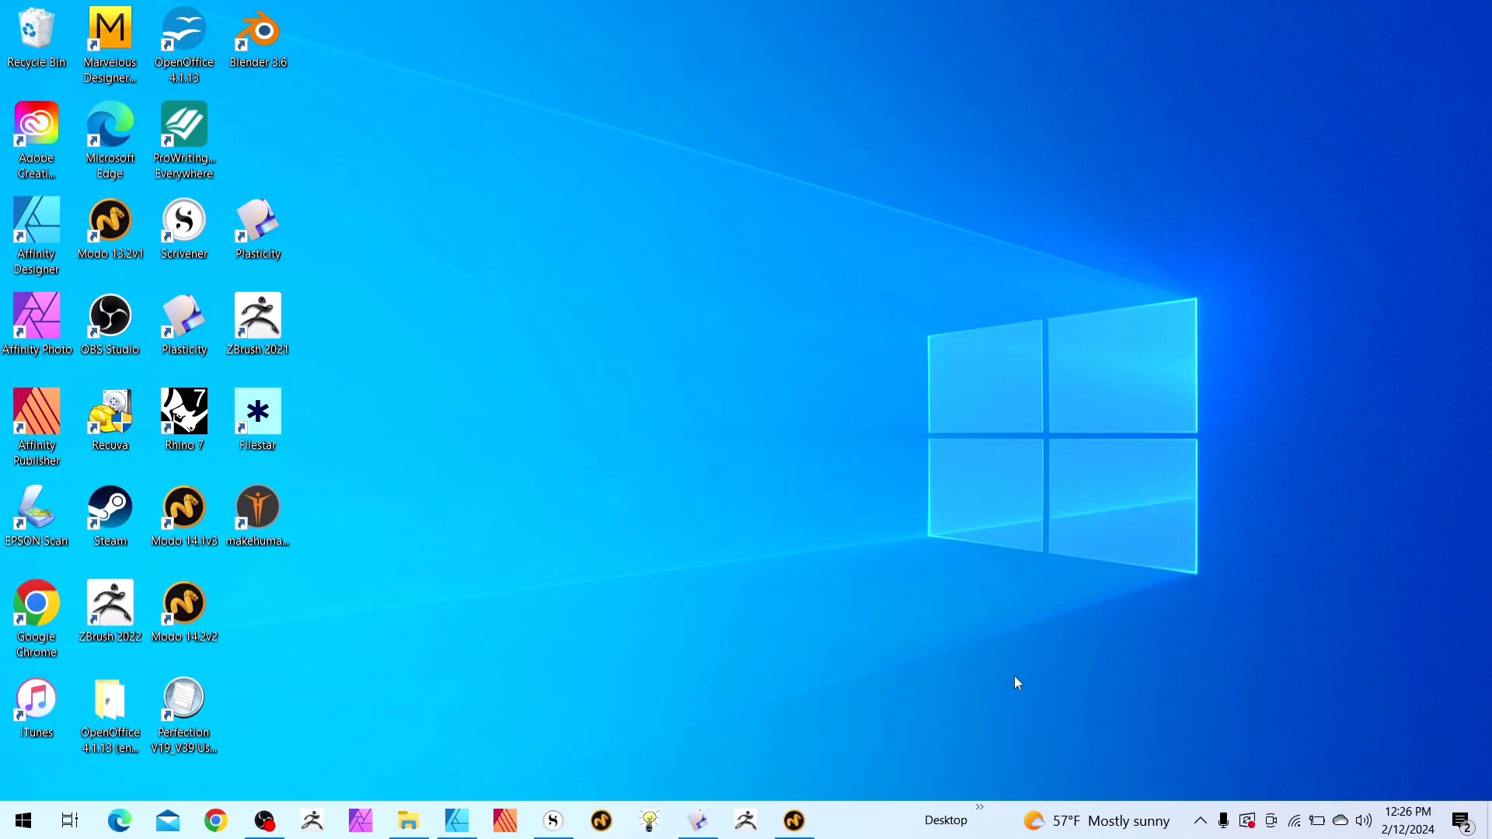
Switch to Plasticity and examine the dessert glass model from below, the side and above
{"action": "left_click", "coordinate": [698, 821]}
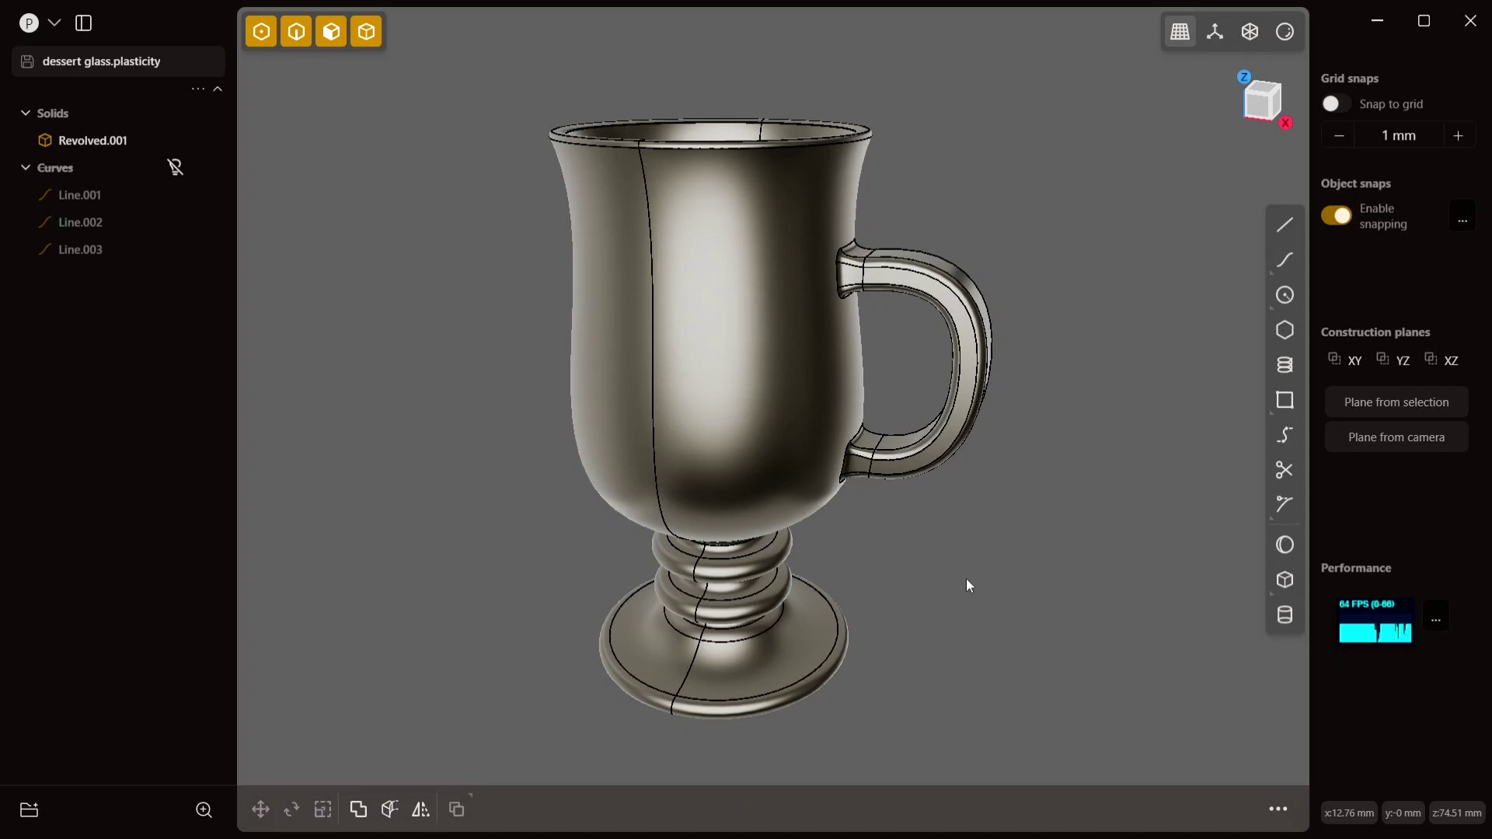
{"action": "middle_click_drag", "start_coordinate": [969, 586], "coordinate": [1056, 457]}
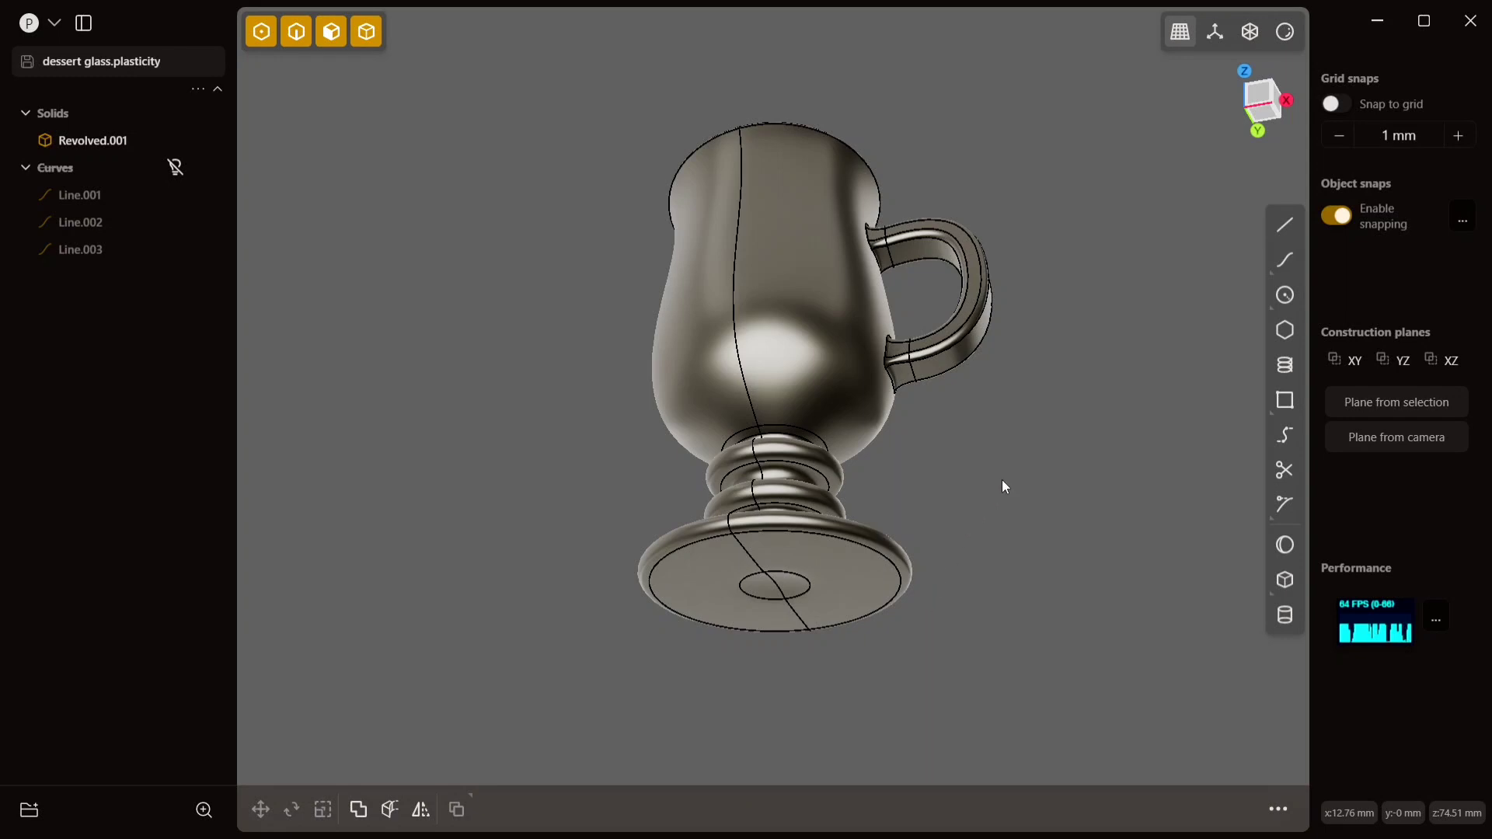
{"action": "middle_click_drag", "start_coordinate": [1018, 505], "coordinate": [920, 227]}
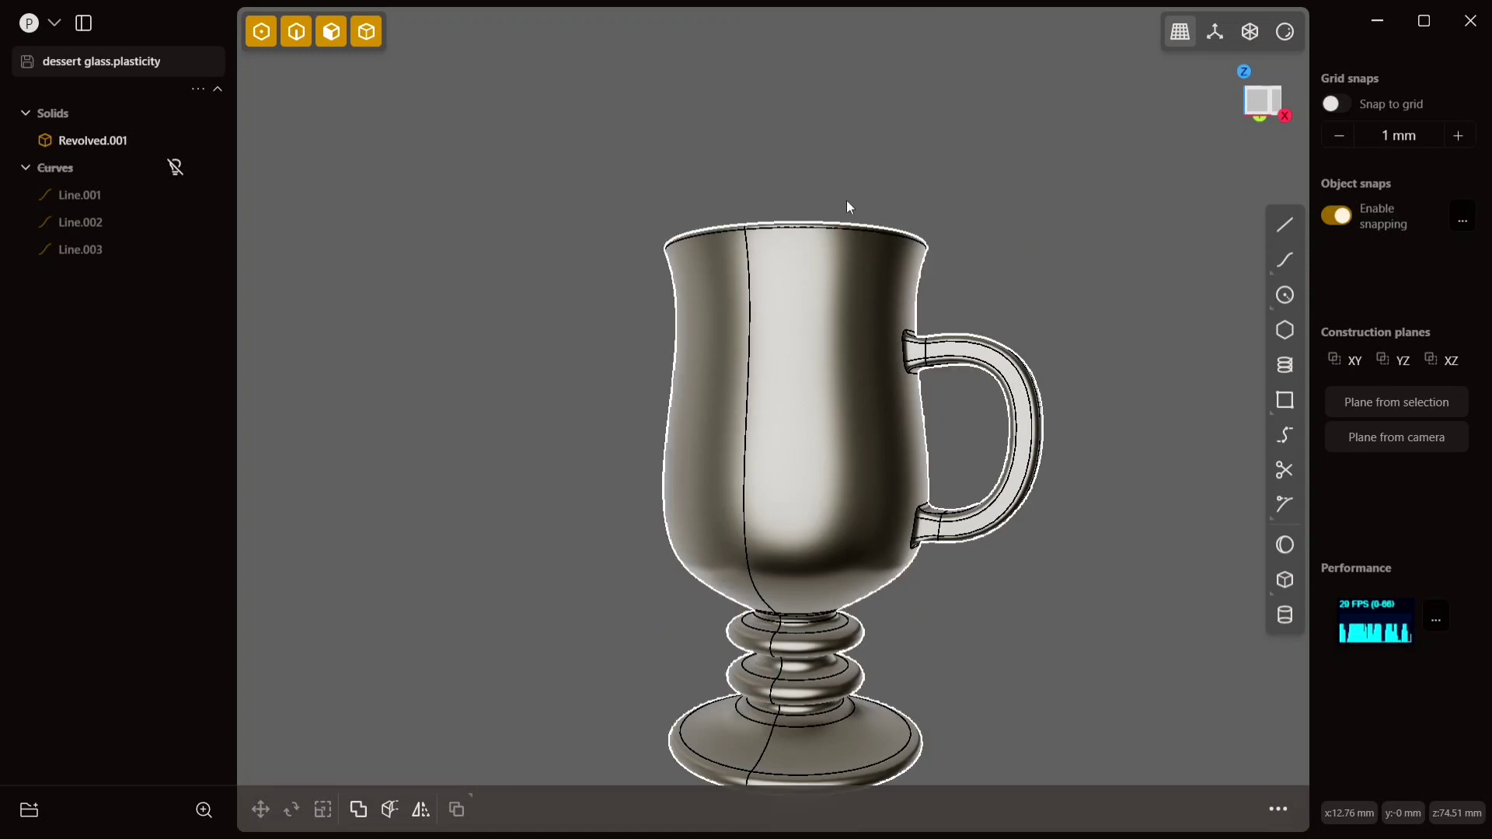
{"action": "middle_click_drag", "start_coordinate": [1140, 236], "coordinate": [1080, 337]}
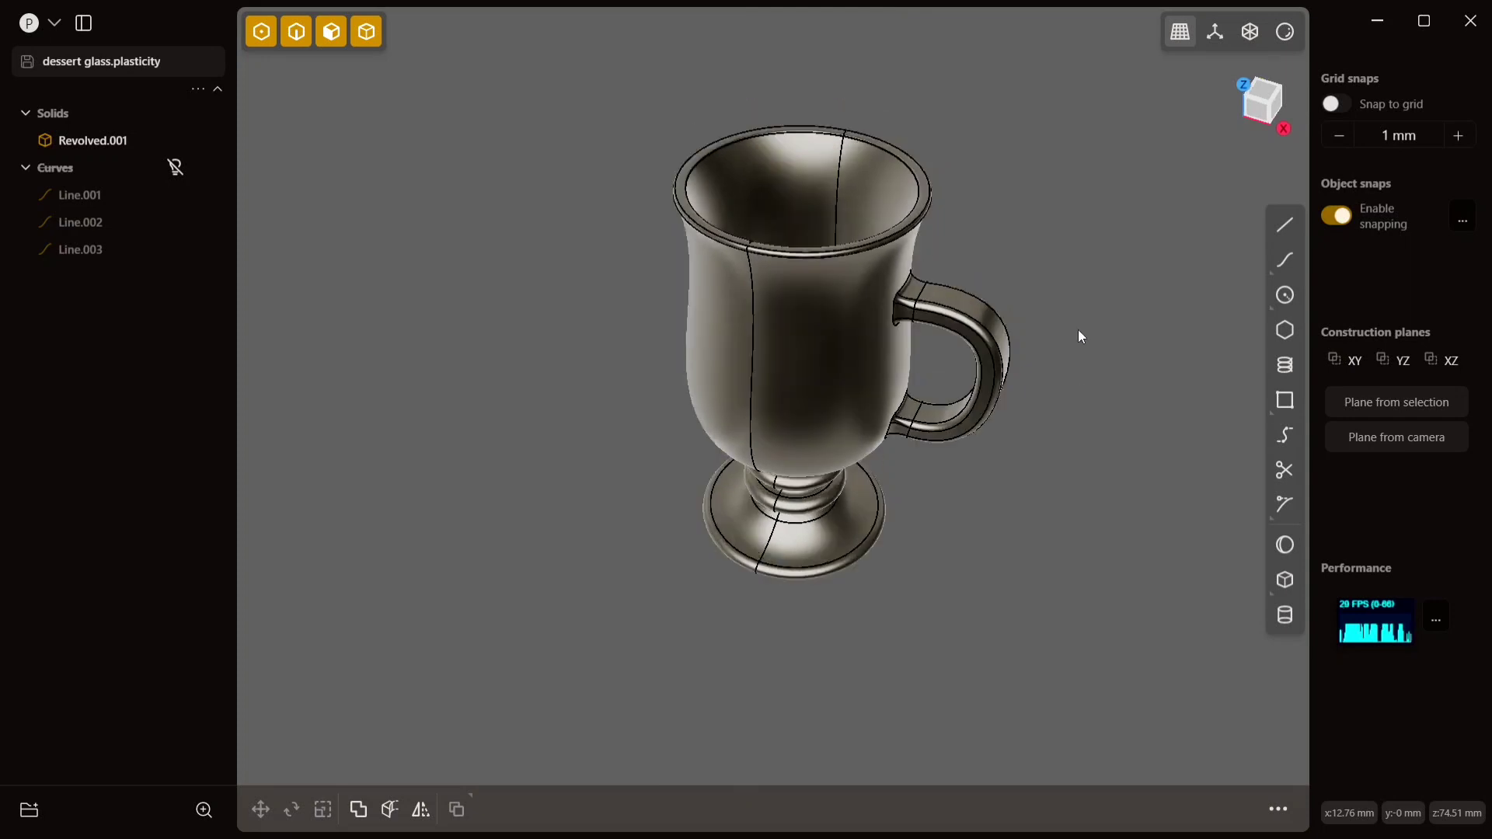
In the front view, trace the bowl's outer profile opposite the handle with a curve from rim to stem, with object snapping disabled partway
{"action": "left_click", "coordinate": [1255, 112]}
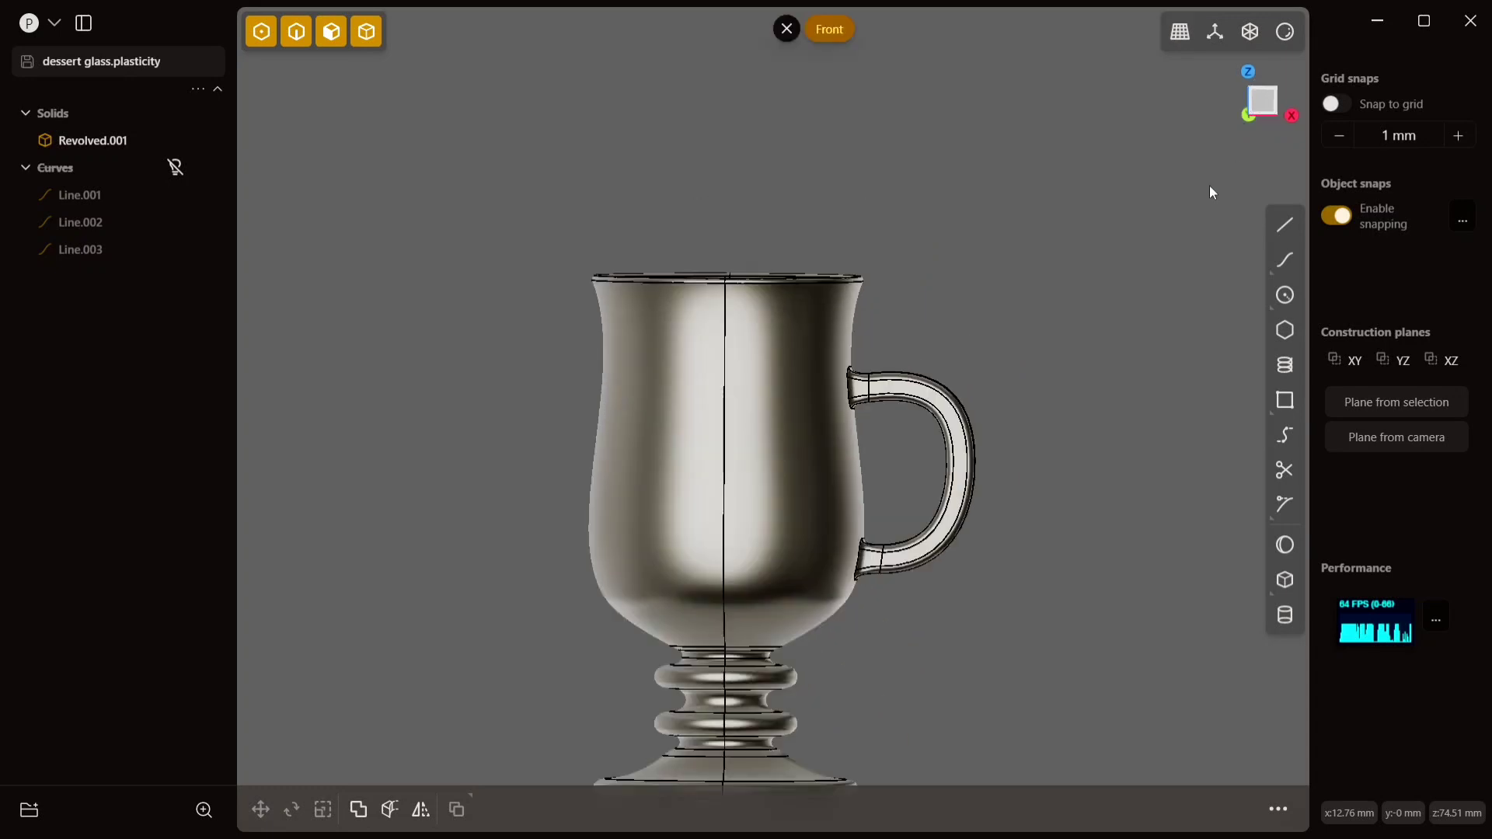
{"action": "middle_click_drag", "start_coordinate": [1052, 374], "coordinate": [1096, 251], "text": "shift"}
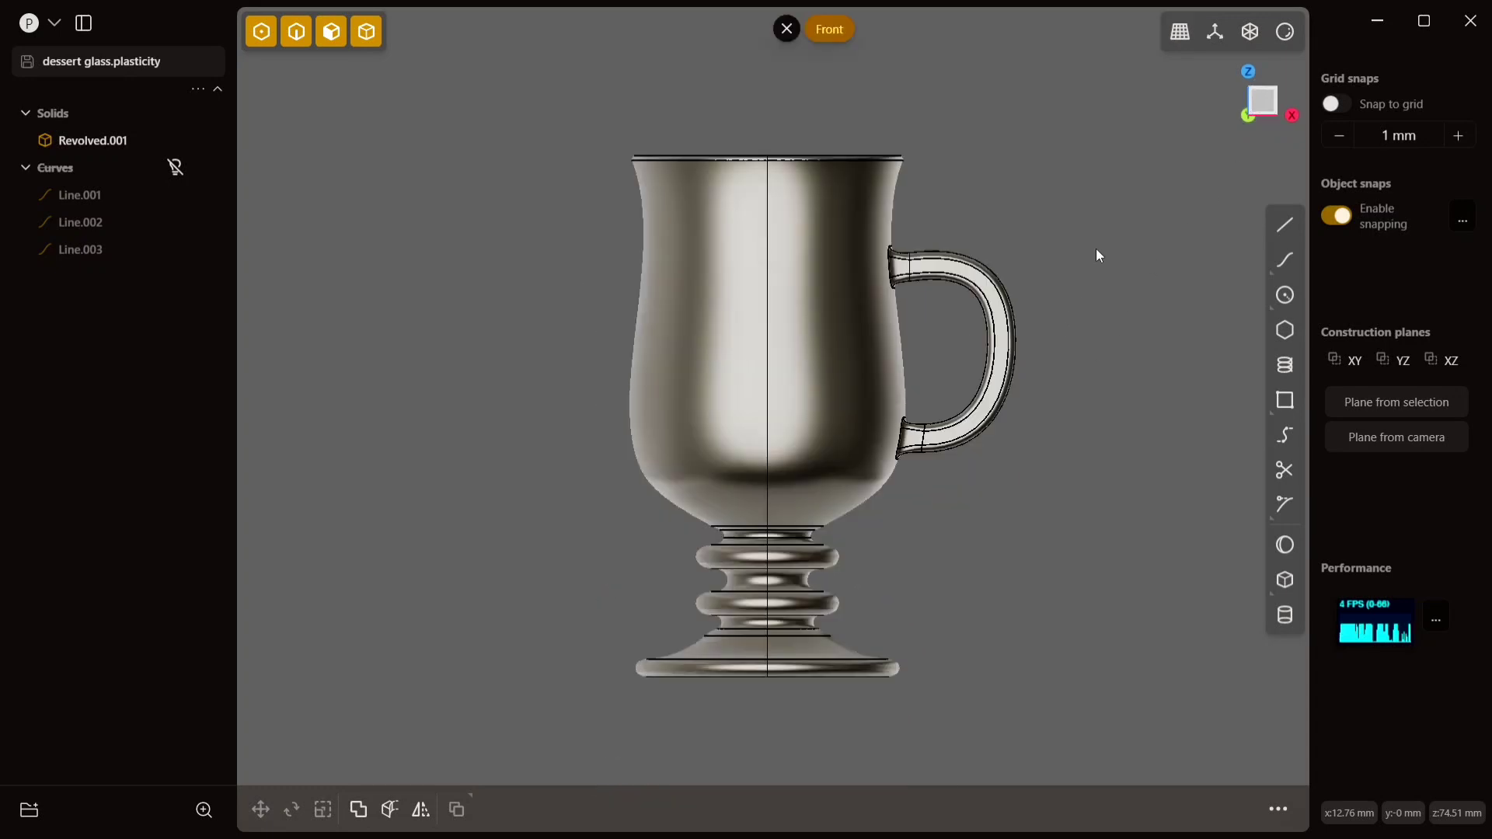
{"action": "left_click", "coordinate": [1285, 263]}
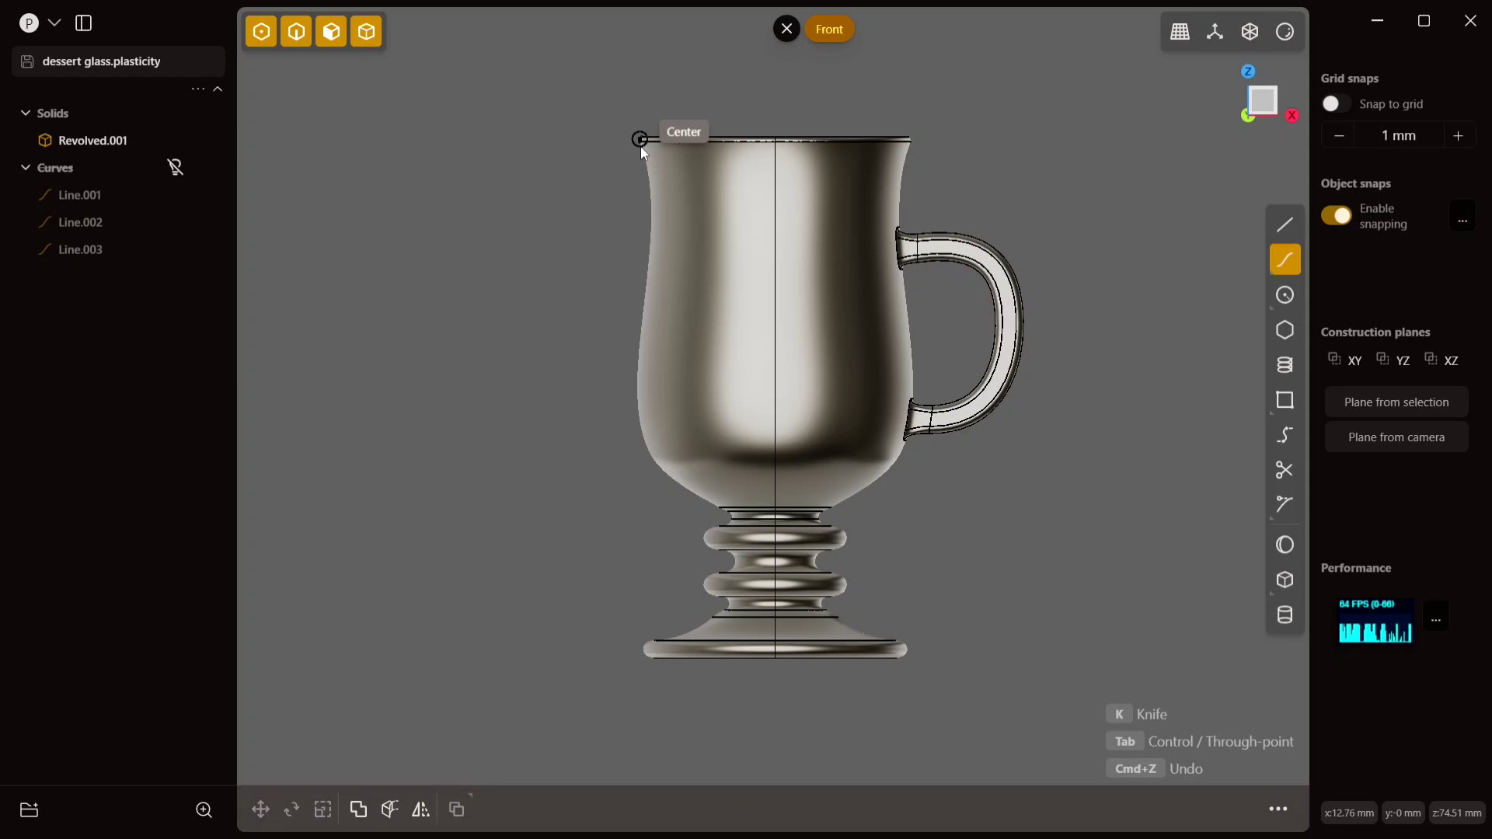
{"action": "left_click", "coordinate": [642, 147]}
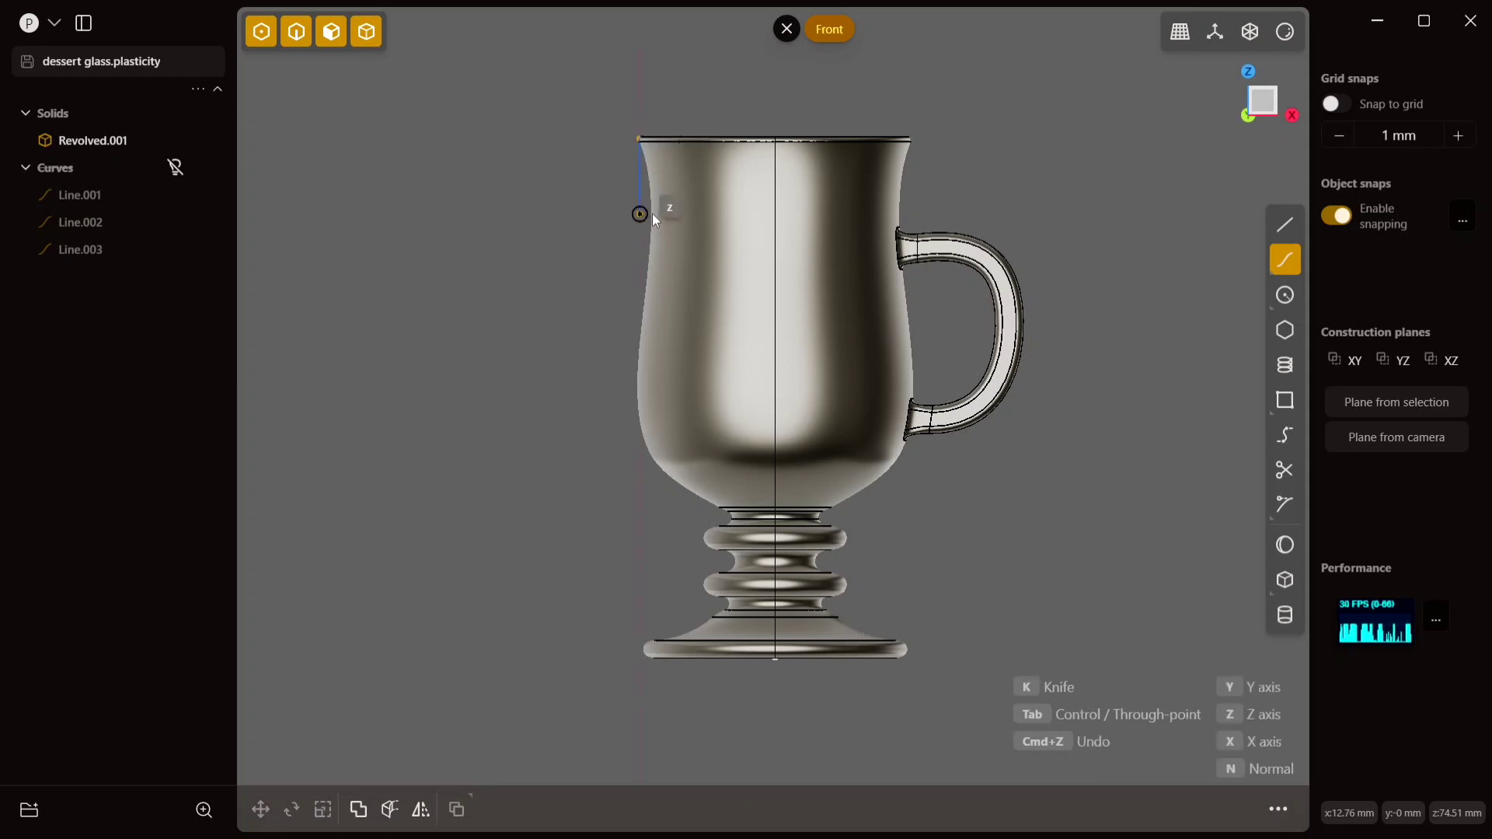
{"action": "left_click", "coordinate": [1334, 216]}
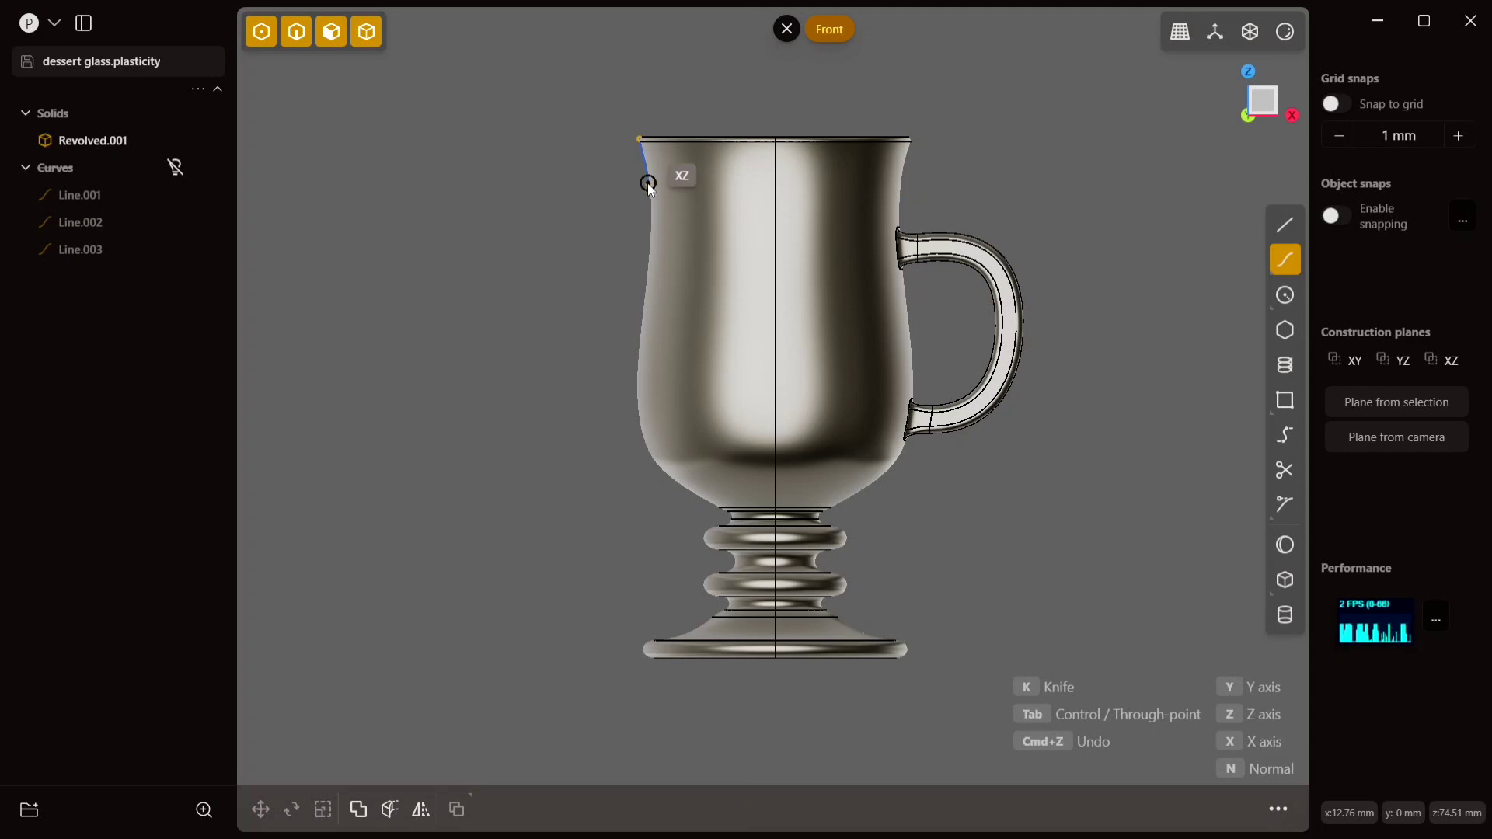
{"action": "left_click", "coordinate": [647, 245]}
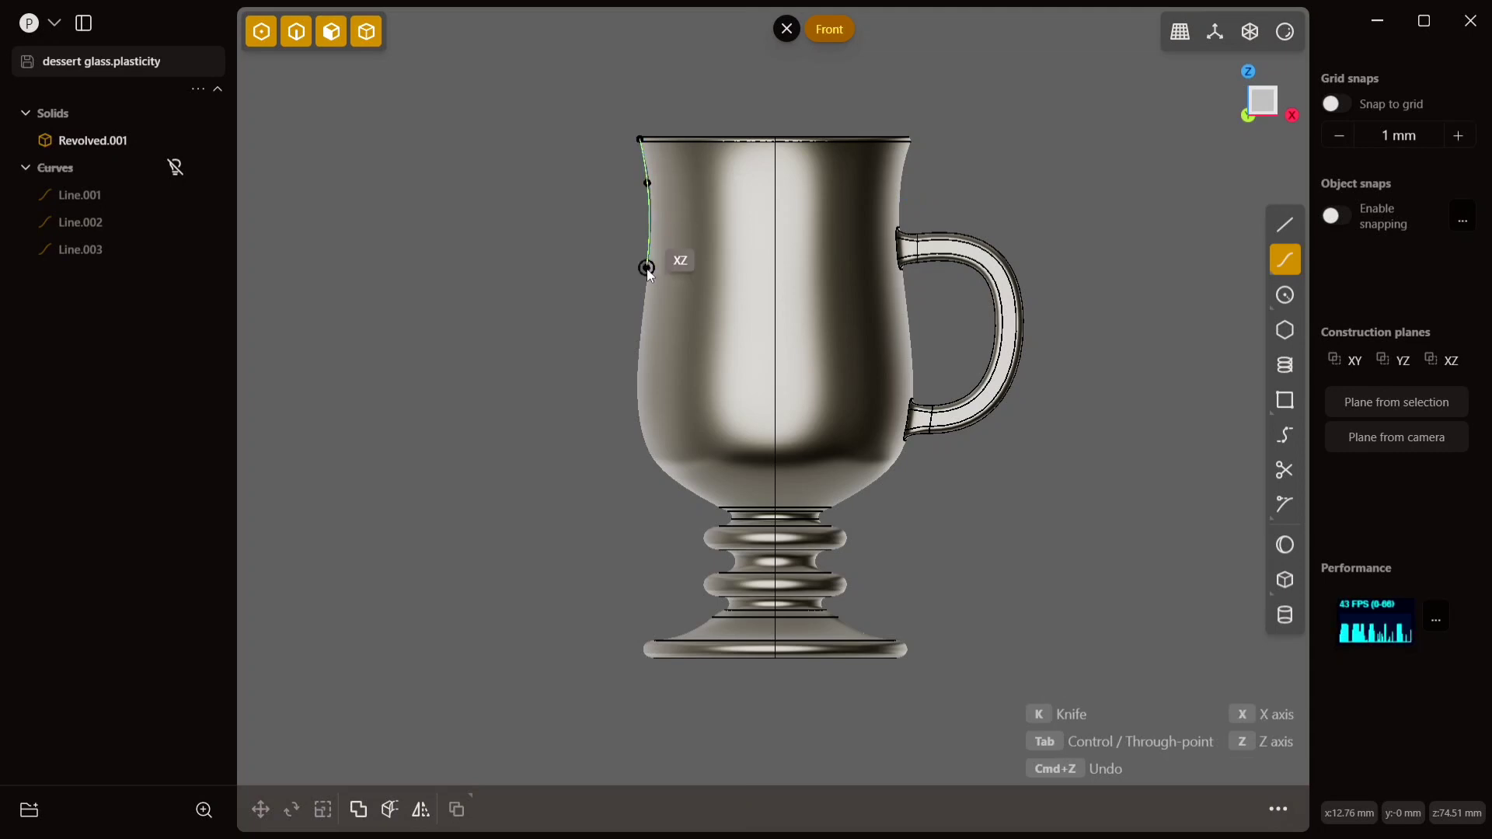
{"action": "left_click", "coordinate": [646, 269]}
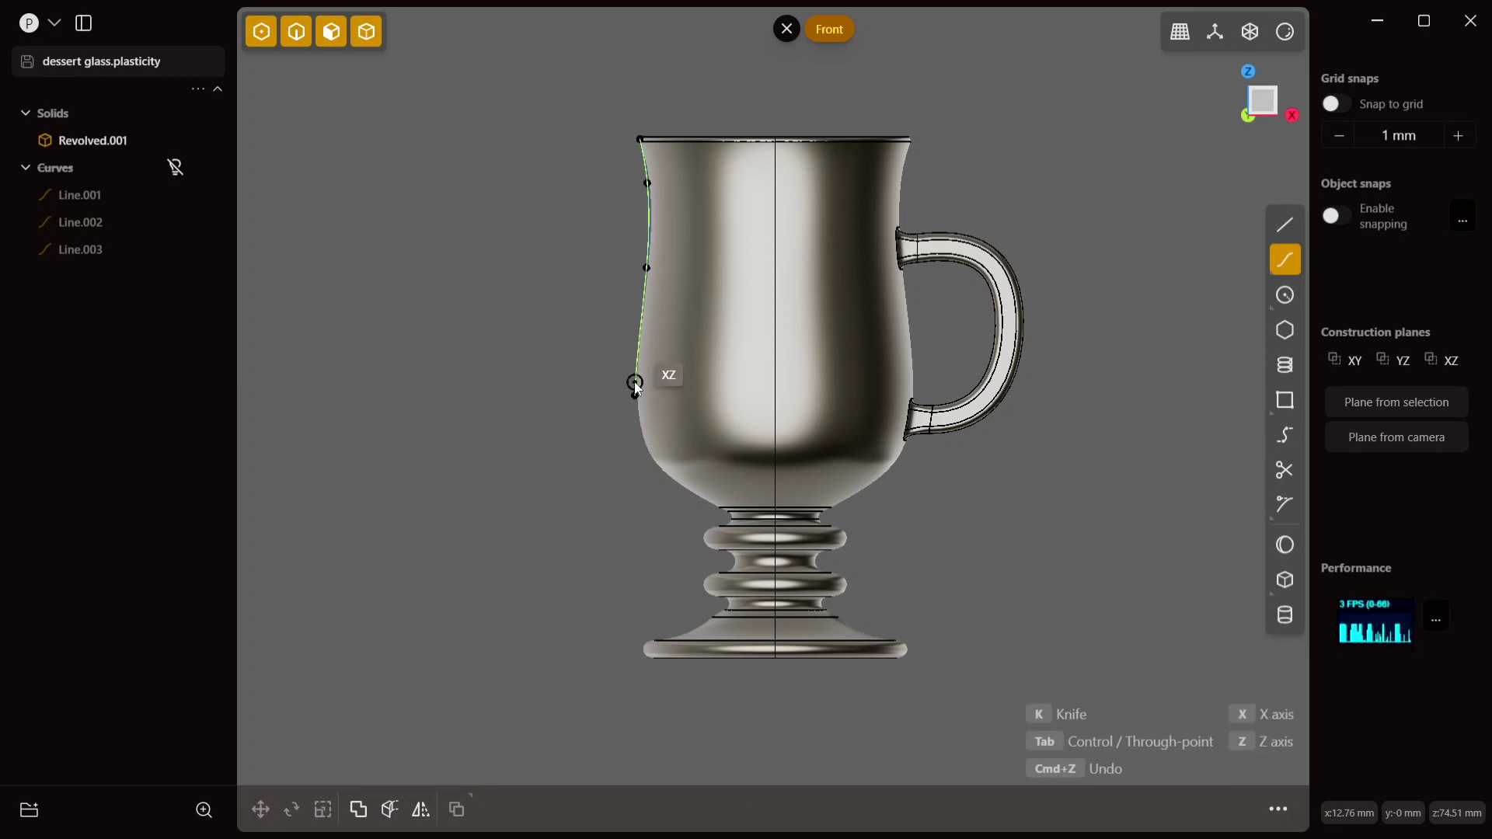
{"action": "left_click", "coordinate": [635, 382]}
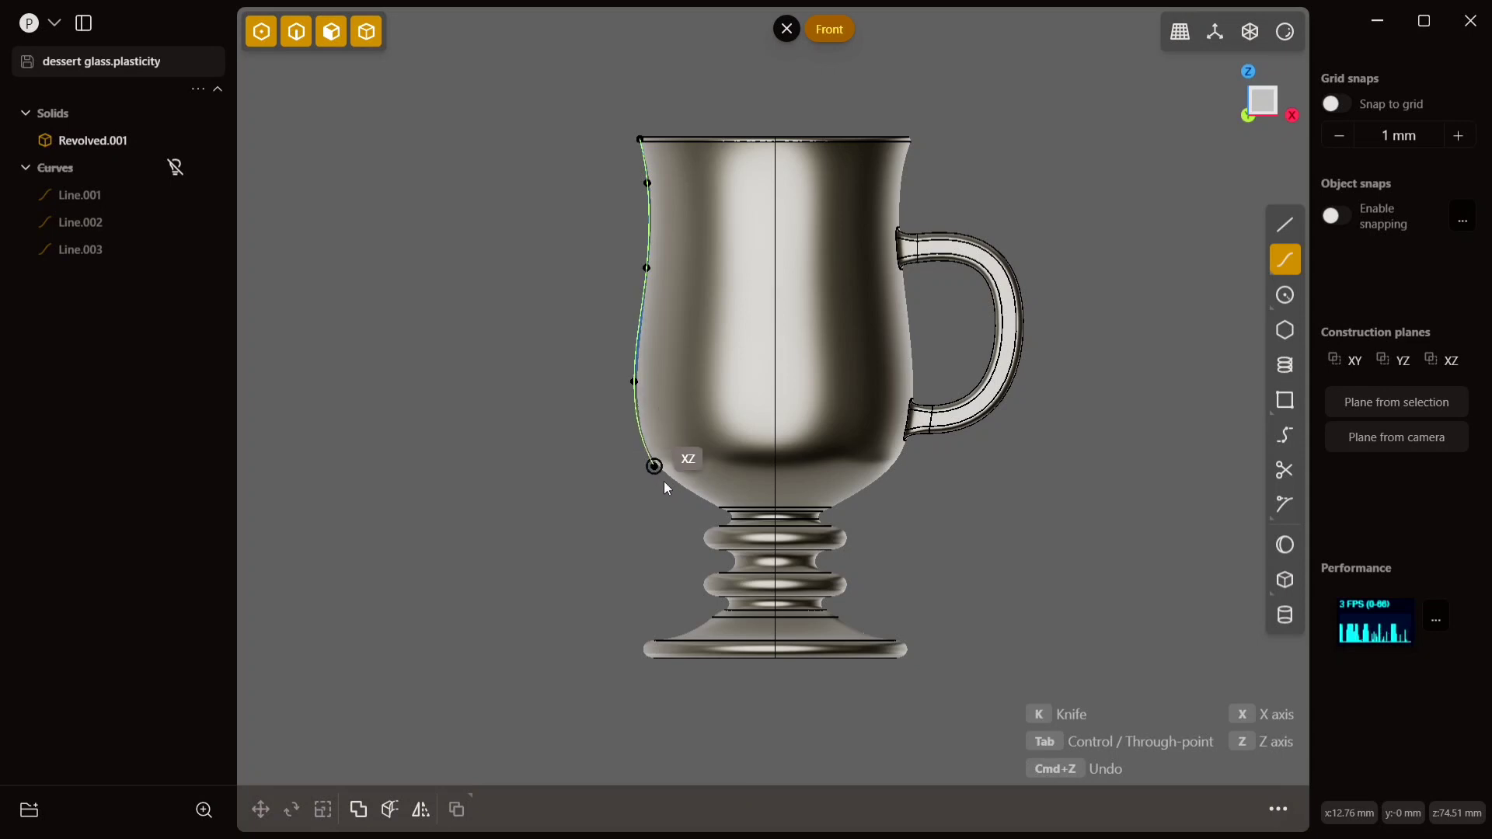
{"action": "left_click", "coordinate": [654, 466]}
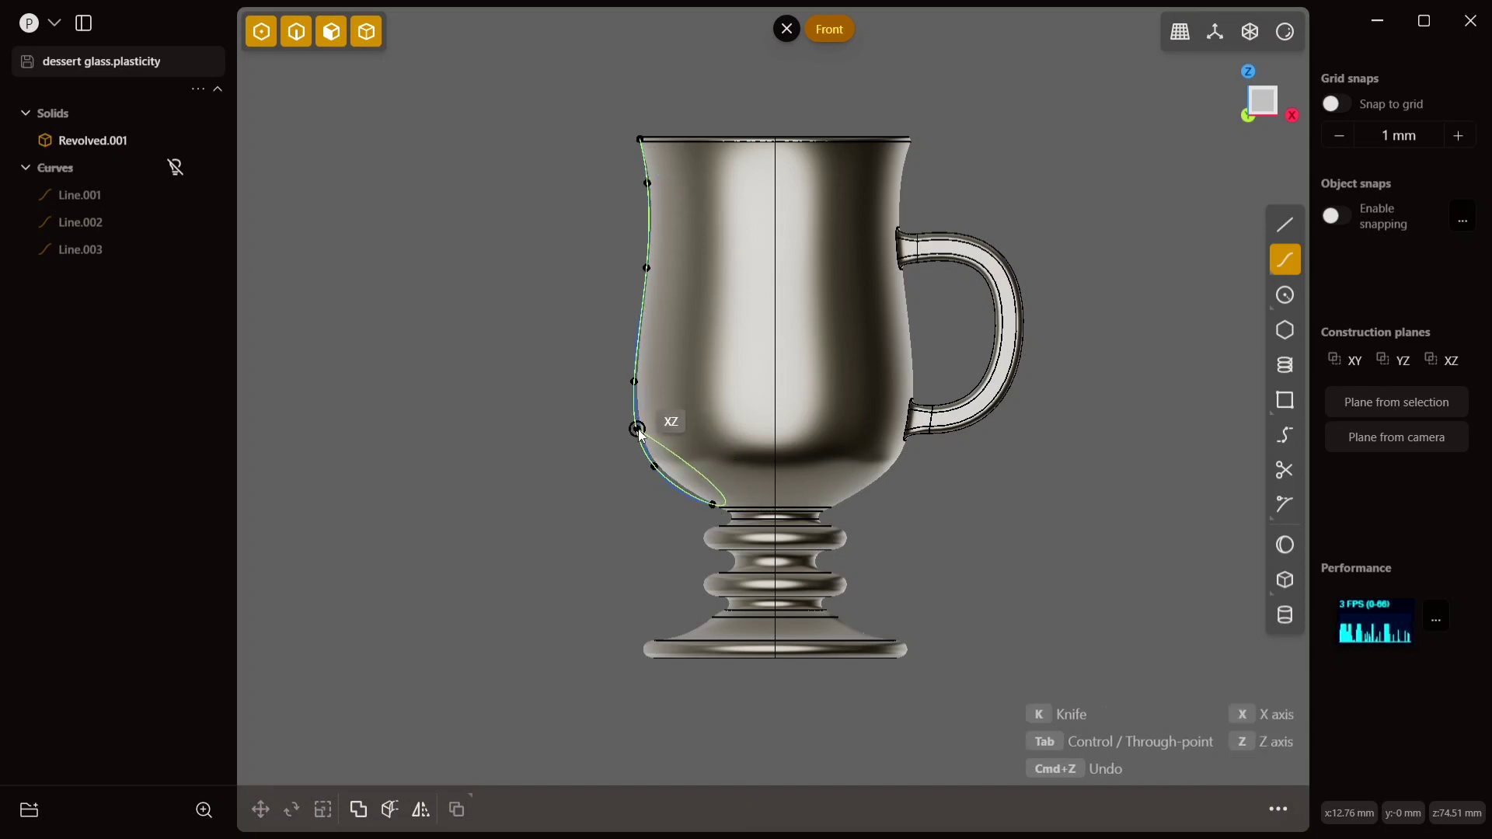
{"action": "right_click", "coordinate": [637, 429]}
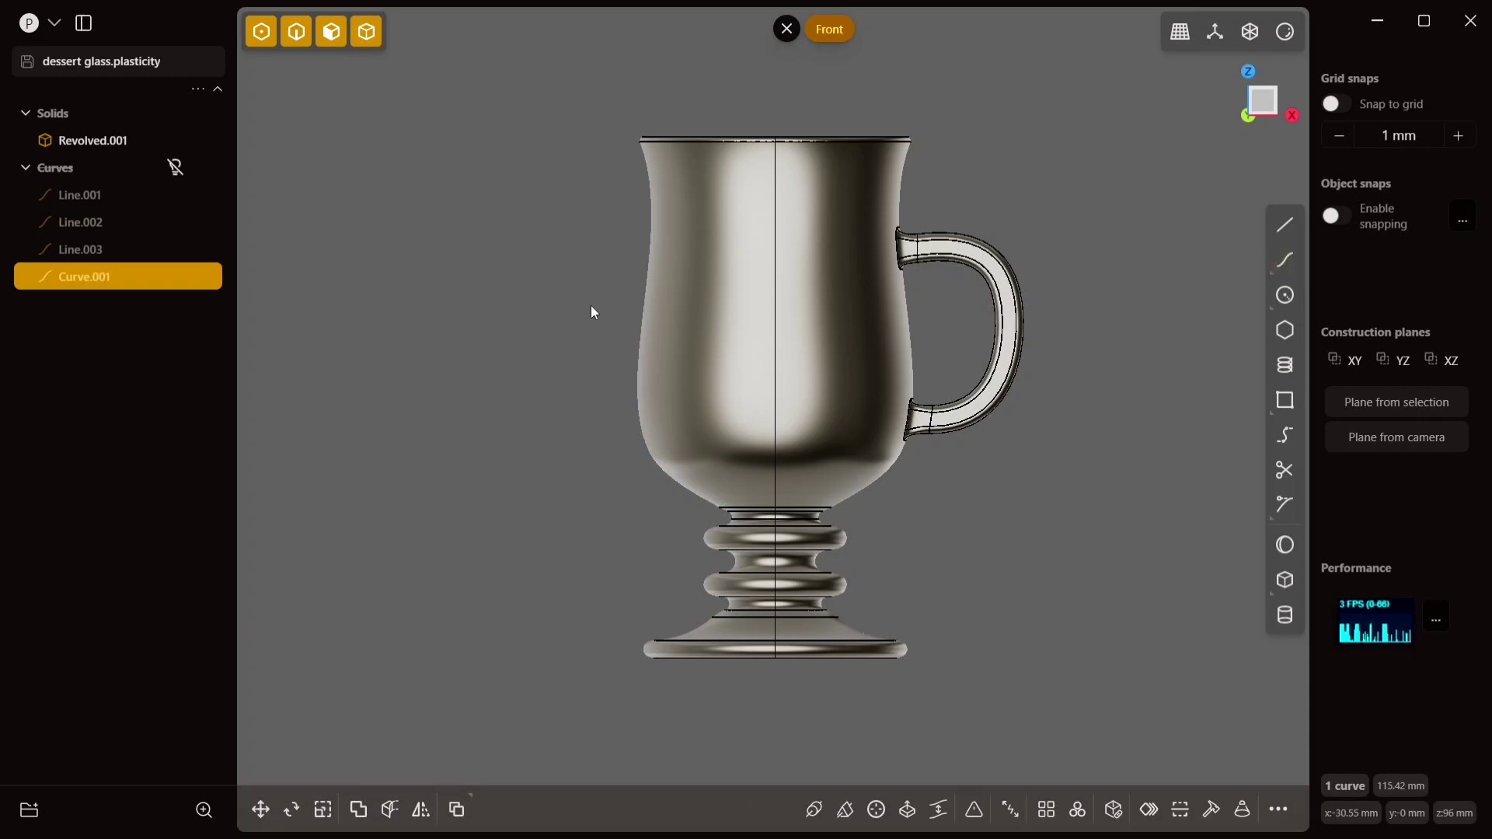
Show the hidden curves to compare the traced profile with the glass, and hide all curves again
{"action": "left_click", "coordinate": [174, 167]}
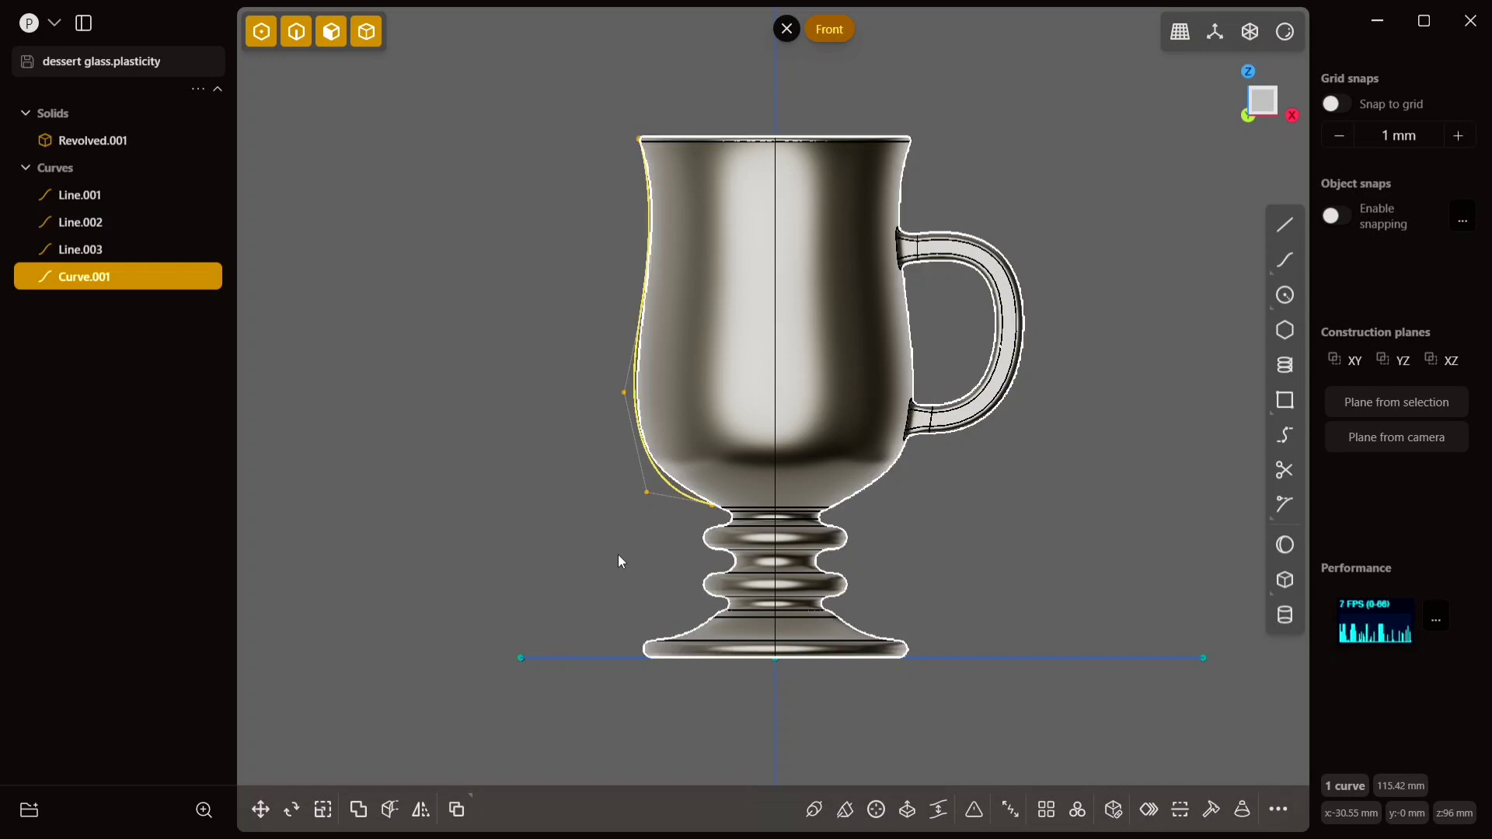
{"action": "left_click", "coordinate": [177, 167]}
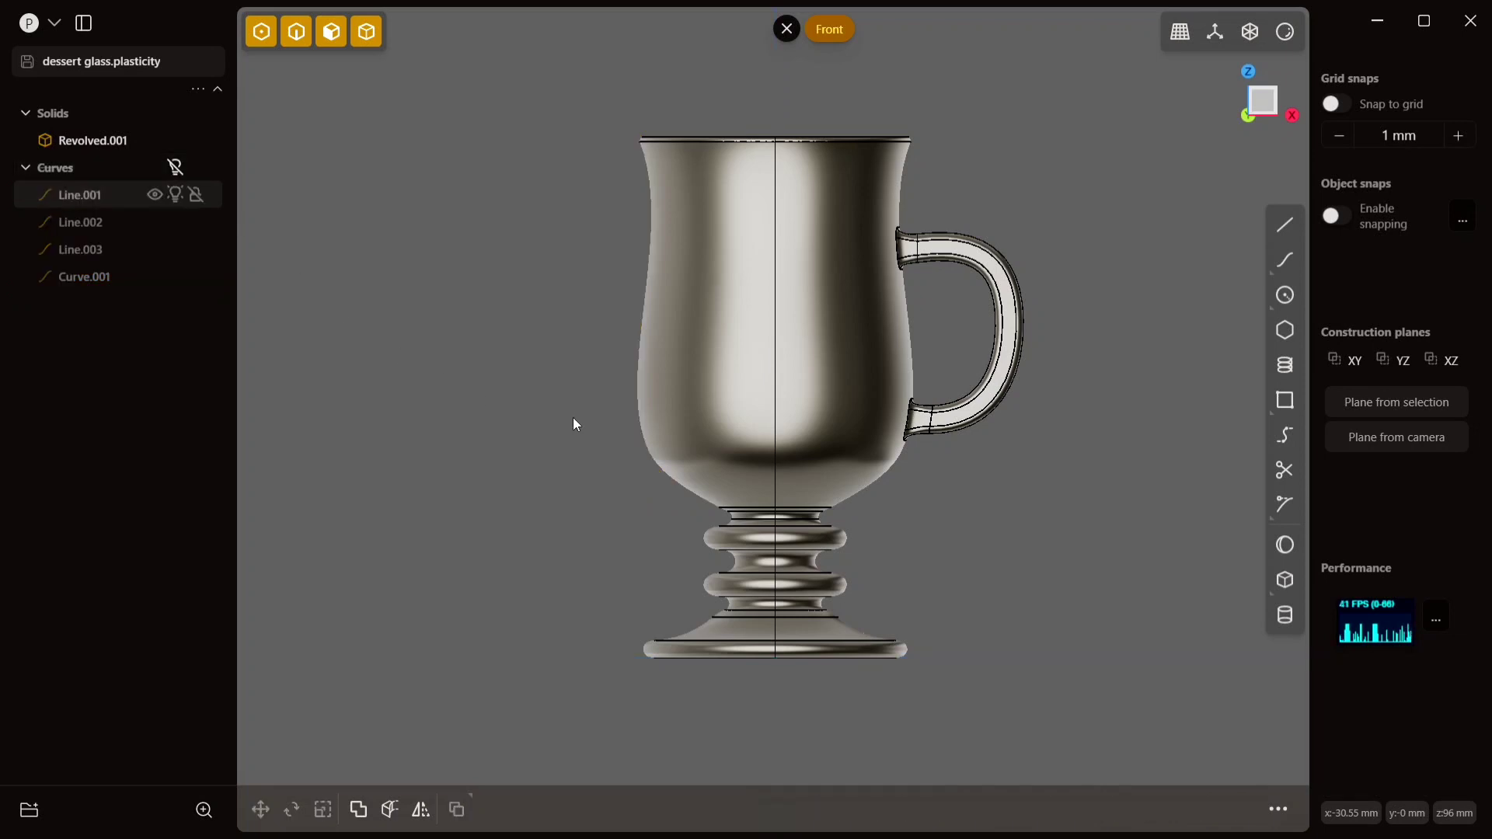
{"action": "middle_click_drag", "start_coordinate": [629, 427], "coordinate": [602, 487]}
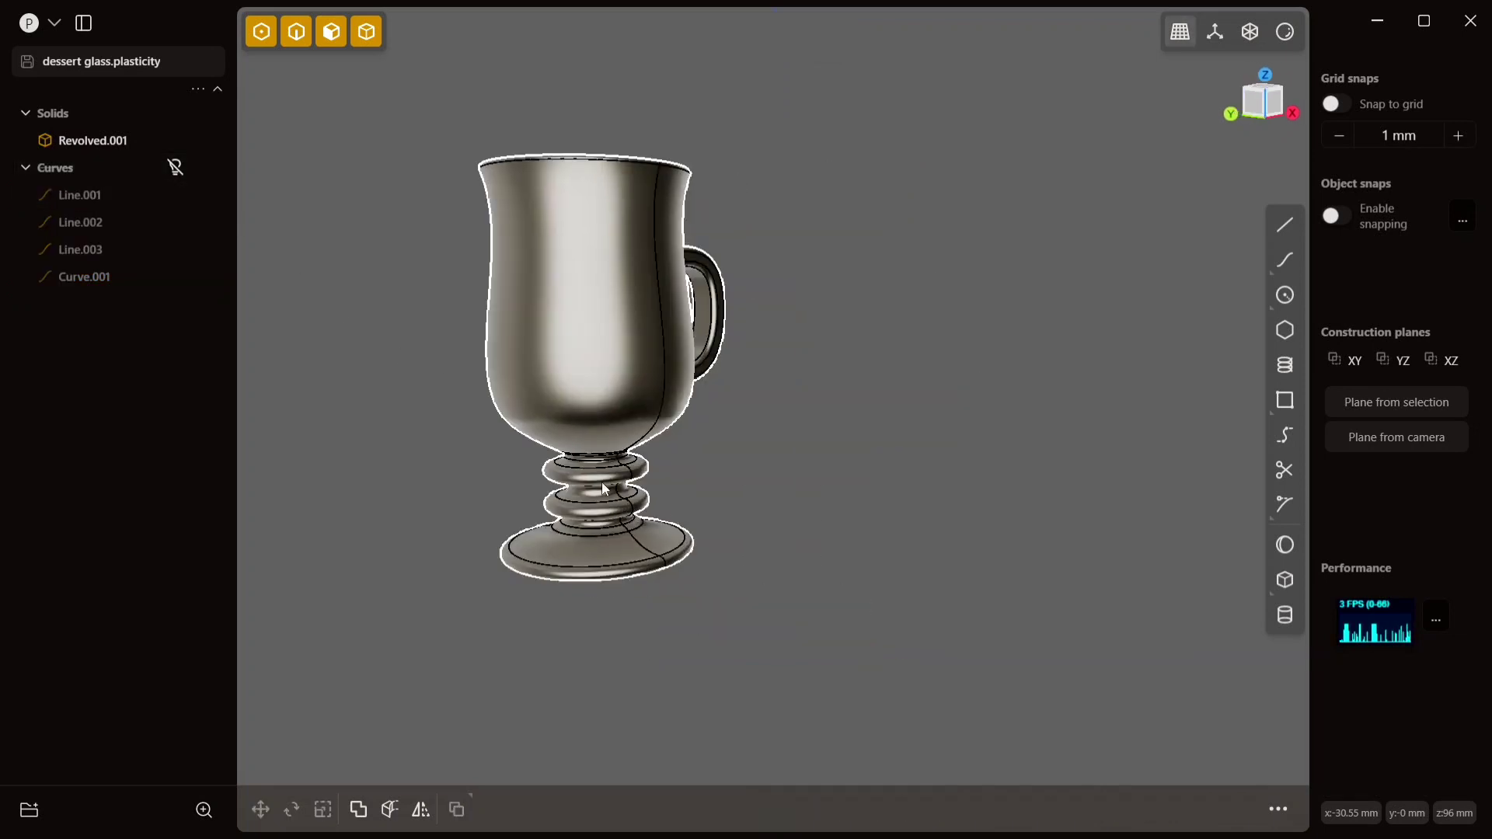
{"action": "scroll", "coordinate": [603, 484], "scroll_direction": "up", "scroll_amount": 4}
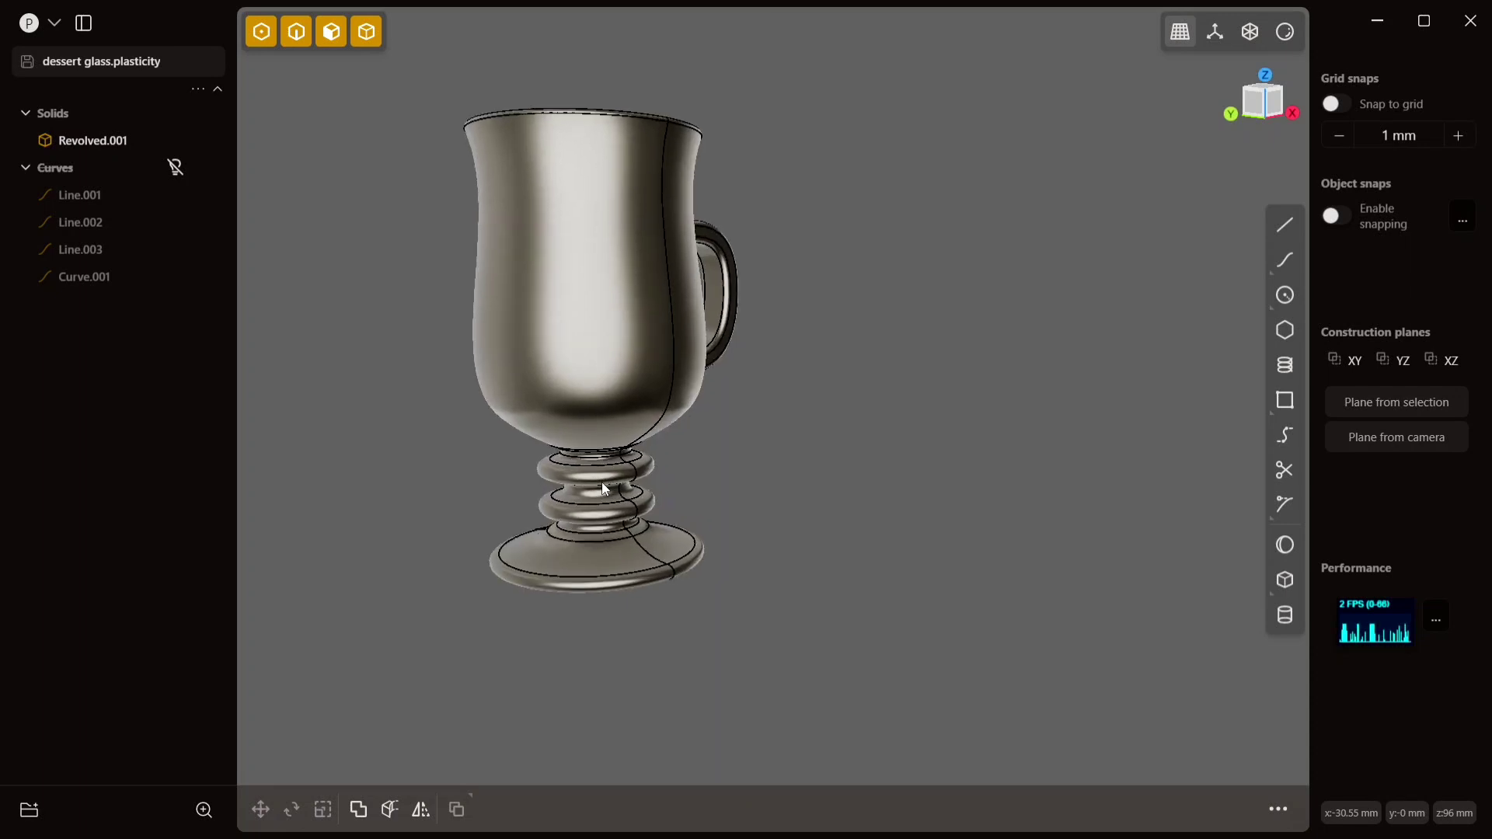
{"action": "scroll", "coordinate": [604, 488], "scroll_direction": "up", "scroll_amount": 2}
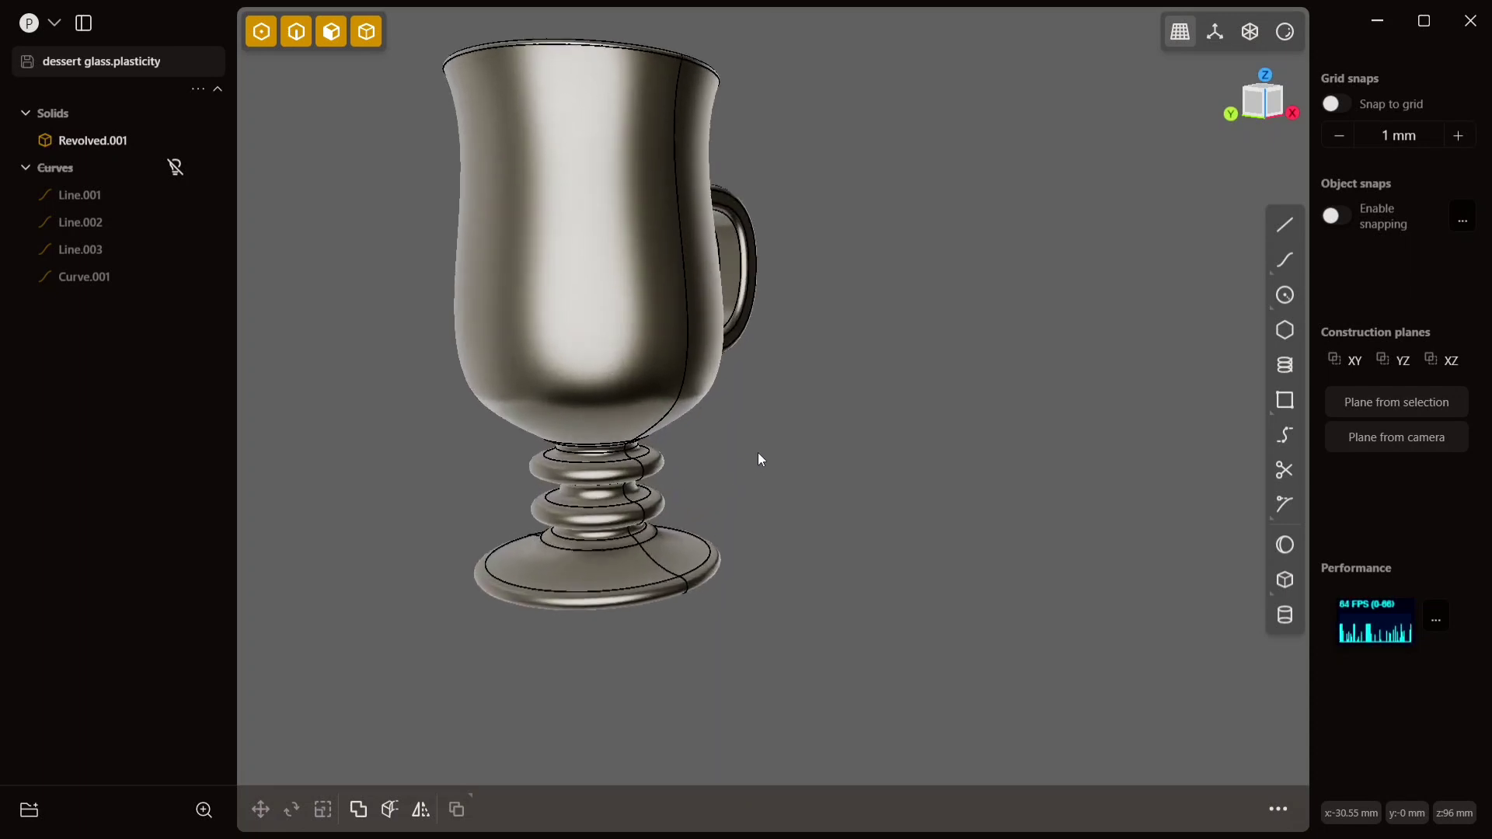
{"action": "middle_click_drag", "start_coordinate": [937, 581], "coordinate": [974, 604], "text": "shift"}
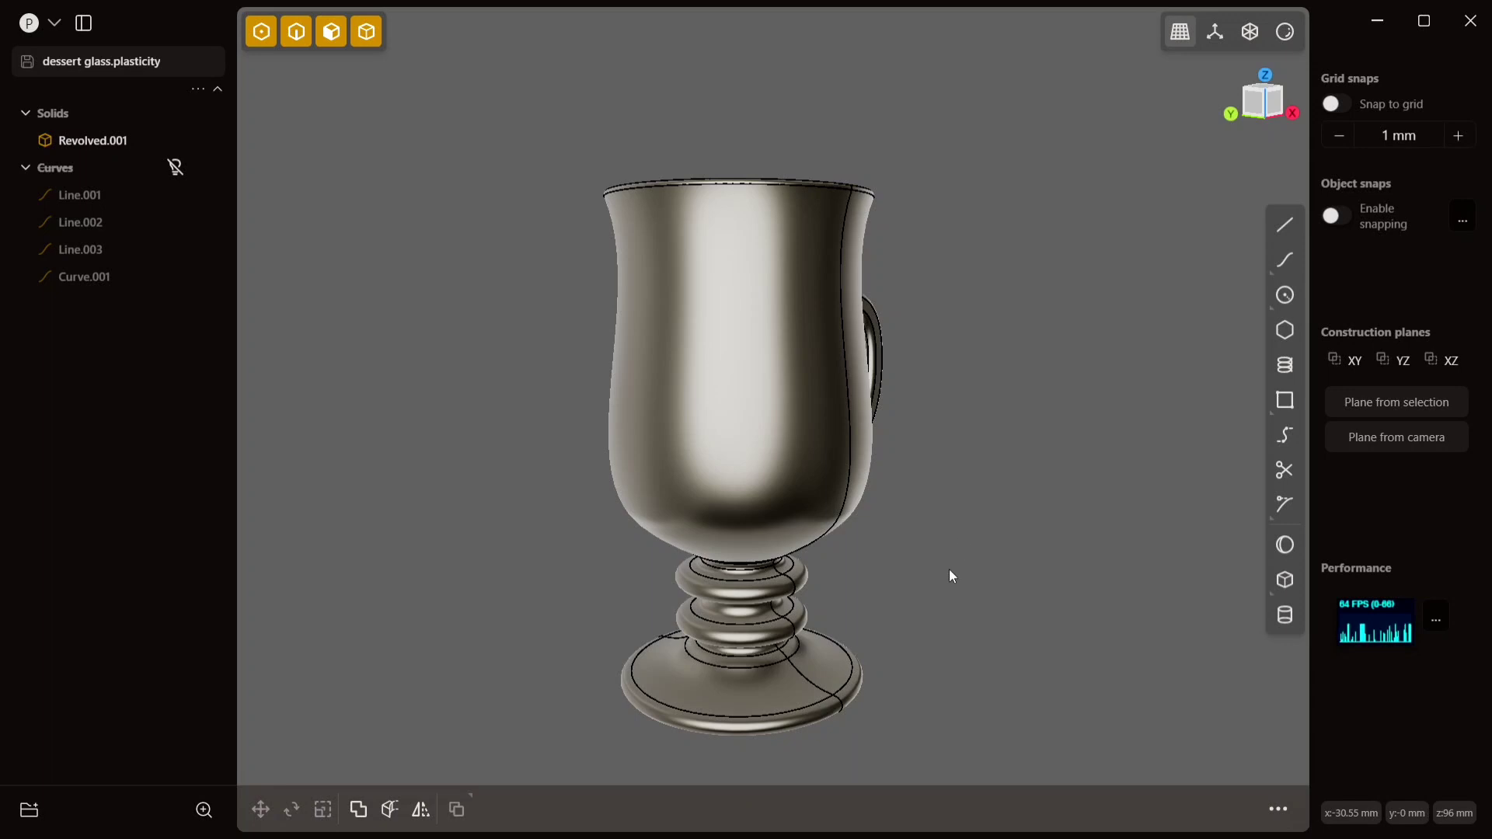
{"action": "middle_click_drag", "start_coordinate": [953, 599], "coordinate": [910, 313]}
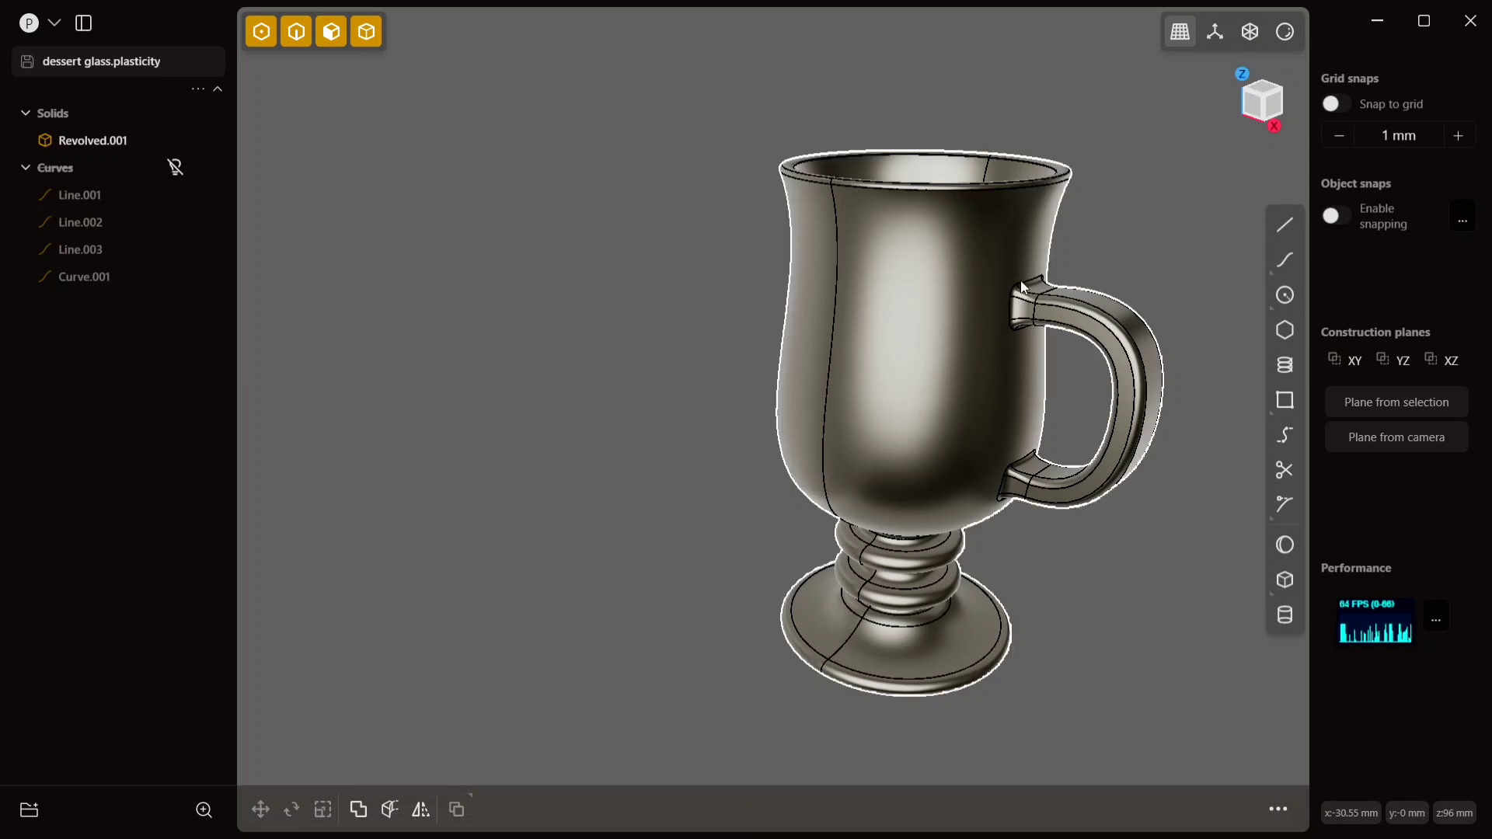
{"action": "left_click", "coordinate": [1141, 379]}
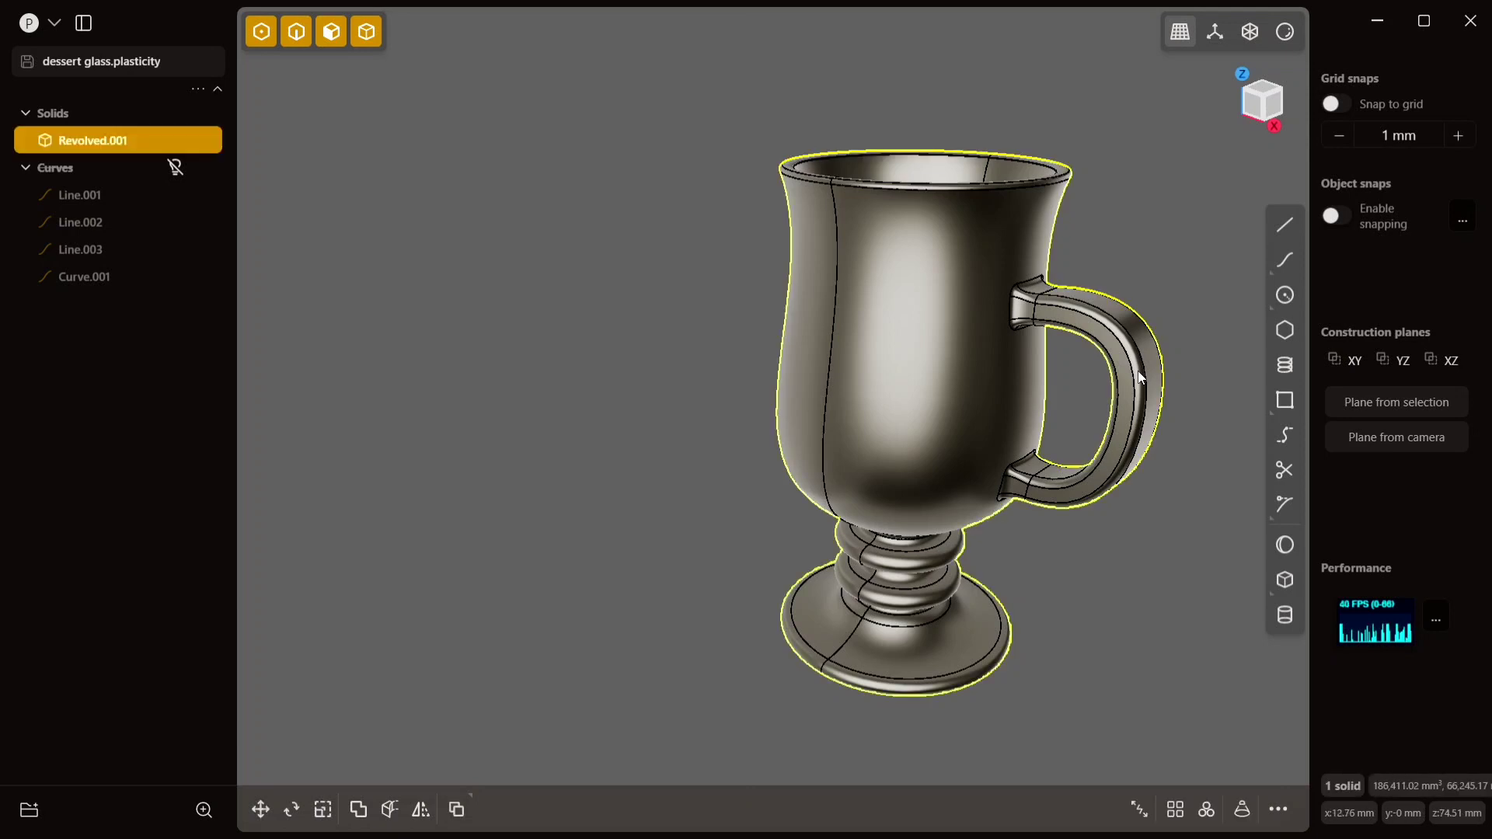
{"action": "left_click", "coordinate": [1141, 378]}
{"action": "key", "text": "o"}
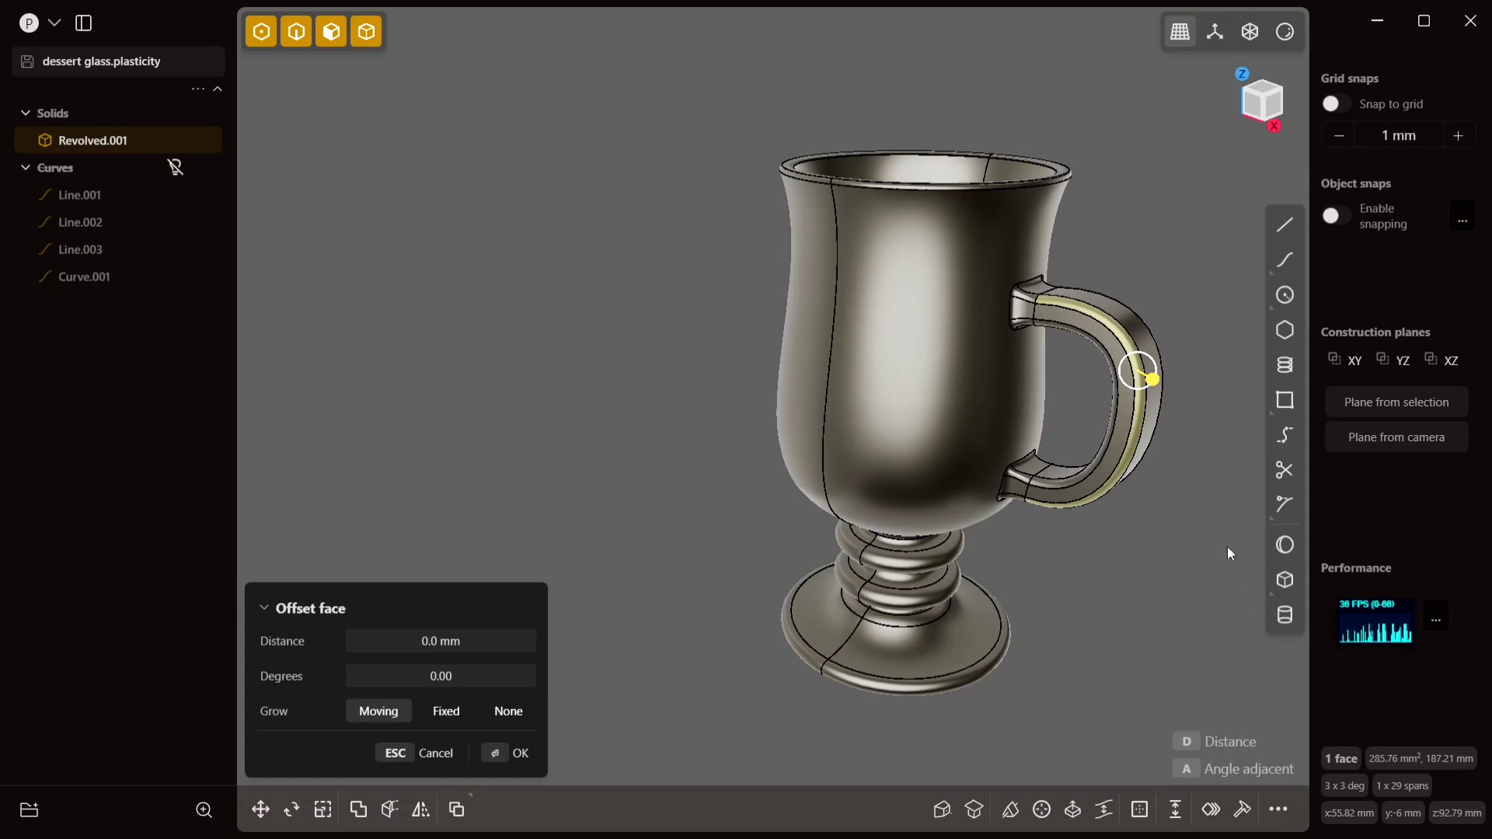
Select the short rounded edge near the handle's upper joint and check its length in the available units
{"action": "scroll", "coordinate": [1041, 311], "scroll_direction": "up", "scroll_amount": 2}
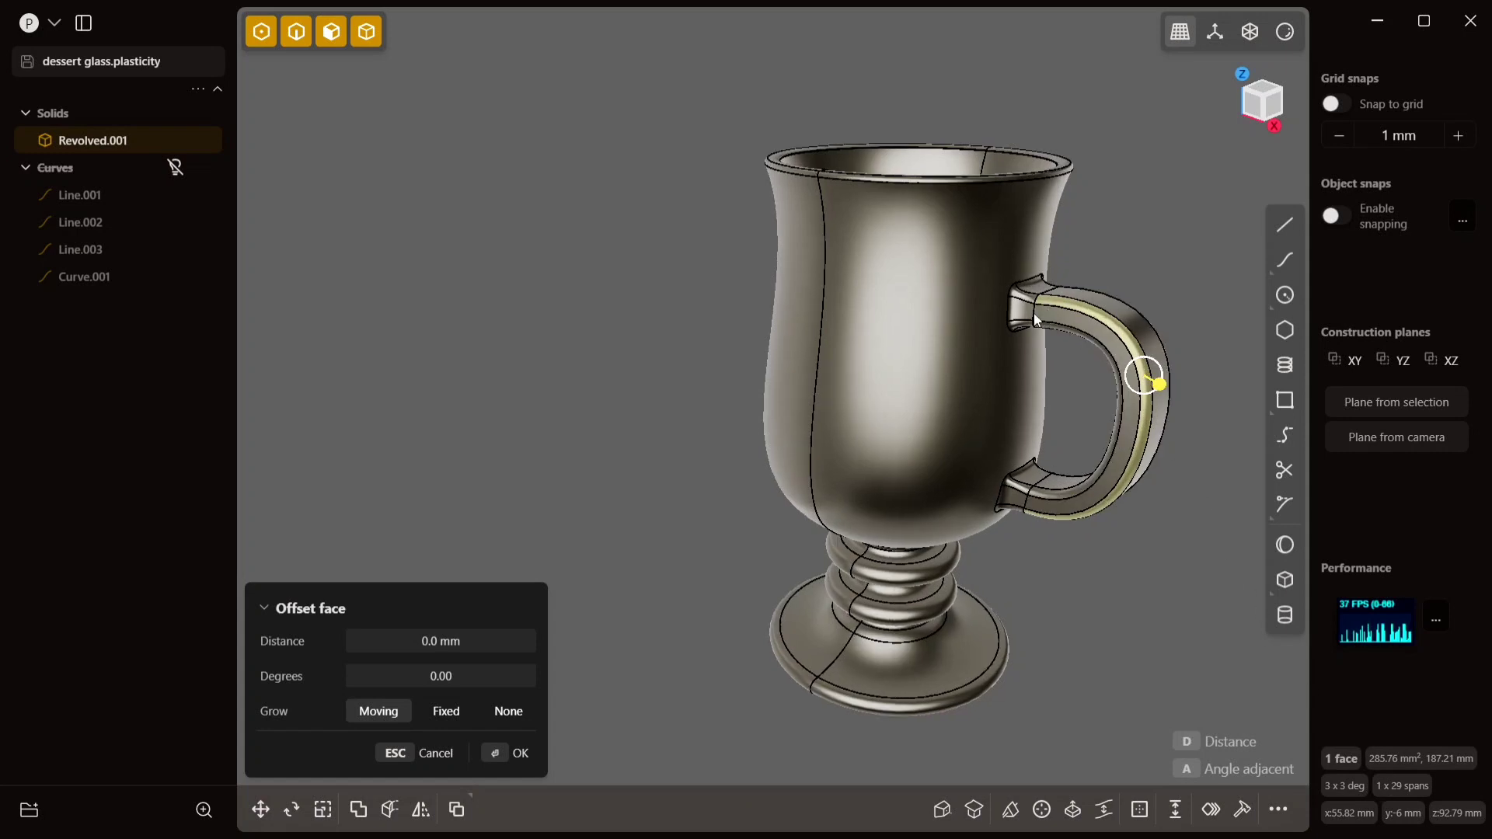
{"action": "scroll", "coordinate": [1036, 314], "scroll_direction": "up", "scroll_amount": 3}
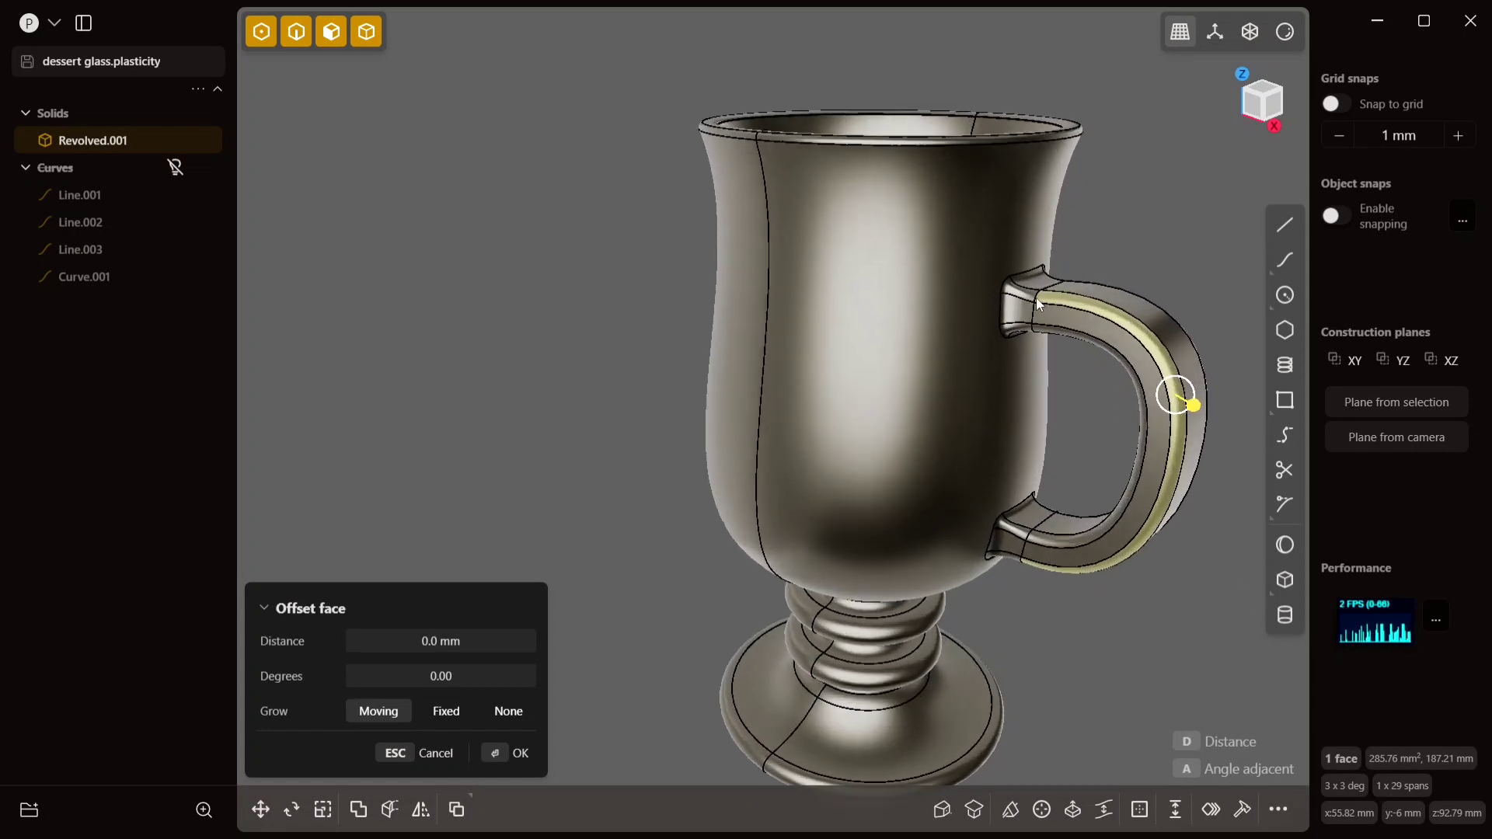
{"action": "scroll", "coordinate": [1036, 297], "scroll_direction": "up", "scroll_amount": 1}
{"action": "left_click", "coordinate": [1037, 297]}
{"action": "key", "text": "f"}
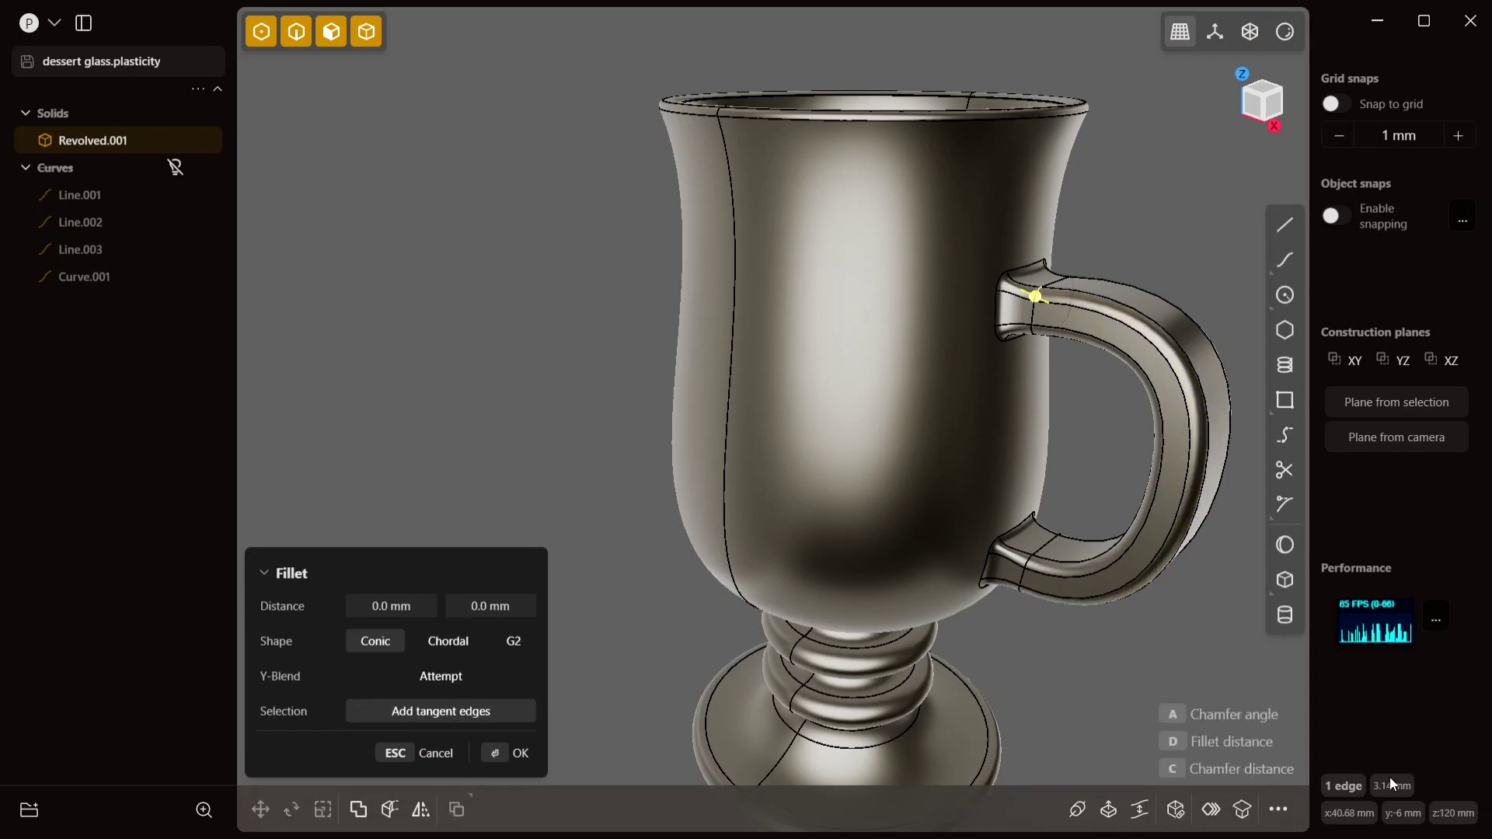
{"action": "mouse_move", "coordinate": [1391, 792]}
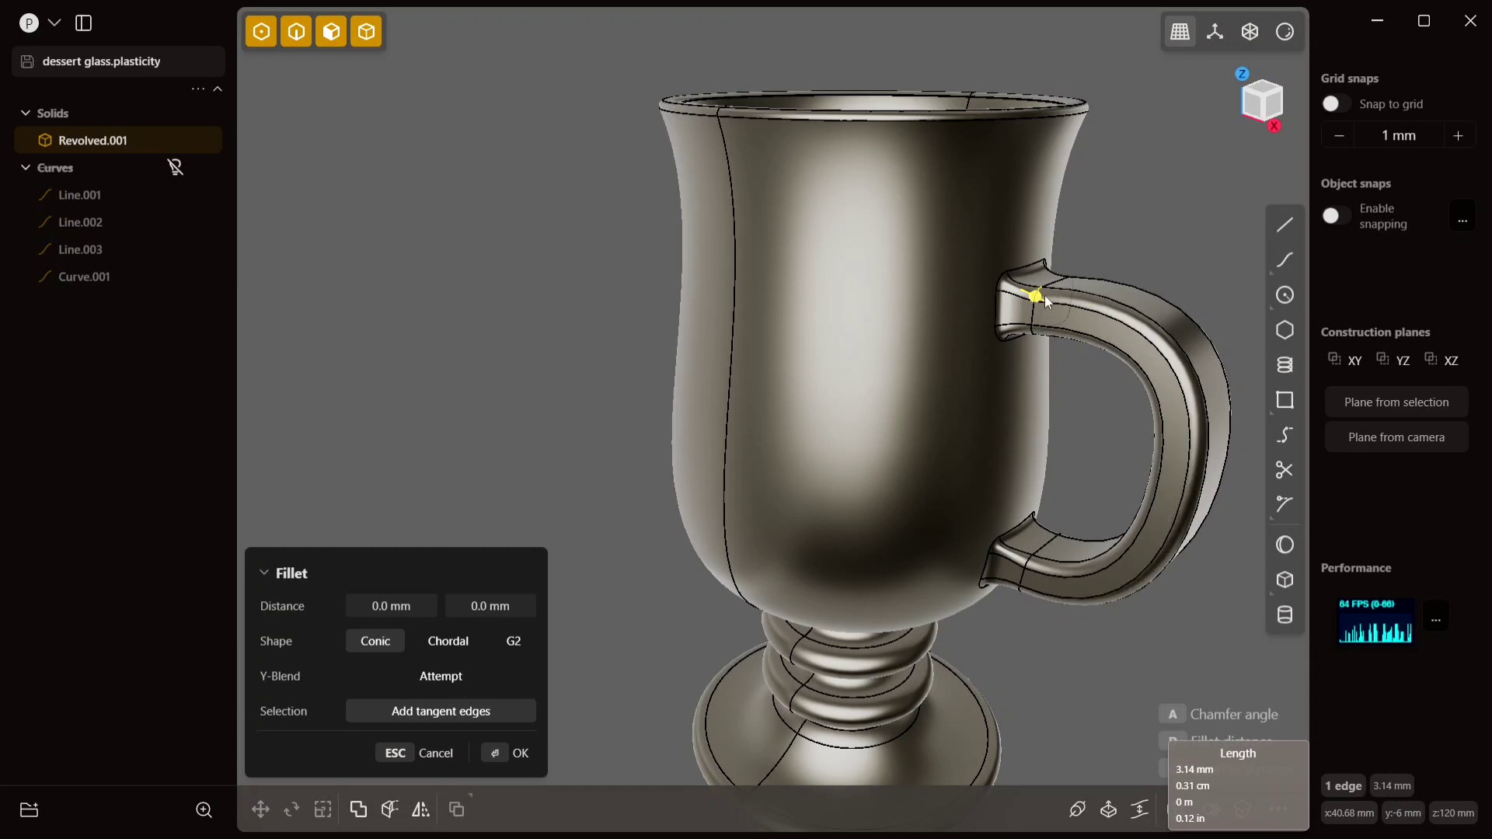
{"action": "key", "text": "Escape"}
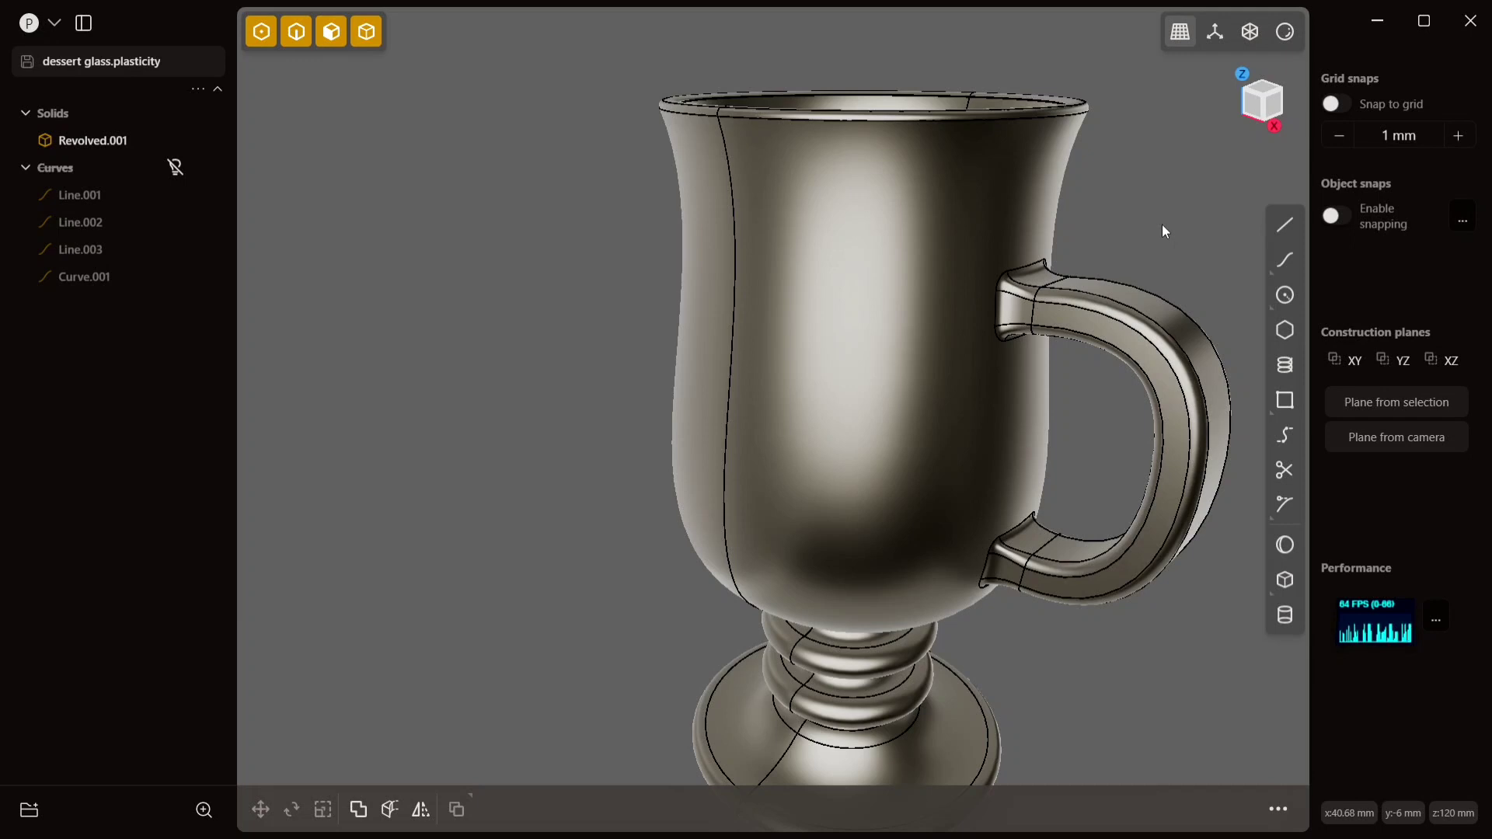
{"action": "key", "text": "slash"}
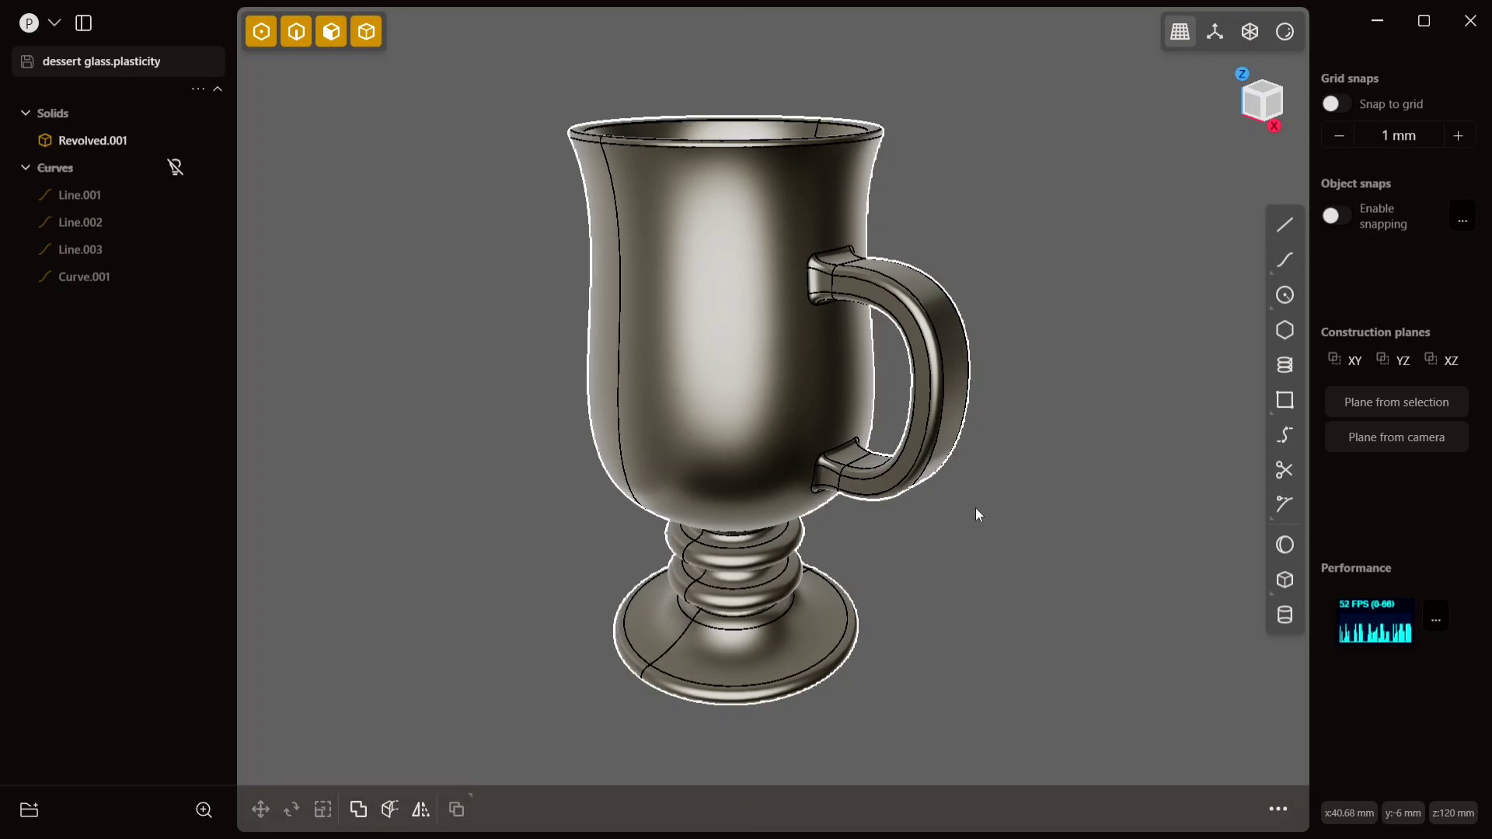
{"action": "scroll", "coordinate": [1111, 451], "scroll_direction": "up", "scroll_amount": 4}
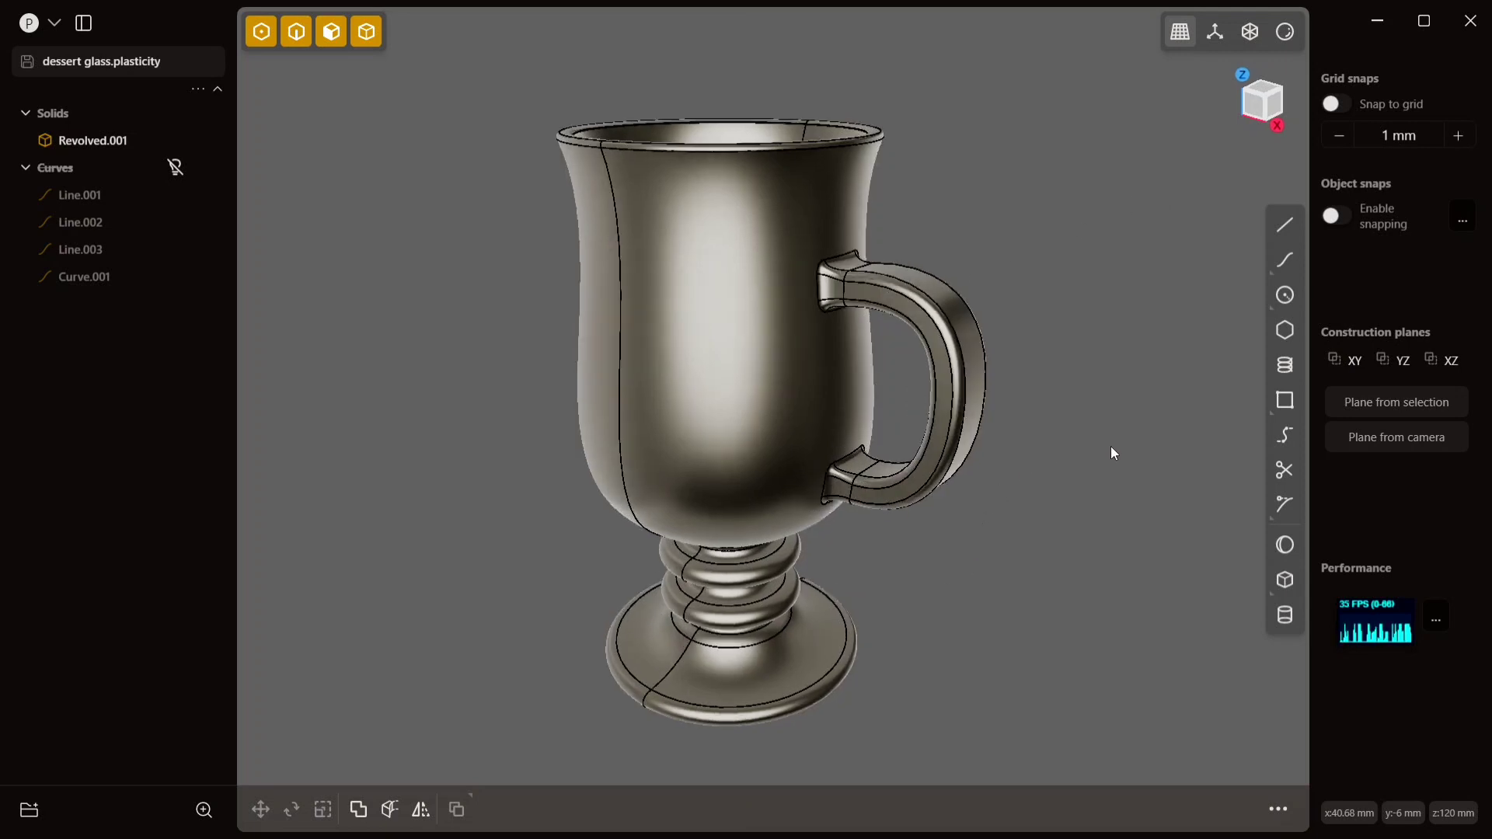
{"action": "middle_click_drag", "start_coordinate": [1004, 465], "coordinate": [1077, 473]}
{"action": "middle_click_drag", "start_coordinate": [1130, 361], "coordinate": [1107, 384], "text": "shift"}
{"action": "scroll", "coordinate": [1153, 336], "scroll_direction": "down", "scroll_amount": 5}
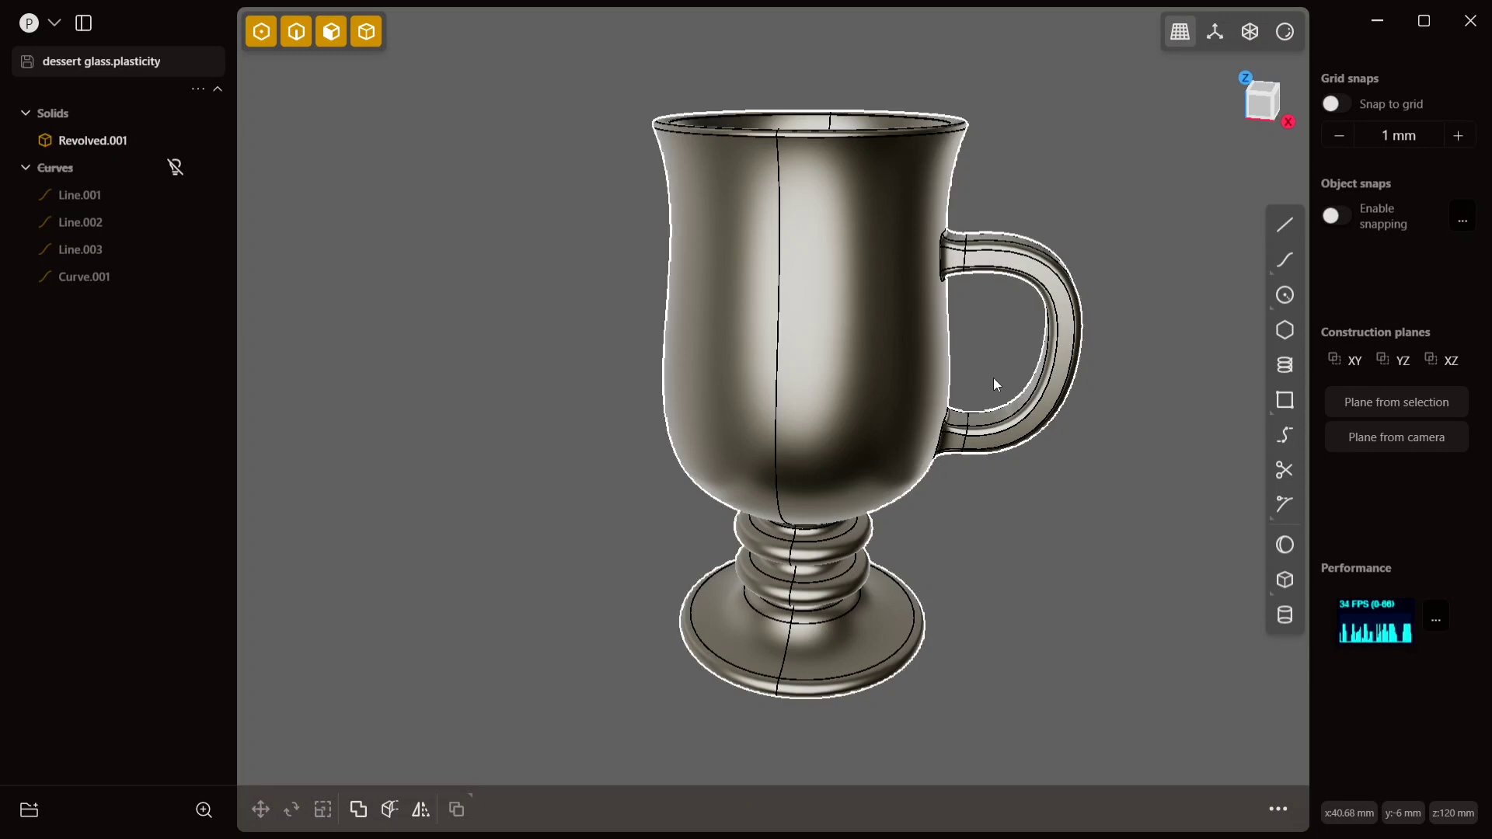
{"action": "middle_click_drag", "start_coordinate": [1102, 467], "coordinate": [1047, 498], "text": "shift"}
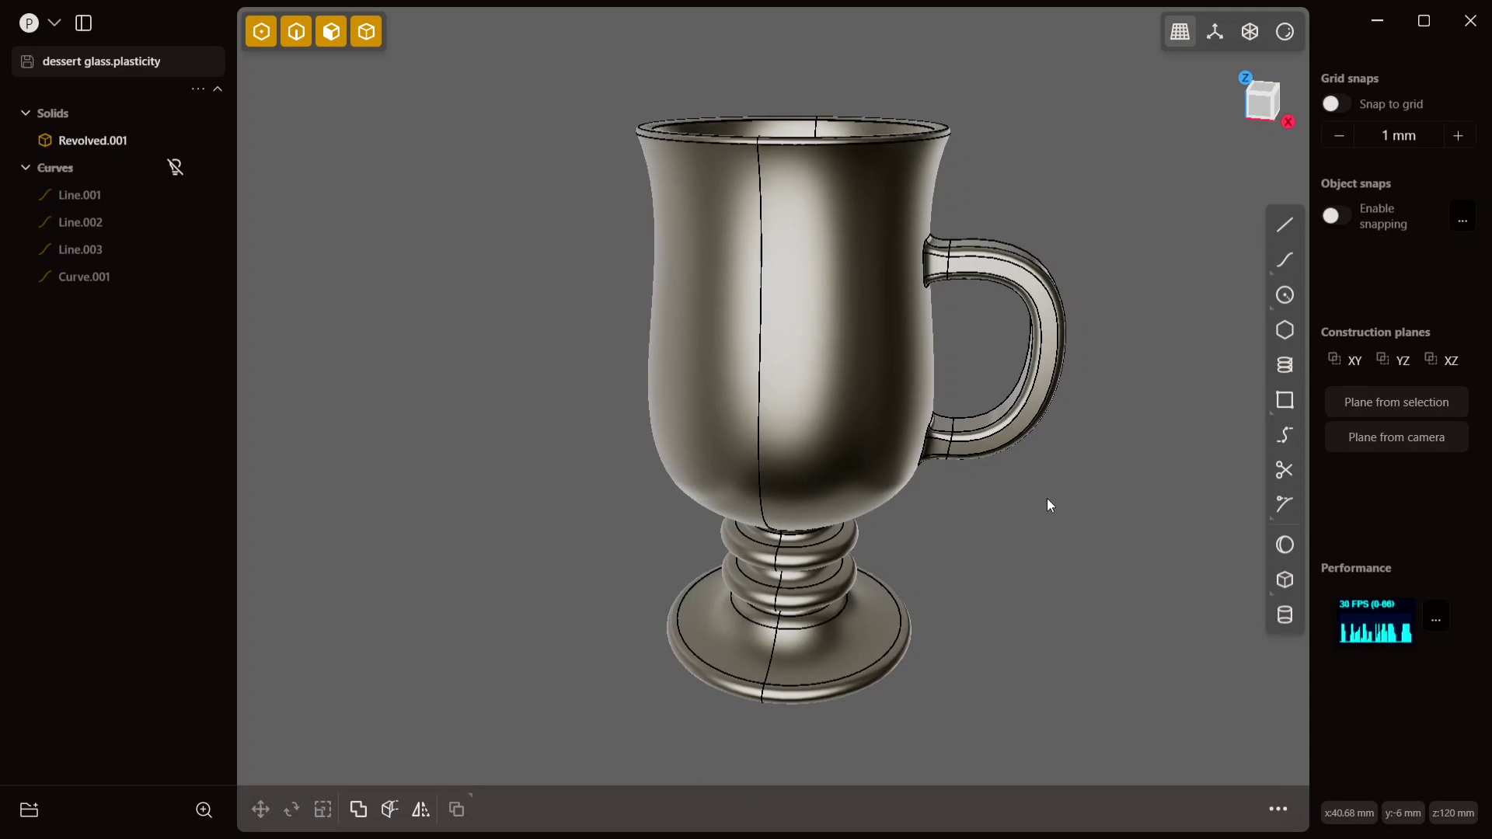
Set up a Wavefront OBJ export of the glass solid that replaces the existing Irish Coffee Cup.obj
{"action": "left_click", "coordinate": [712, 474]}
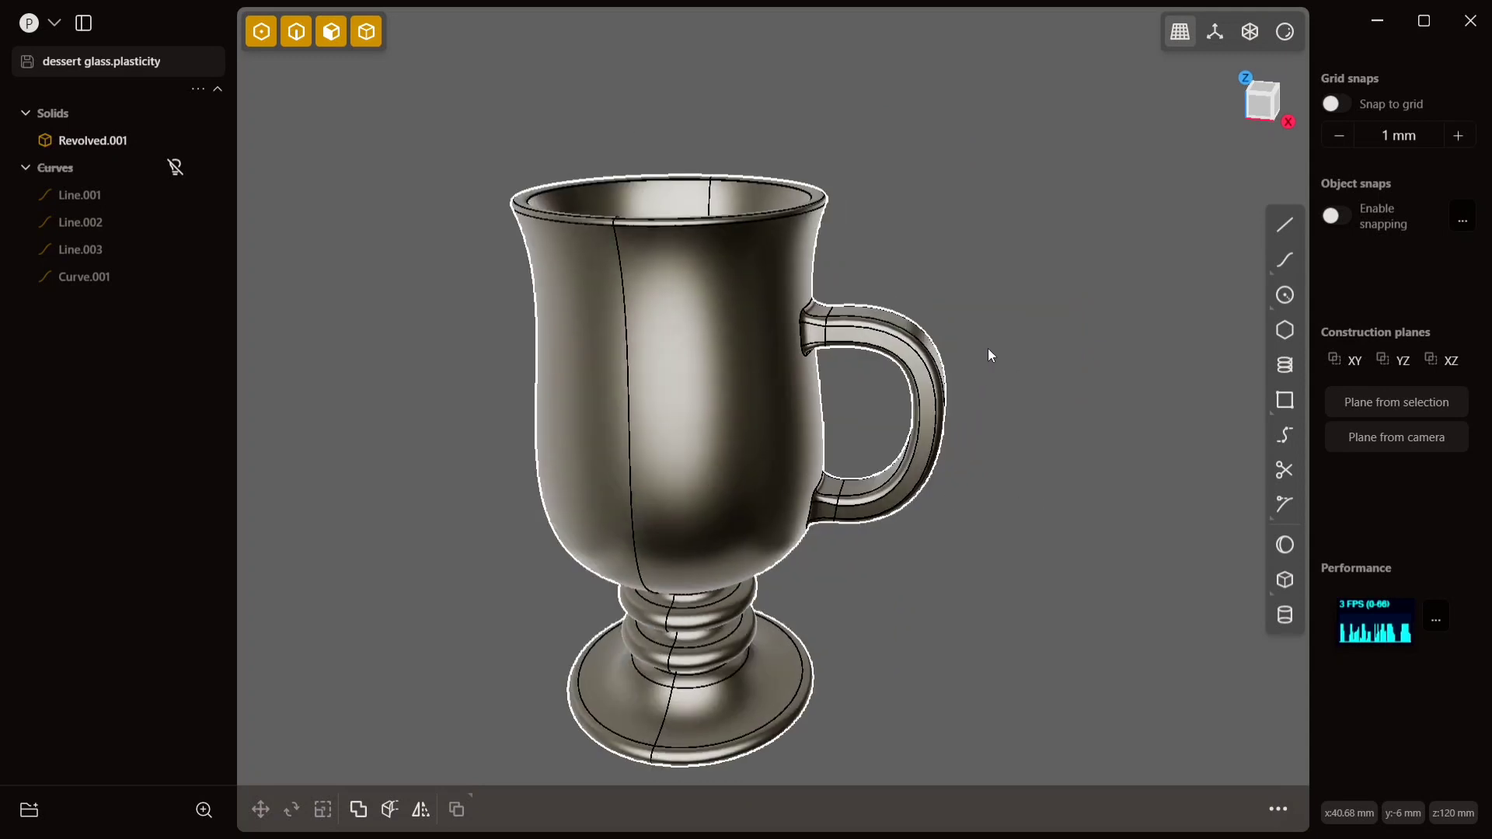
{"action": "key", "text": "slash"}
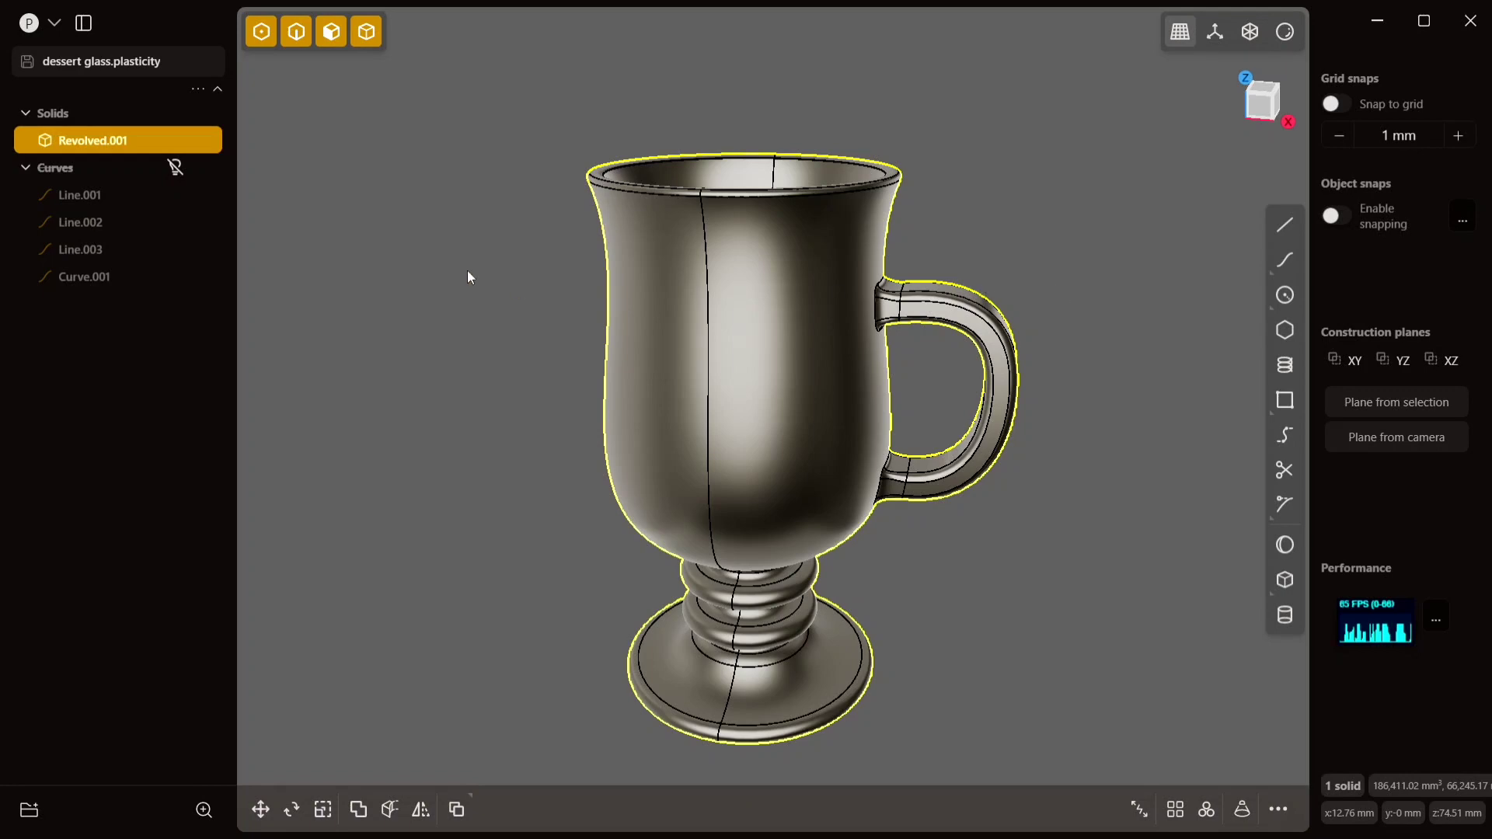
{"action": "left_click", "coordinate": [53, 27]}
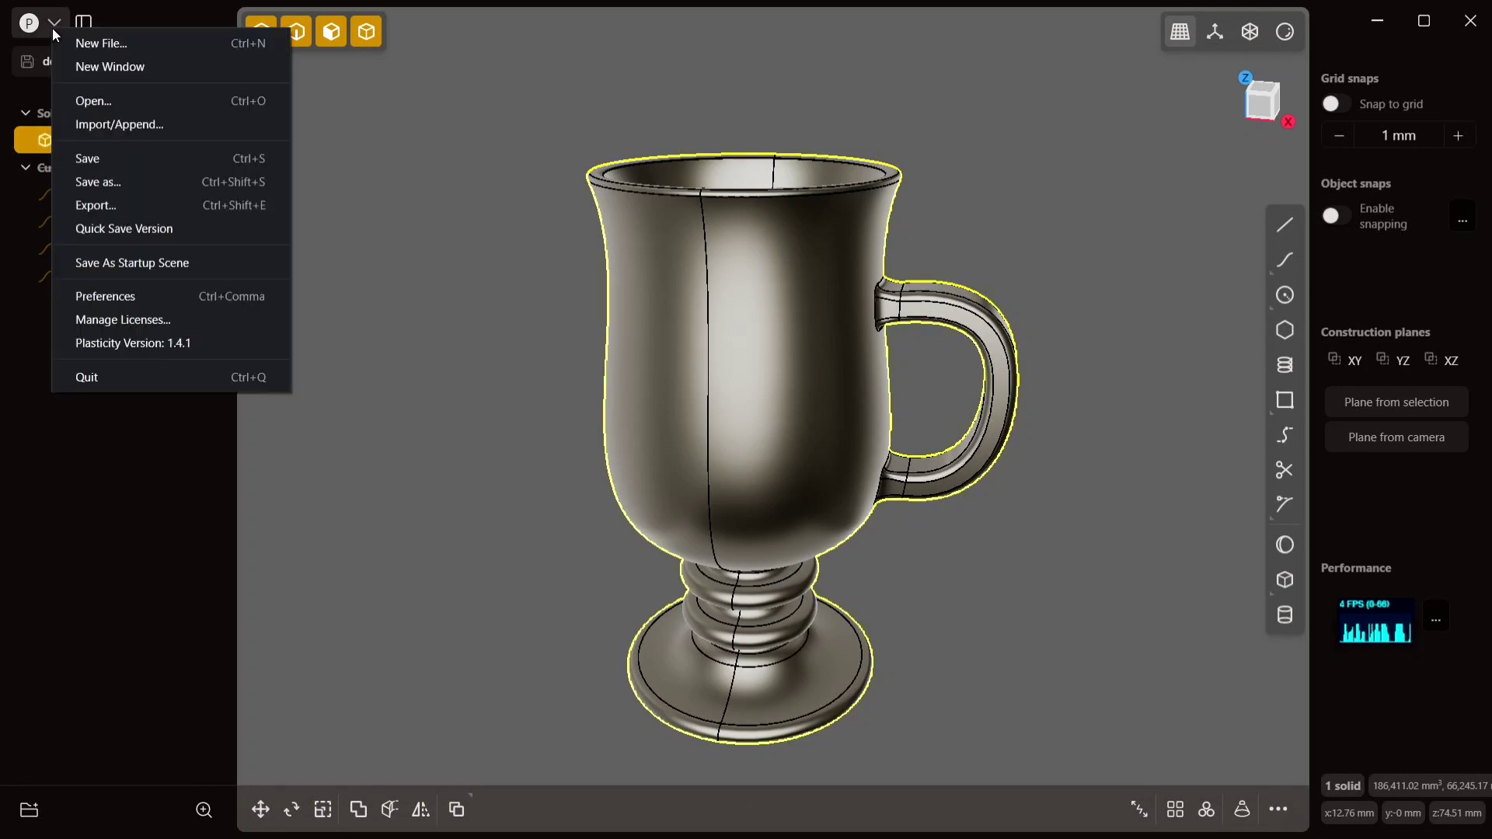
{"action": "left_click", "coordinate": [101, 205]}
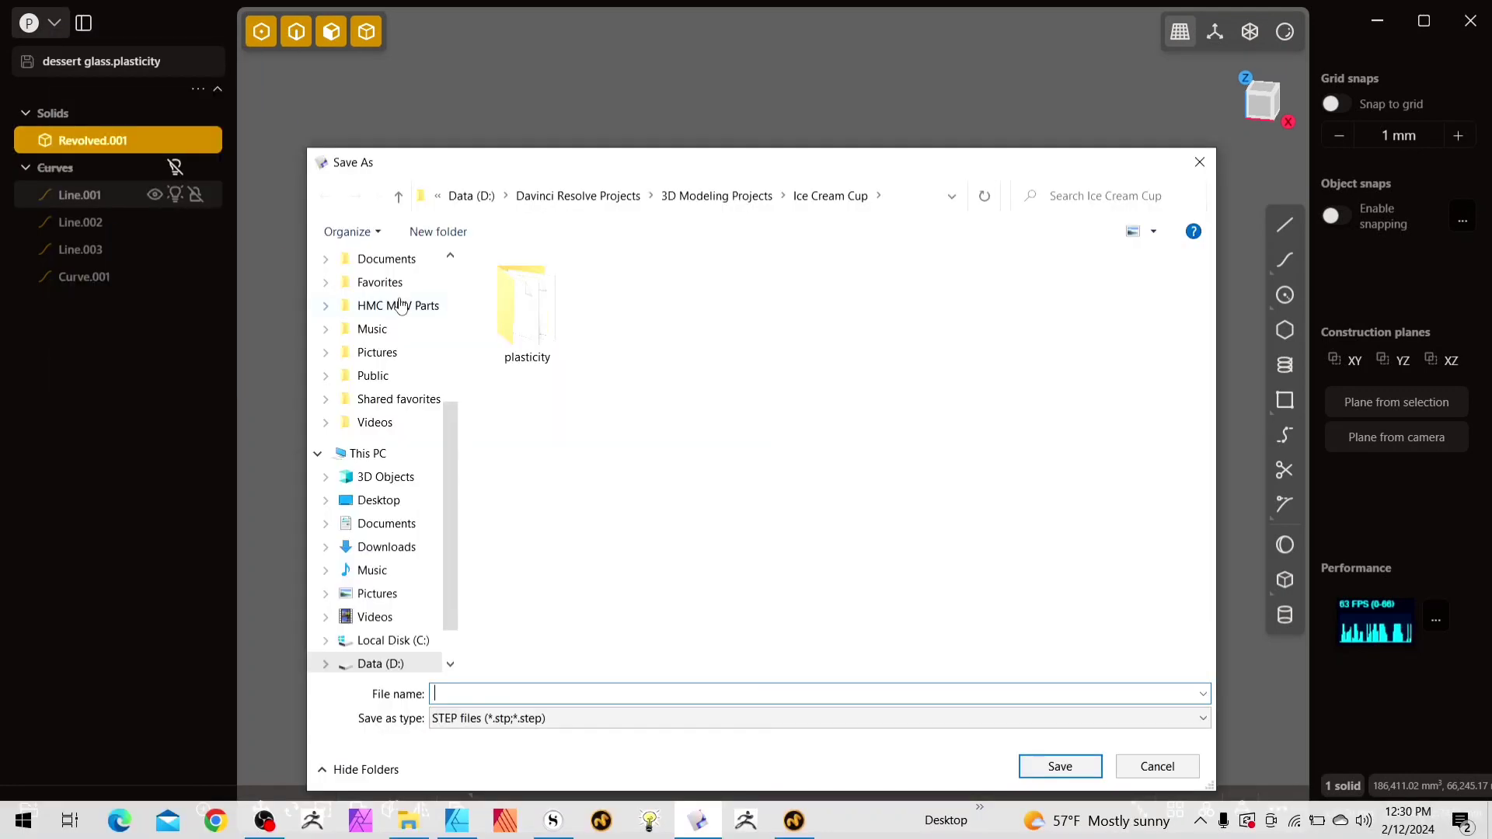
{"action": "left_click", "coordinate": [604, 725]}
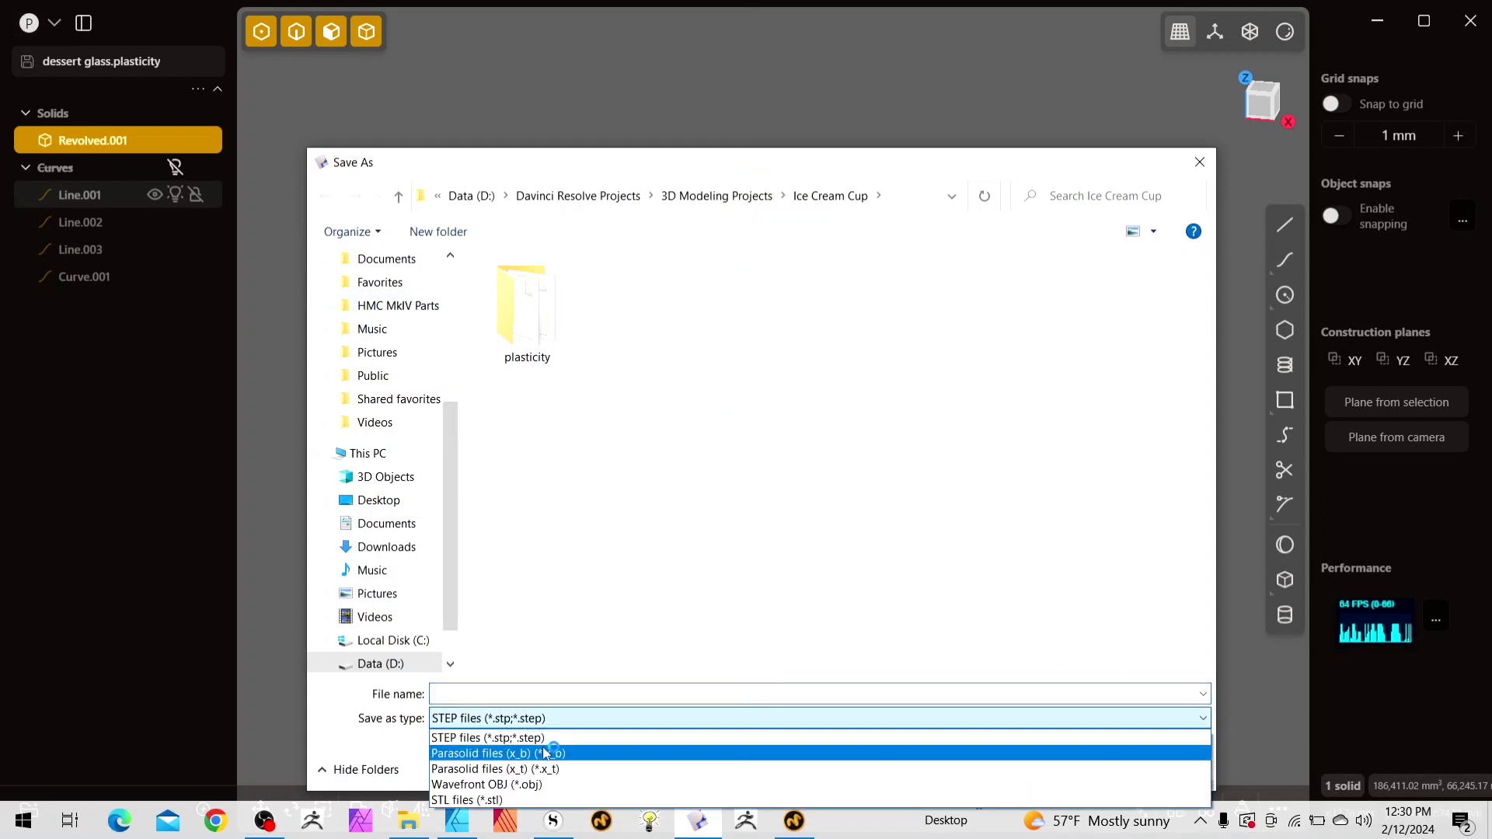
{"action": "left_click", "coordinate": [531, 787]}
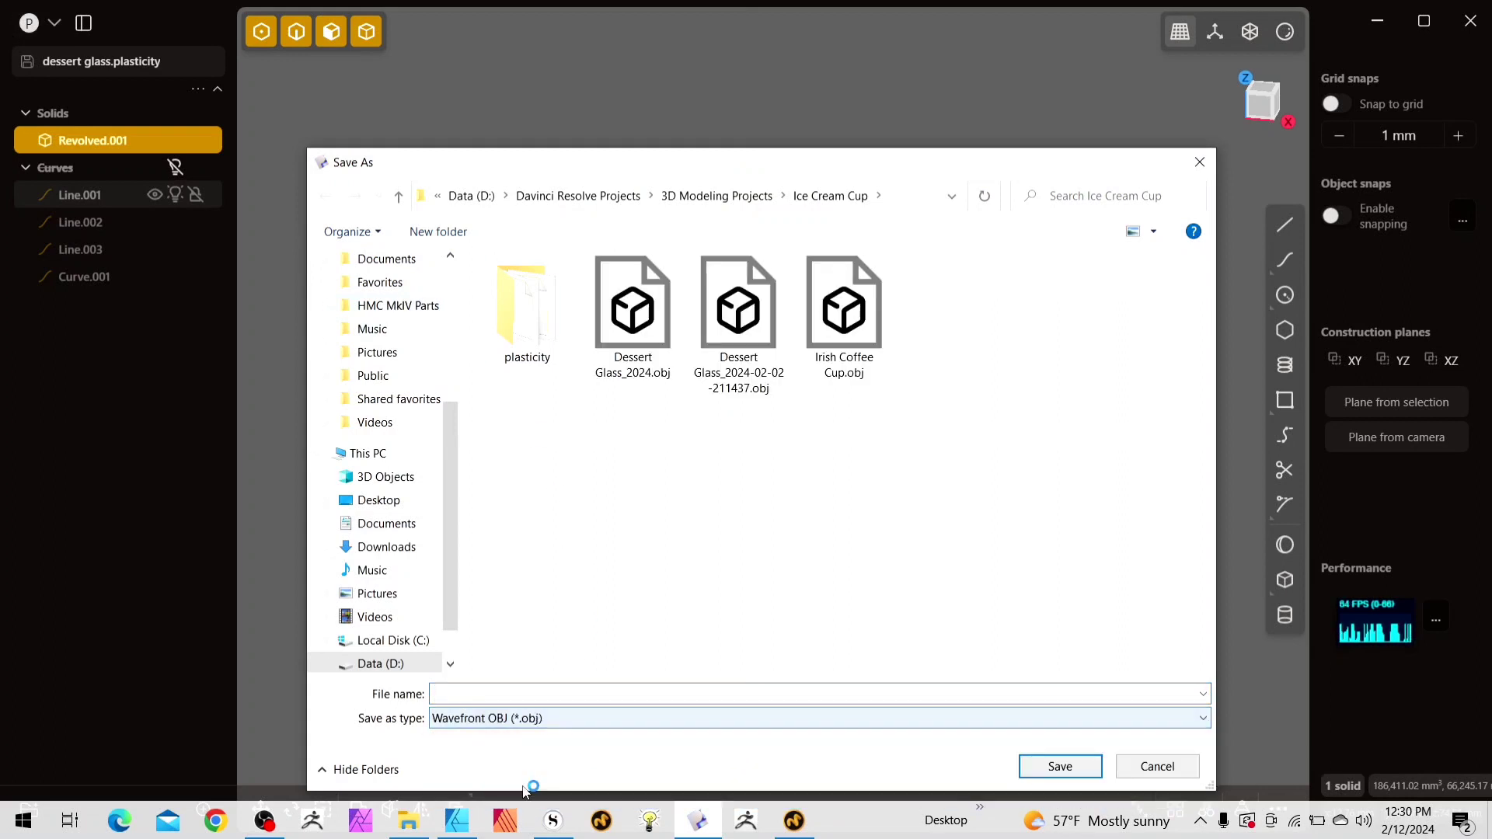
{"action": "left_click", "coordinate": [821, 339]}
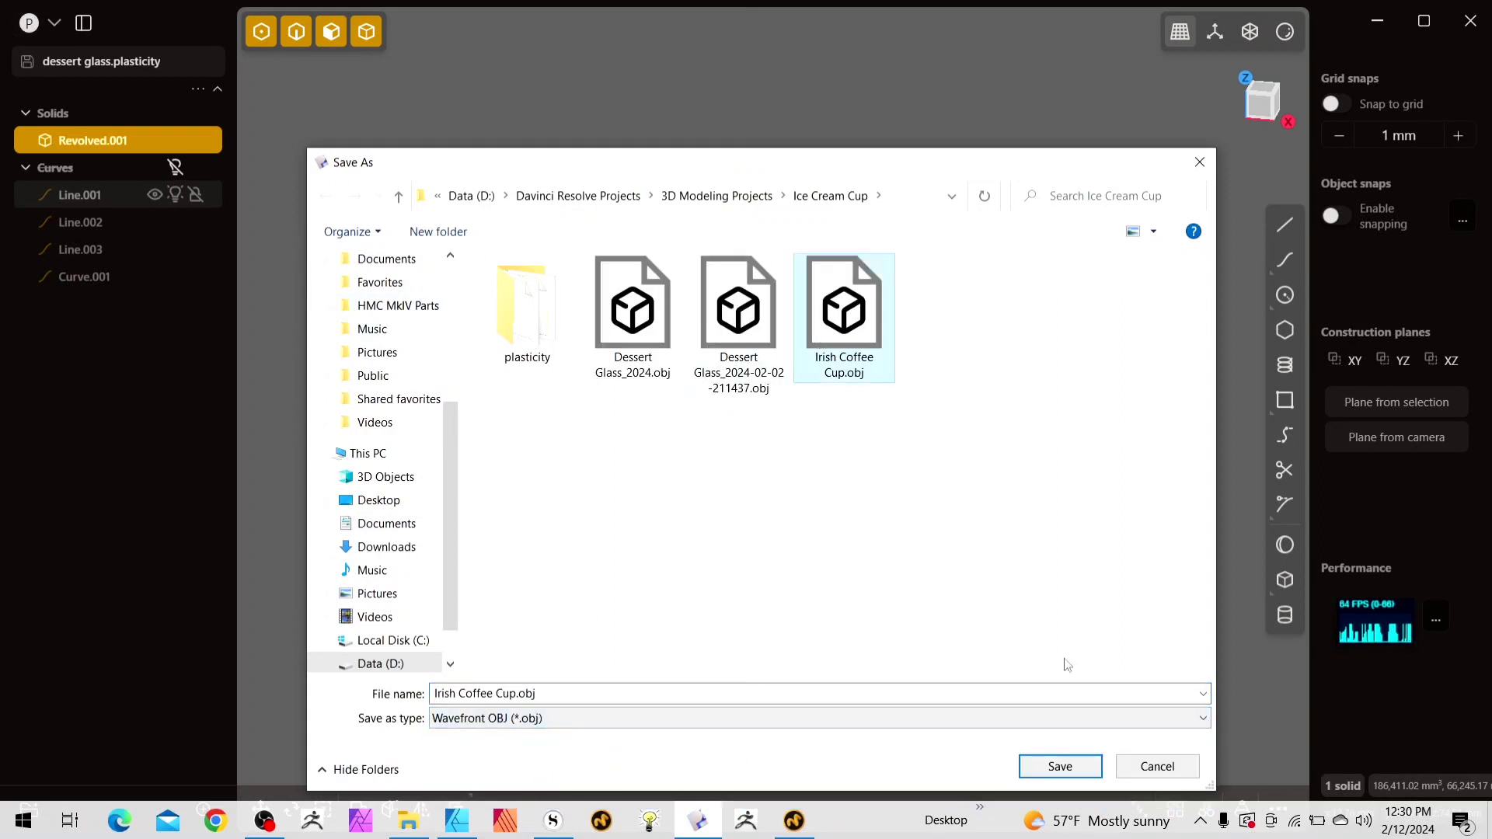
{"action": "left_click", "coordinate": [1076, 769]}
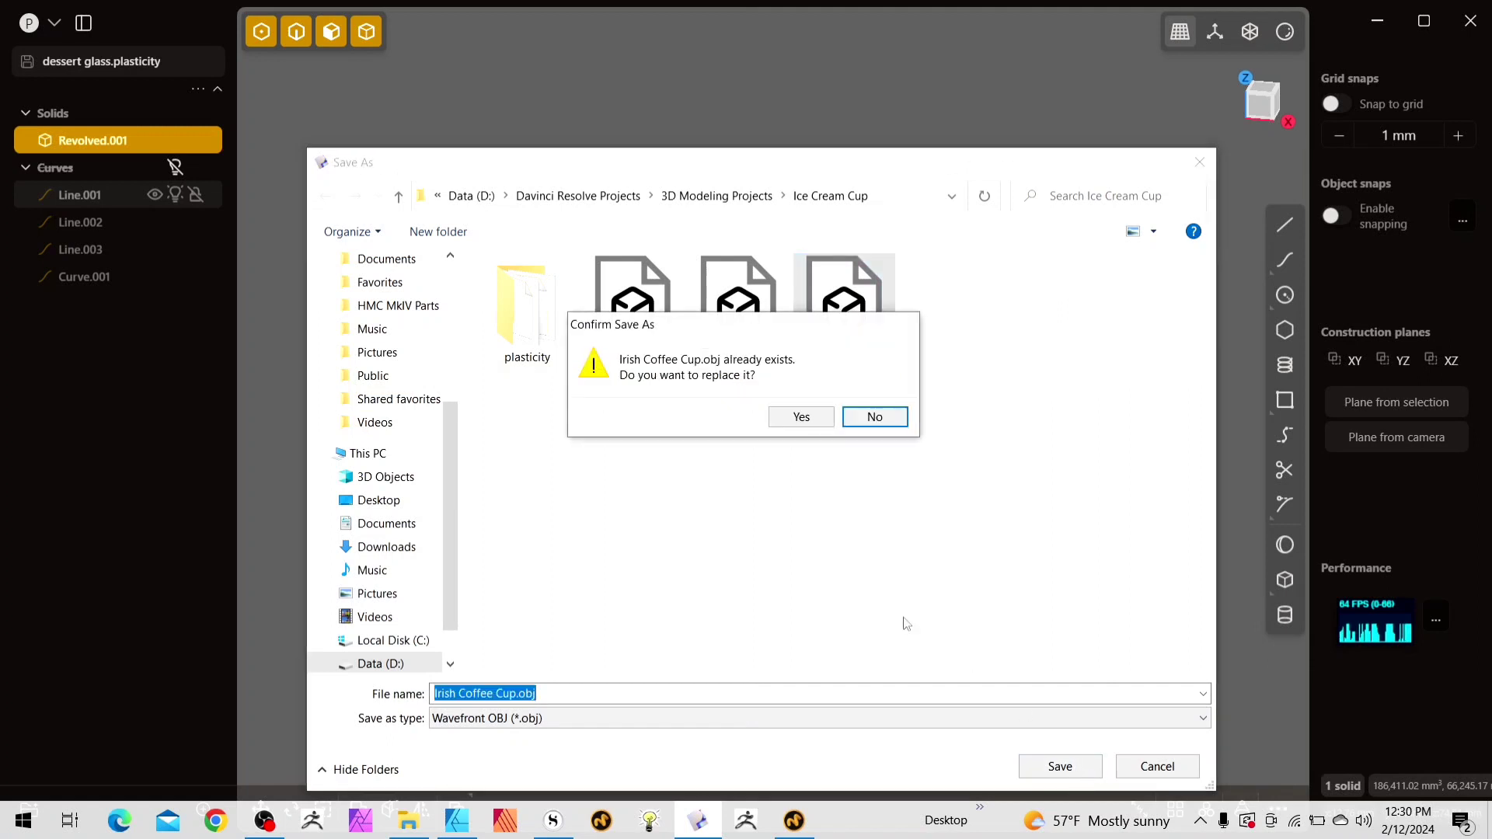
{"action": "left_click", "coordinate": [804, 416]}
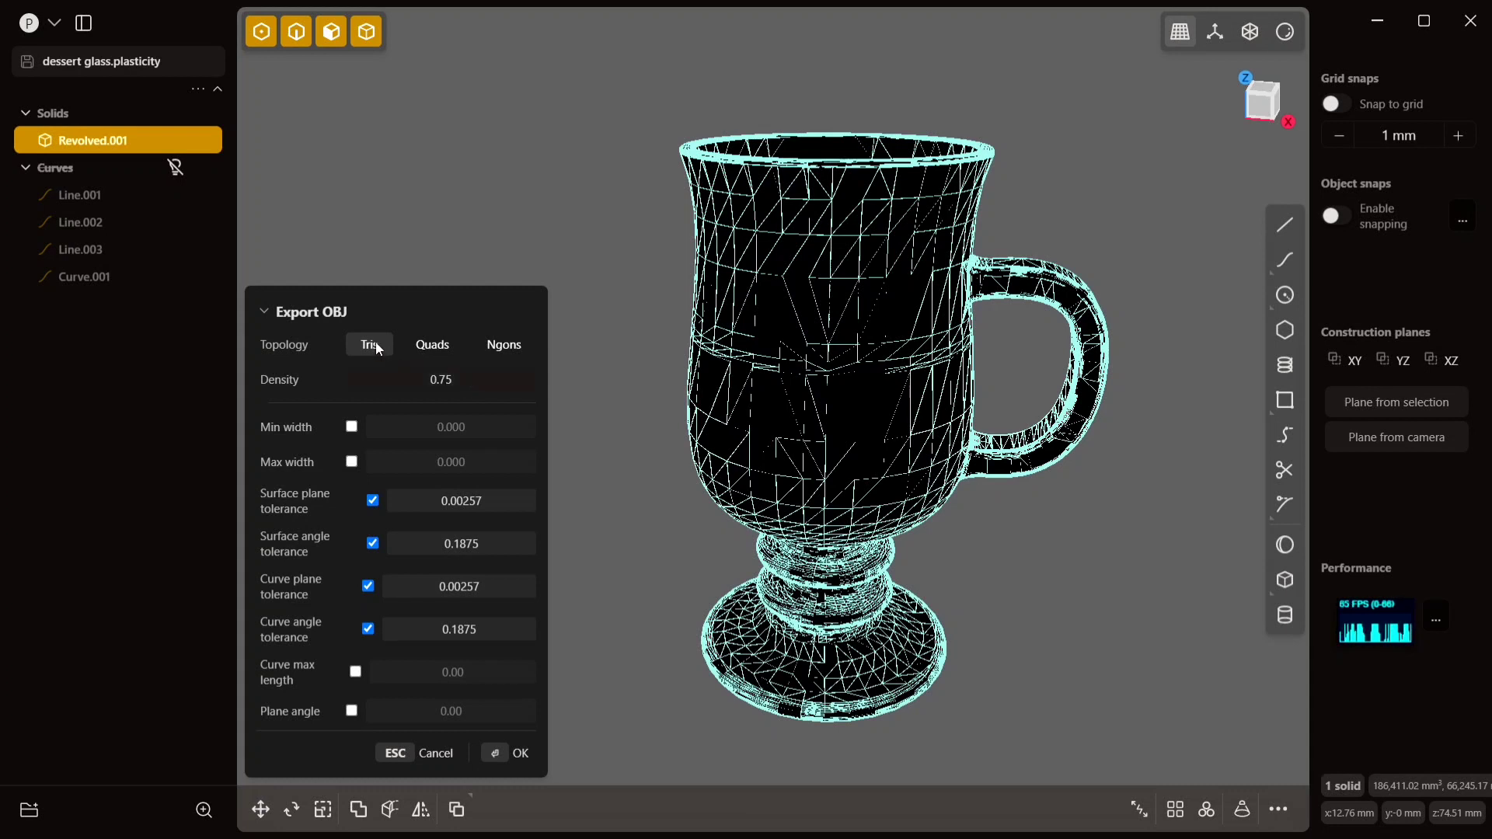
Preview the Quads topology for the OBJ export, cancel the export and deselect the glass
{"action": "left_click", "coordinate": [432, 357]}
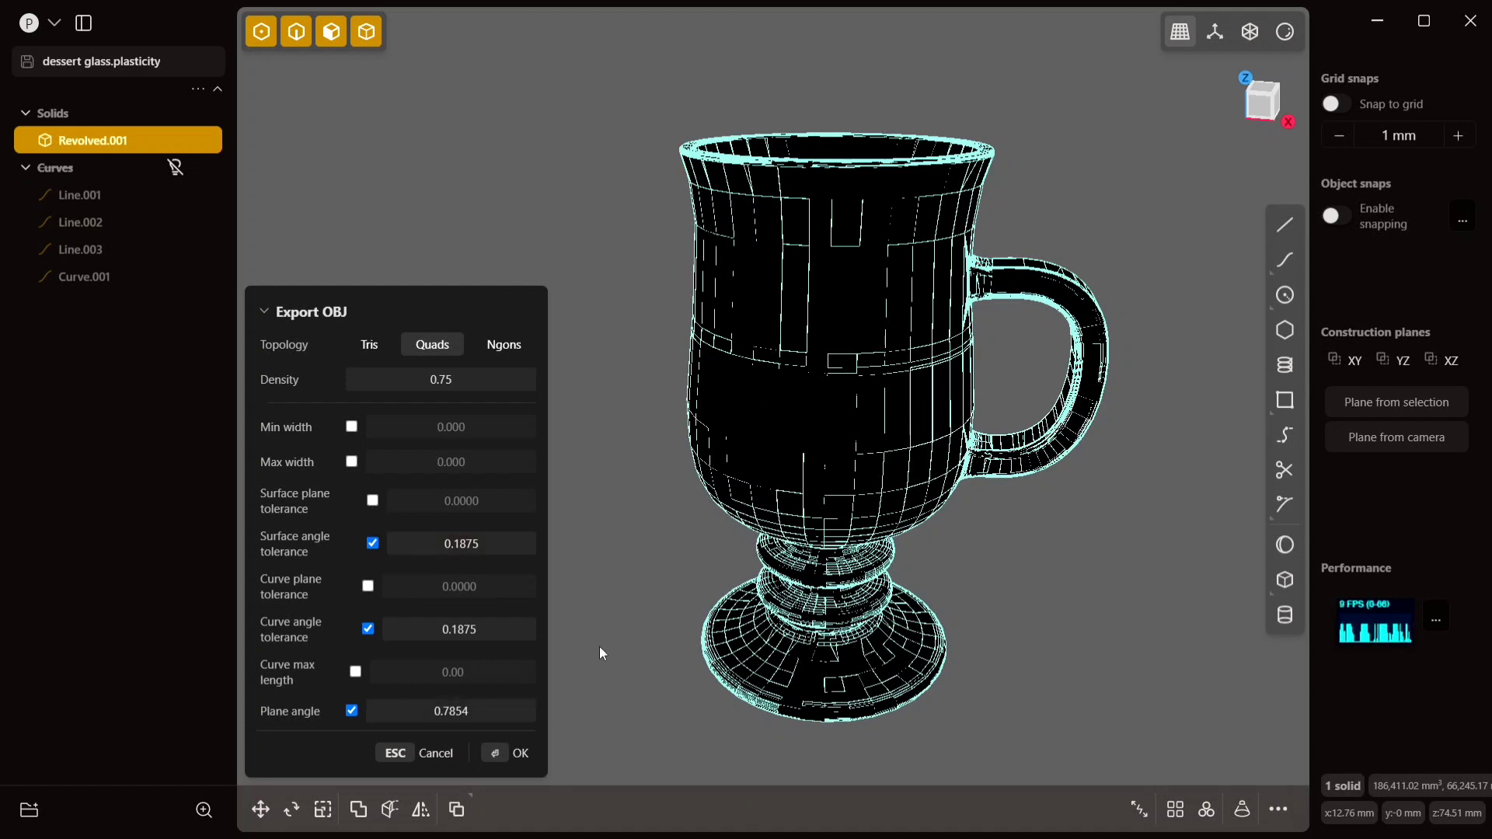
{"action": "left_click", "coordinate": [424, 762]}
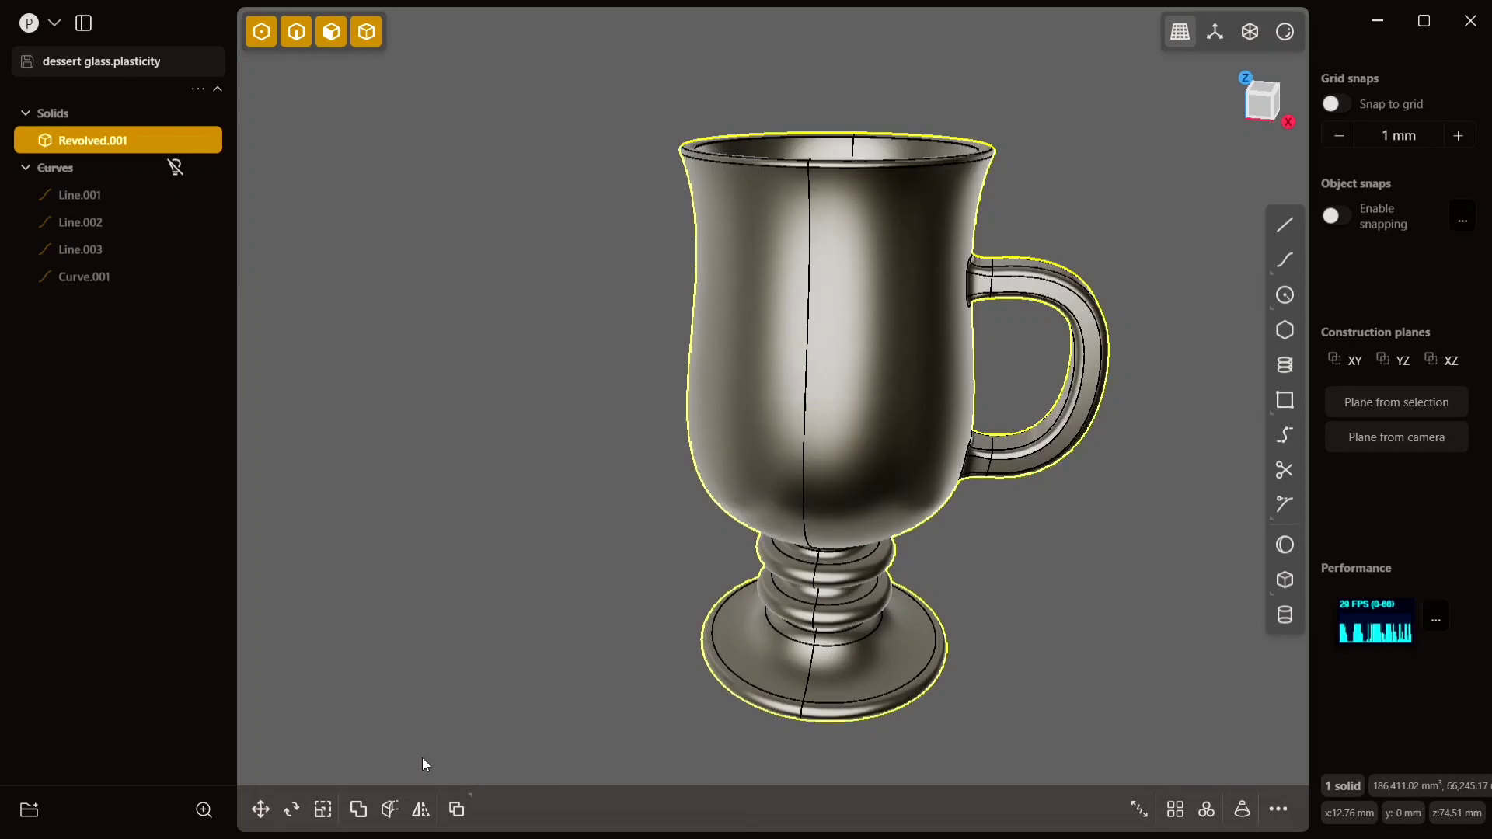
{"action": "left_click", "coordinate": [547, 571]}
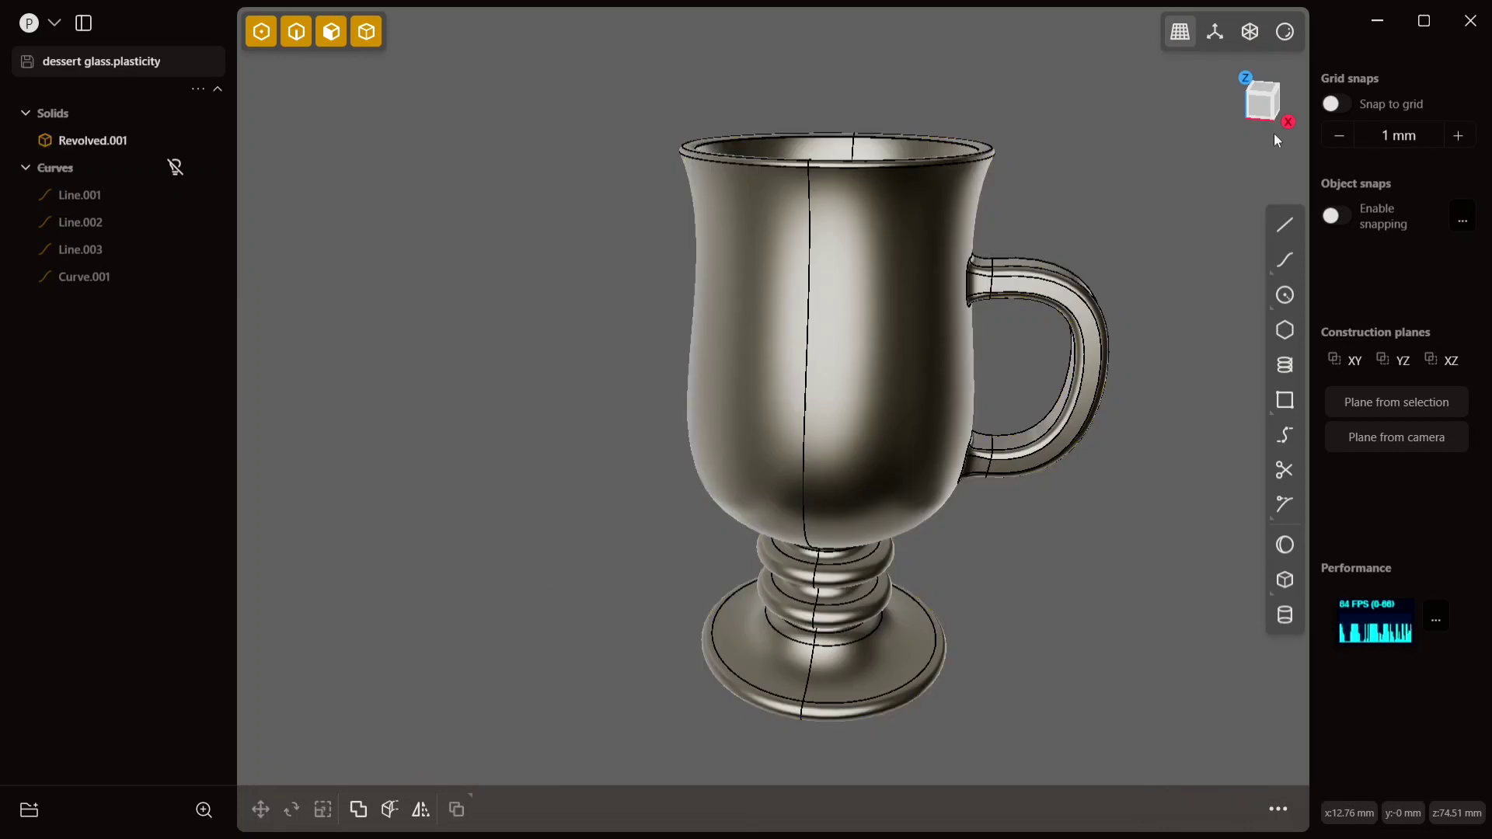
Switch to Modo and examine the wireframe of the Irish Coffee Cup_Game mesh
{"action": "left_click", "coordinate": [1379, 21]}
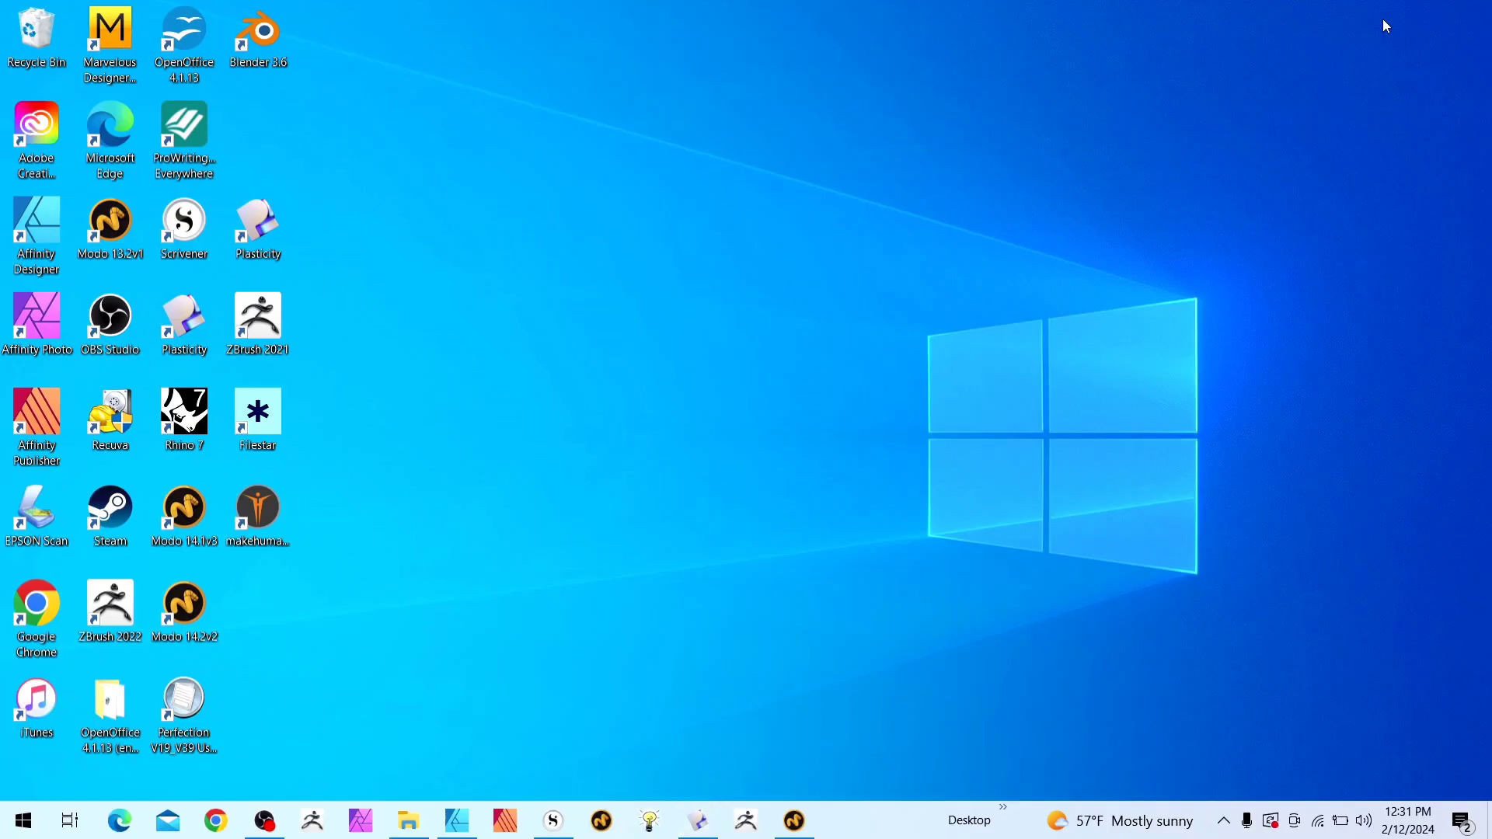
{"action": "left_click", "coordinate": [794, 820]}
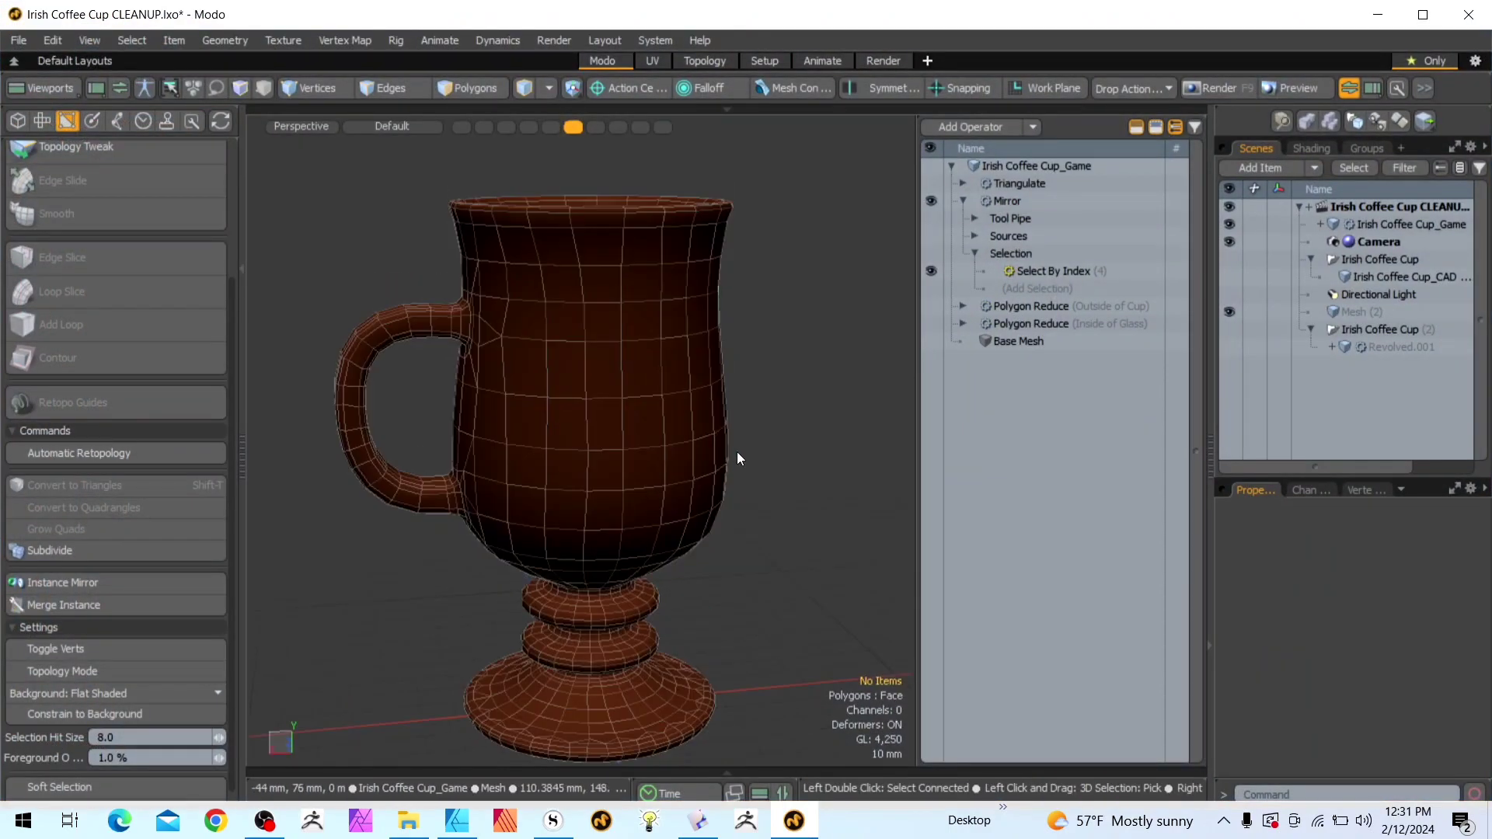
{"action": "scroll", "coordinate": [738, 449], "scroll_direction": "down", "scroll_amount": 3}
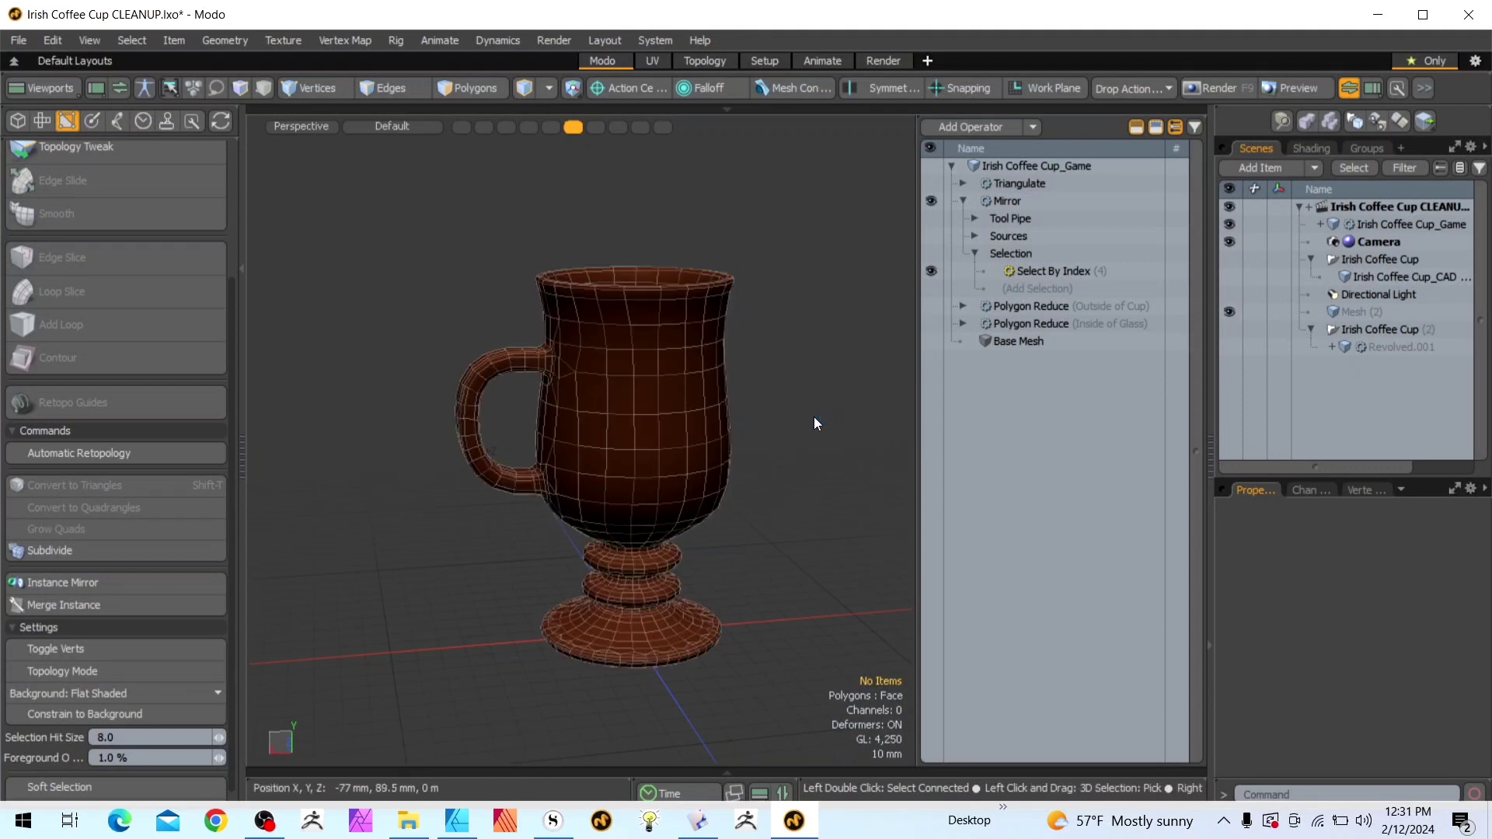
{"action": "left_click", "coordinate": [692, 453]}
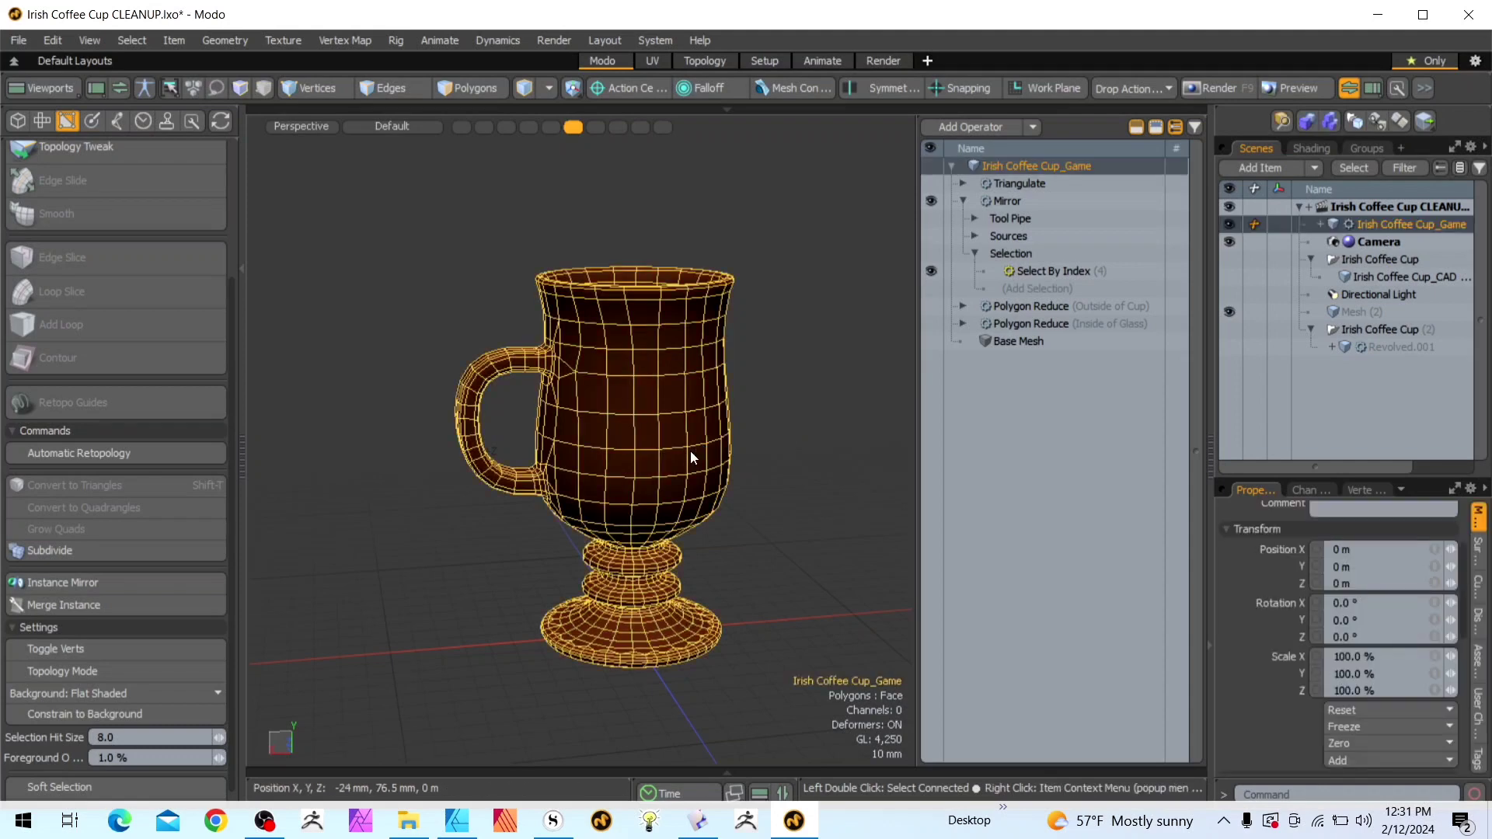
{"action": "key", "text": "a"}
{"action": "scroll", "coordinate": [691, 452], "scroll_direction": "down", "scroll_amount": 2}
{"action": "scroll", "coordinate": [690, 451], "scroll_direction": "up", "scroll_amount": 2}
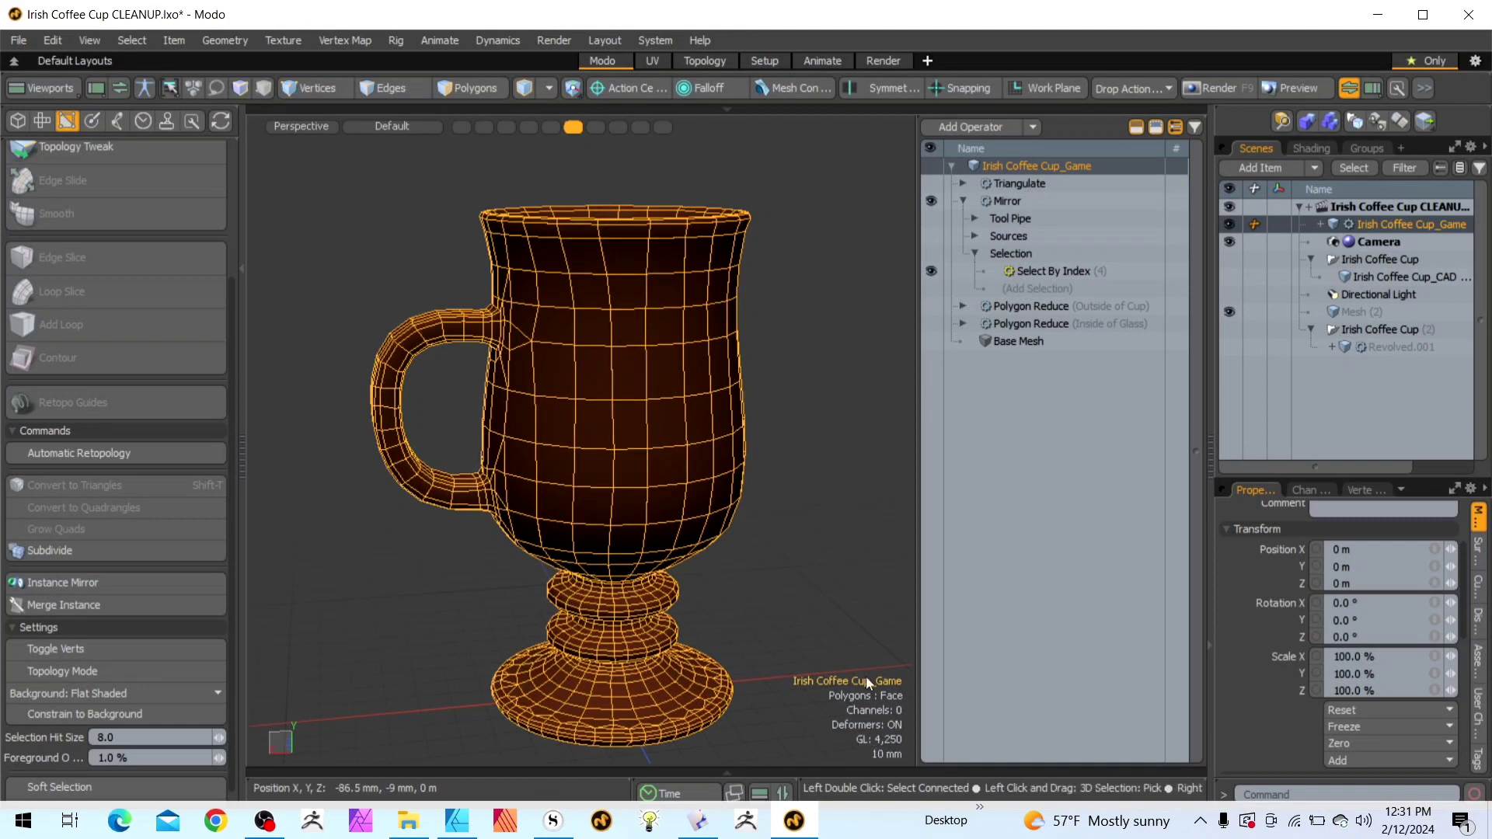
{"action": "left_click", "coordinate": [808, 437]}
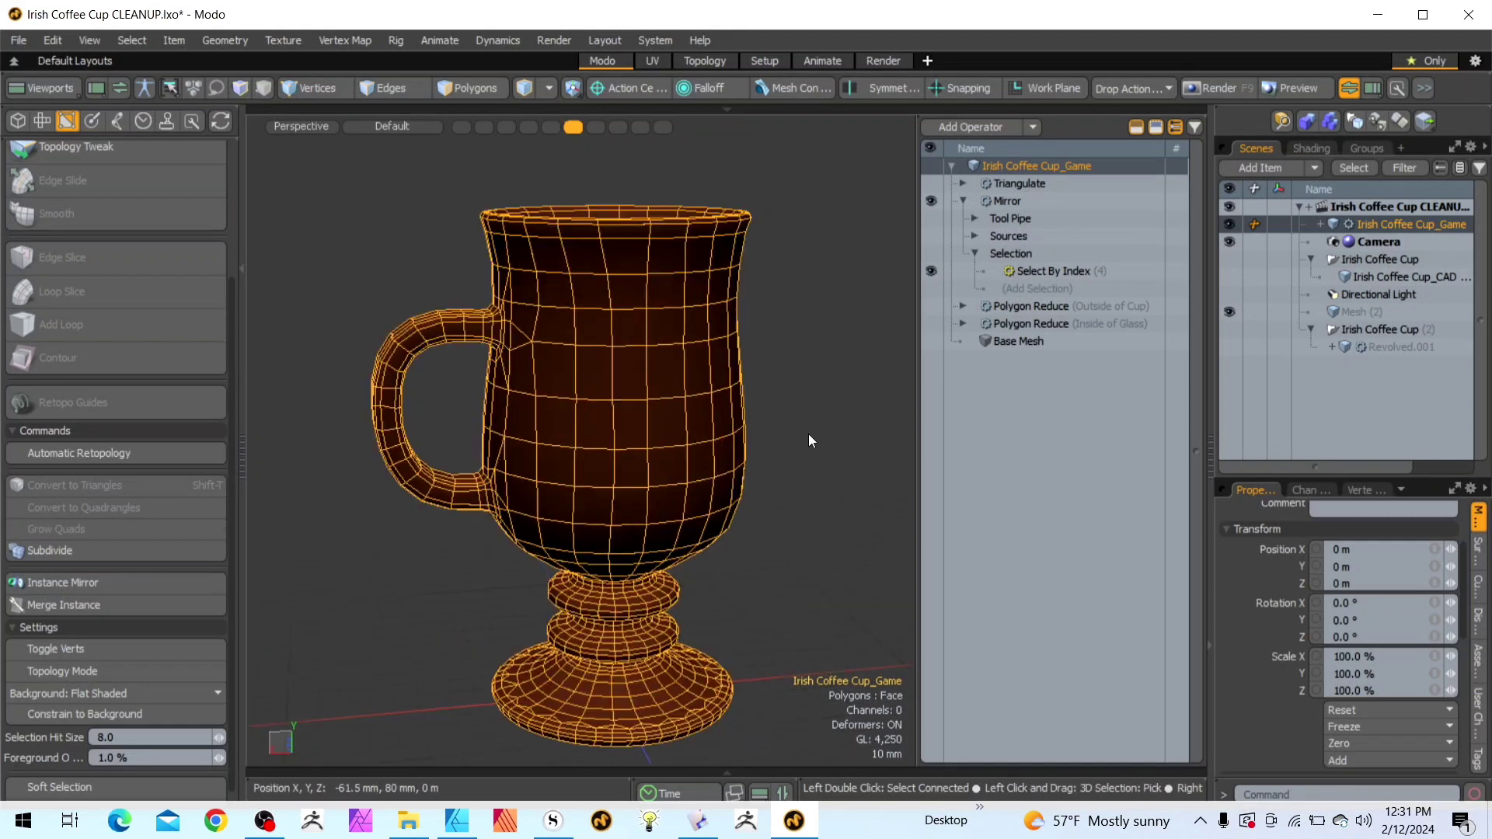
Hide the Irish Coffee Cup_Game mesh and show the Irish Coffee Cup group containing the CAD mesh
{"action": "left_click", "coordinate": [1226, 227]}
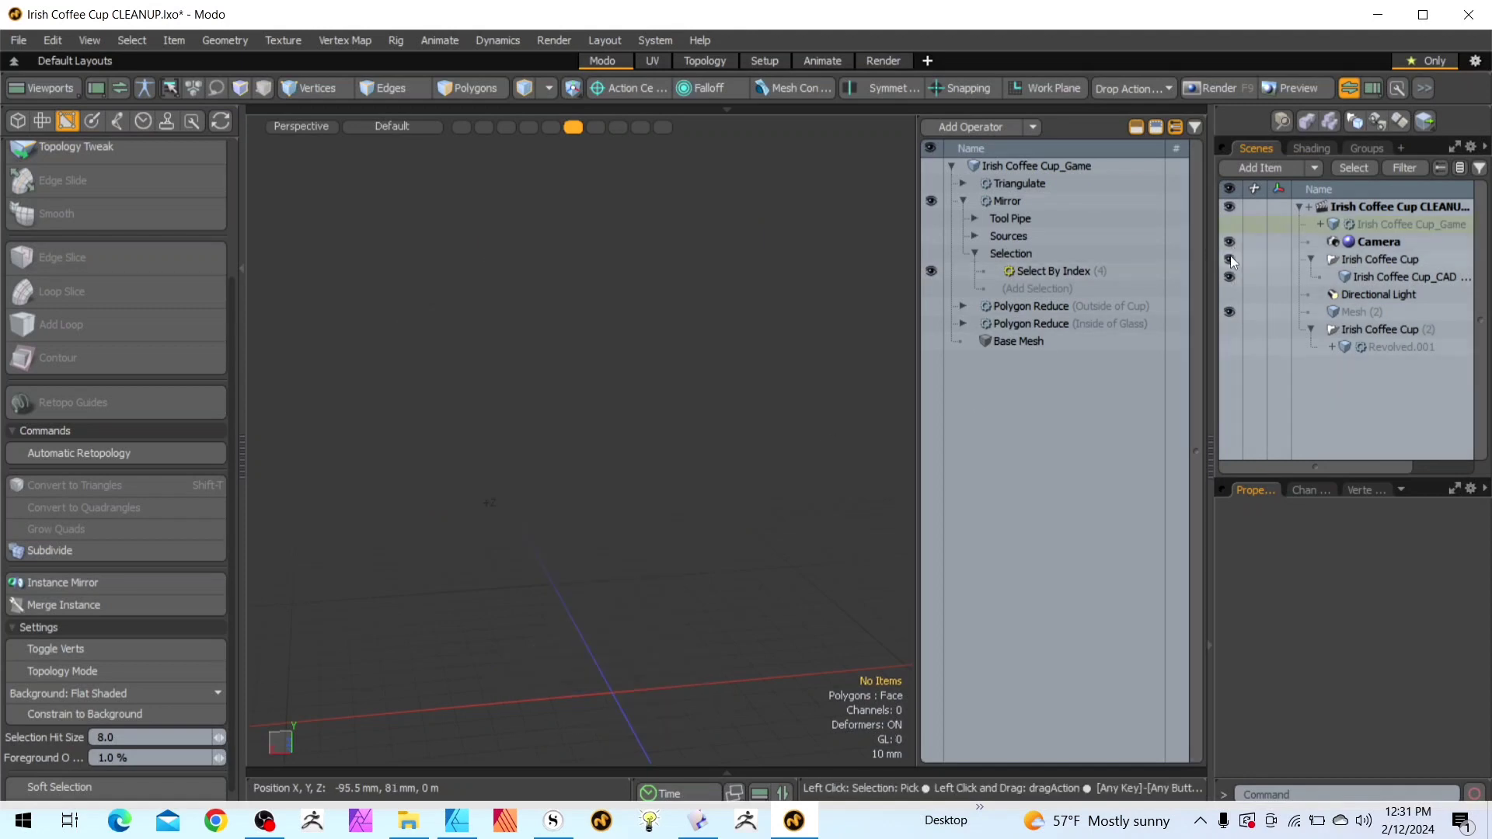
{"action": "left_click", "coordinate": [1230, 258]}
{"action": "left_click", "coordinate": [1346, 263]}
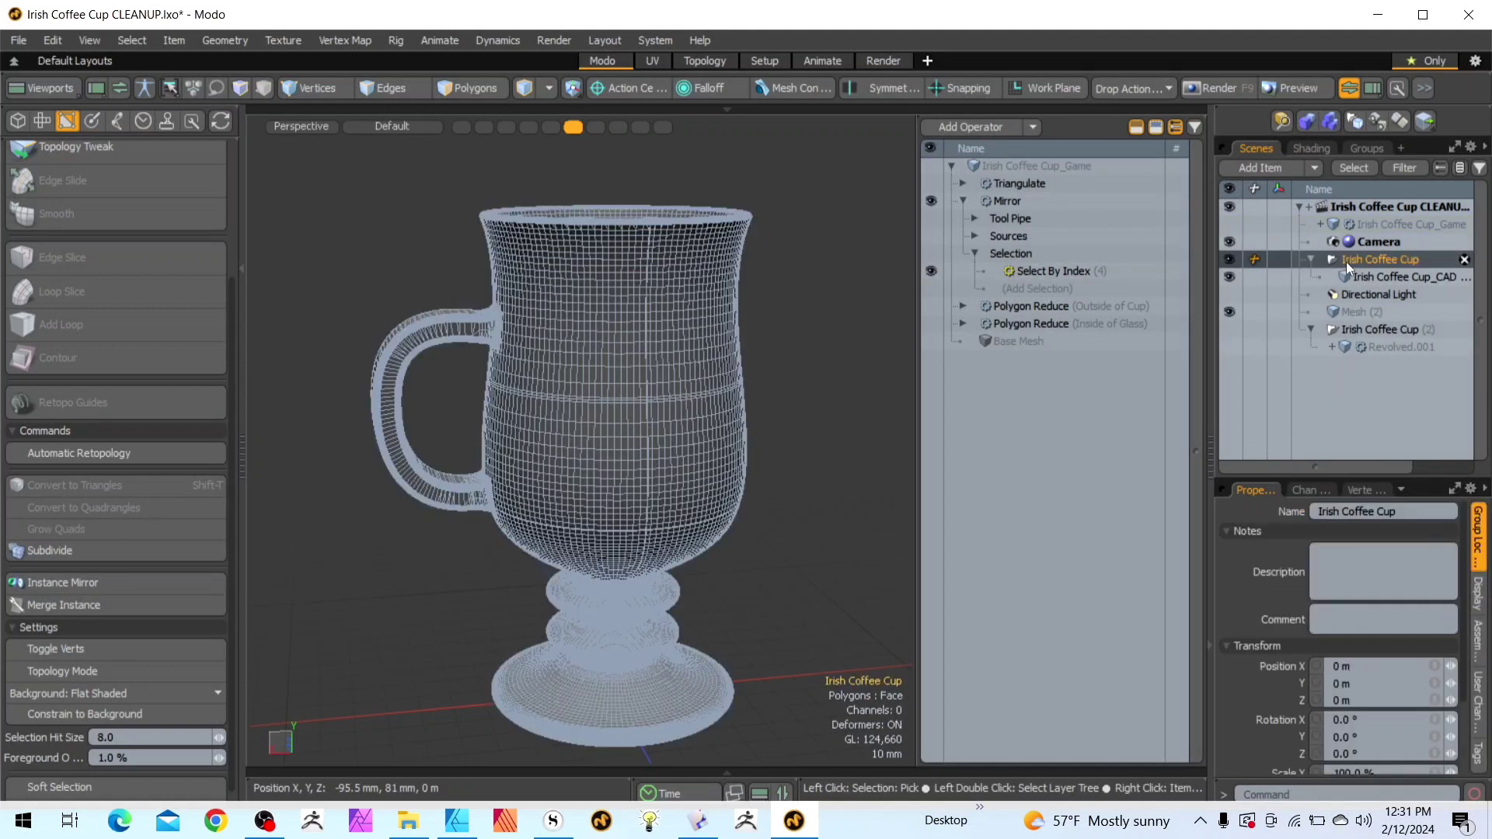
{"action": "left_click", "coordinate": [787, 528]}
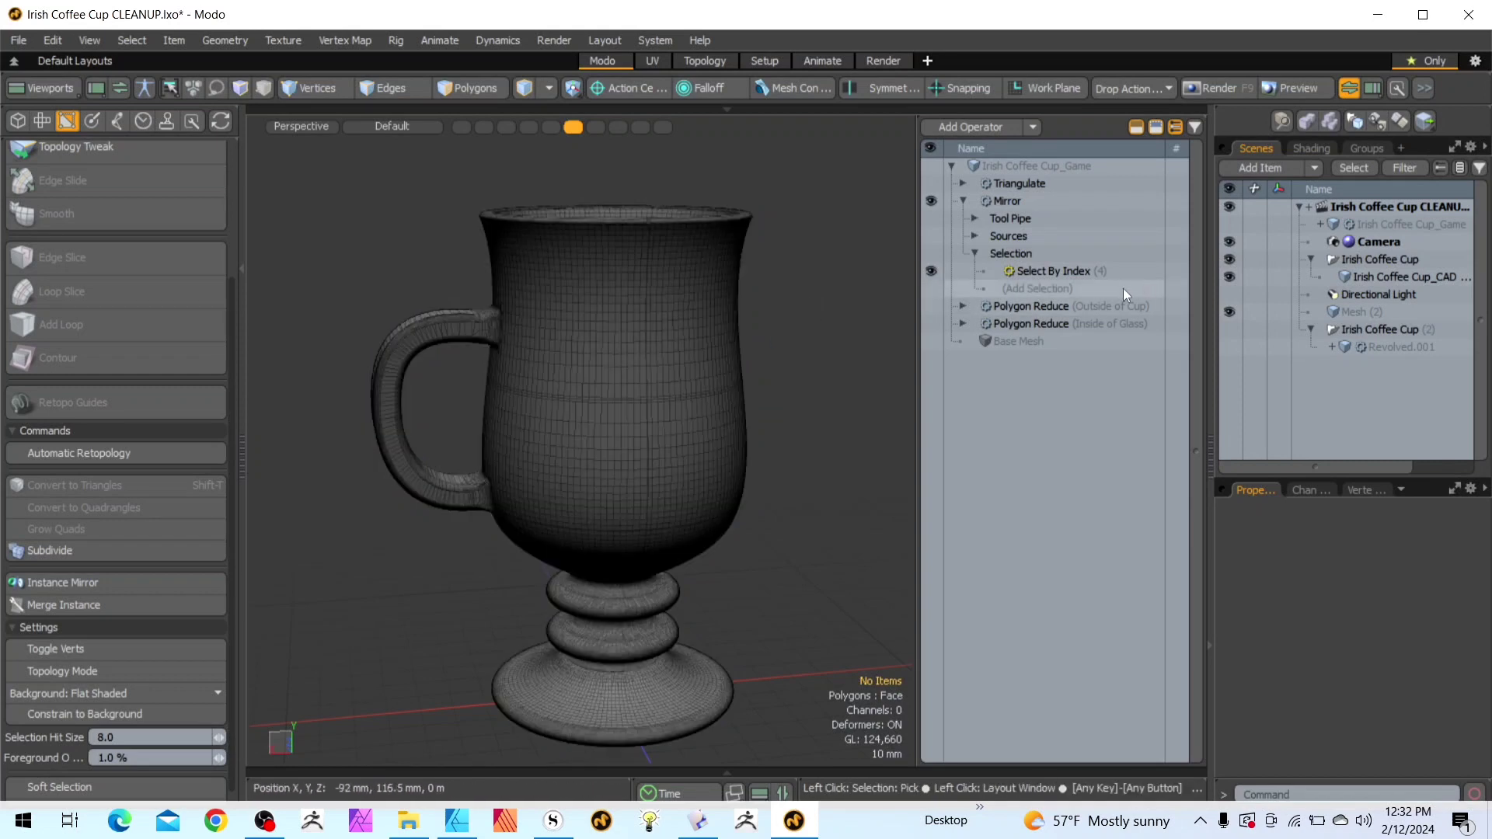
Hide the CAD cup group, show Irish Coffee Cup (2), and disable the Polygon Reduce operation on Revolved.001
{"action": "left_click", "coordinate": [1230, 259]}
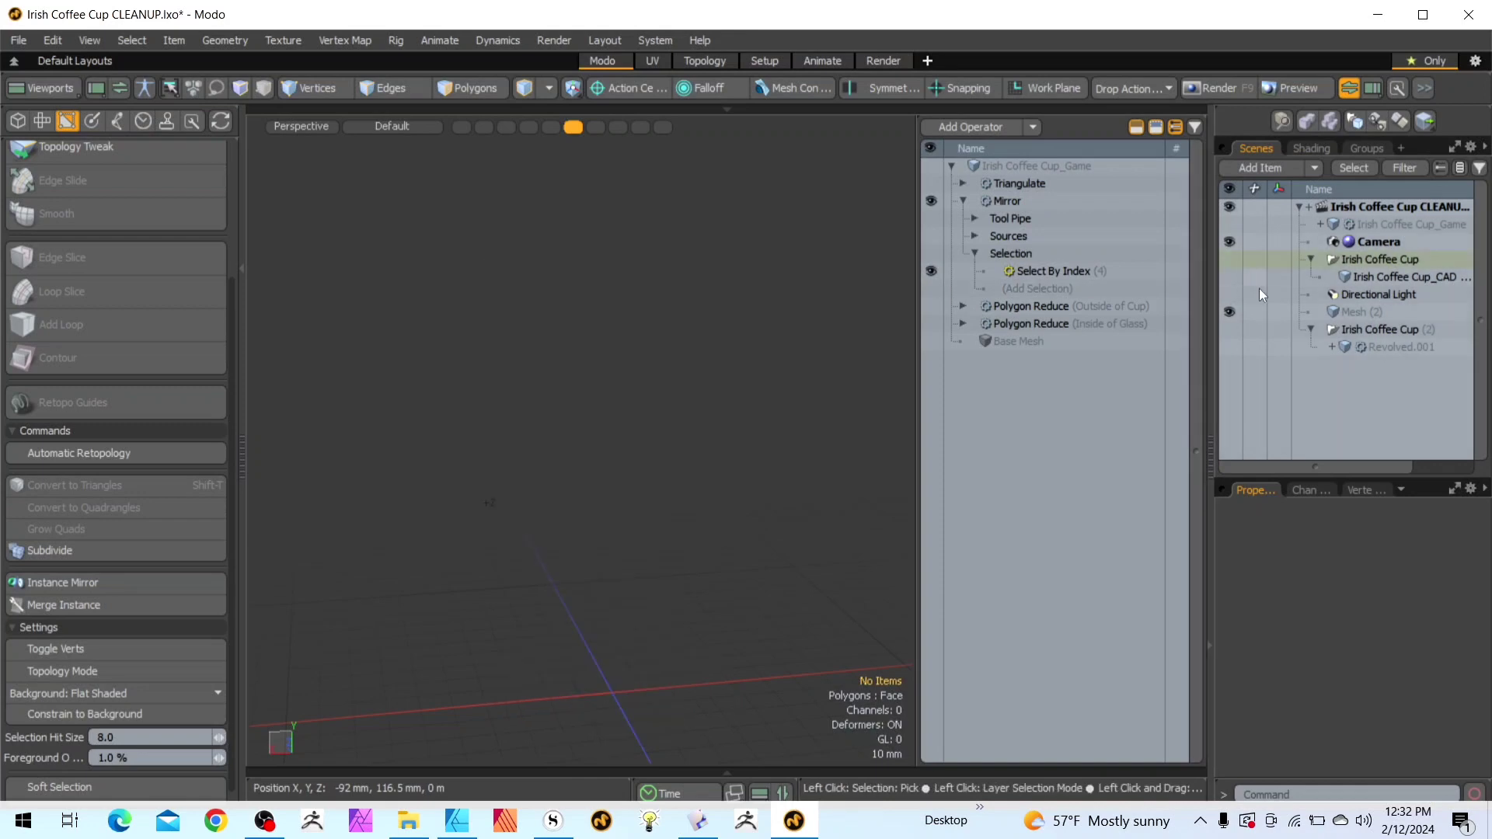
{"action": "left_click", "coordinate": [1231, 329]}
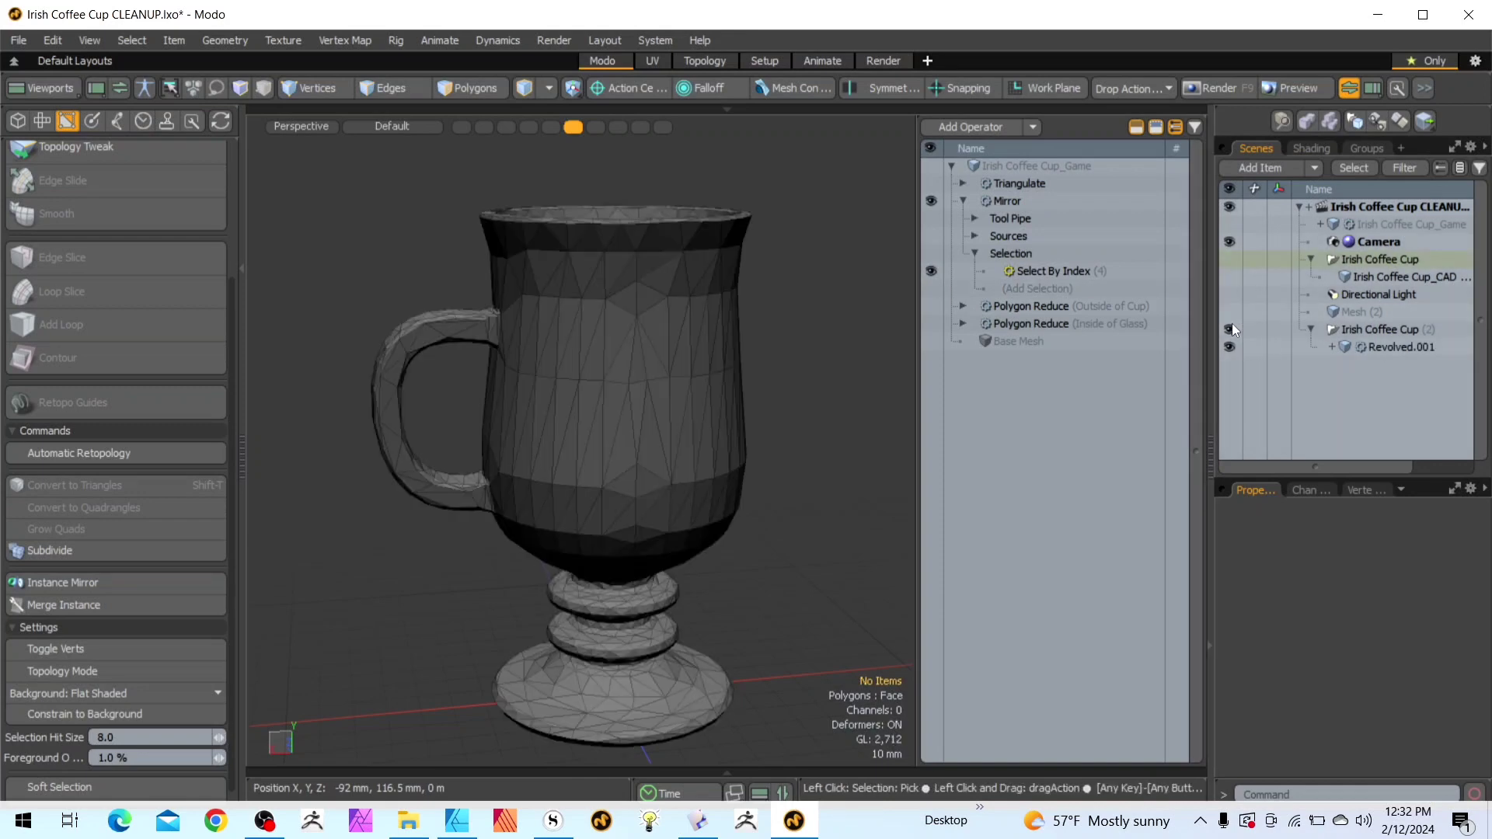
{"action": "left_click", "coordinate": [1358, 331]}
{"action": "left_click", "coordinate": [1391, 346]}
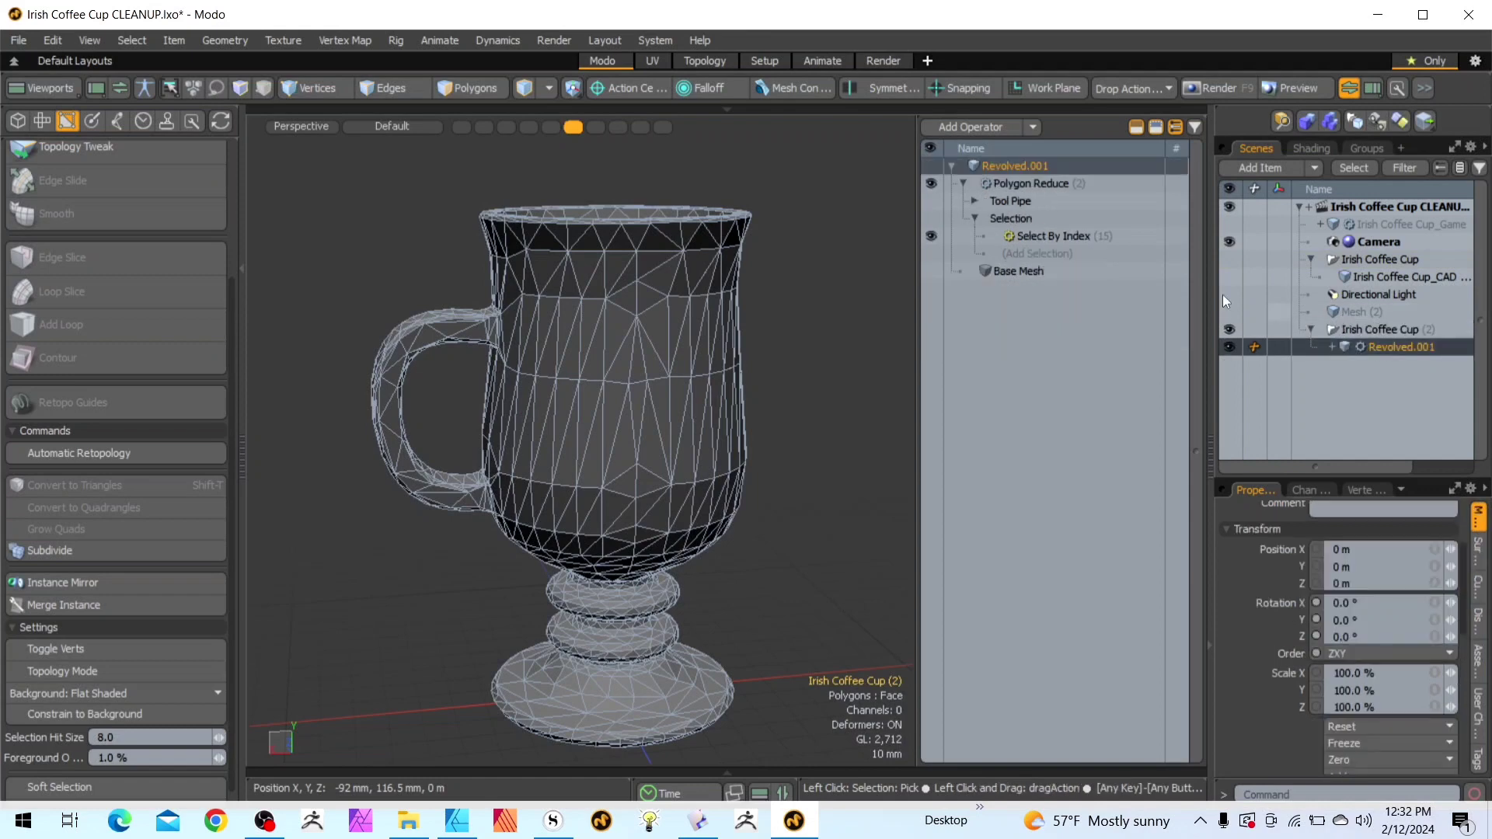
{"action": "left_click", "coordinate": [930, 183]}
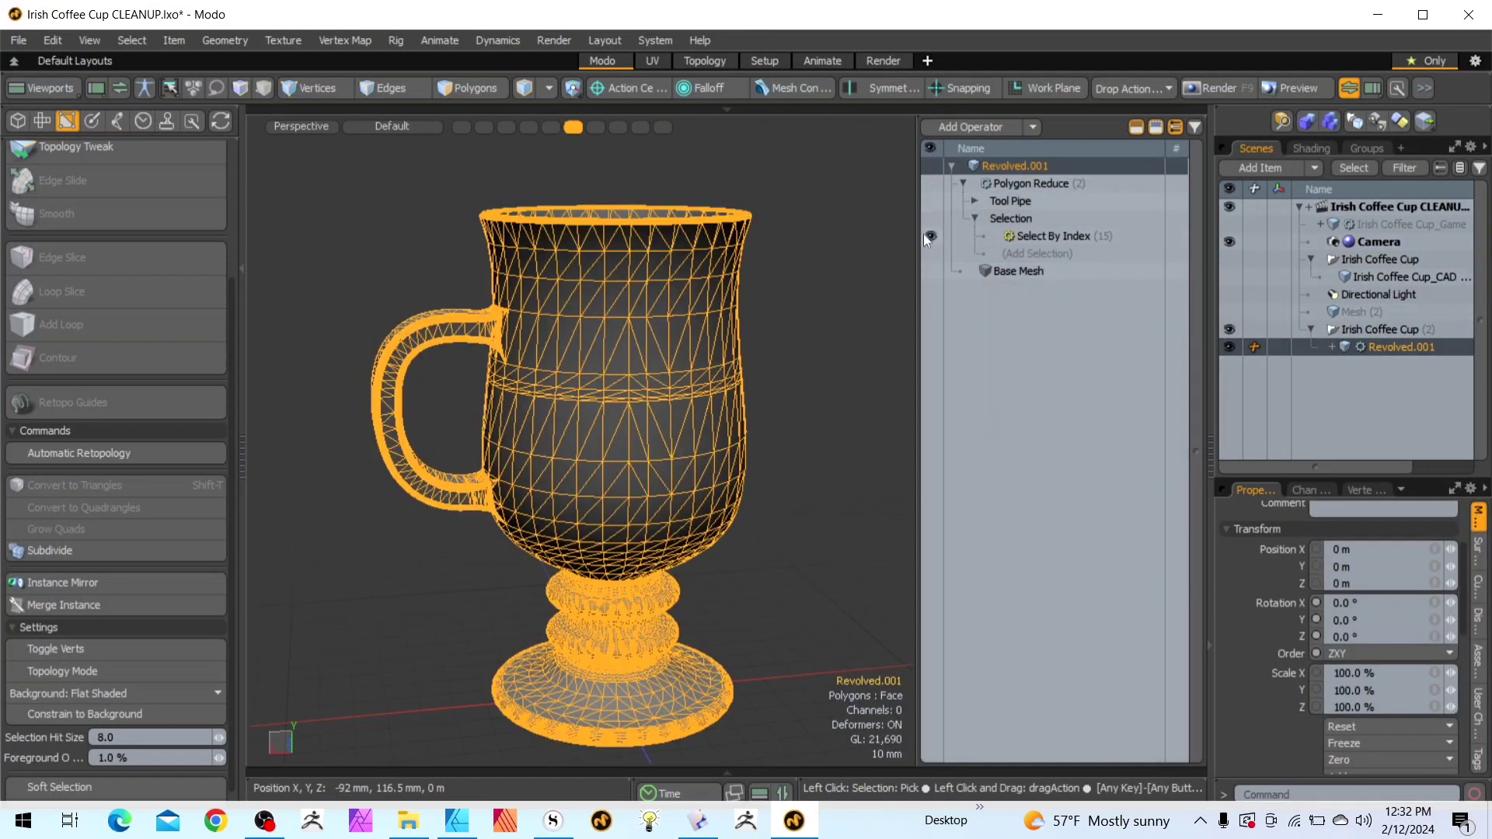
{"action": "left_click", "coordinate": [810, 405]}
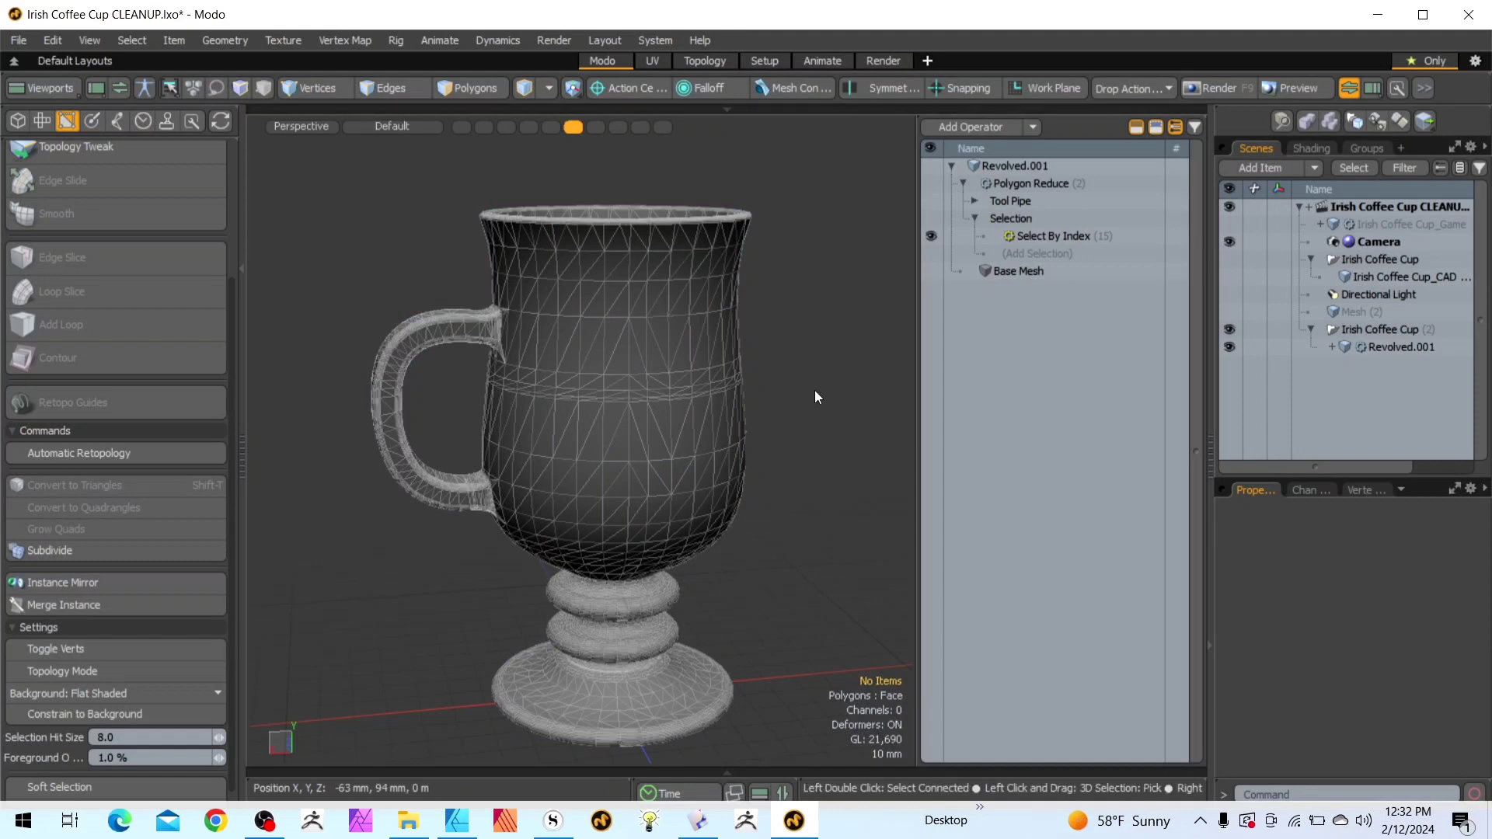
Set the wireframe overlay of active meshes to None in the default-shaded viewport
{"action": "key", "text": "o"}
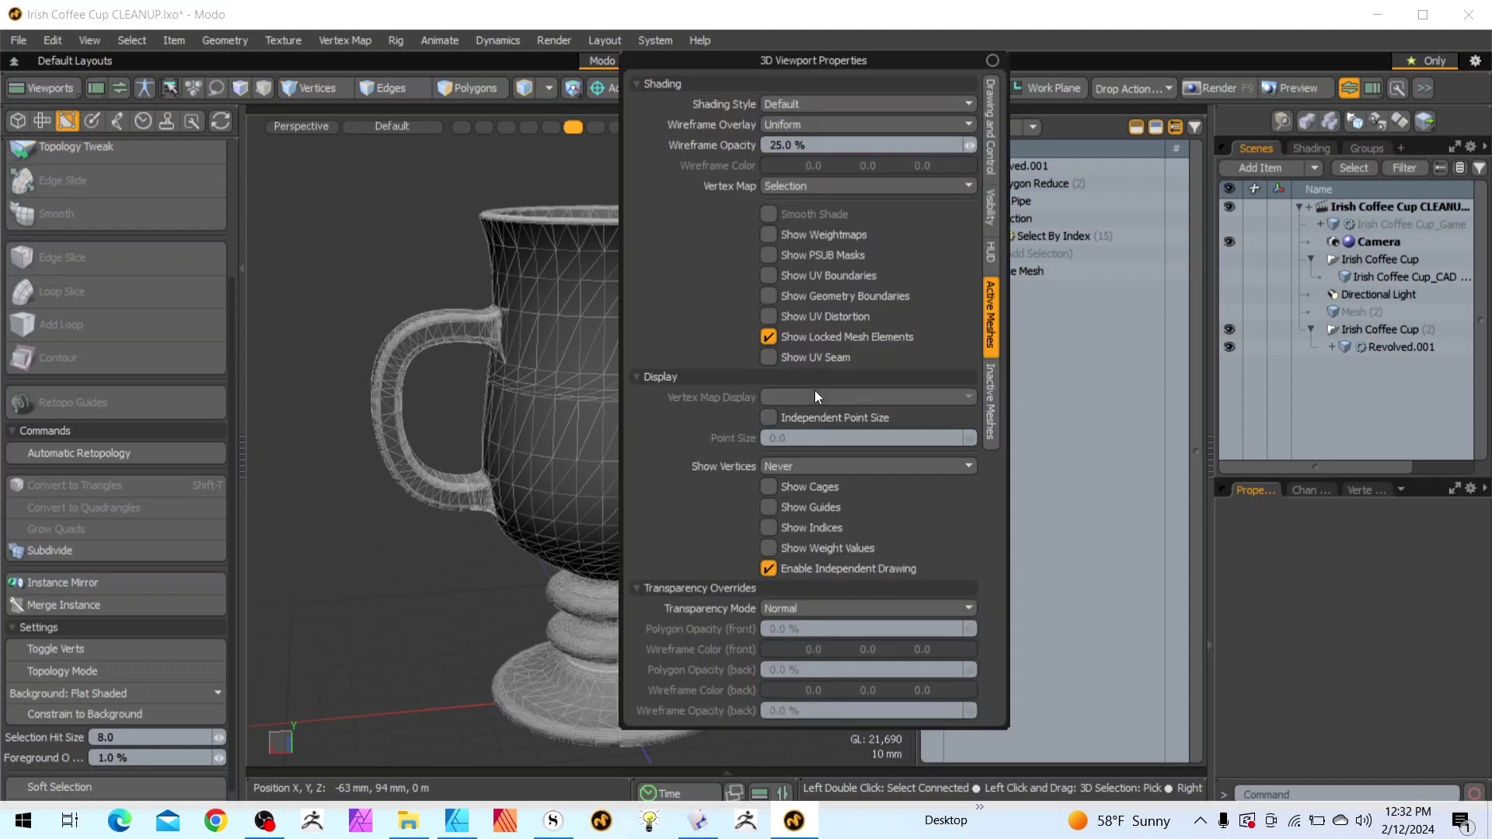
{"action": "left_click", "coordinate": [778, 125]}
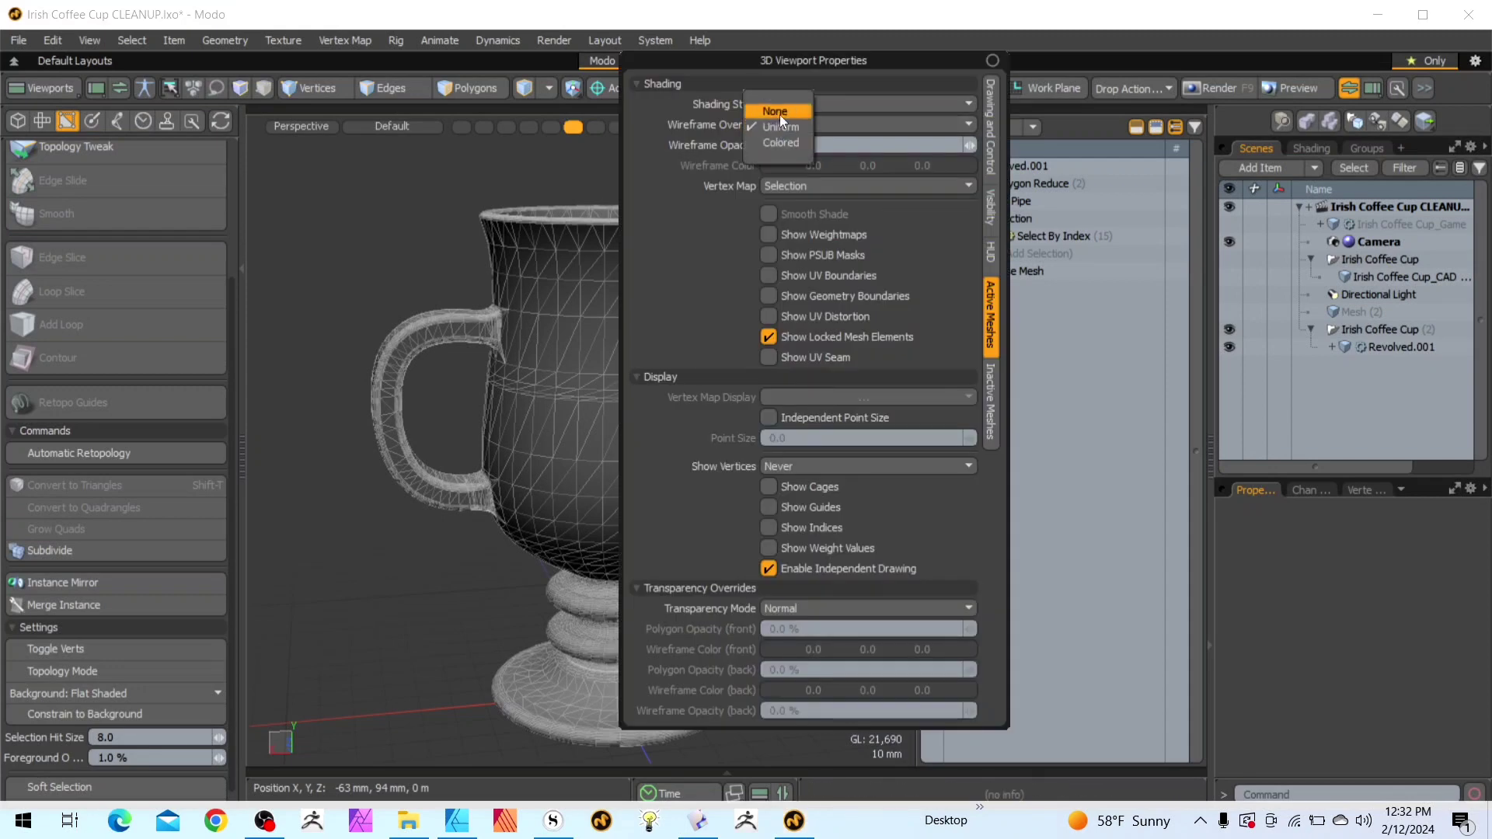
{"action": "left_click", "coordinate": [780, 113]}
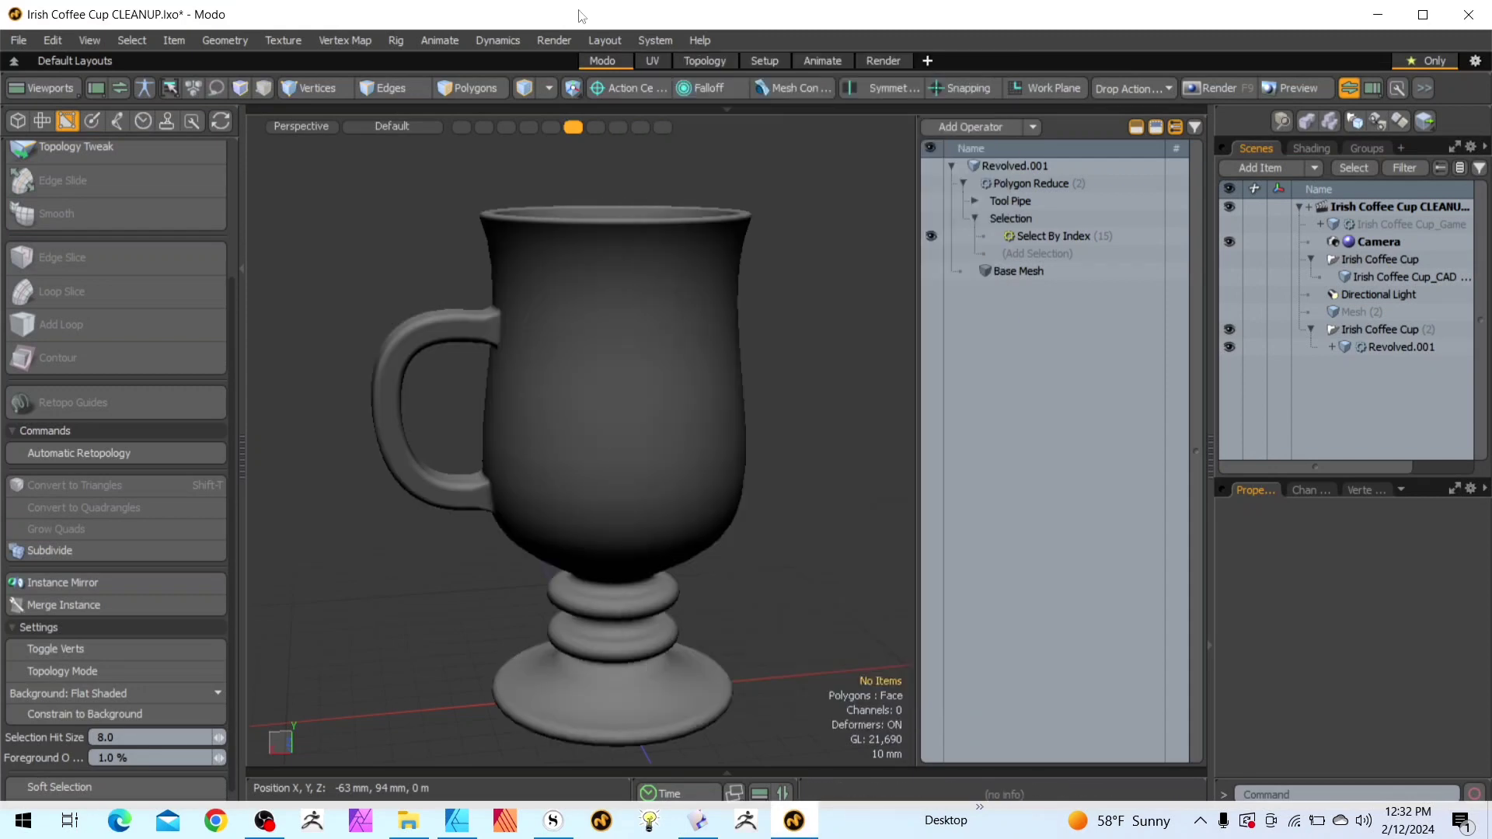
Switch the viewport to Solid shading and set its wireframe overlay to None so only the cup's silhouette is drawn
{"action": "left_click", "coordinate": [386, 123]}
{"action": "left_click", "coordinate": [372, 162]}
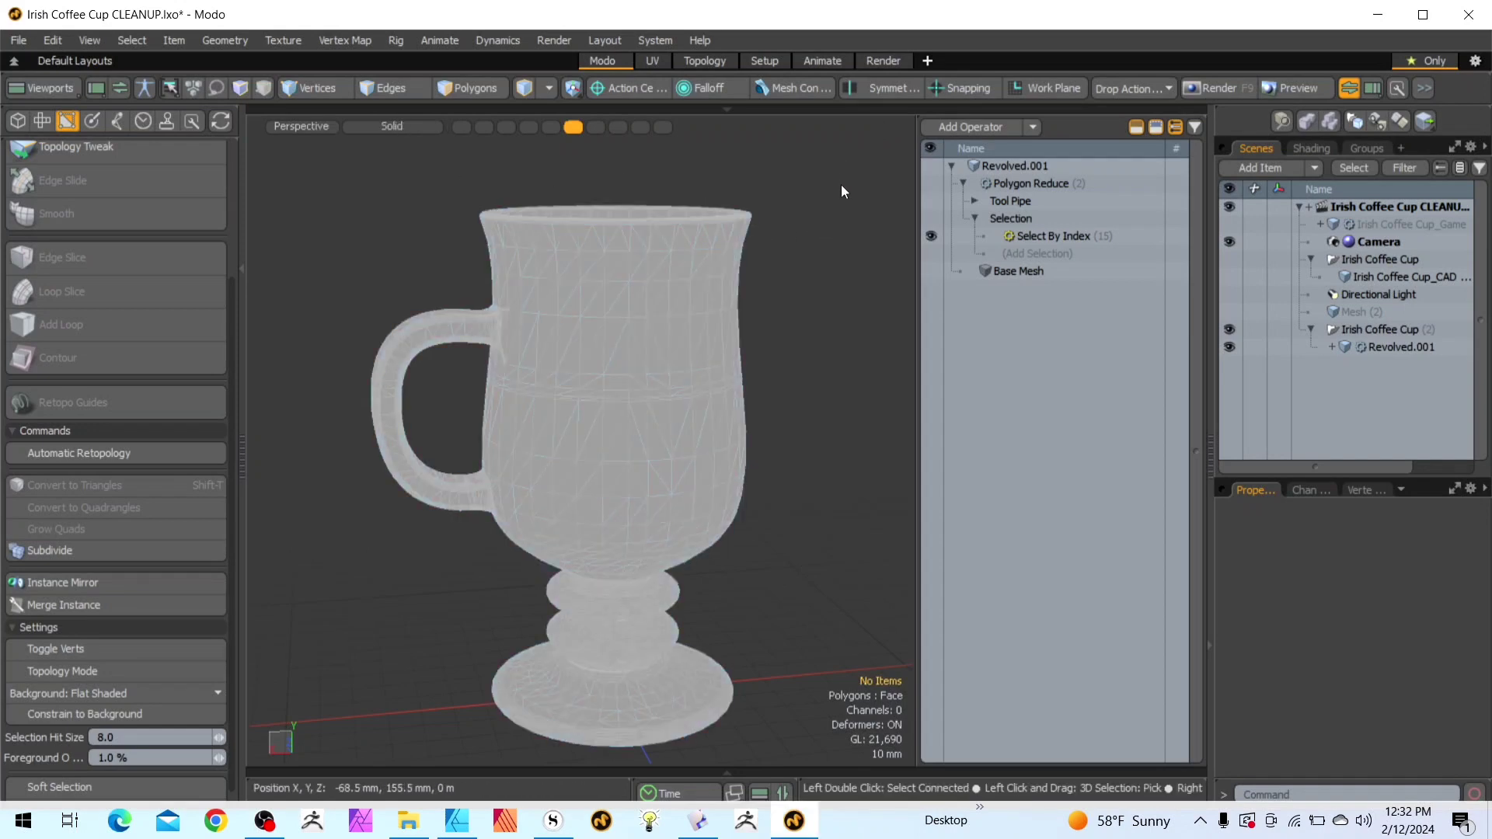
{"action": "key", "text": "o"}
{"action": "left_click", "coordinate": [836, 72]}
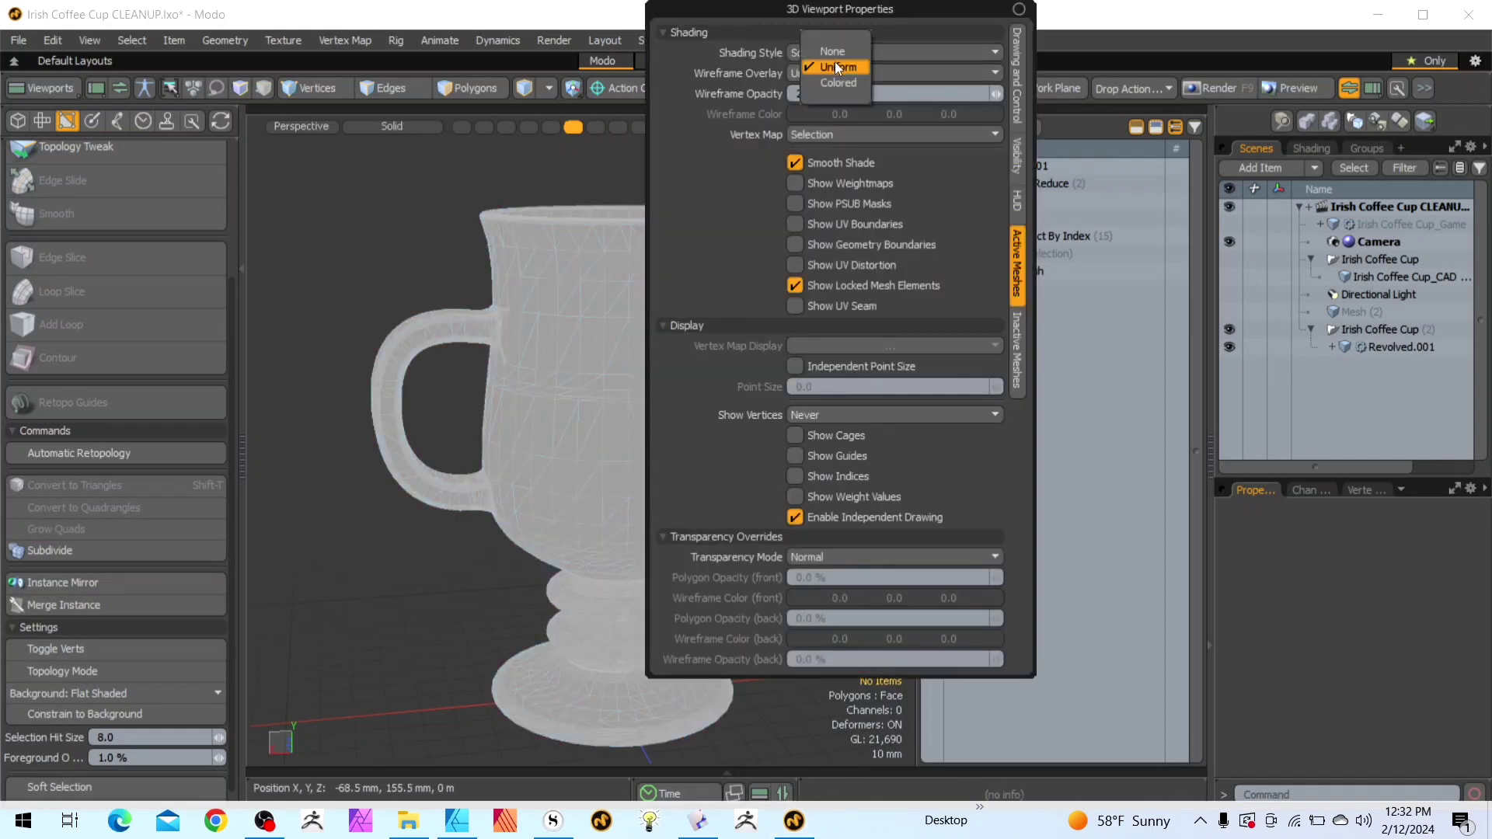
{"action": "left_click", "coordinate": [835, 58]}
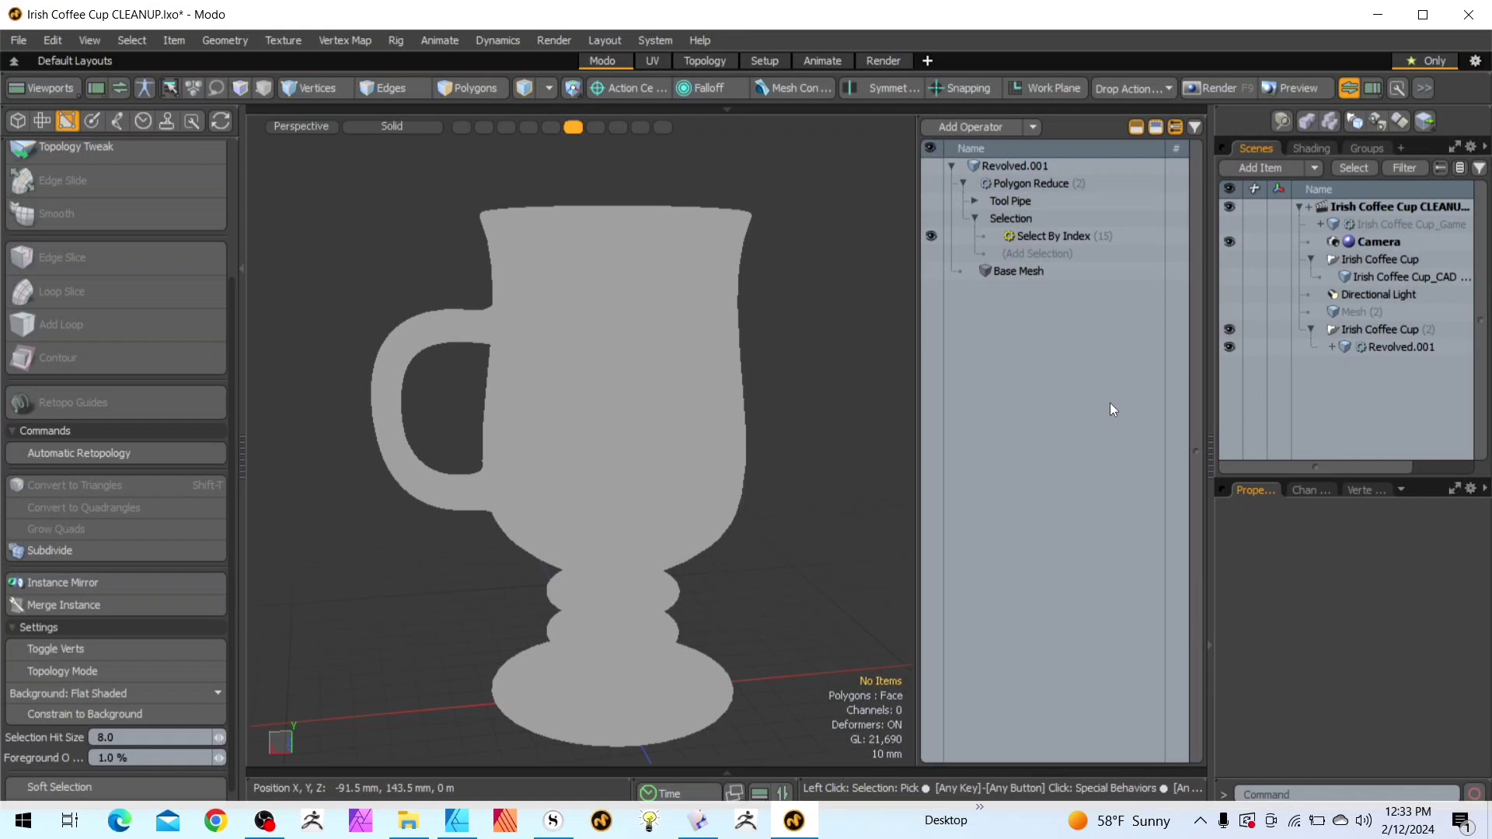
Enable and disable the Polygon Reduce operation on Revolved.001 to compare the reduced and full silhouettes
{"action": "left_click", "coordinate": [1011, 185]}
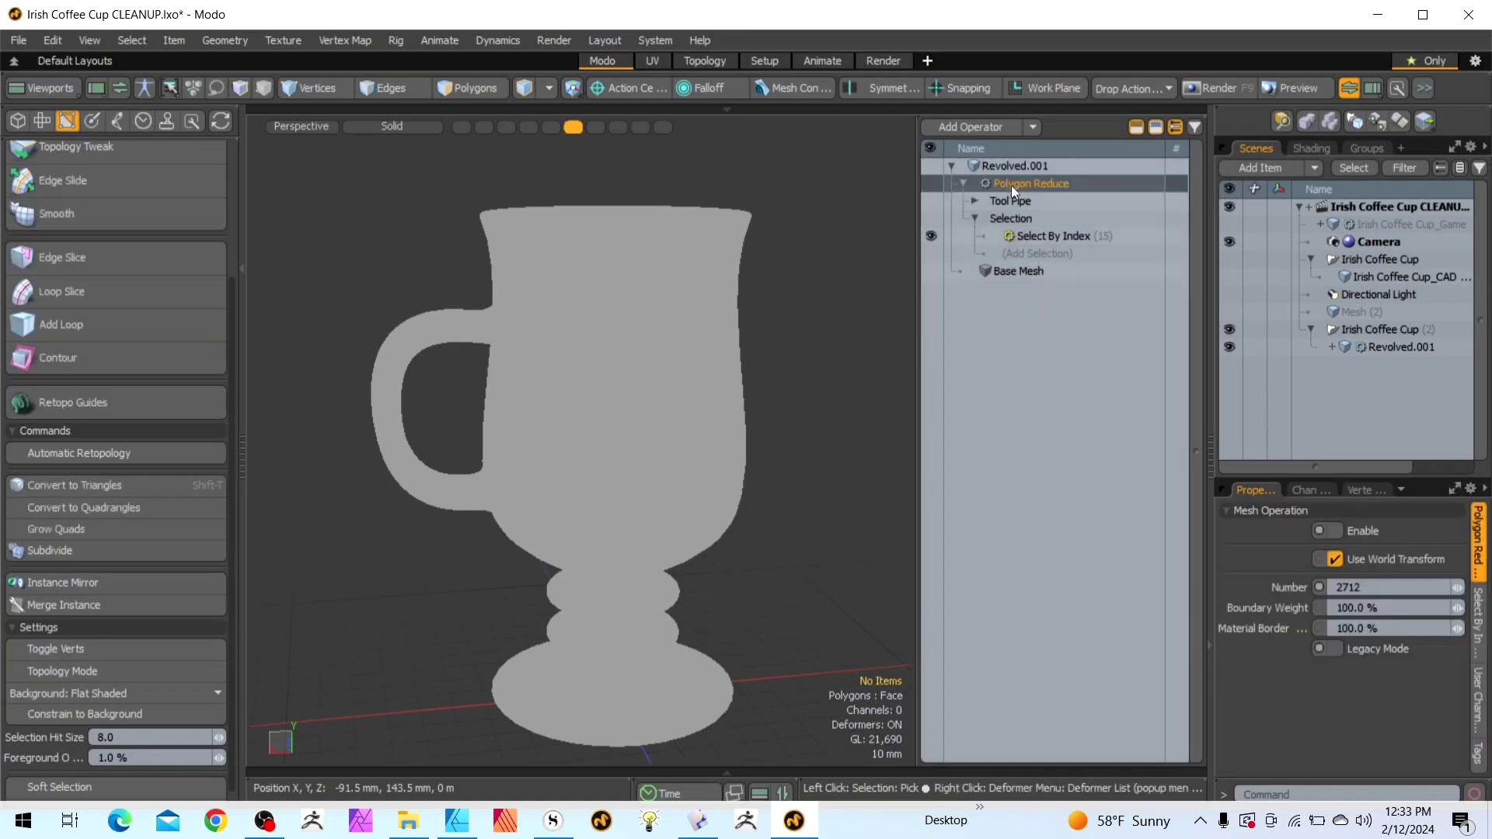
{"action": "left_click", "coordinate": [932, 183]}
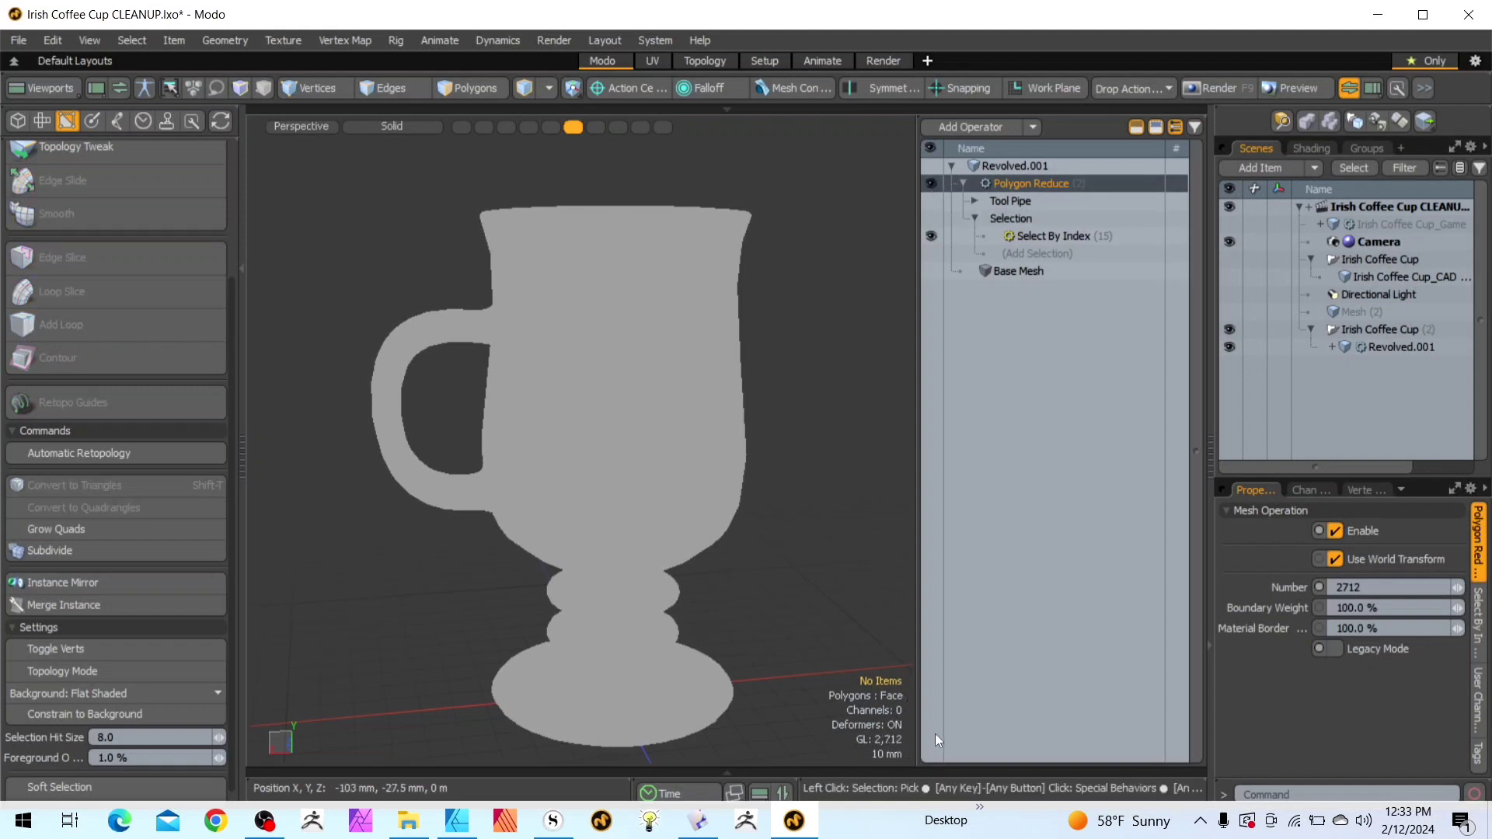
{"action": "left_click", "coordinate": [930, 184]}
Set the Number of the Polygon Reduce operation on Revolved.001 to 21690 and enable the operation
{"action": "left_click", "coordinate": [1376, 588]}
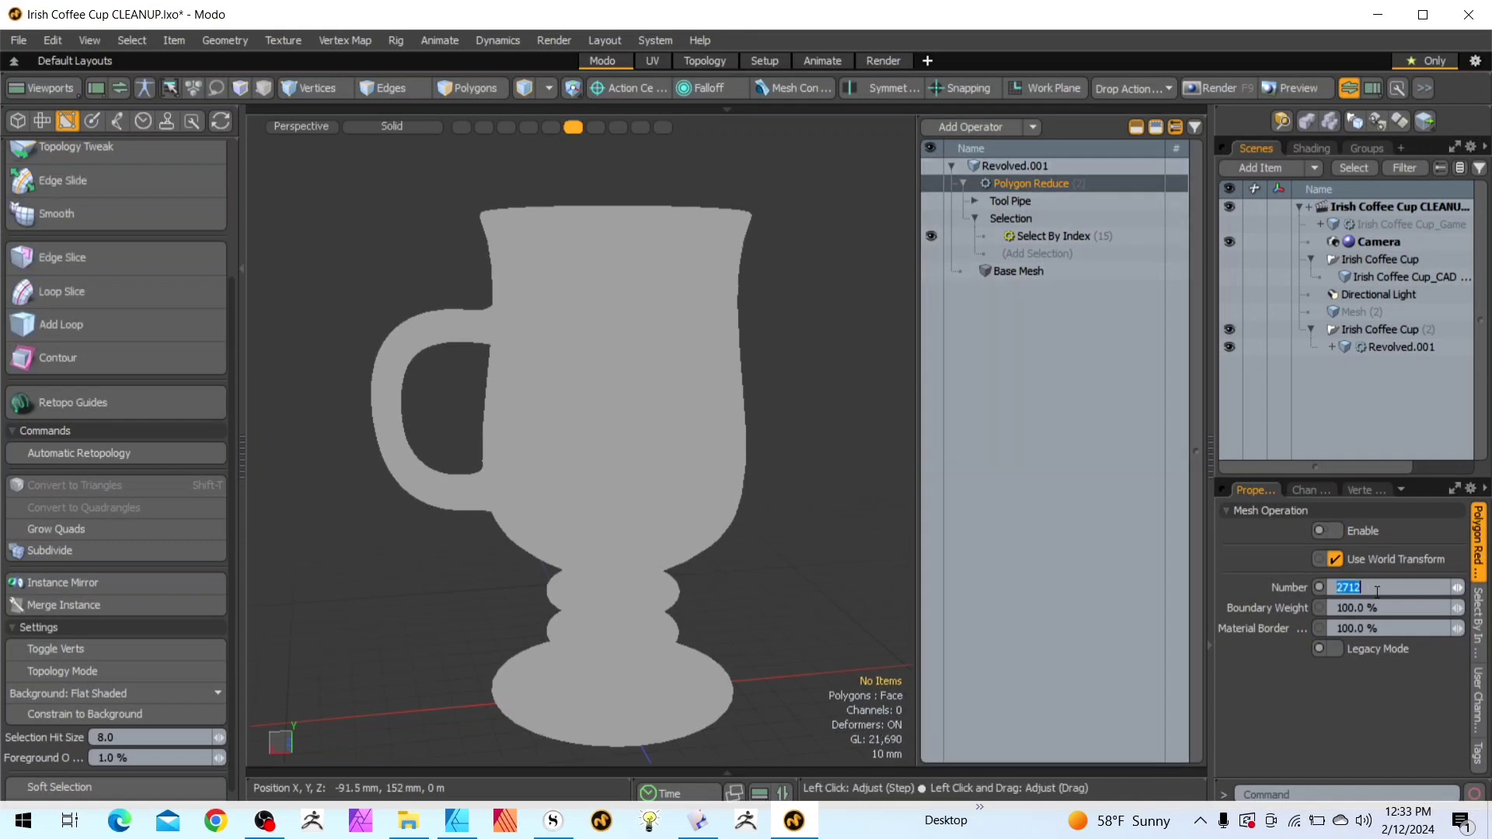
{"action": "type", "text": "21690"}
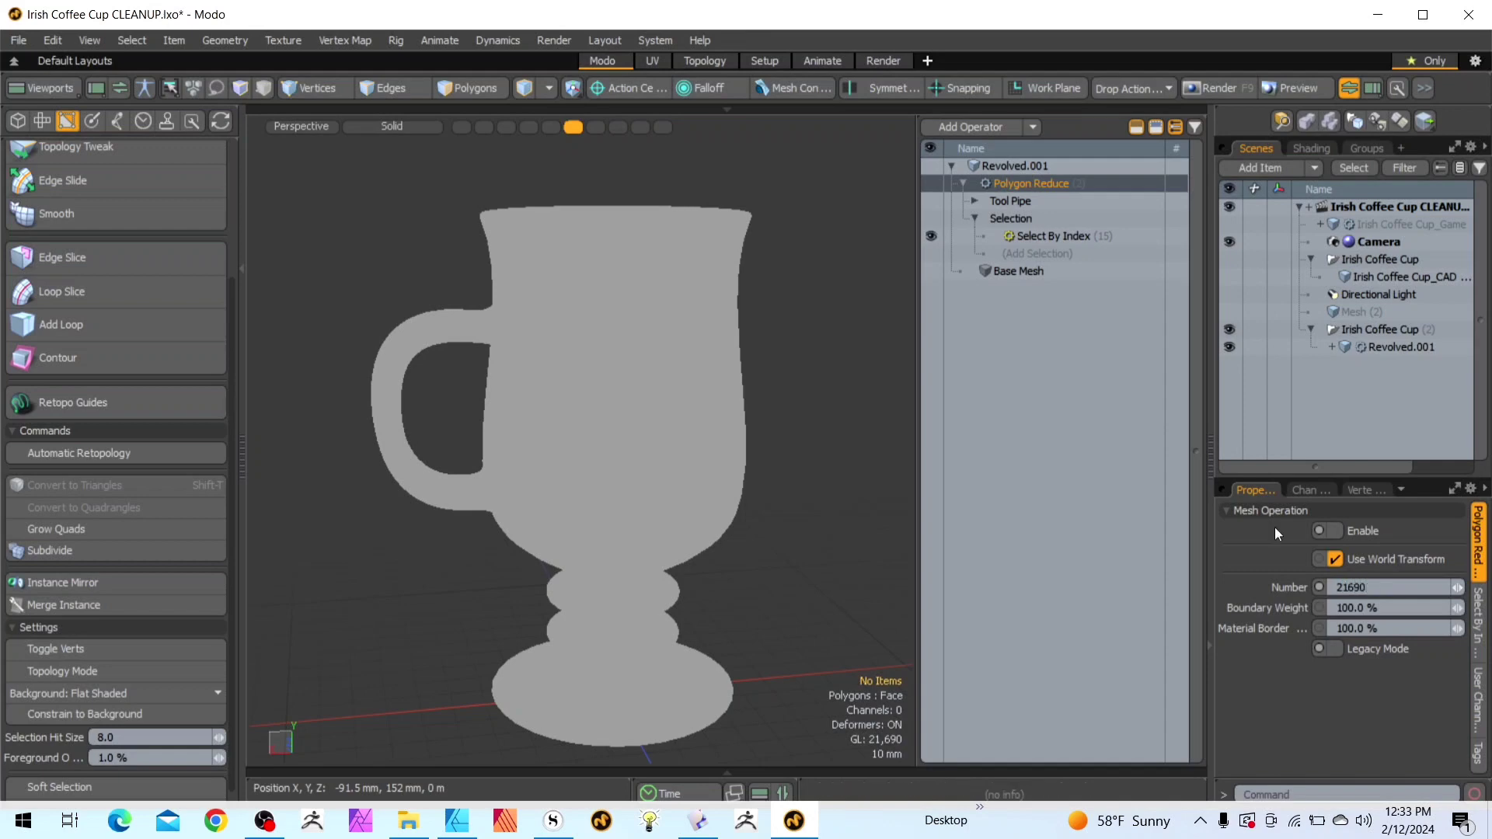
{"action": "left_click", "coordinate": [931, 184]}
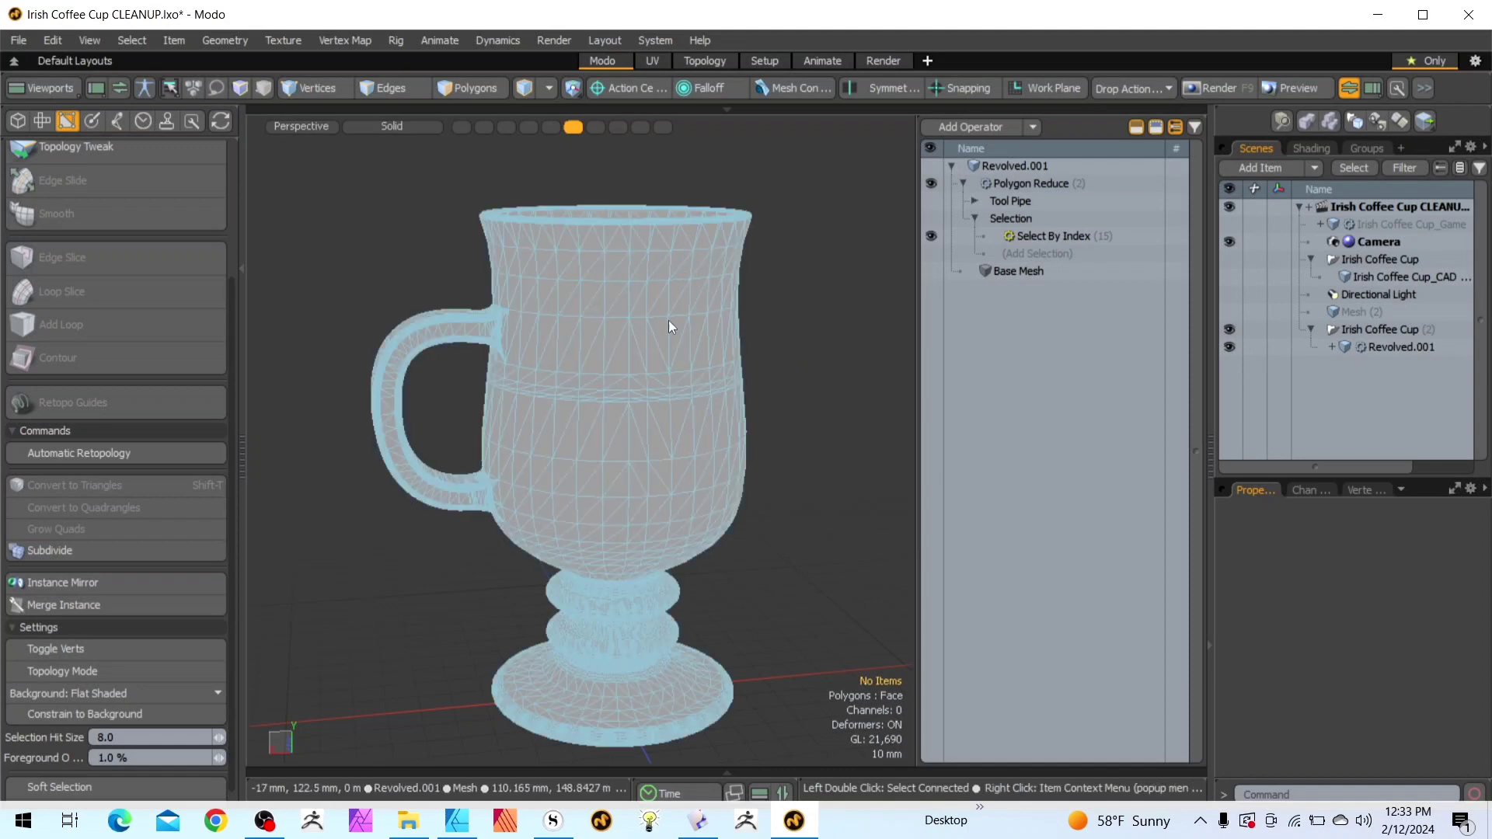
{"action": "left_click", "coordinate": [1006, 182]}
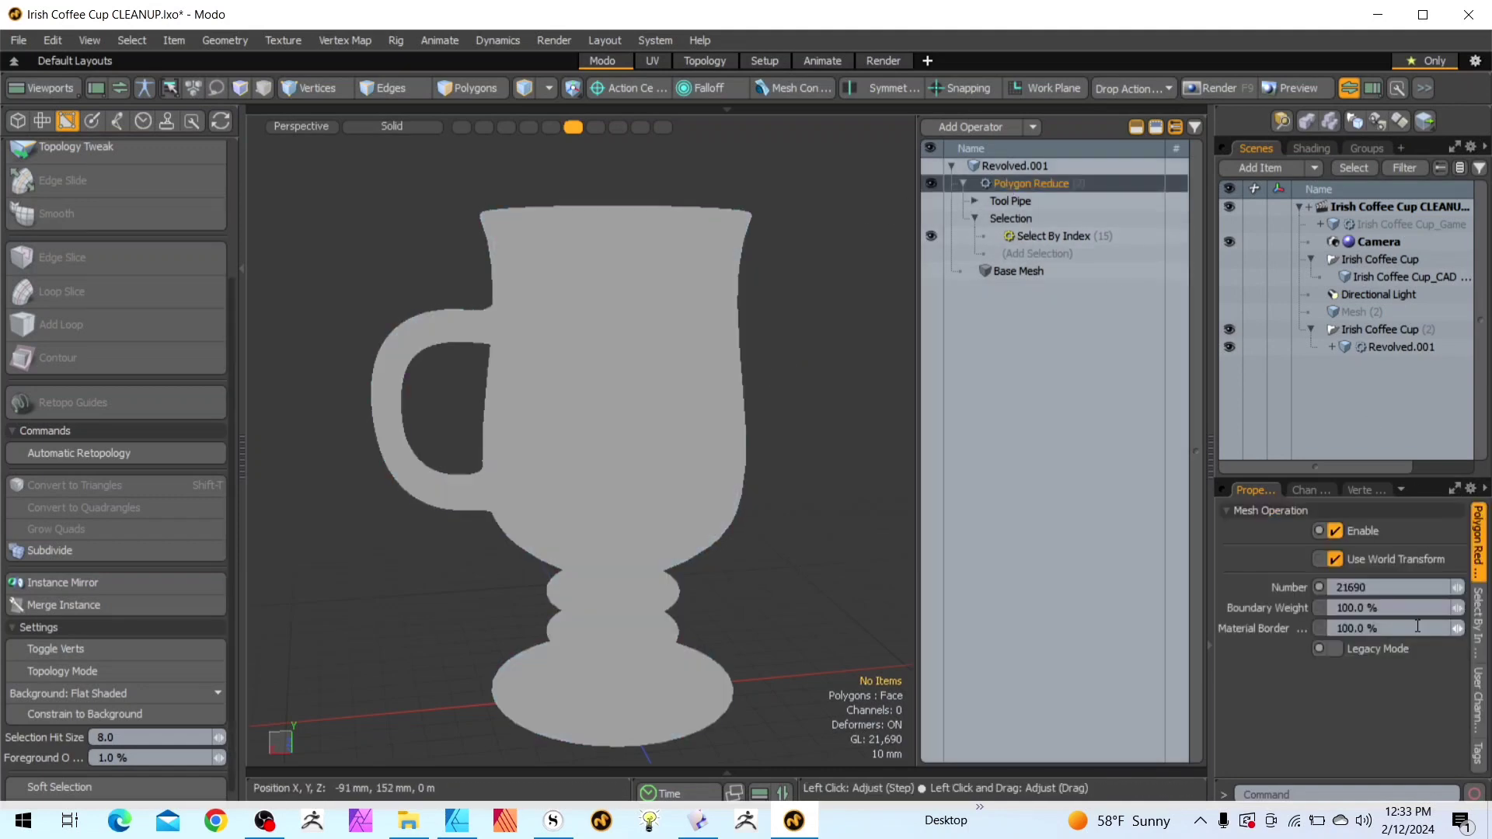
Halve the Polygon Reduce number repeatedly down to 1356 to compare silhouettes, and undo the last halving
{"action": "left_click", "coordinate": [1422, 588]}
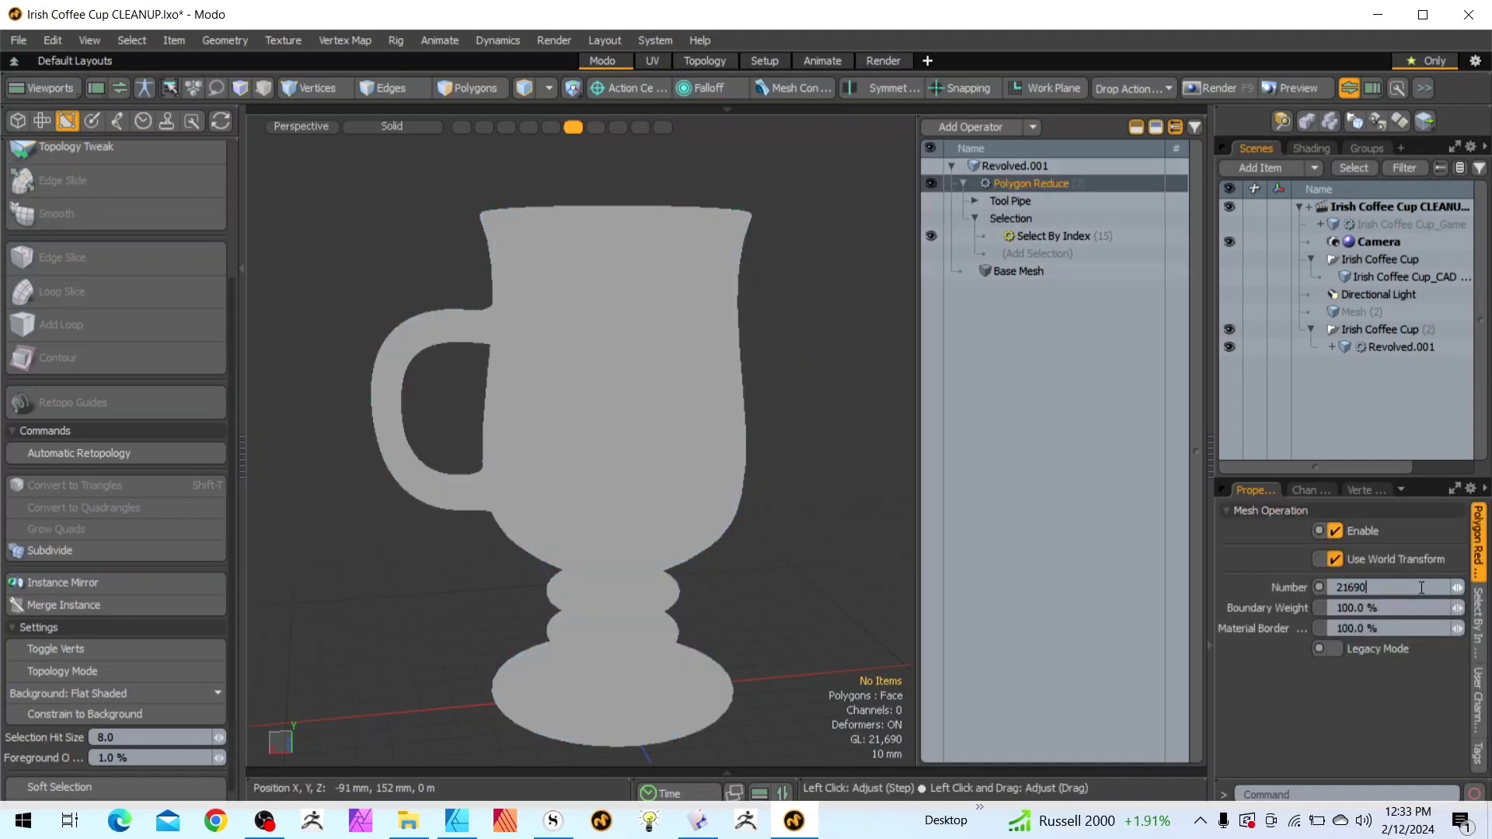
{"action": "type", "text": "/2"}
{"action": "key", "text": "Return"}
{"action": "type", "text": "/2"}
{"action": "key", "text": "Return"}
{"action": "left_click", "coordinate": [1429, 587]}
{"action": "key", "text": "Return"}
{"action": "key", "text": "Return"}
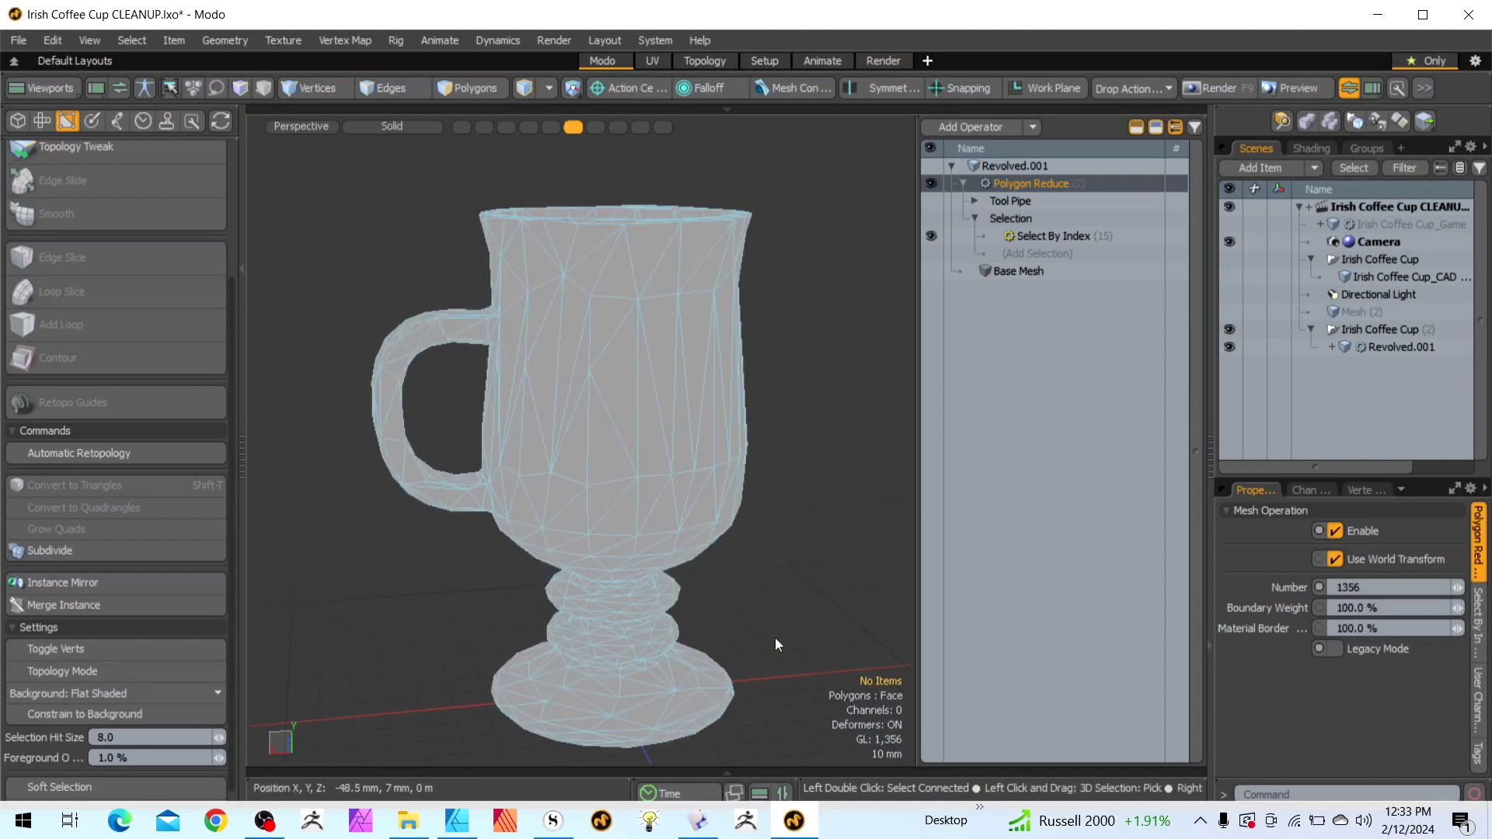
{"action": "key", "text": "ctrl"}
{"action": "key", "text": "ctrl+z"}
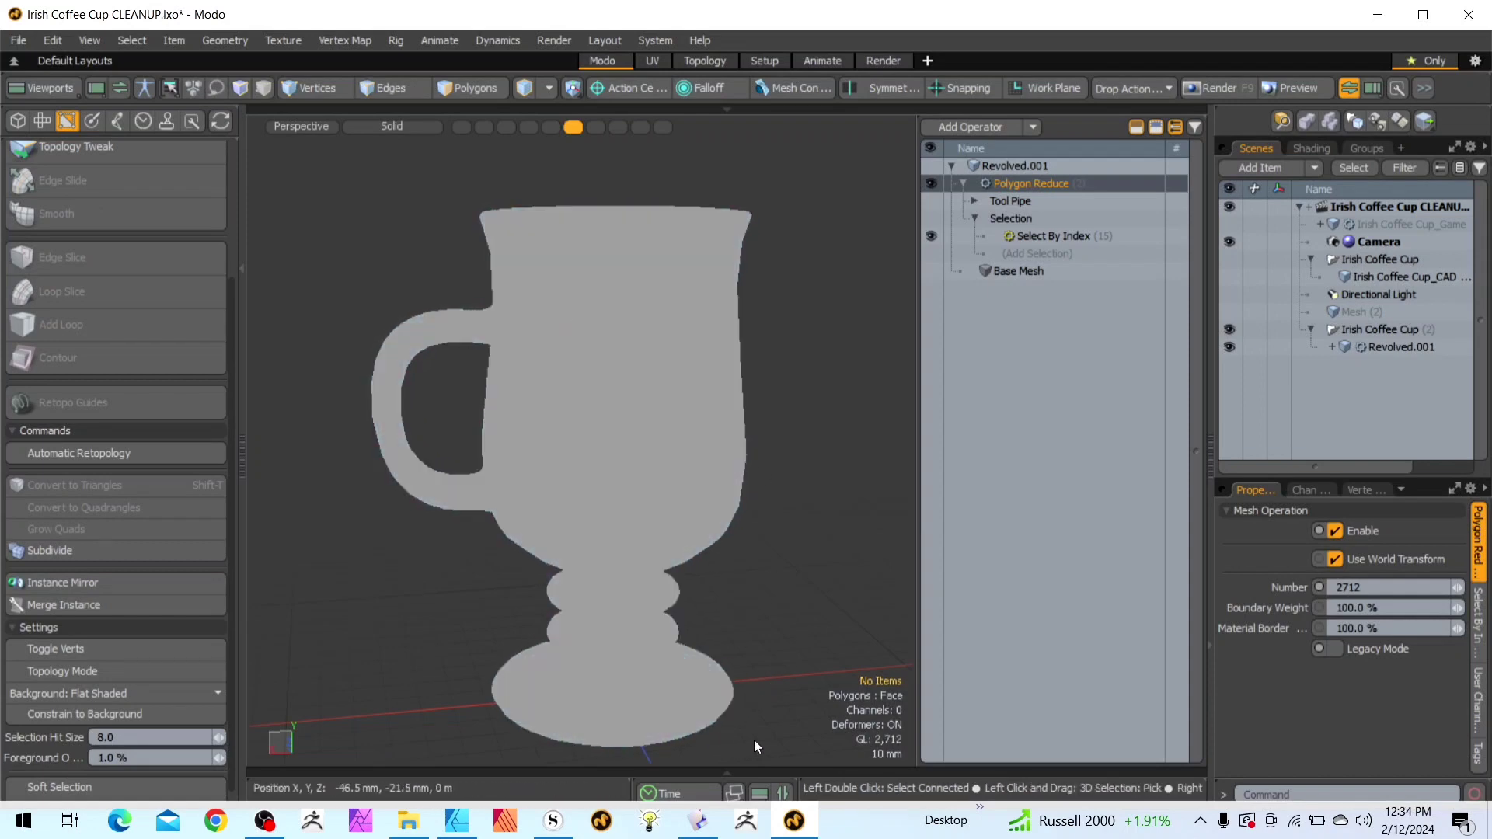
Switch the viewport to Default shading and cancel the pending autosave
{"action": "left_click", "coordinate": [404, 124]}
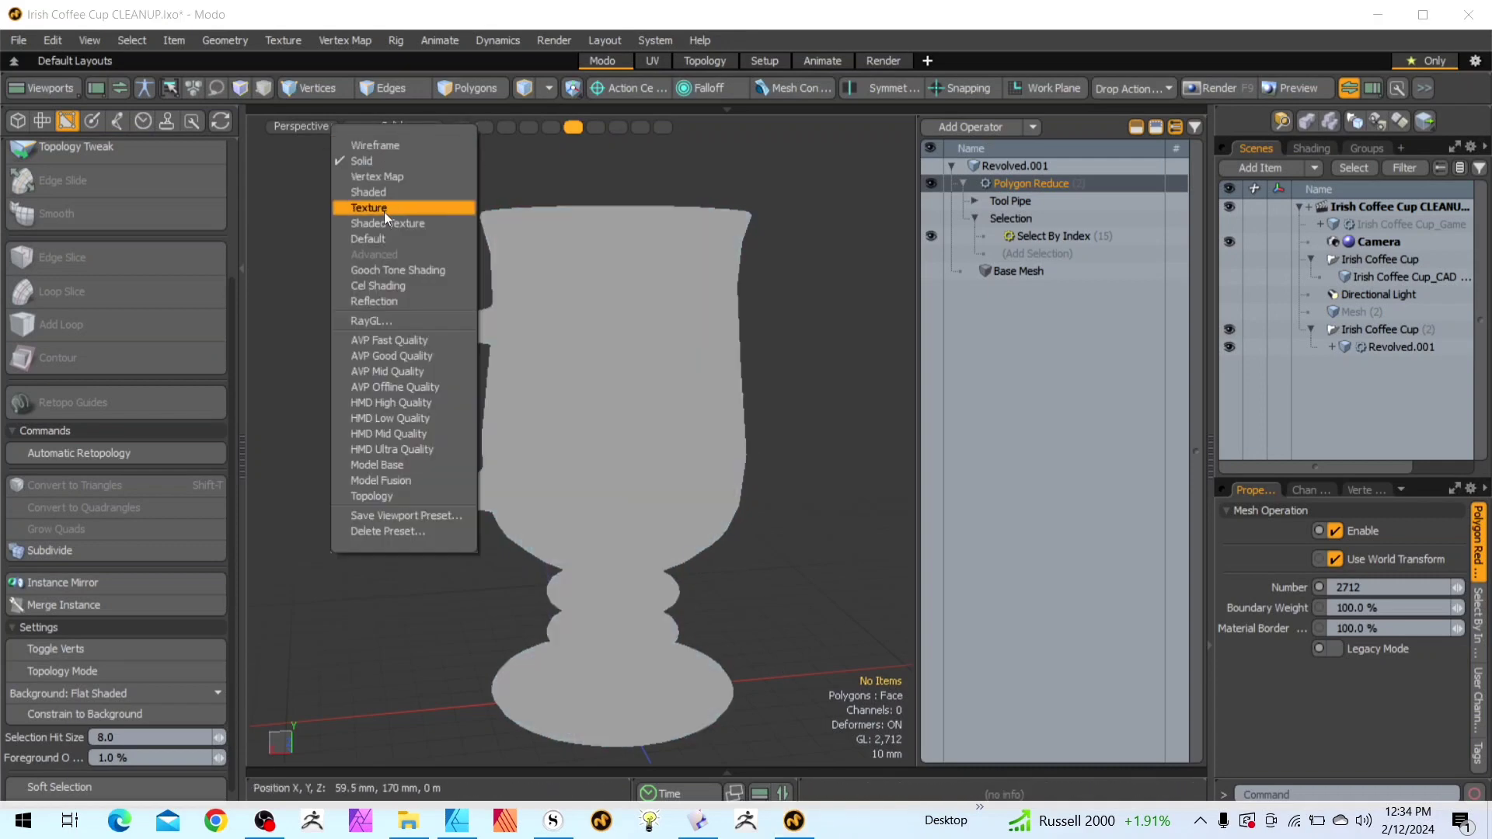
{"action": "left_click", "coordinate": [376, 238]}
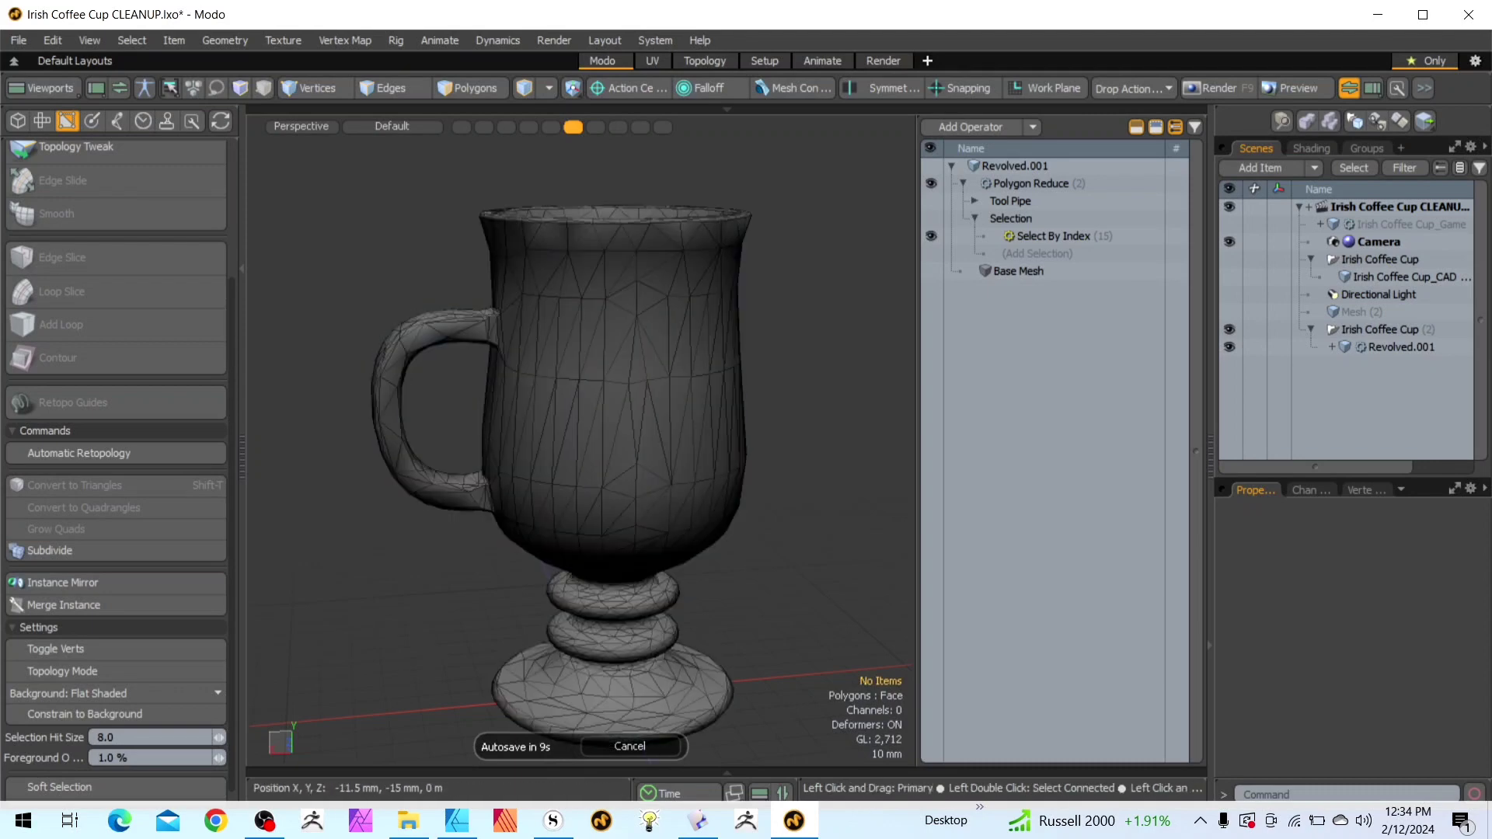
{"action": "left_click", "coordinate": [653, 744]}
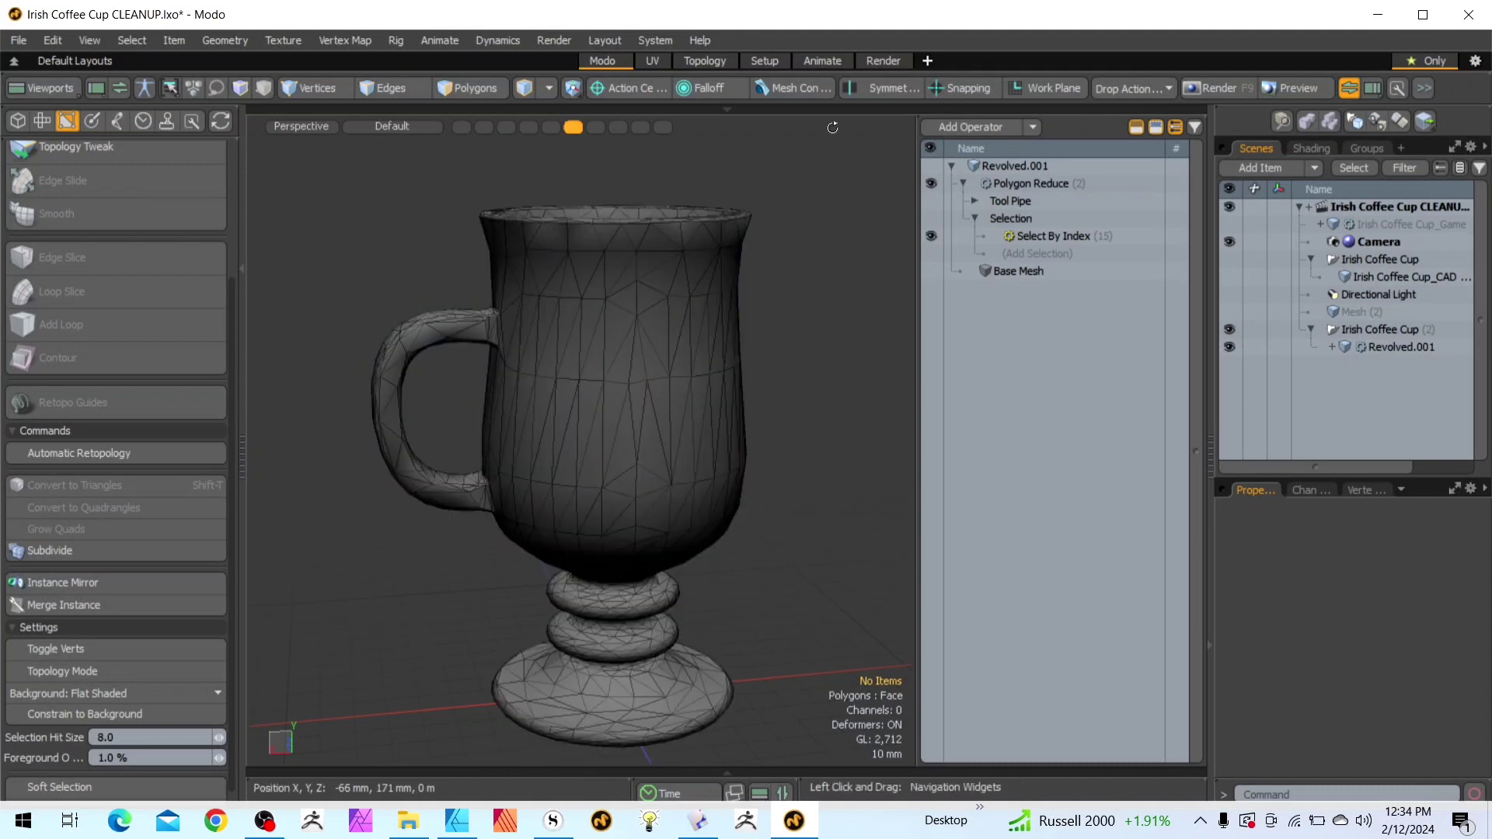
Disable Polygon Reduce on Revolved.001 and examine the full mesh, especially where the handle joins the cup
{"action": "left_click_drag", "start_coordinate": [669, 140], "coordinate": [766, 184]}
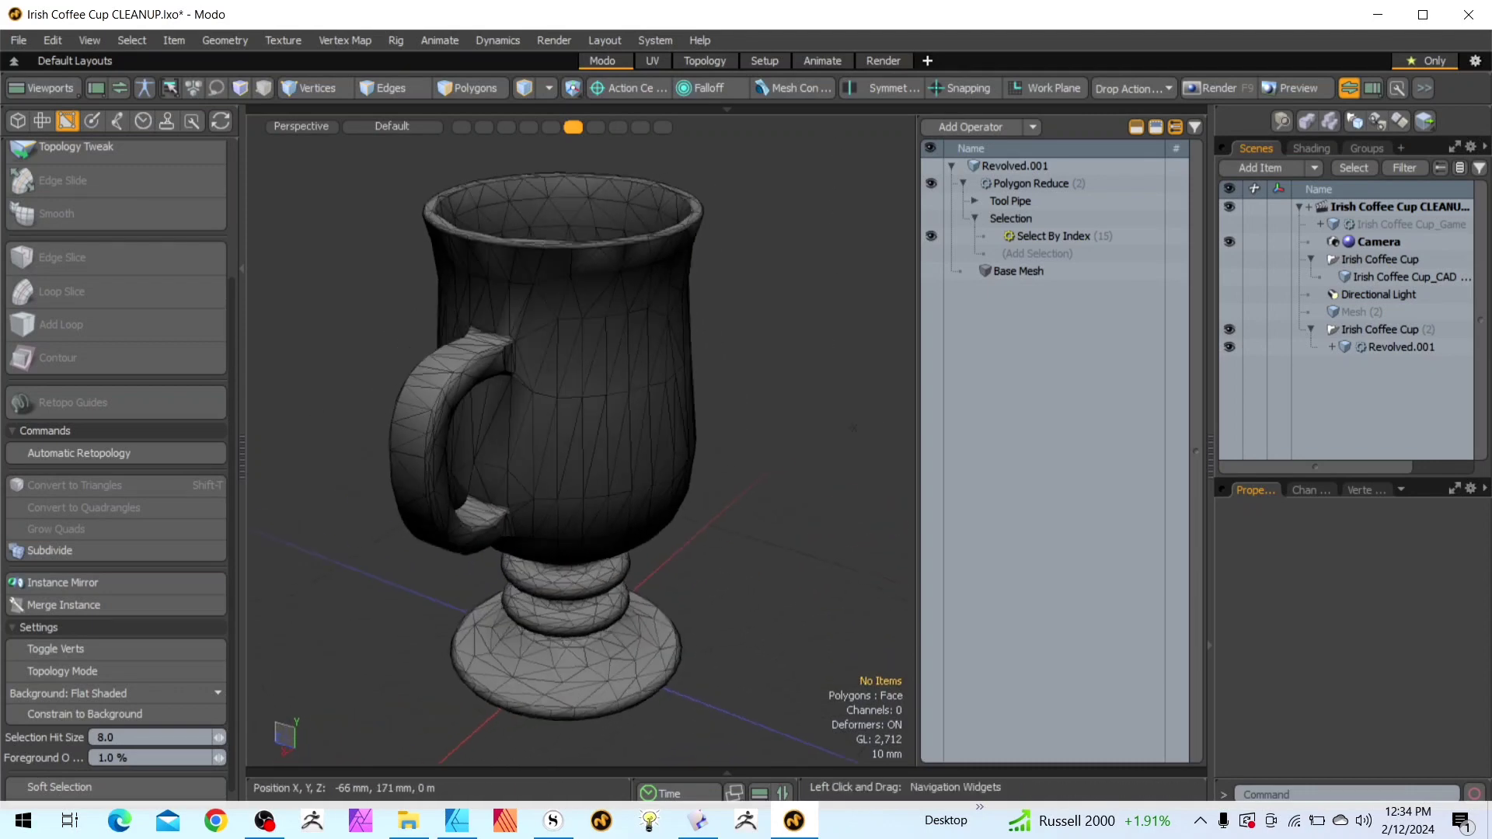
{"action": "left_click", "coordinate": [929, 185]}
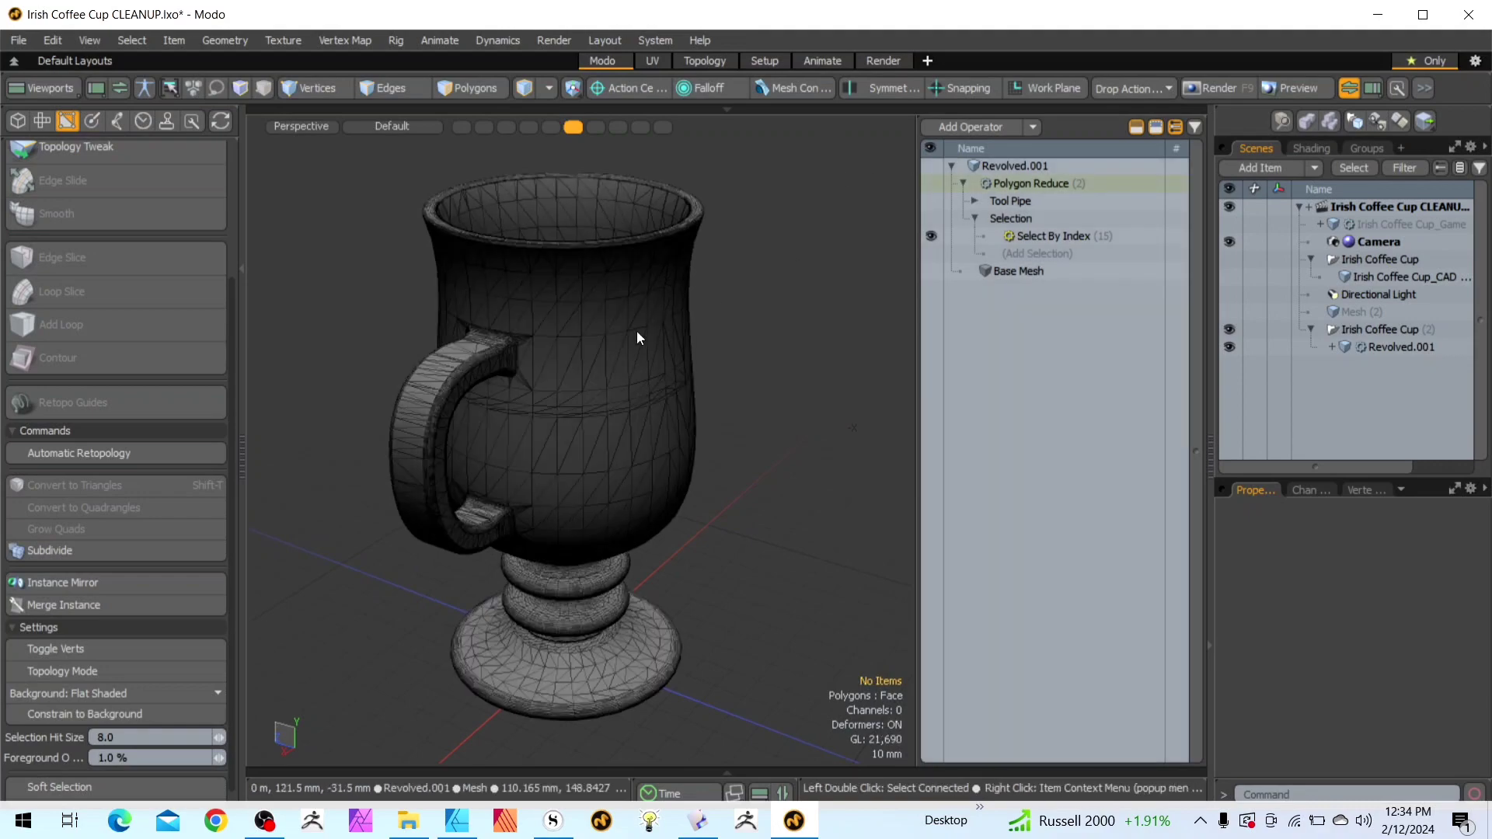
{"action": "scroll", "coordinate": [513, 325], "scroll_direction": "up", "scroll_amount": 5}
{"action": "scroll", "coordinate": [510, 329], "scroll_direction": "up", "scroll_amount": 5}
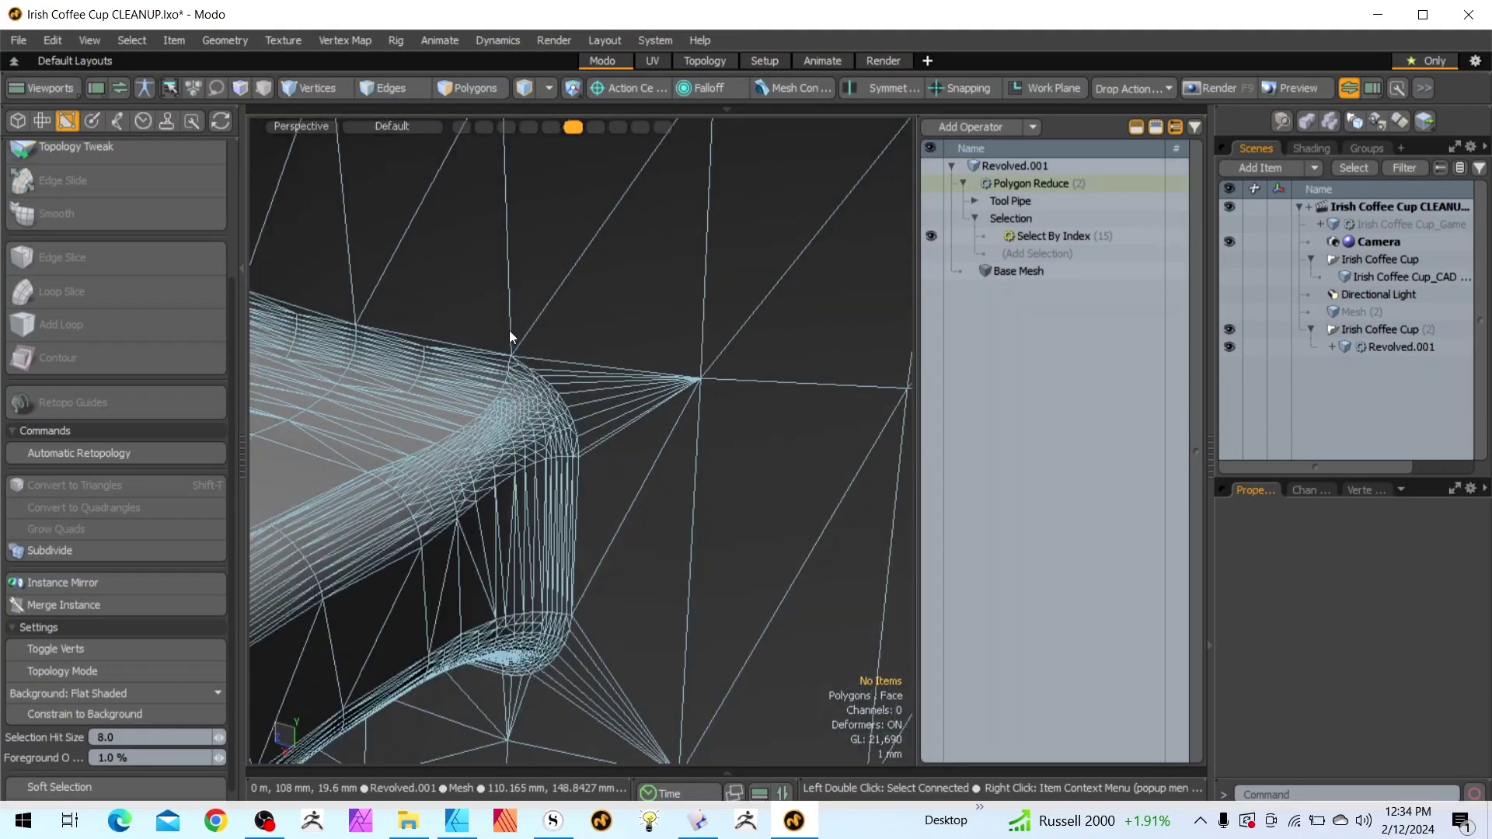
{"action": "scroll", "coordinate": [510, 330], "scroll_direction": "down", "scroll_amount": 8}
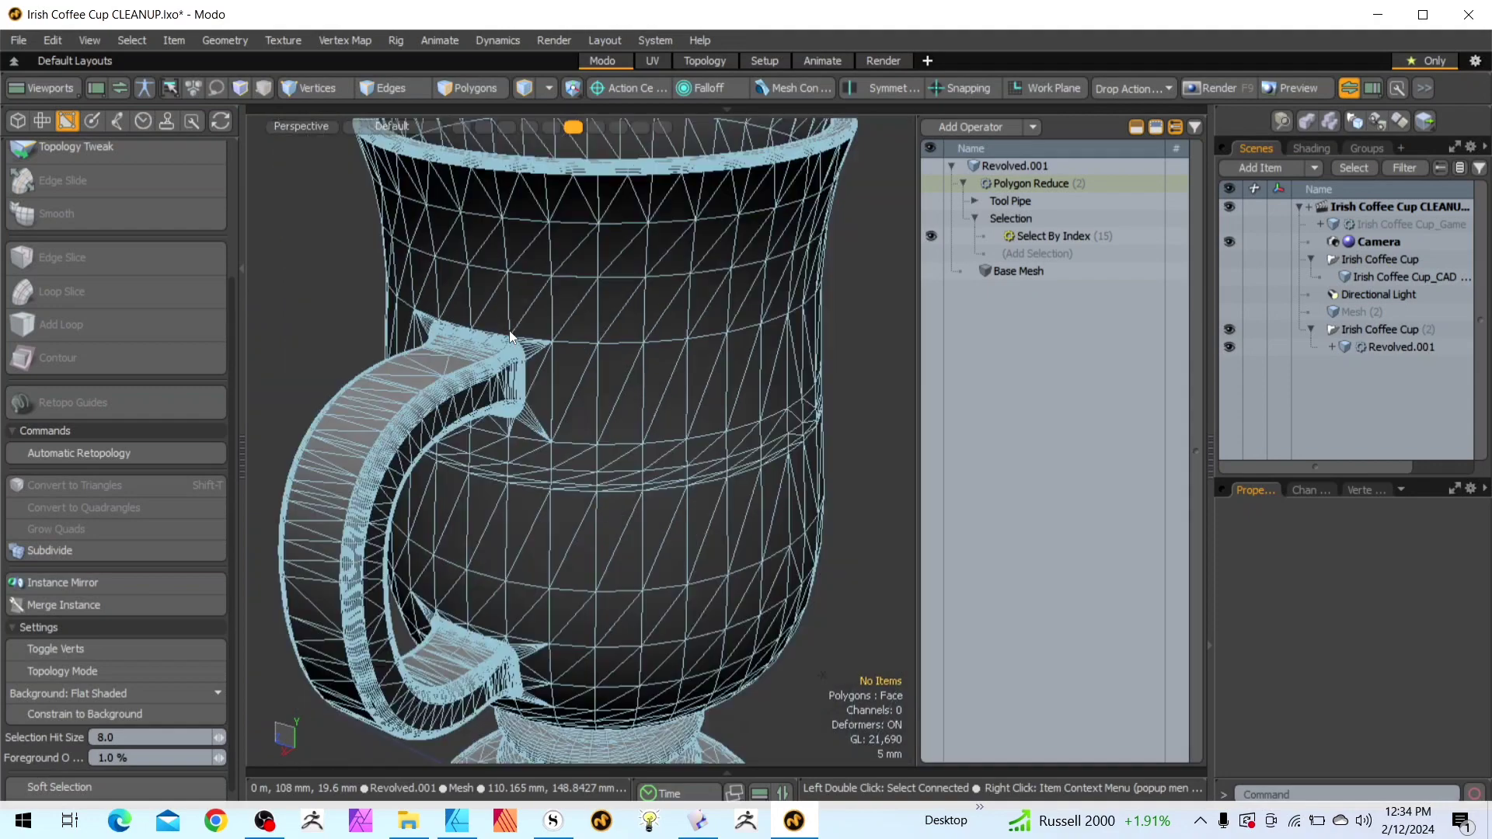
{"action": "scroll", "coordinate": [529, 327], "scroll_direction": "down", "scroll_amount": 3}
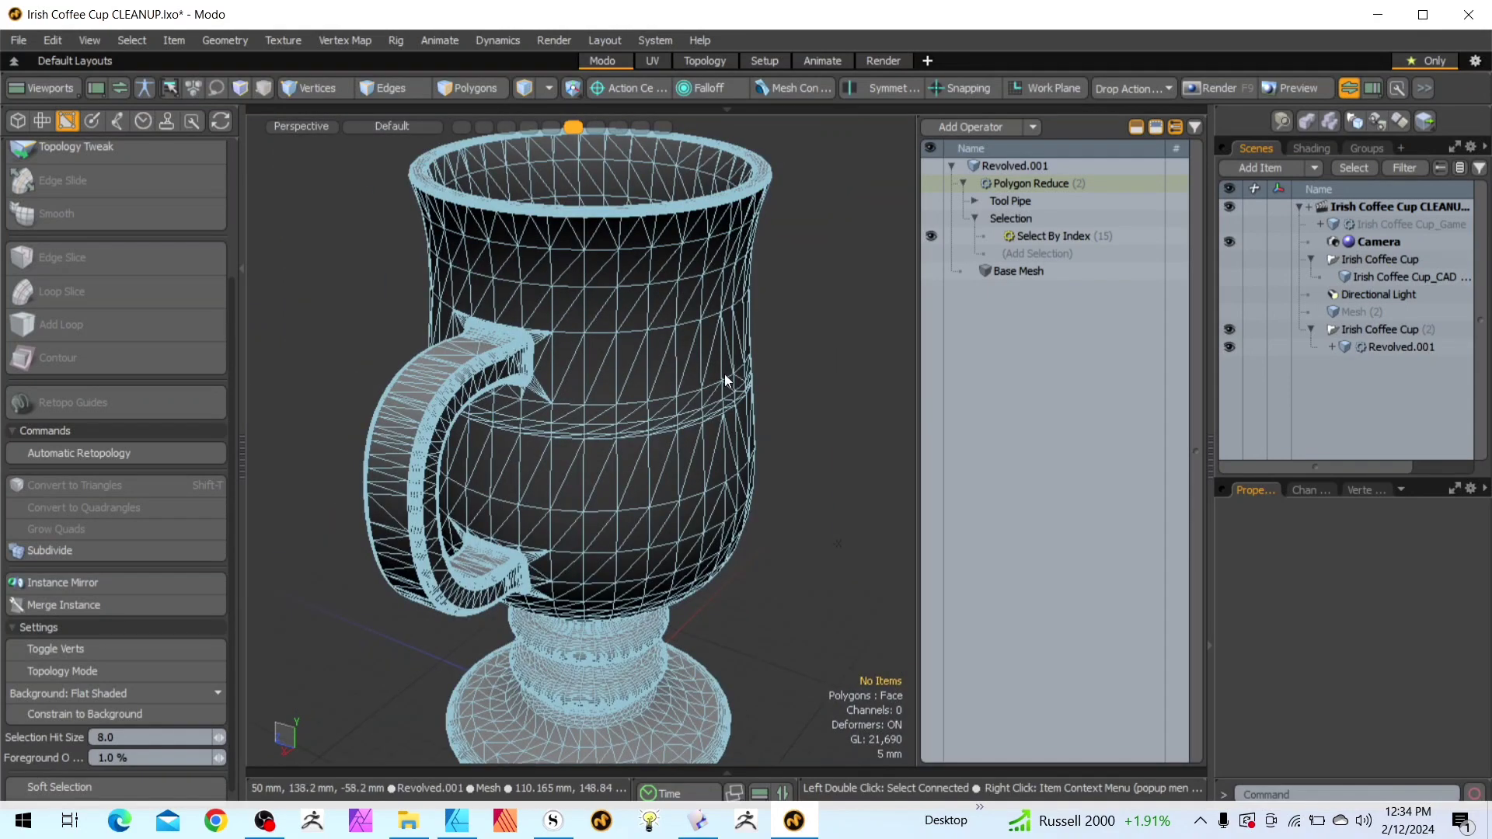
{"action": "scroll", "coordinate": [651, 495], "scroll_direction": "down", "scroll_amount": 2}
{"action": "left_click", "coordinate": [808, 589]}
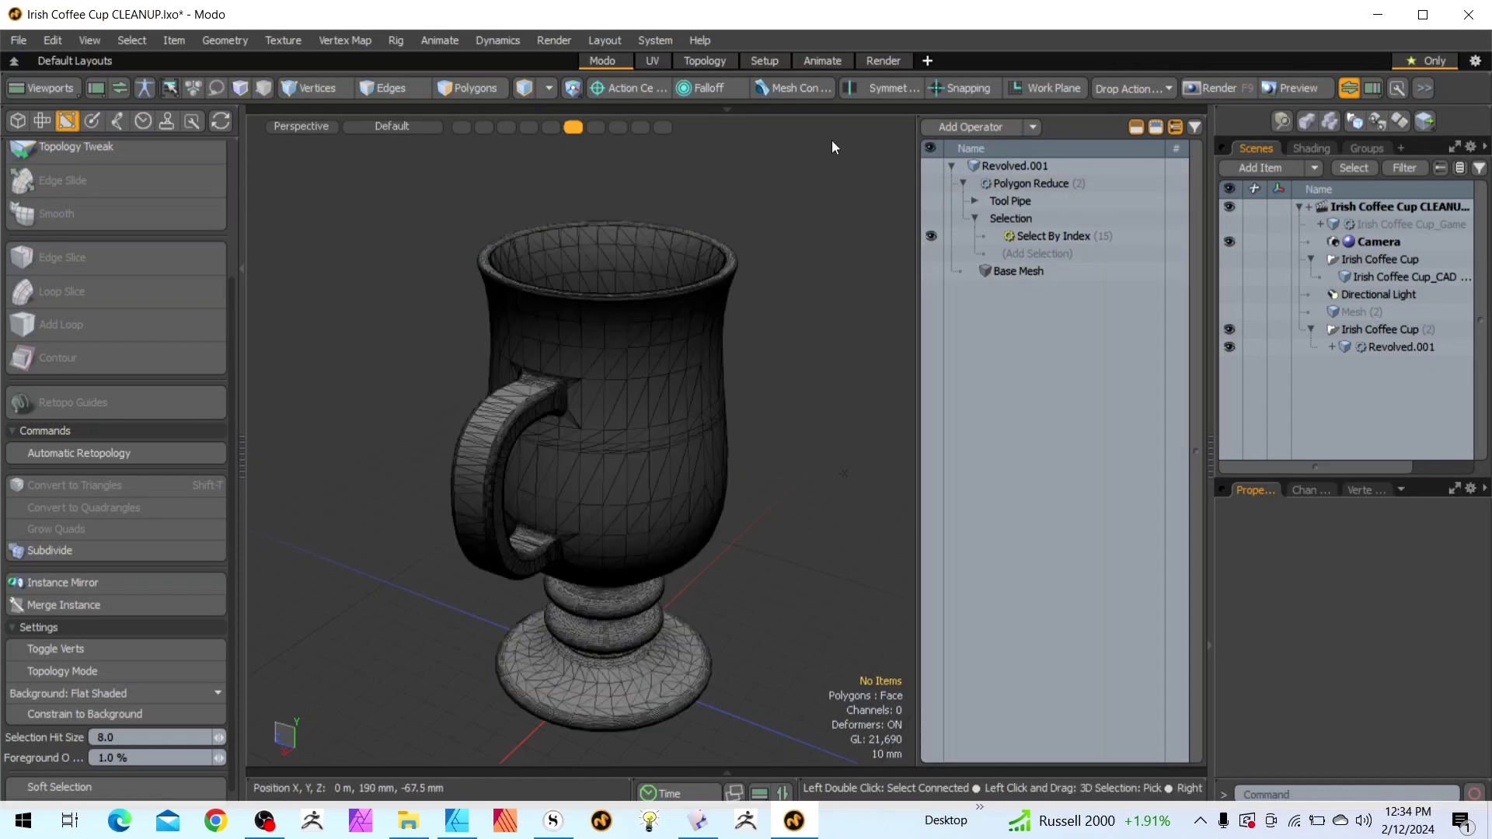
{"action": "left_click_drag", "start_coordinate": [827, 134], "coordinate": [726, 115], "text": "alt"}
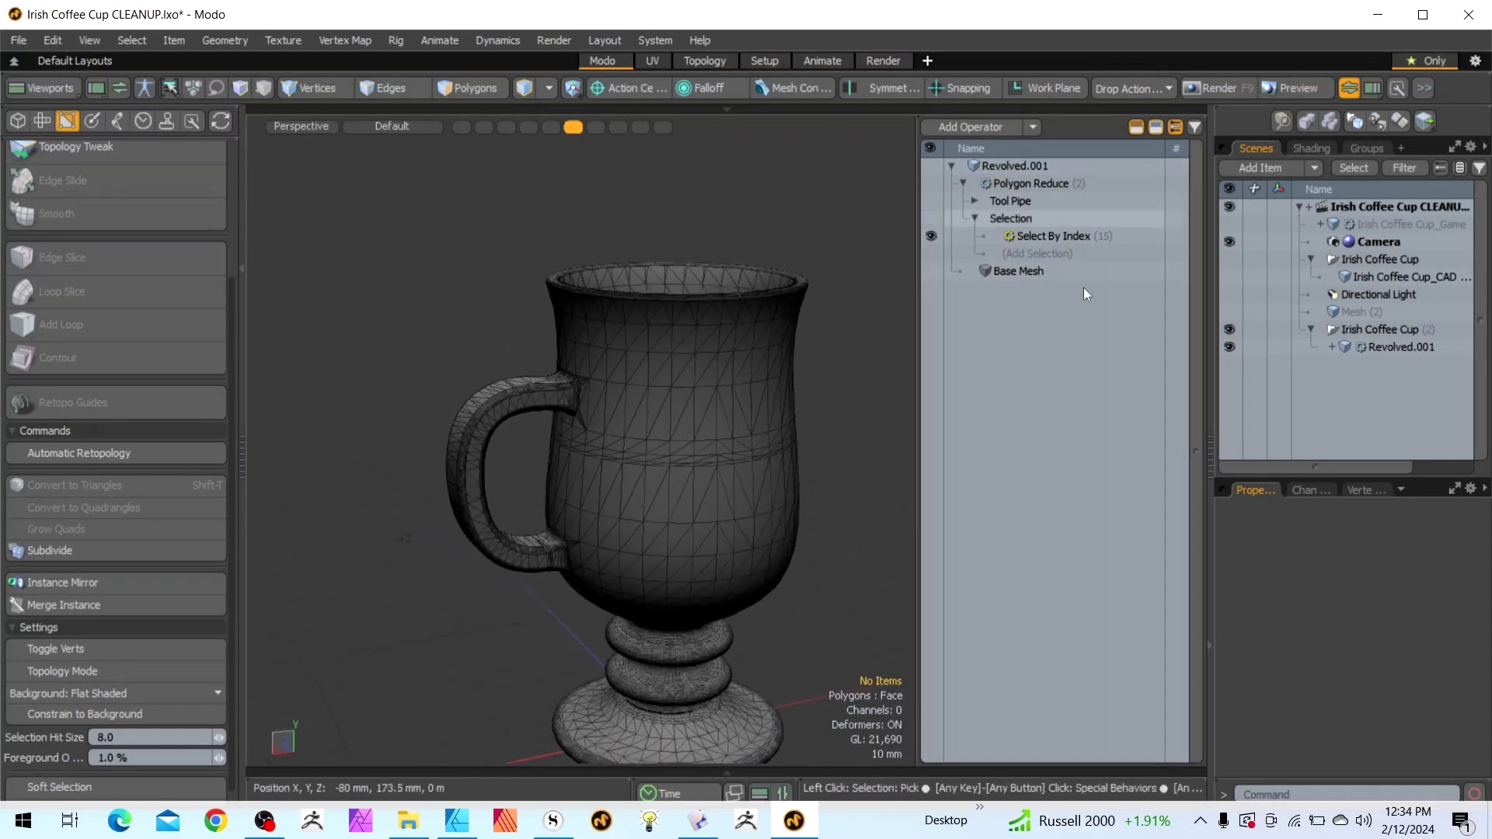
Hide the Irish Coffee Cup (2) group, show Irish Coffee Cup_Game, and select it to inspect its topology
{"action": "left_click", "coordinate": [1228, 330]}
{"action": "left_click", "coordinate": [1229, 224]}
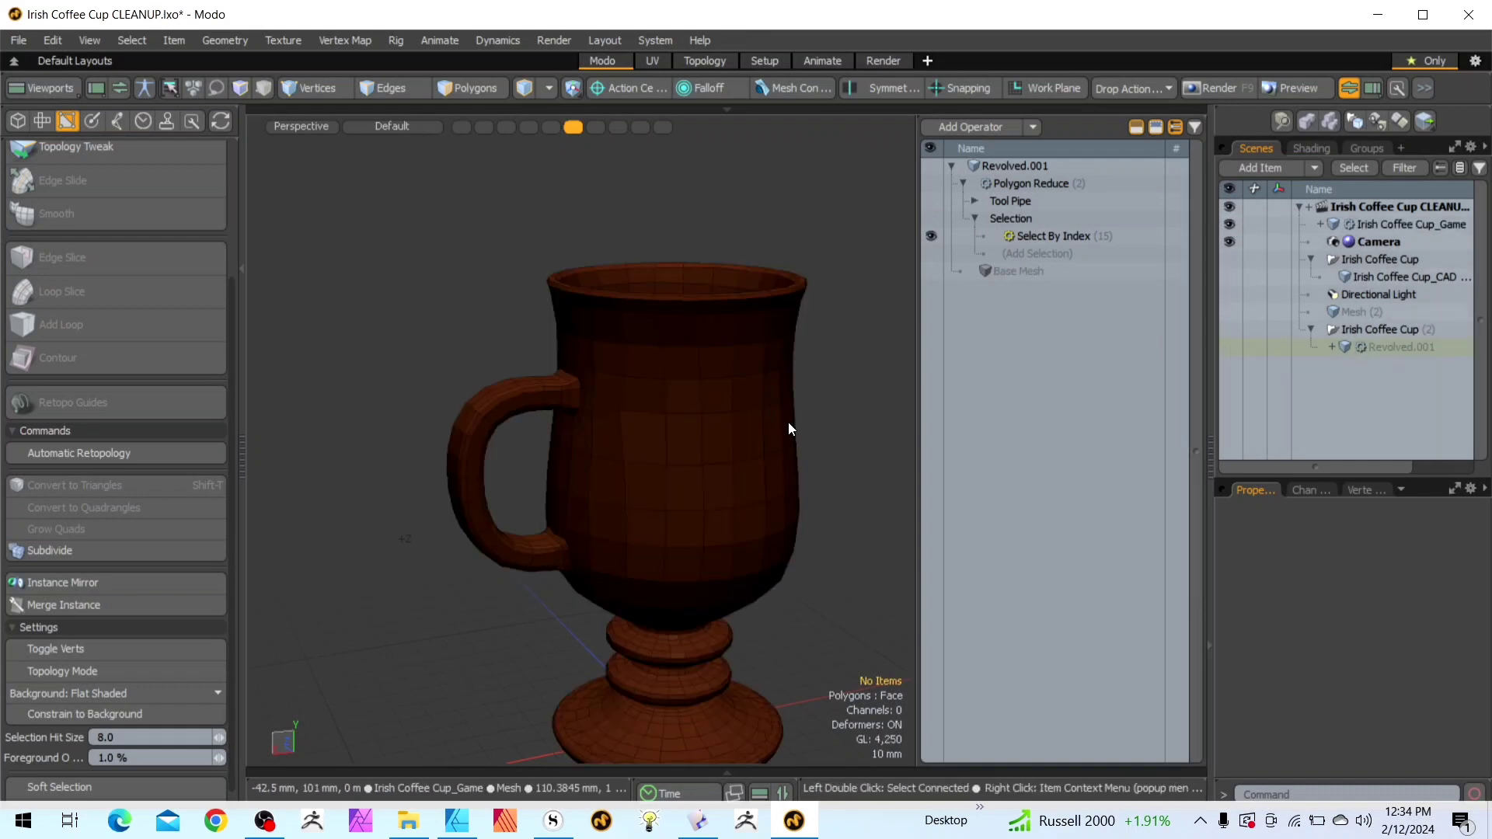
{"action": "scroll", "coordinate": [791, 424], "scroll_direction": "down", "scroll_amount": 2}
{"action": "scroll", "coordinate": [849, 467], "scroll_direction": "up", "scroll_amount": 4}
{"action": "scroll", "coordinate": [827, 470], "scroll_direction": "down", "scroll_amount": 2}
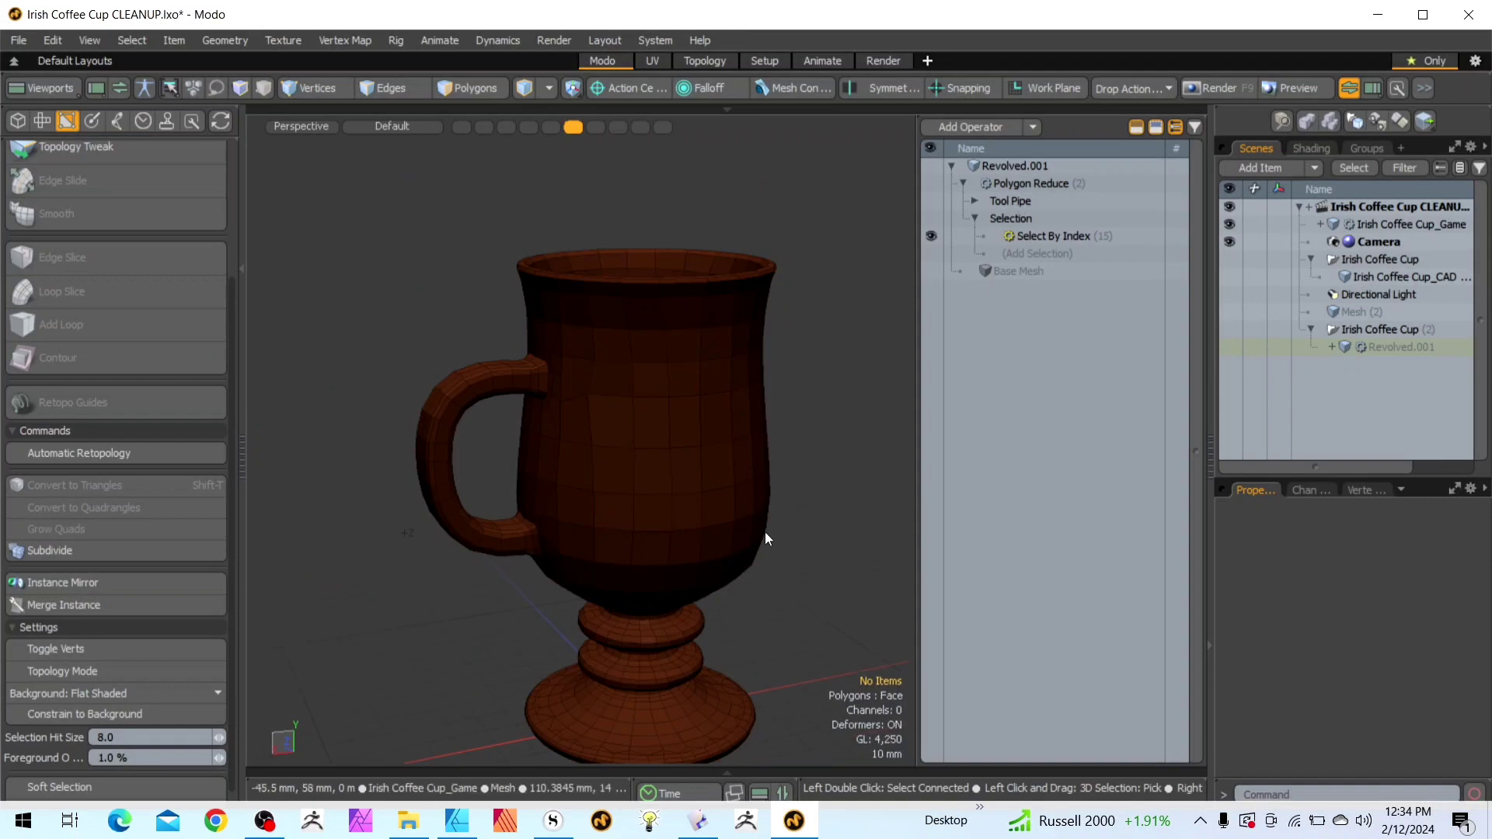
{"action": "left_click", "coordinate": [753, 532]}
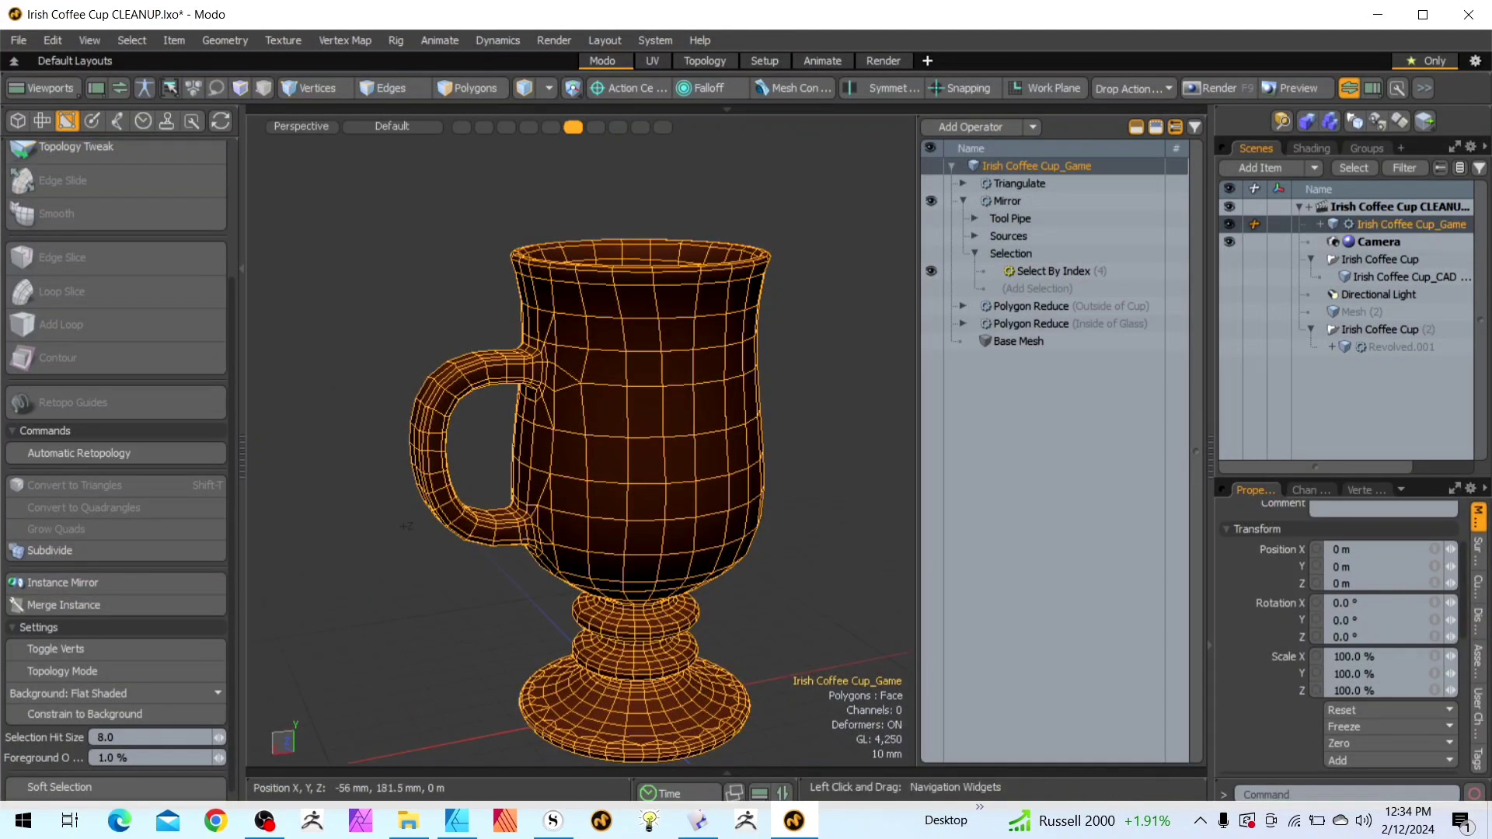
{"action": "mouse_move", "coordinate": [805, 128]}
{"action": "left_mouse_down"}
{"action": "mouse_move", "coordinate": [793, 130]}
{"action": "mouse_move", "coordinate": [805, 128]}
{"action": "left_mouse_up"}
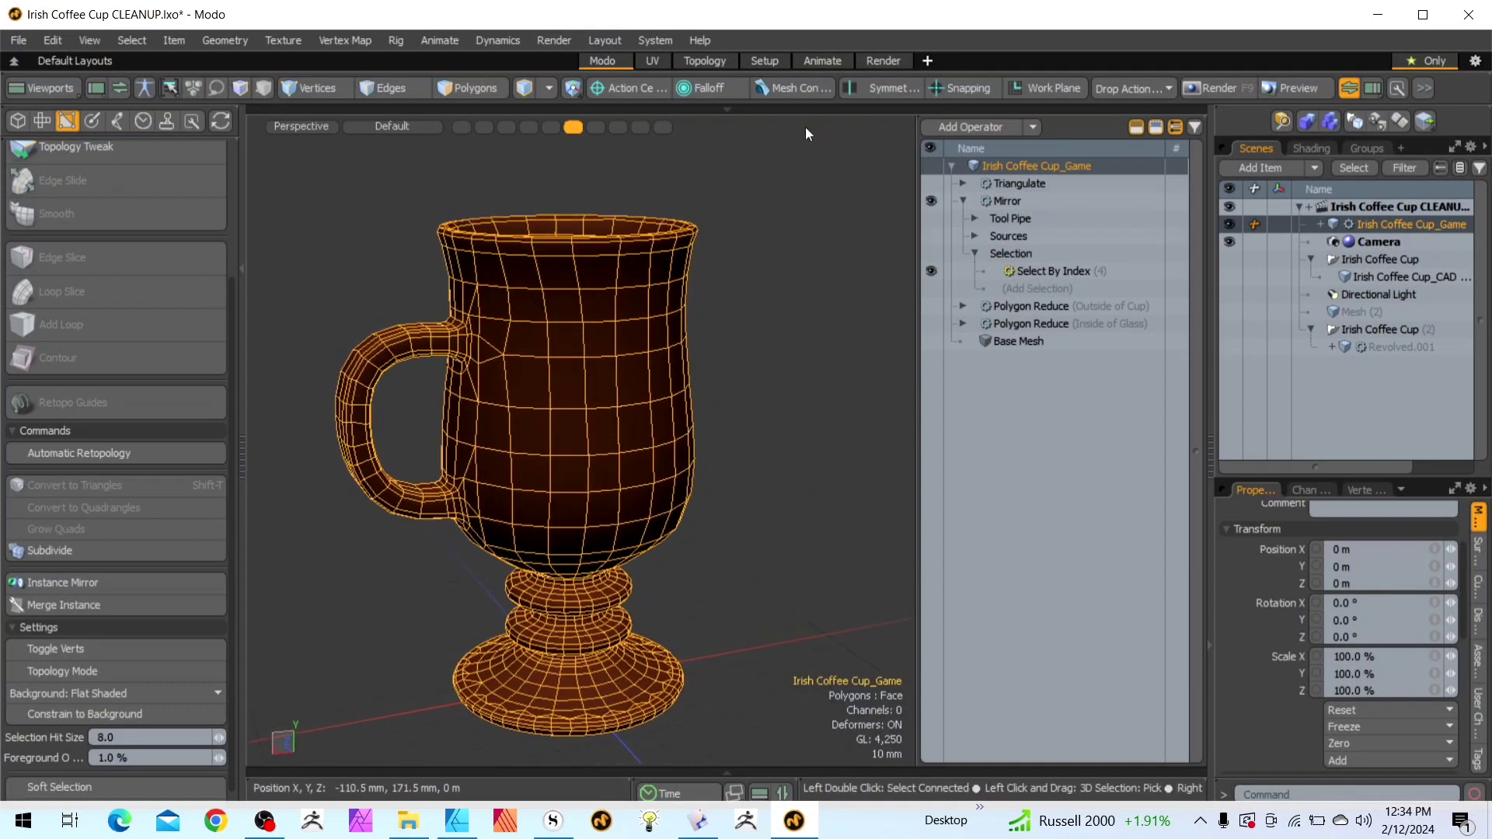
Show and select the CAD cup group over the game mesh for comparison, hide it again, and reselect Irish Coffee Cup_Game
{"action": "left_click", "coordinate": [1228, 260]}
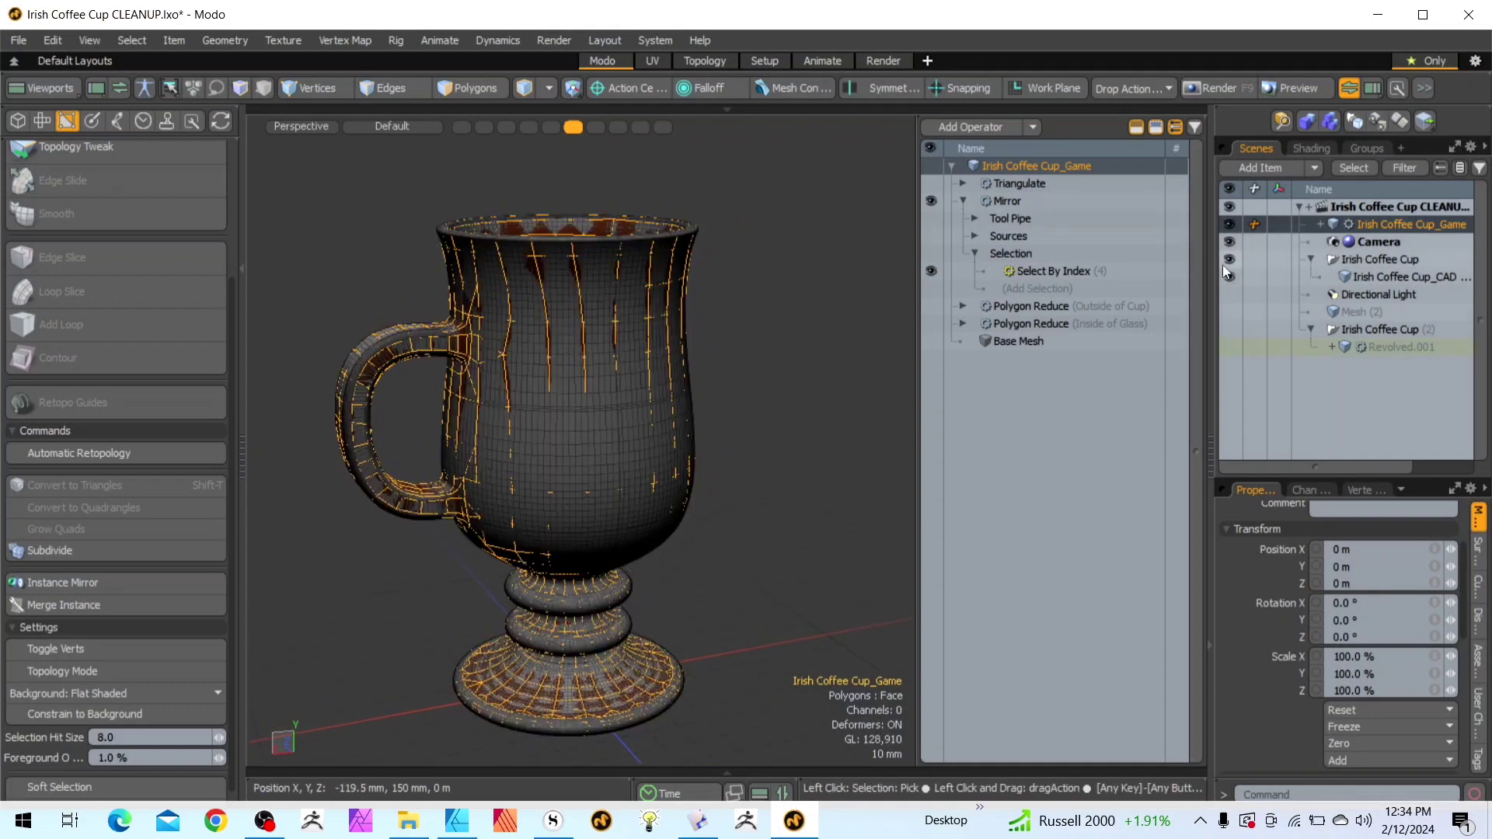
{"action": "left_click", "coordinate": [1369, 259]}
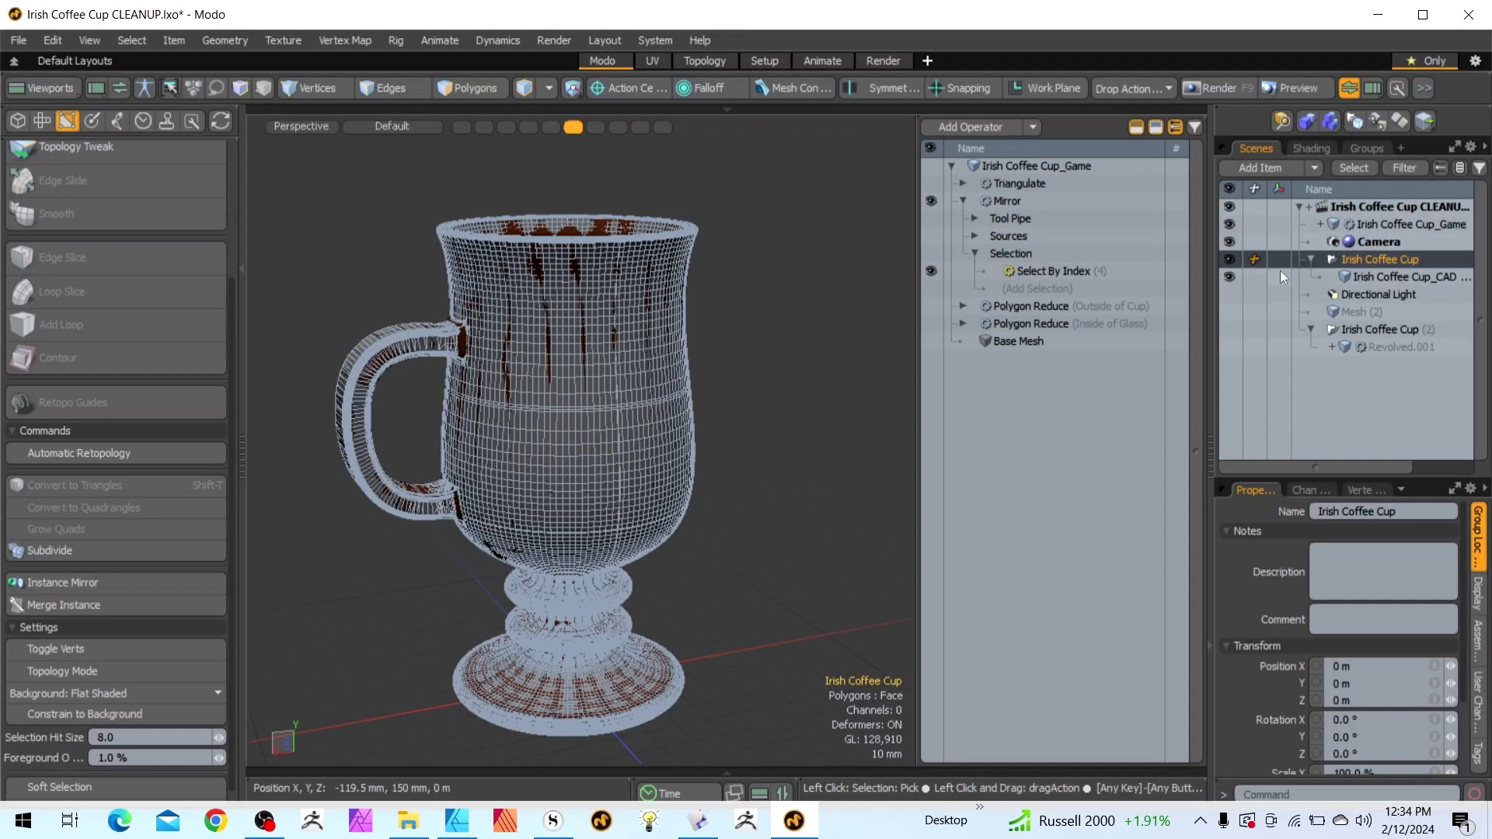
{"action": "left_click", "coordinate": [1228, 258]}
{"action": "left_click", "coordinate": [1383, 224]}
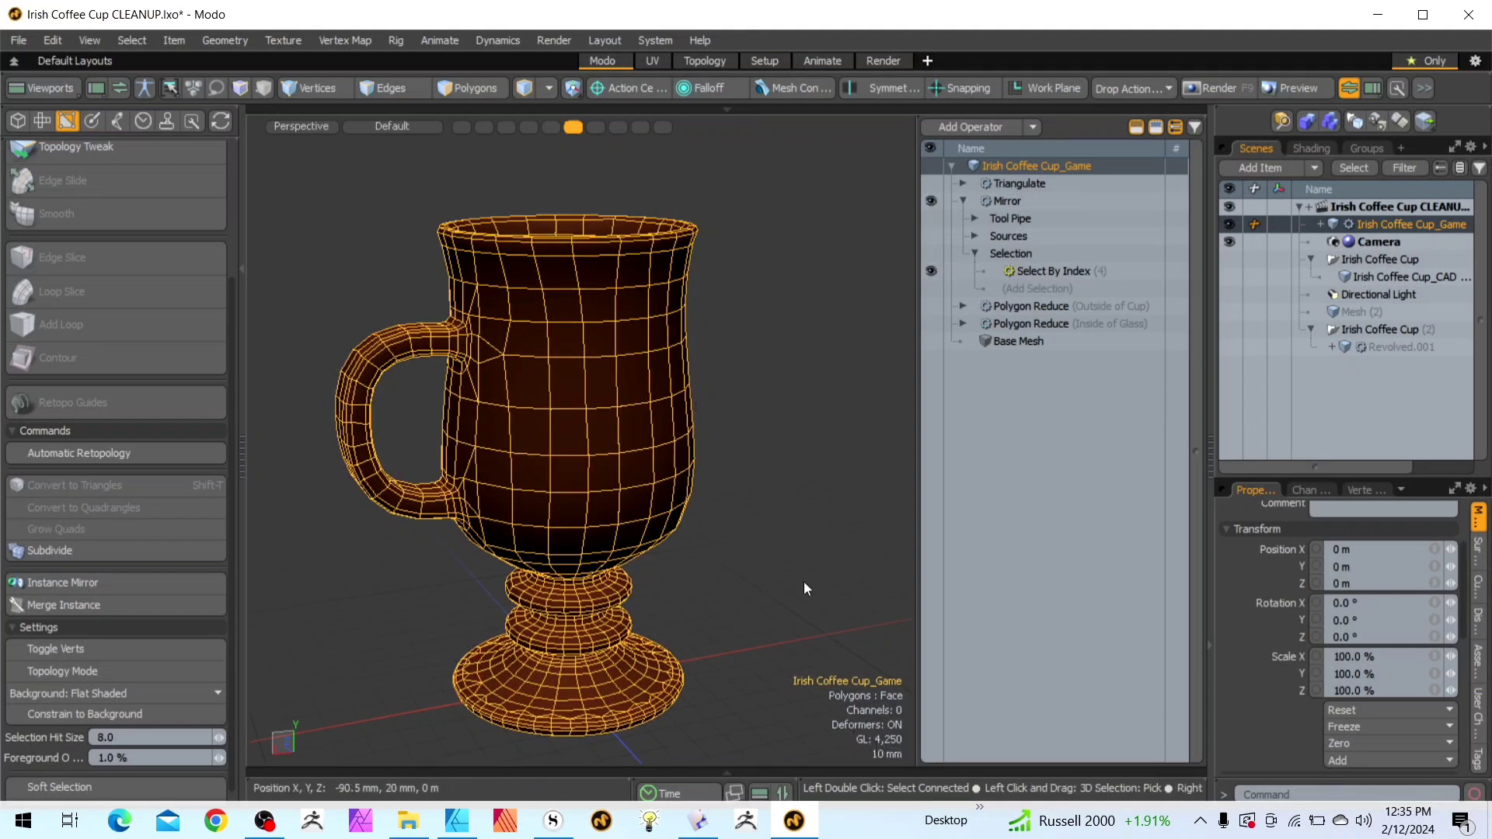
Disable the Mirror operation on Irish Coffee Cup_Game to leave only half of the cup
{"action": "scroll", "coordinate": [771, 526], "scroll_direction": "down", "scroll_amount": 1}
{"action": "scroll", "coordinate": [756, 519], "scroll_direction": "up", "scroll_amount": 1}
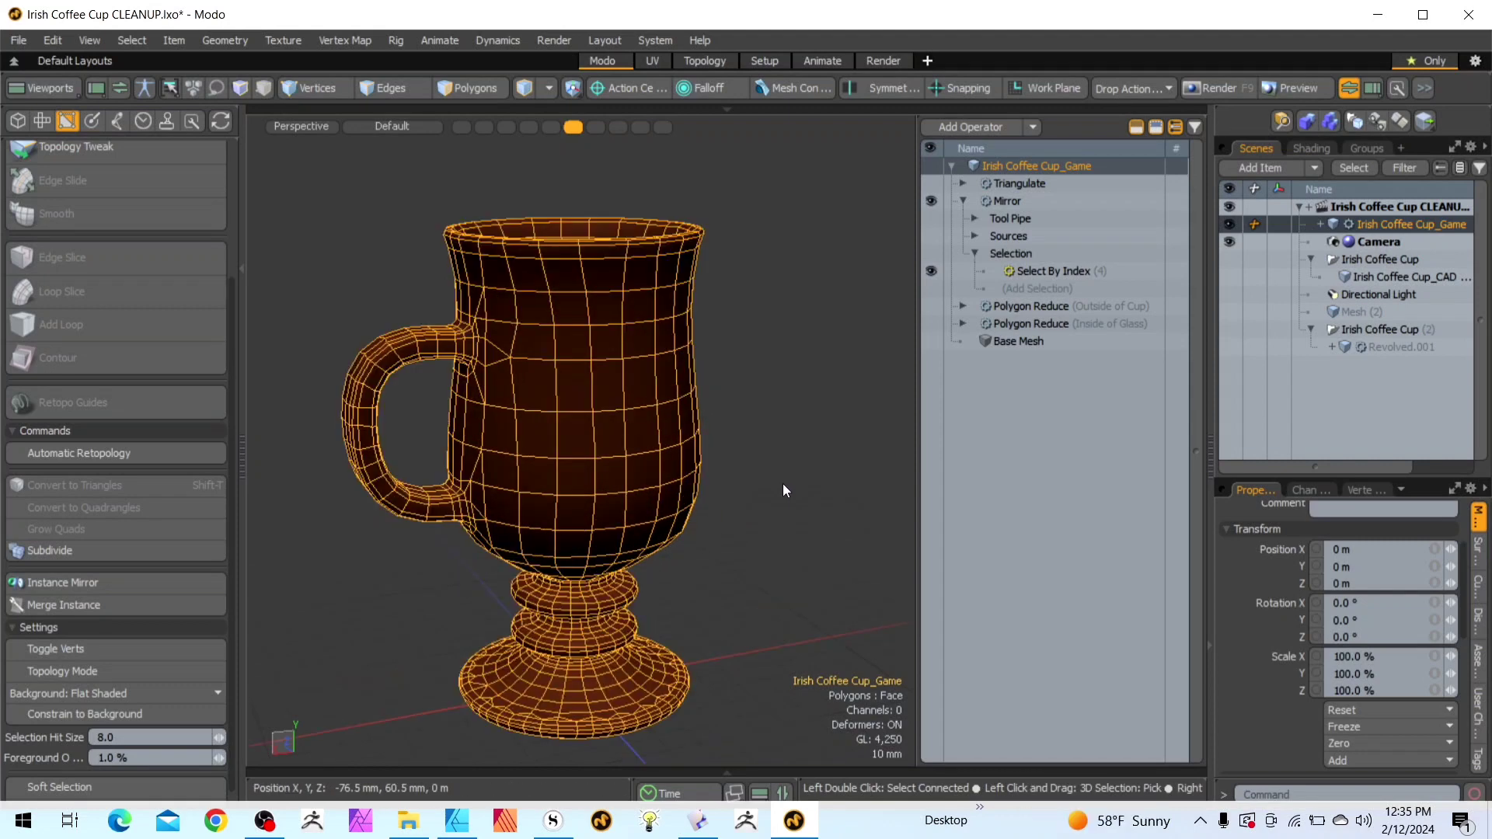
{"action": "scroll", "coordinate": [792, 459], "scroll_direction": "down", "scroll_amount": 4}
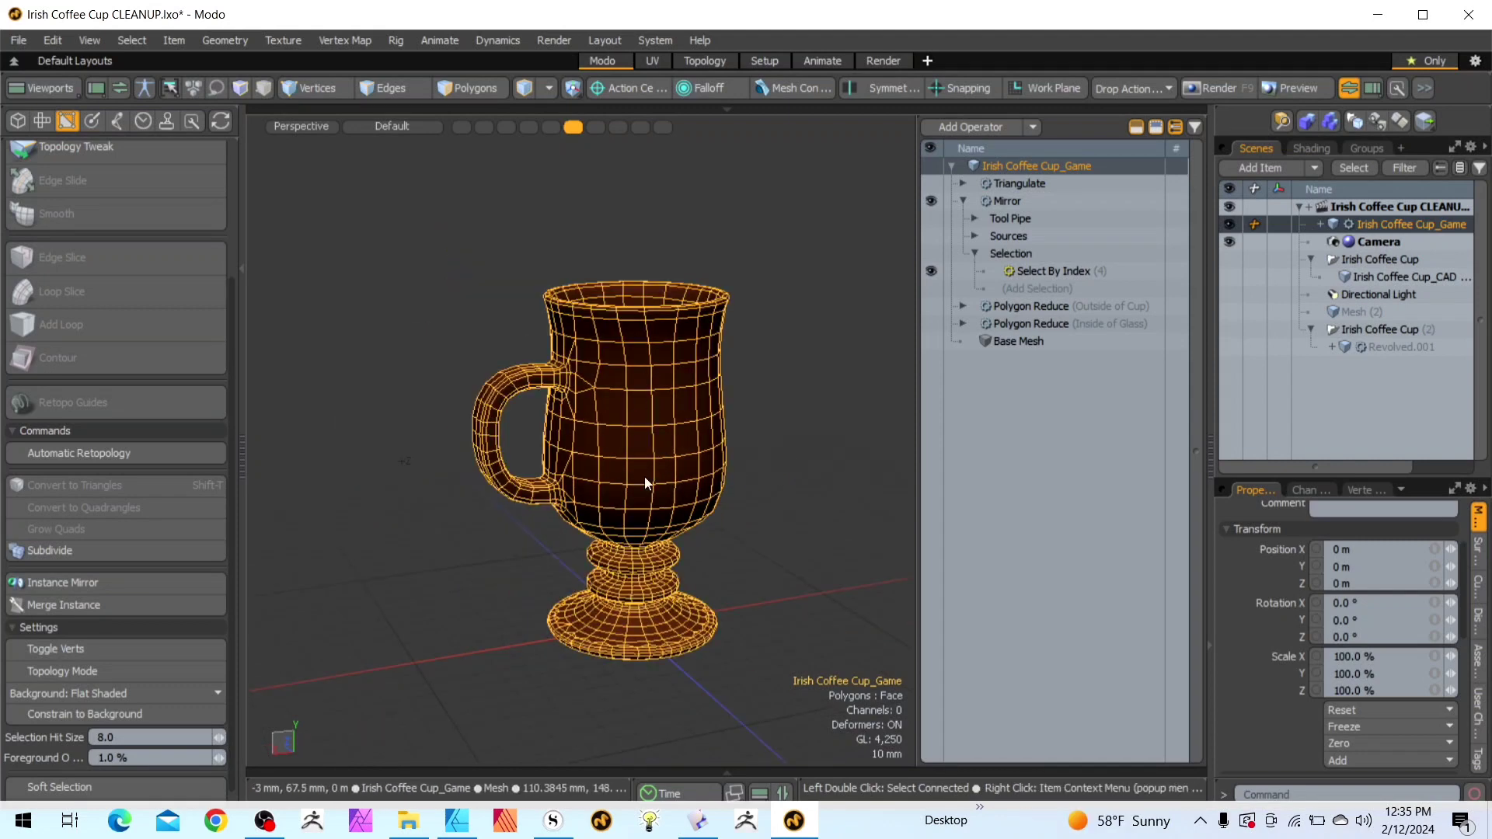
{"action": "scroll", "coordinate": [645, 474], "scroll_direction": "up", "scroll_amount": 2}
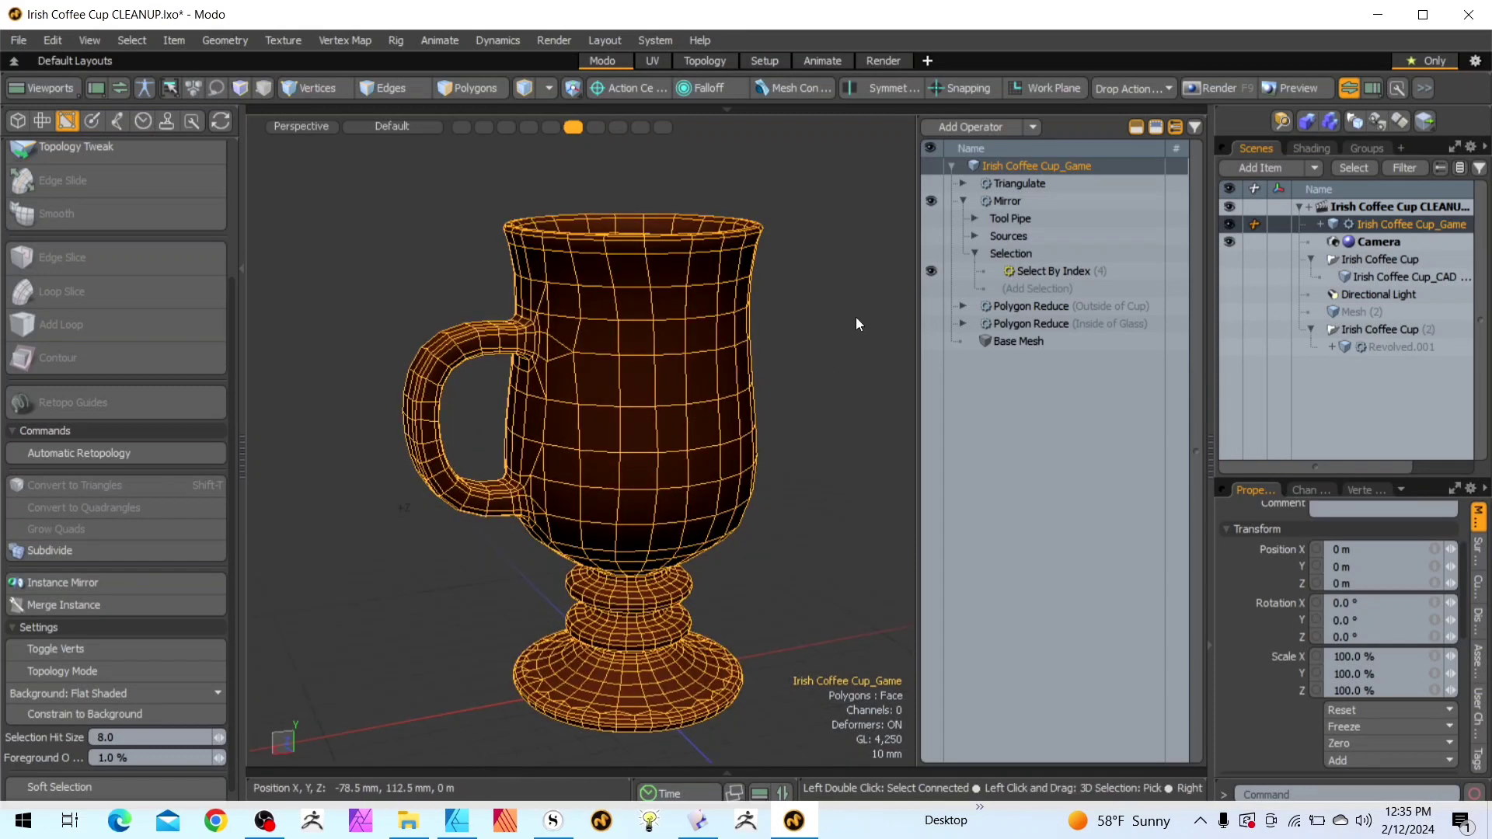
{"action": "left_click", "coordinate": [930, 201]}
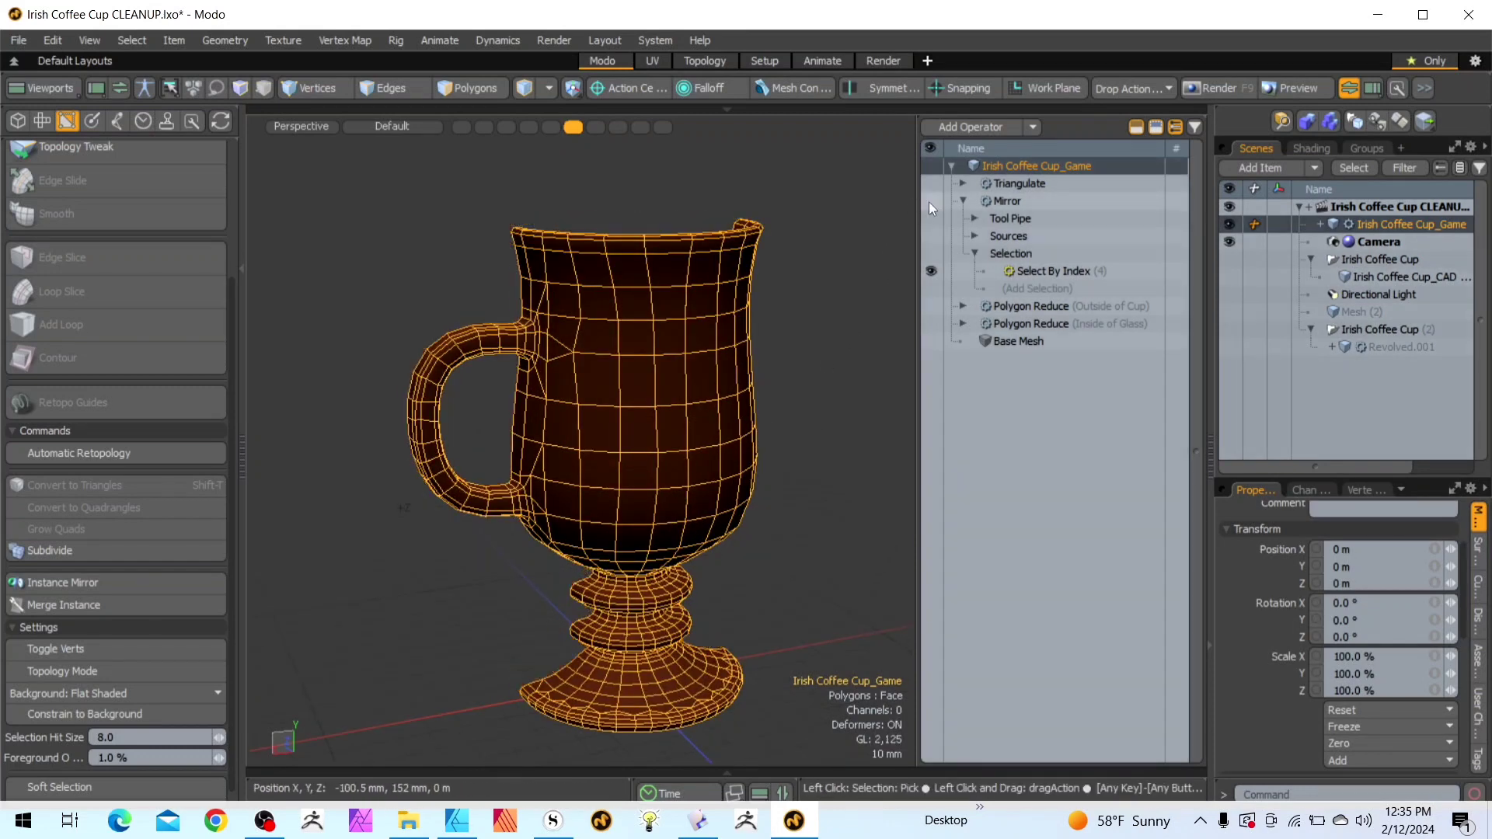
Expand the Polygon Reduce operation labelled Inside of Glass and select its Select By Index selection
{"action": "left_click", "coordinate": [999, 322]}
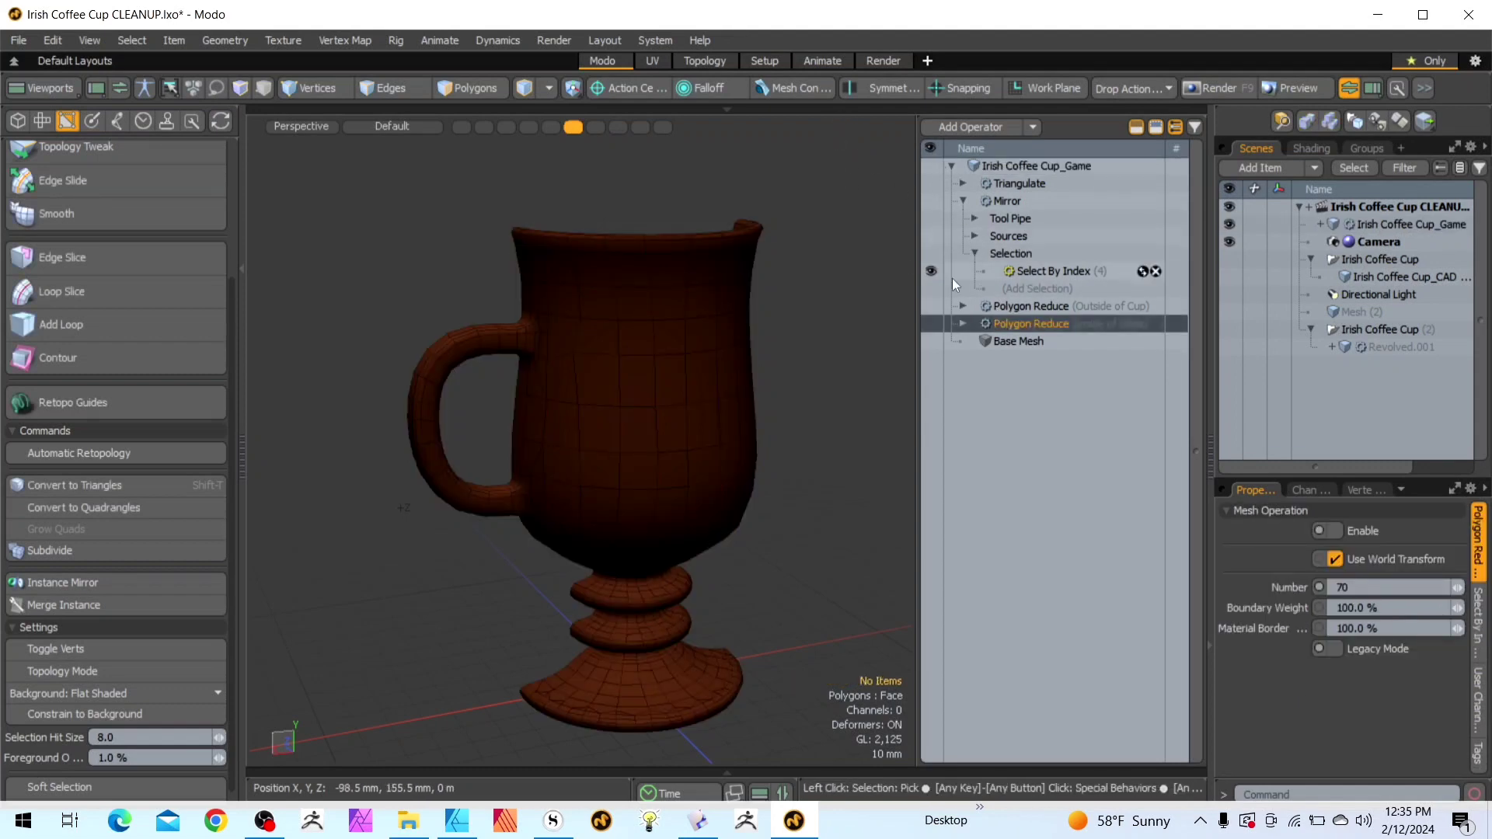
{"action": "left_click", "coordinate": [964, 323]}
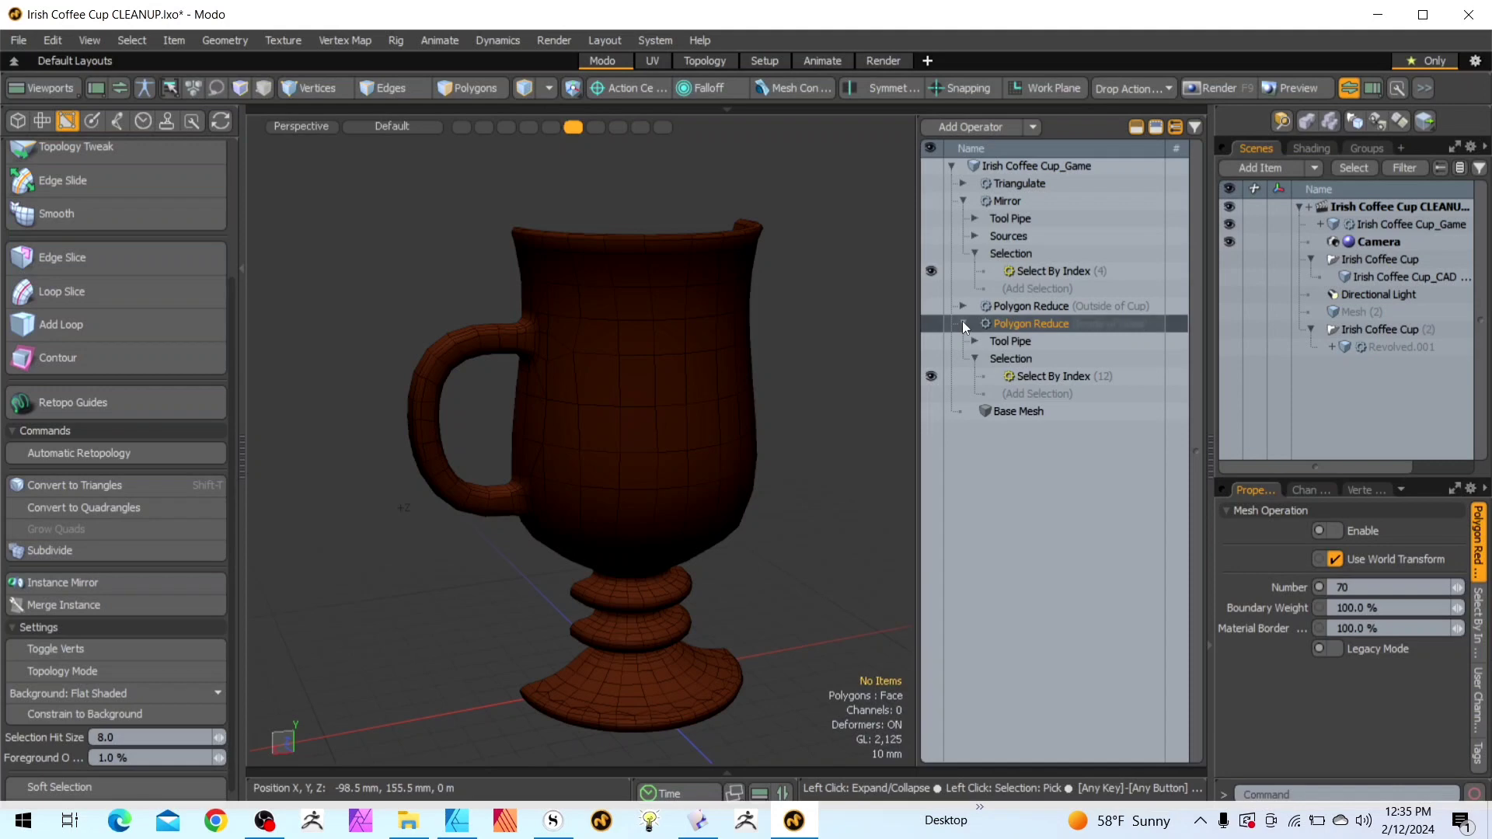
{"action": "left_click", "coordinate": [1038, 374]}
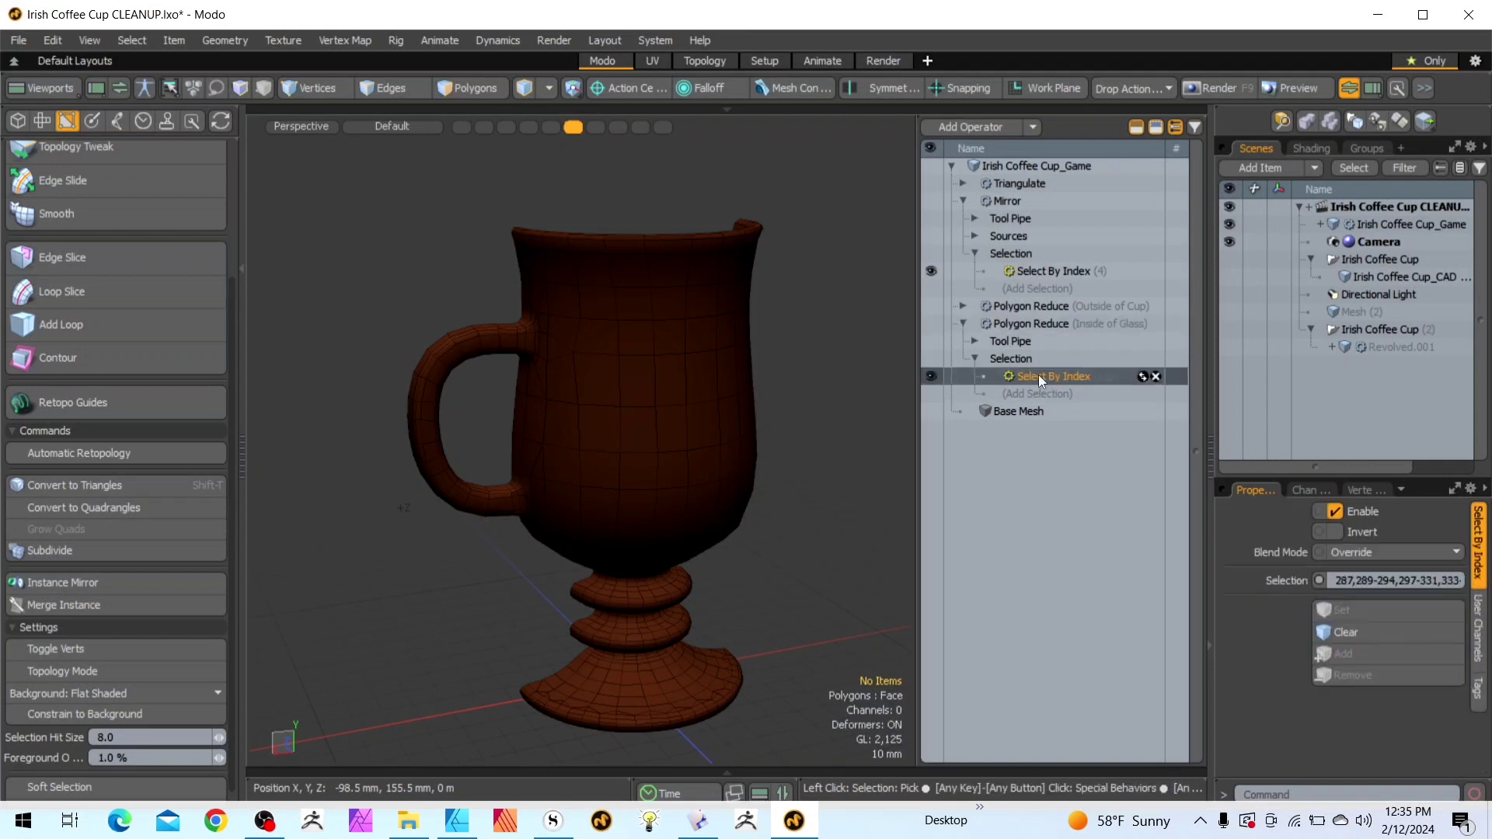
Select the ring of vertical edges around the lower inner wall of the halved cup in Edges mode
{"action": "left_click_drag", "start_coordinate": [842, 126], "coordinate": [1124, 162]}
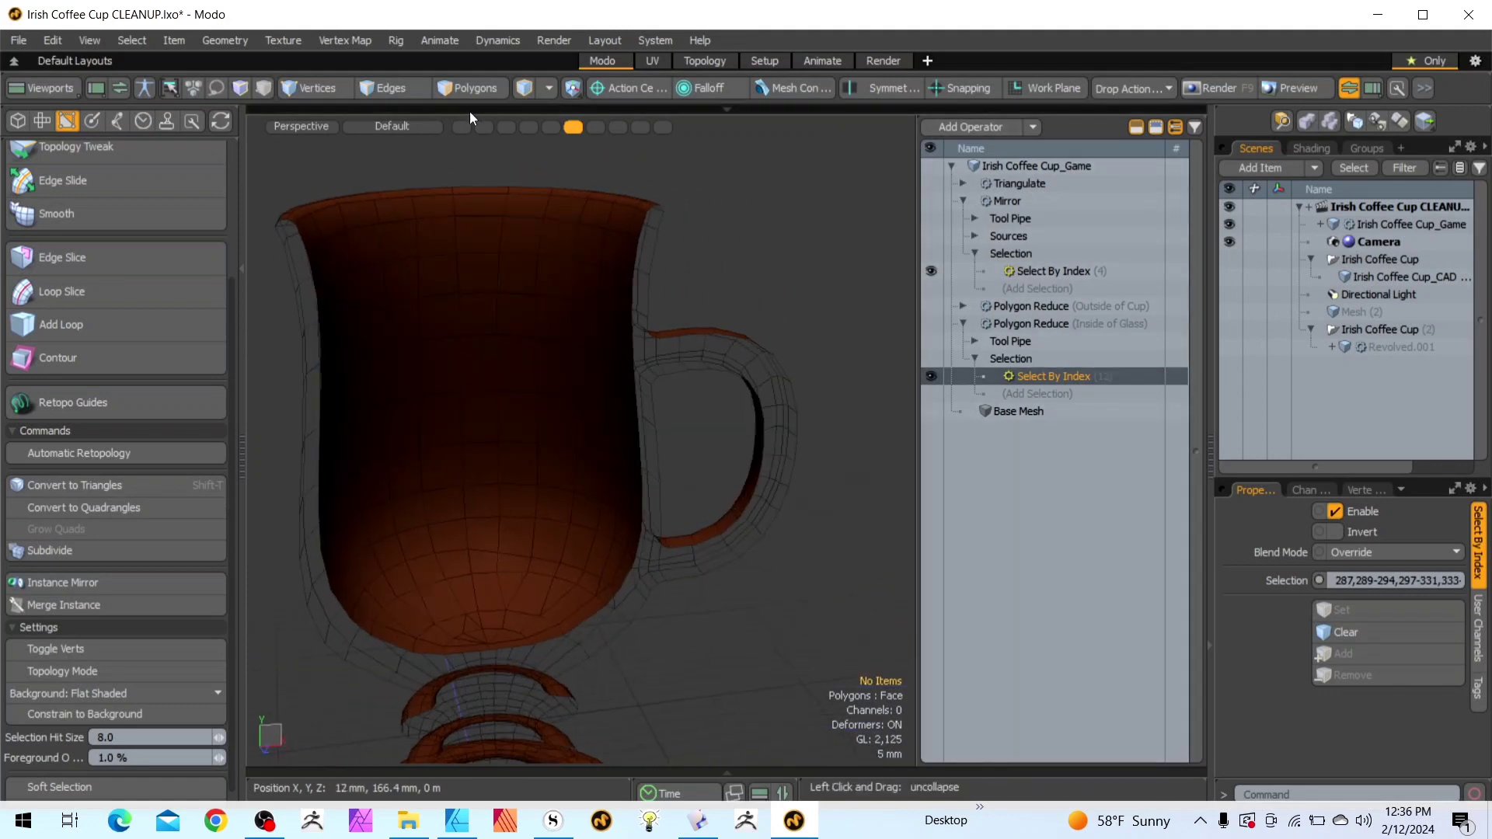
{"action": "left_click", "coordinate": [406, 89]}
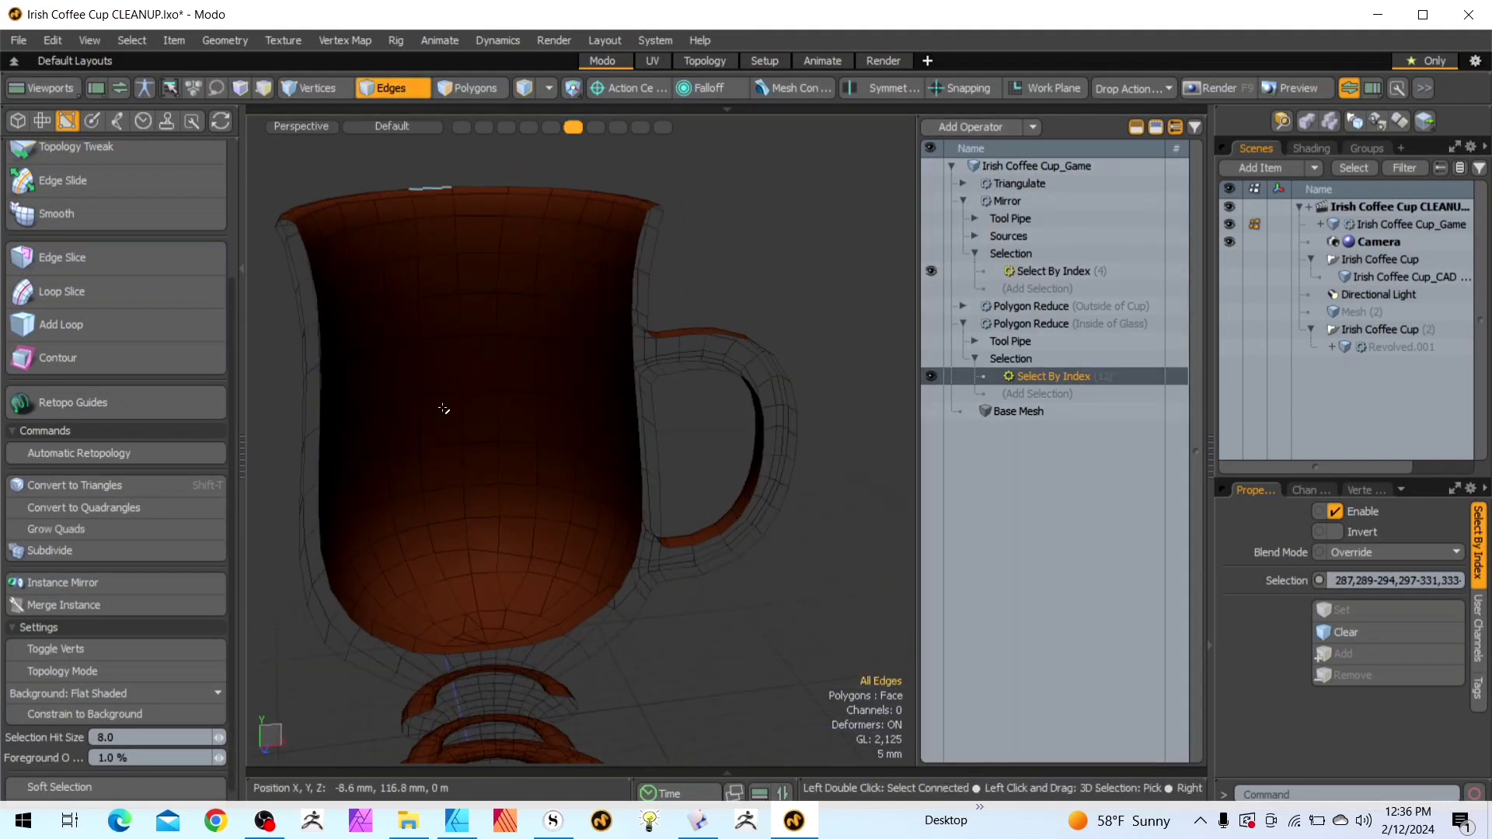
{"action": "left_click", "coordinate": [343, 539]}
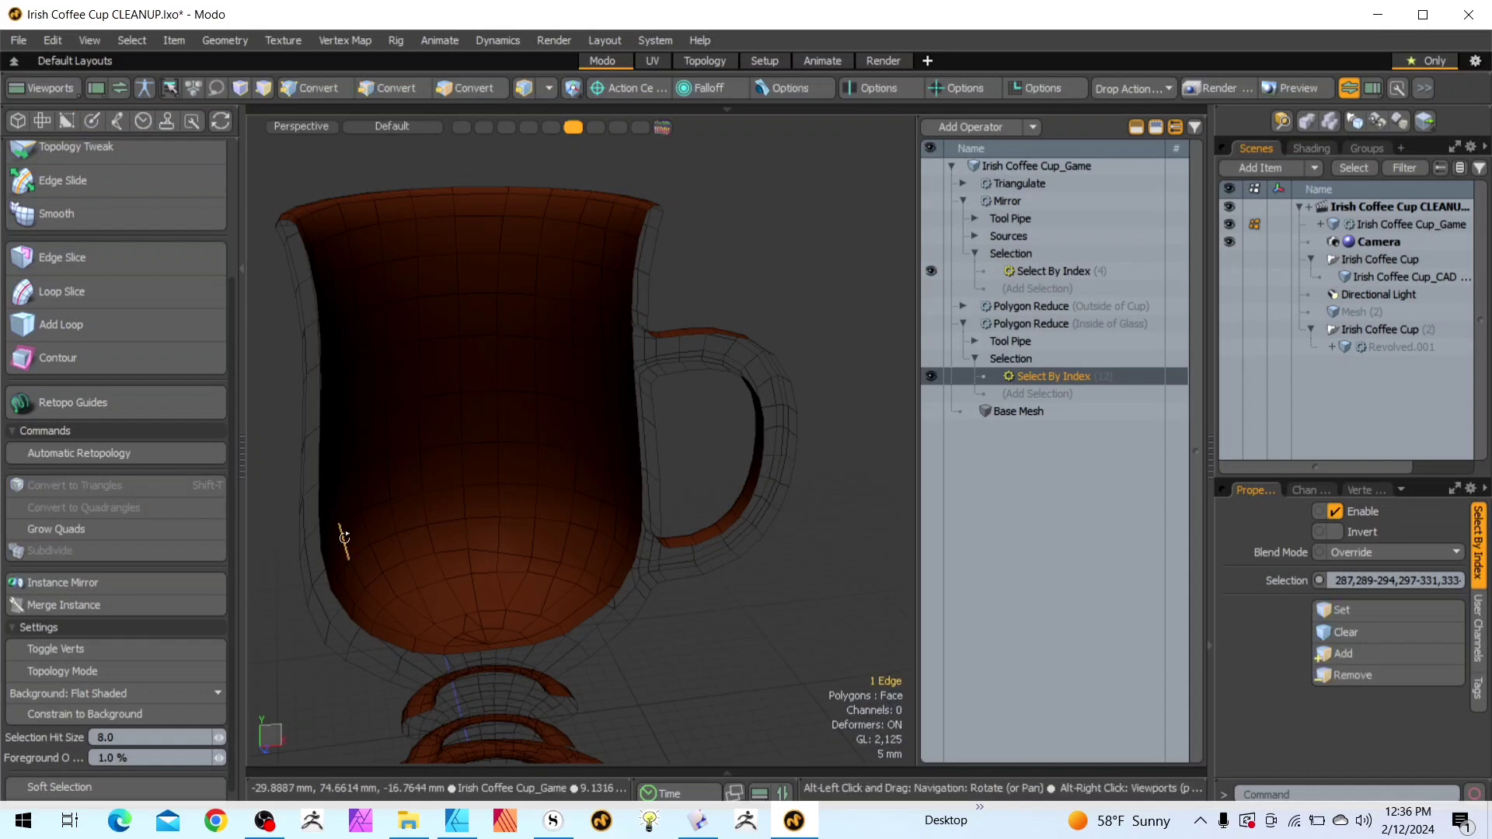
{"action": "key", "text": "alt+l"}
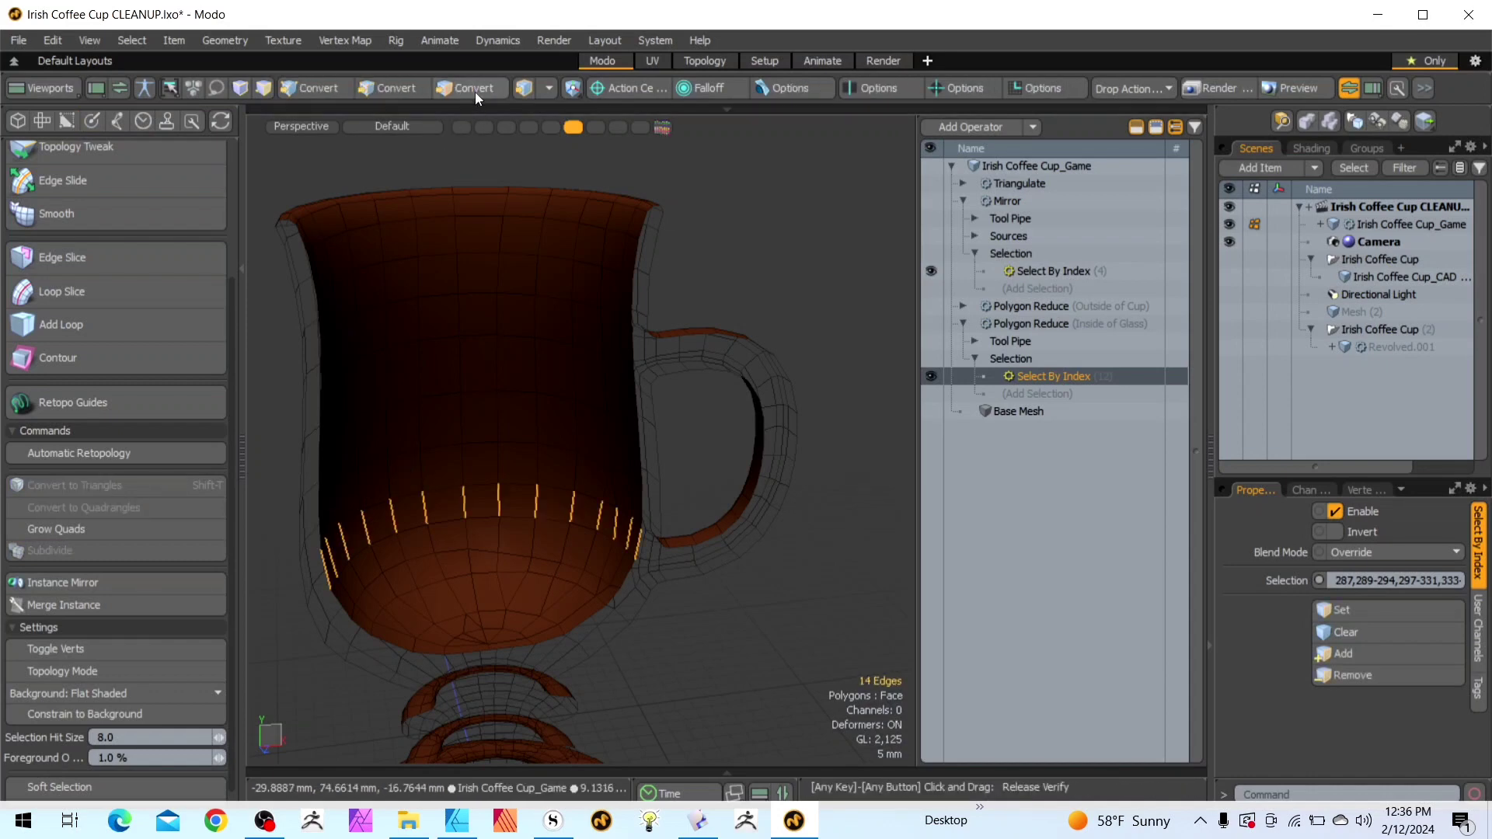
Convert the edge ring to polygons, grow it over the glass's inner wall and floor, and set it as the Select By Index selection
{"action": "left_click", "coordinate": [471, 88]}
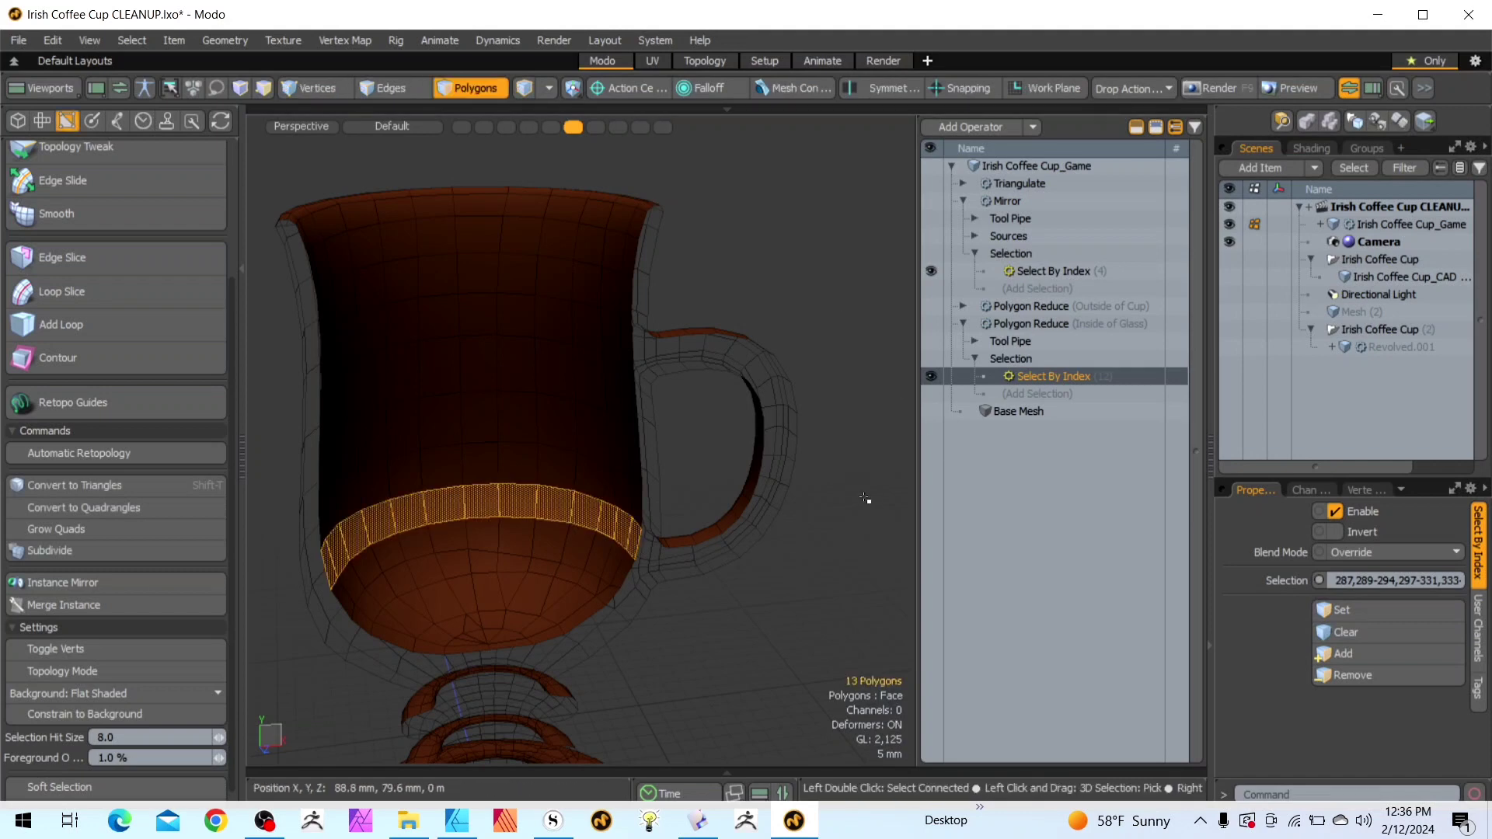
{"action": "key", "text": "shift+Up"}
{"action": "key", "text": "shift+Up"}
{"action": "key", "text": "shift+Up"}
{"action": "key", "text": "shift+Up"}
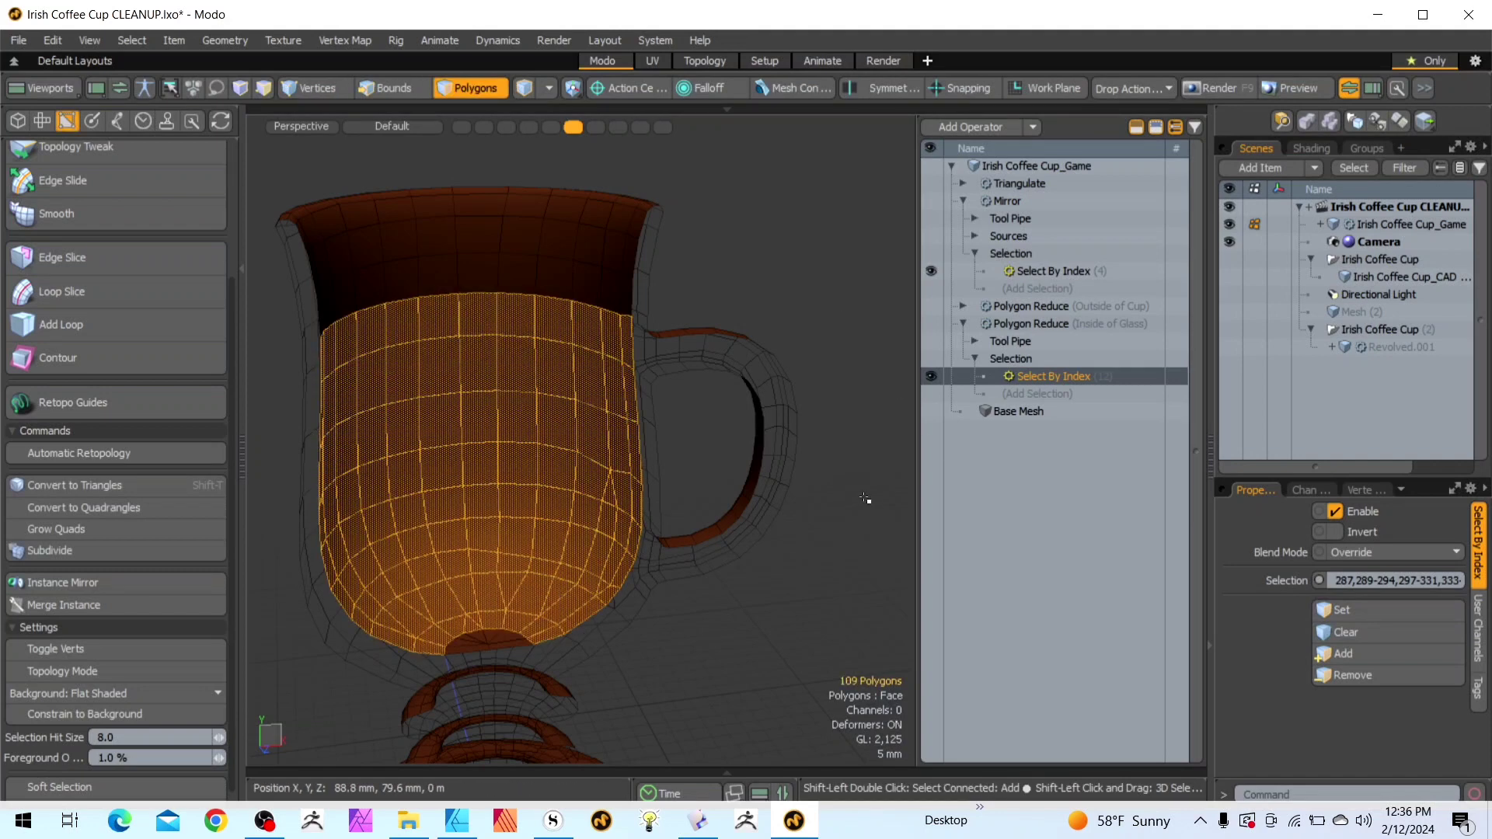
{"action": "key", "text": "shift+Up"}
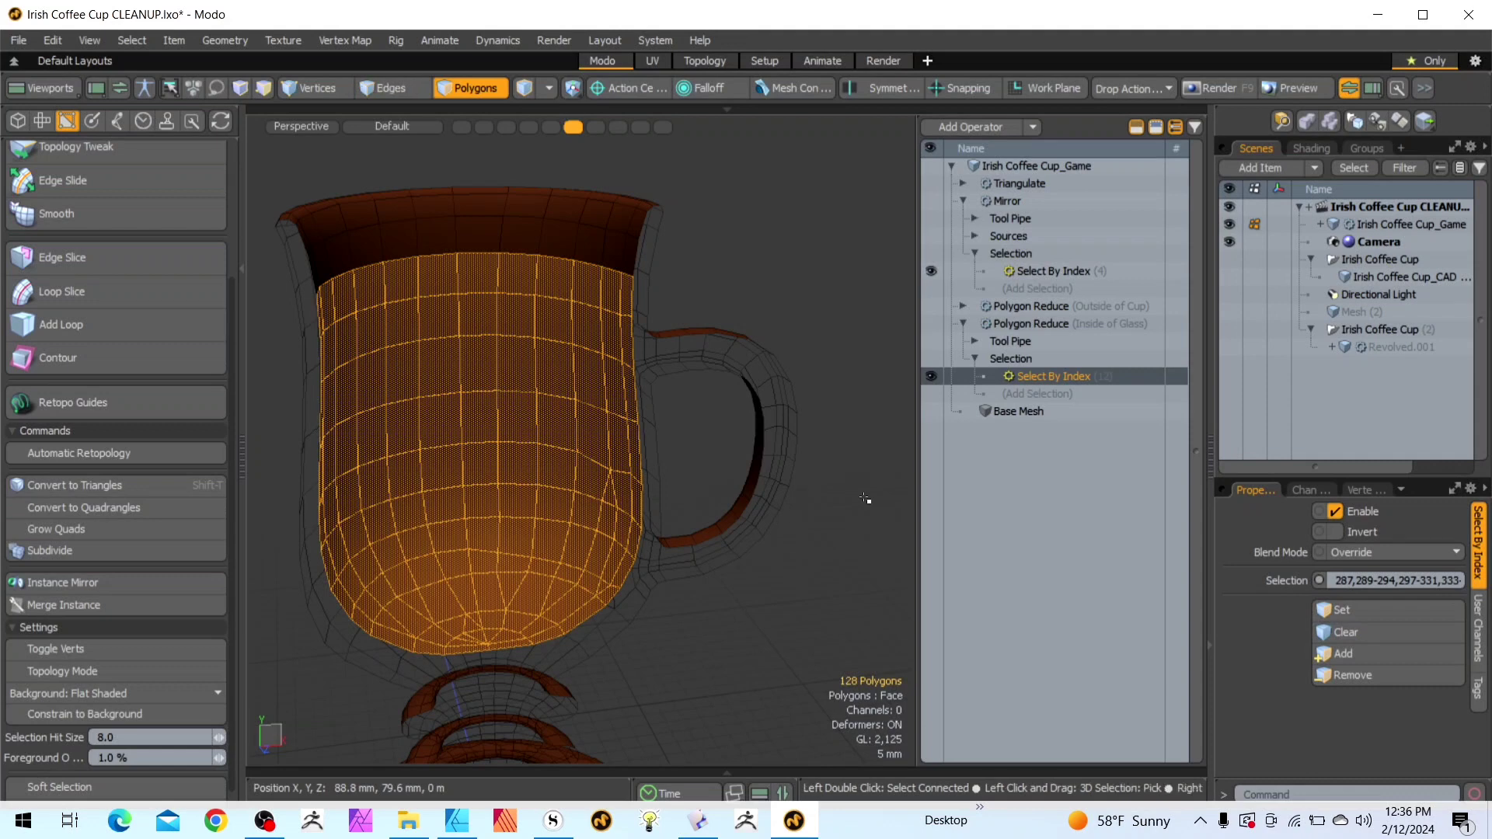
{"action": "left_click", "coordinate": [1350, 611]}
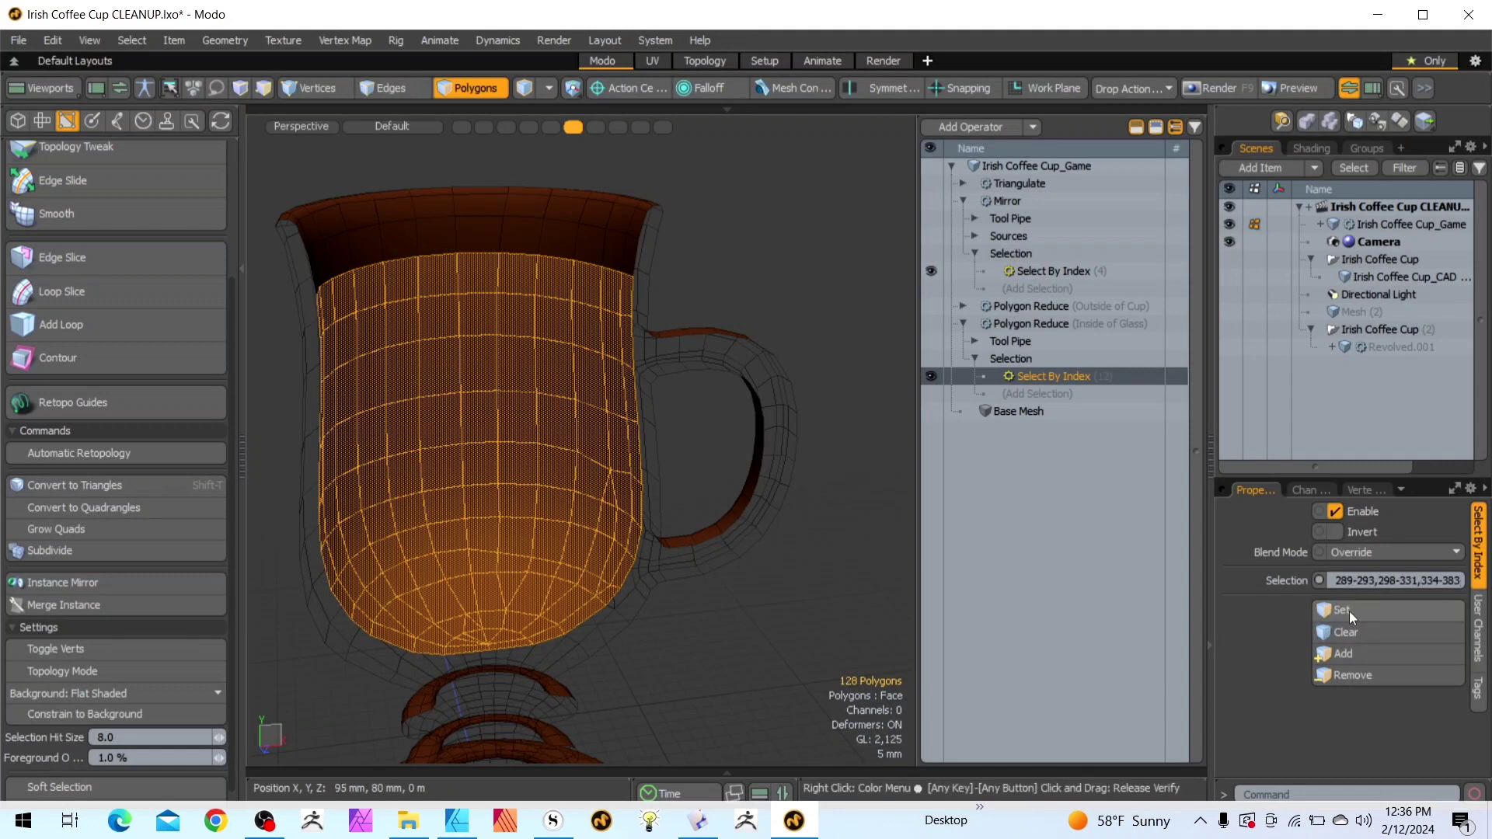
Enable the Polygon Reduce operation labelled Inside of Glass and set its Number to 75
{"action": "left_click", "coordinate": [931, 322]}
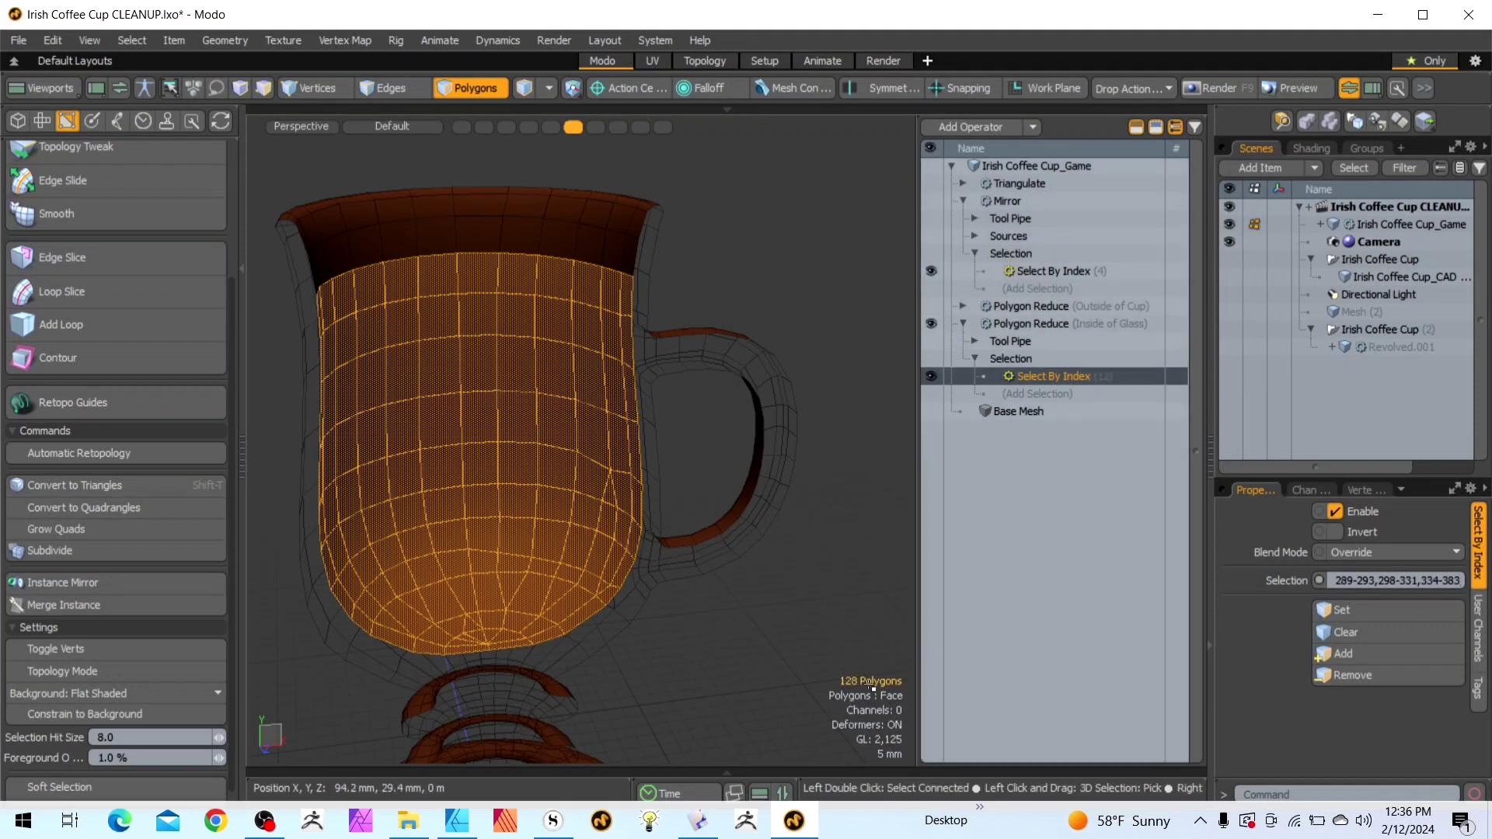
{"action": "left_click", "coordinate": [1024, 324]}
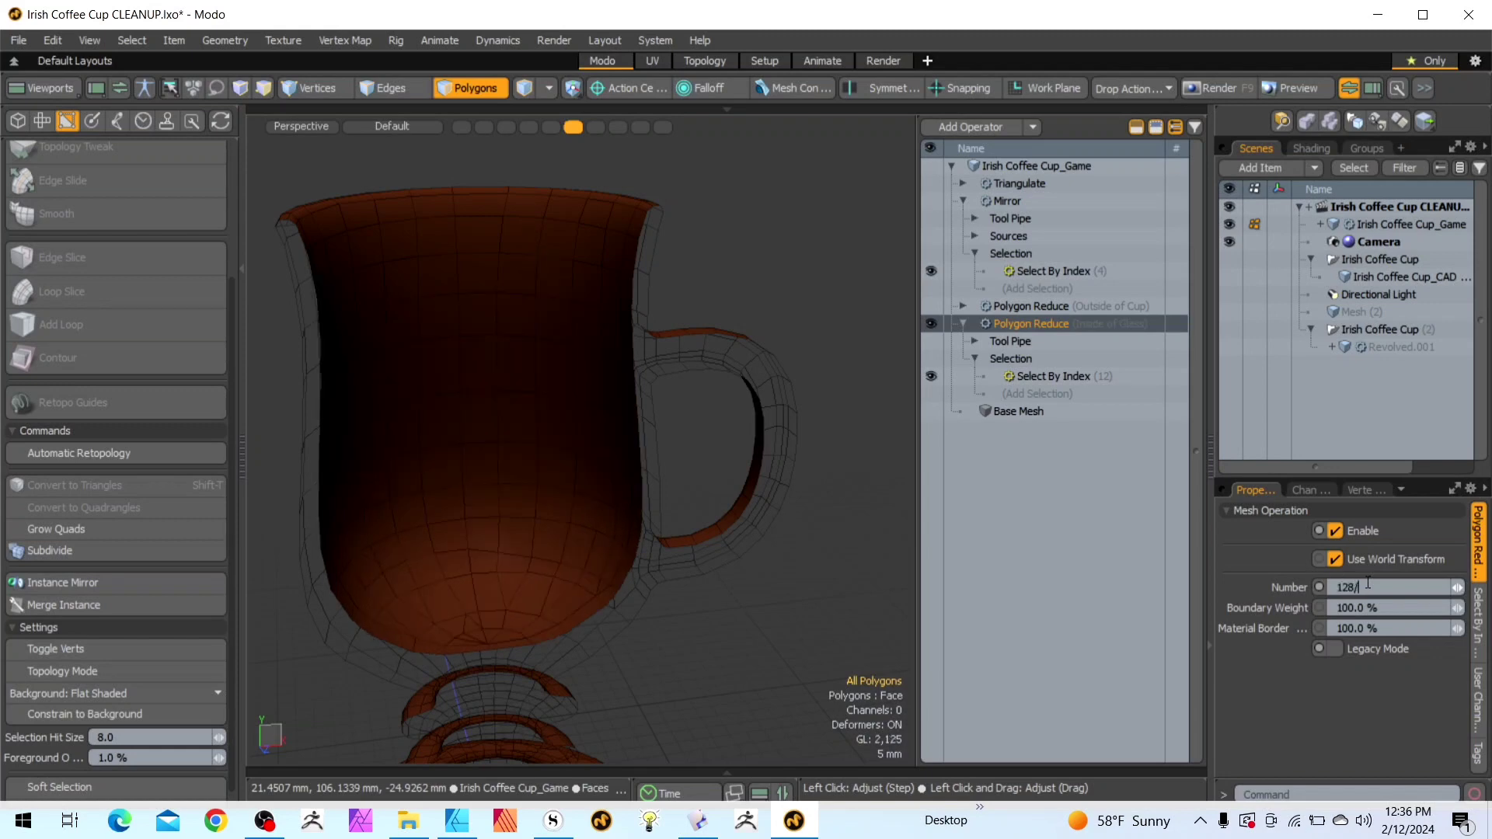
{"action": "key", "text": "Return"}
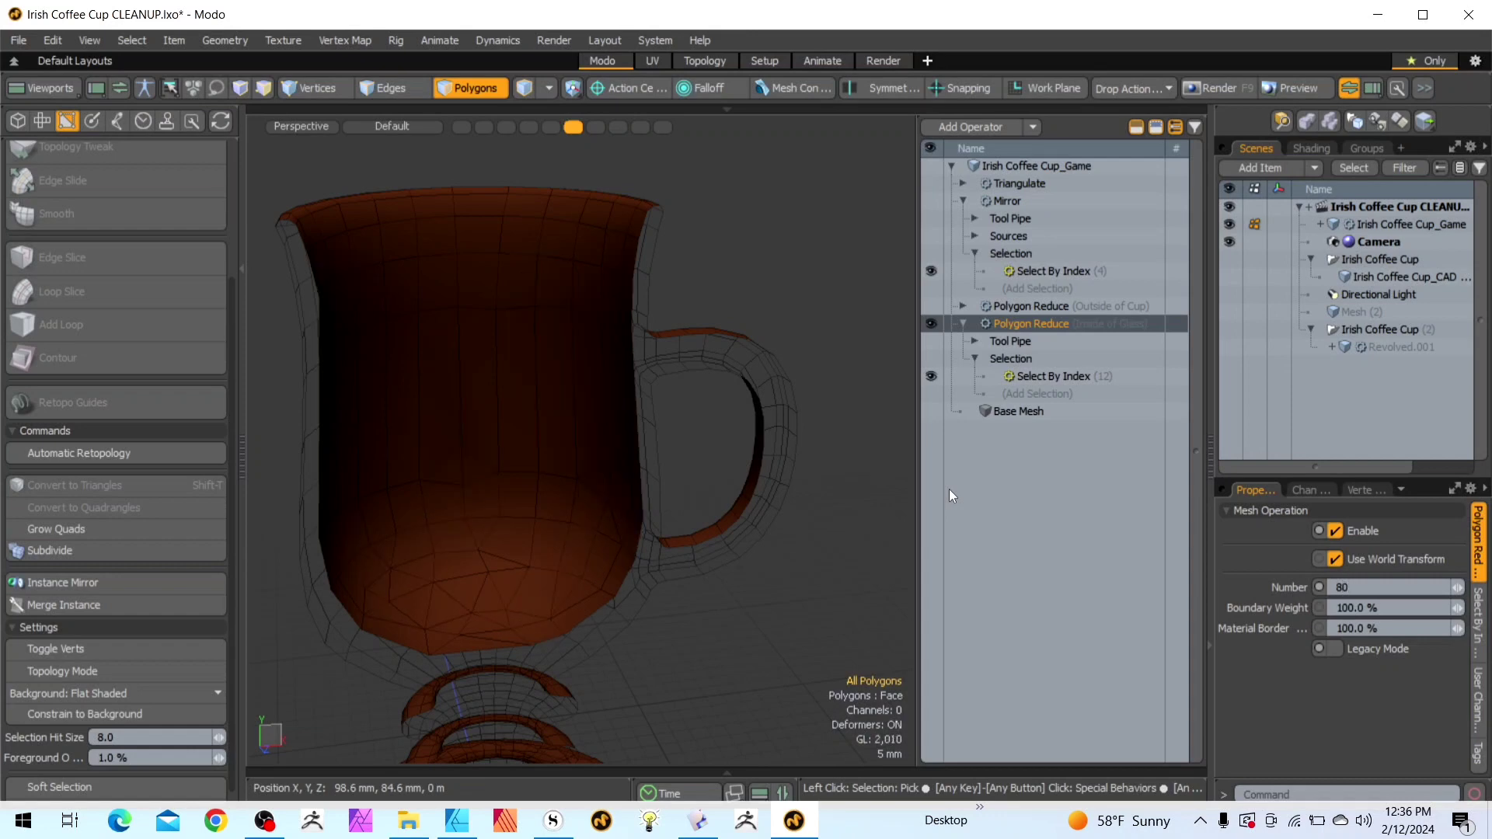
{"action": "left_click", "coordinate": [1365, 587]}
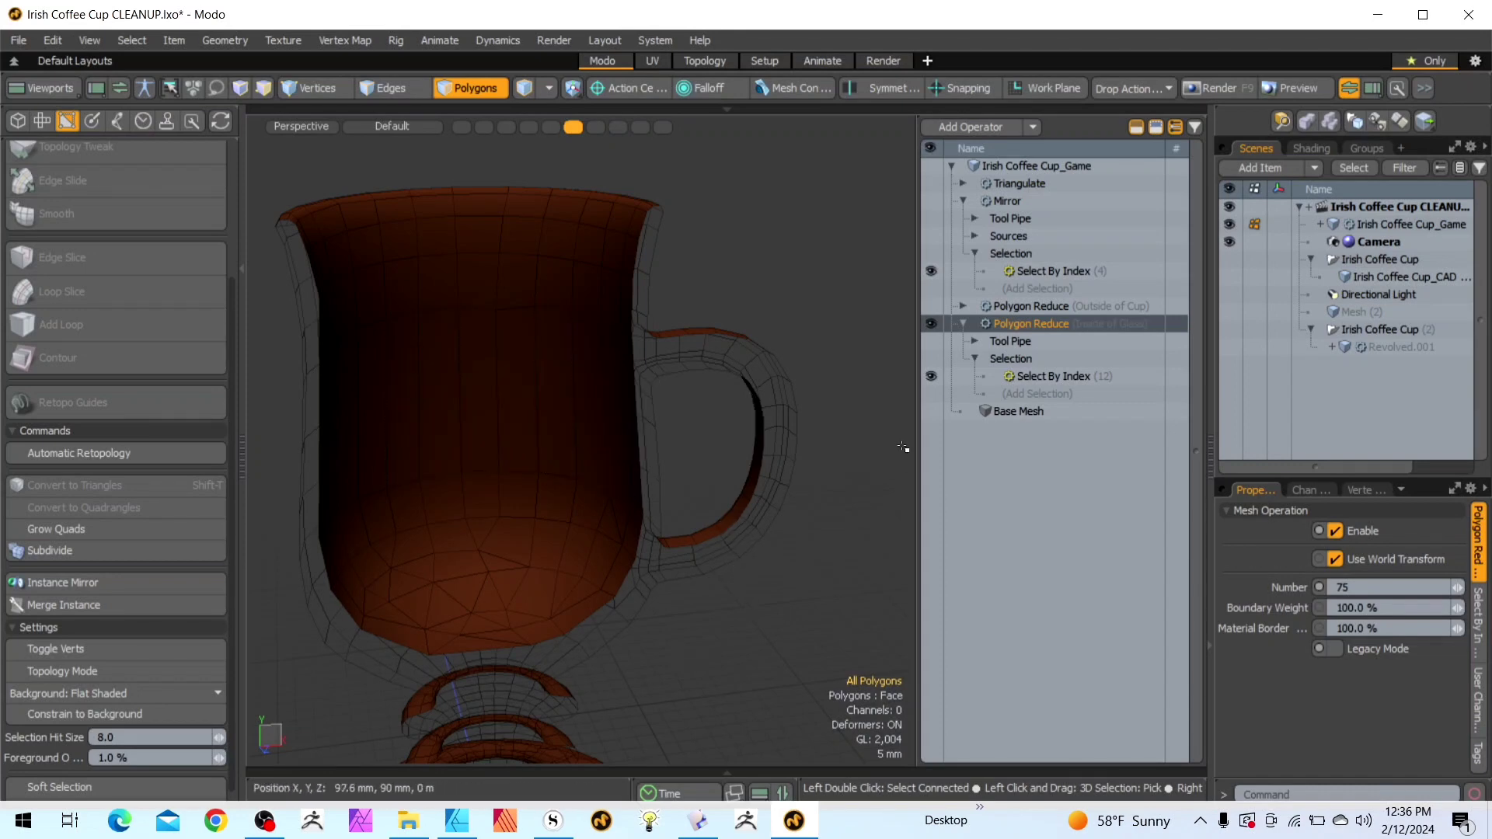
{"action": "scroll", "coordinate": [902, 447], "scroll_direction": "down", "scroll_amount": 2}
{"action": "scroll", "coordinate": [795, 398], "scroll_direction": "up", "scroll_amount": 2}
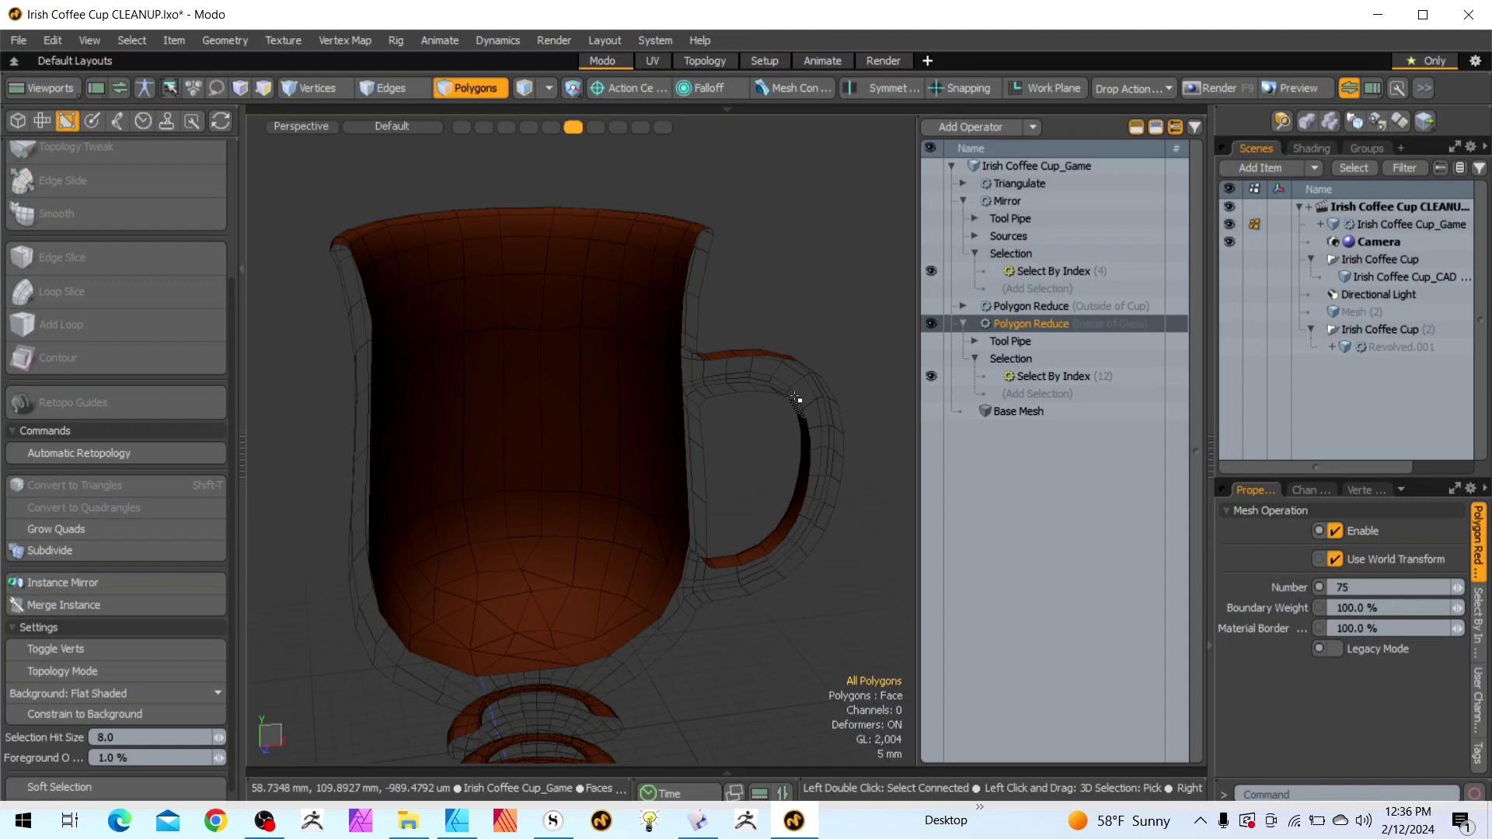
Expand the Outside of Cup reduction, select the Mirror's Select By Index, and assign all connected polygons of the halved cup to it
{"action": "left_click", "coordinate": [962, 306]}
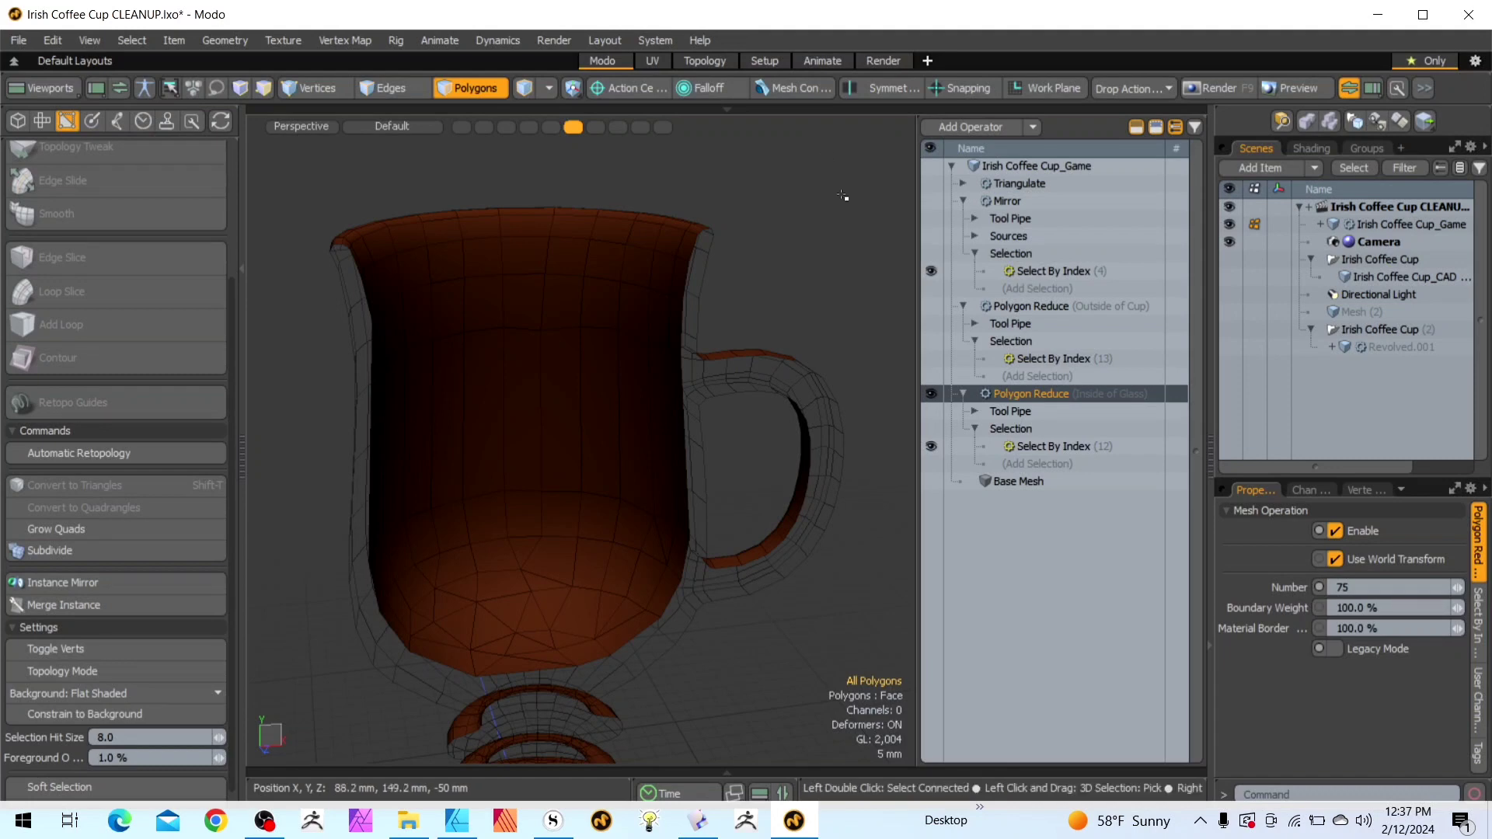
{"action": "scroll", "coordinate": [845, 233], "scroll_direction": "down", "scroll_amount": 2}
{"action": "left_click", "coordinate": [1036, 271]}
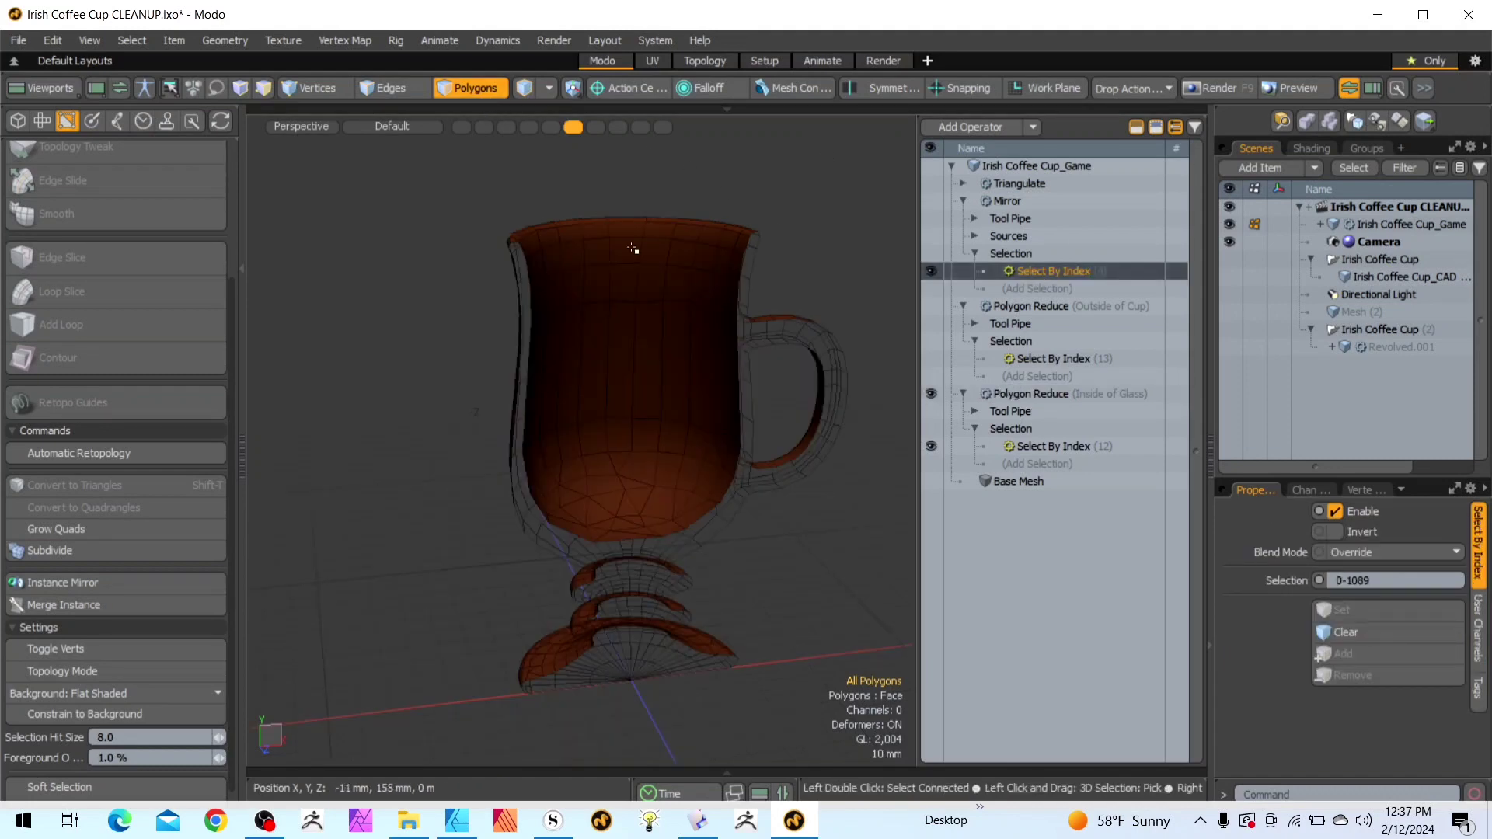
{"action": "left_click", "coordinate": [651, 282]}
{"action": "double_click", "coordinate": [651, 282]}
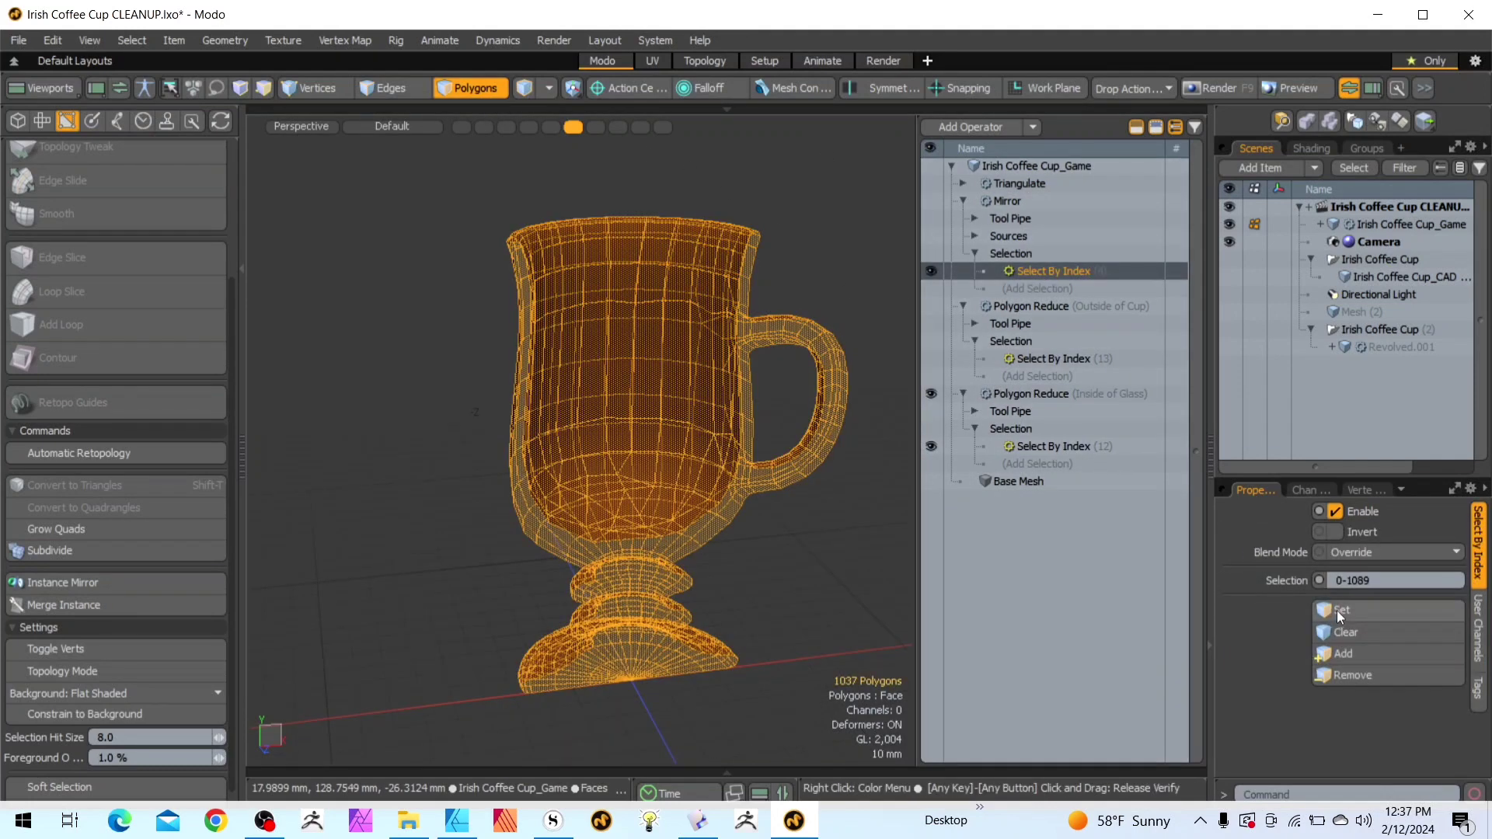
Enable the Mirror operation to complete the cup and clear the polygon selection
{"action": "left_click", "coordinate": [1001, 201]}
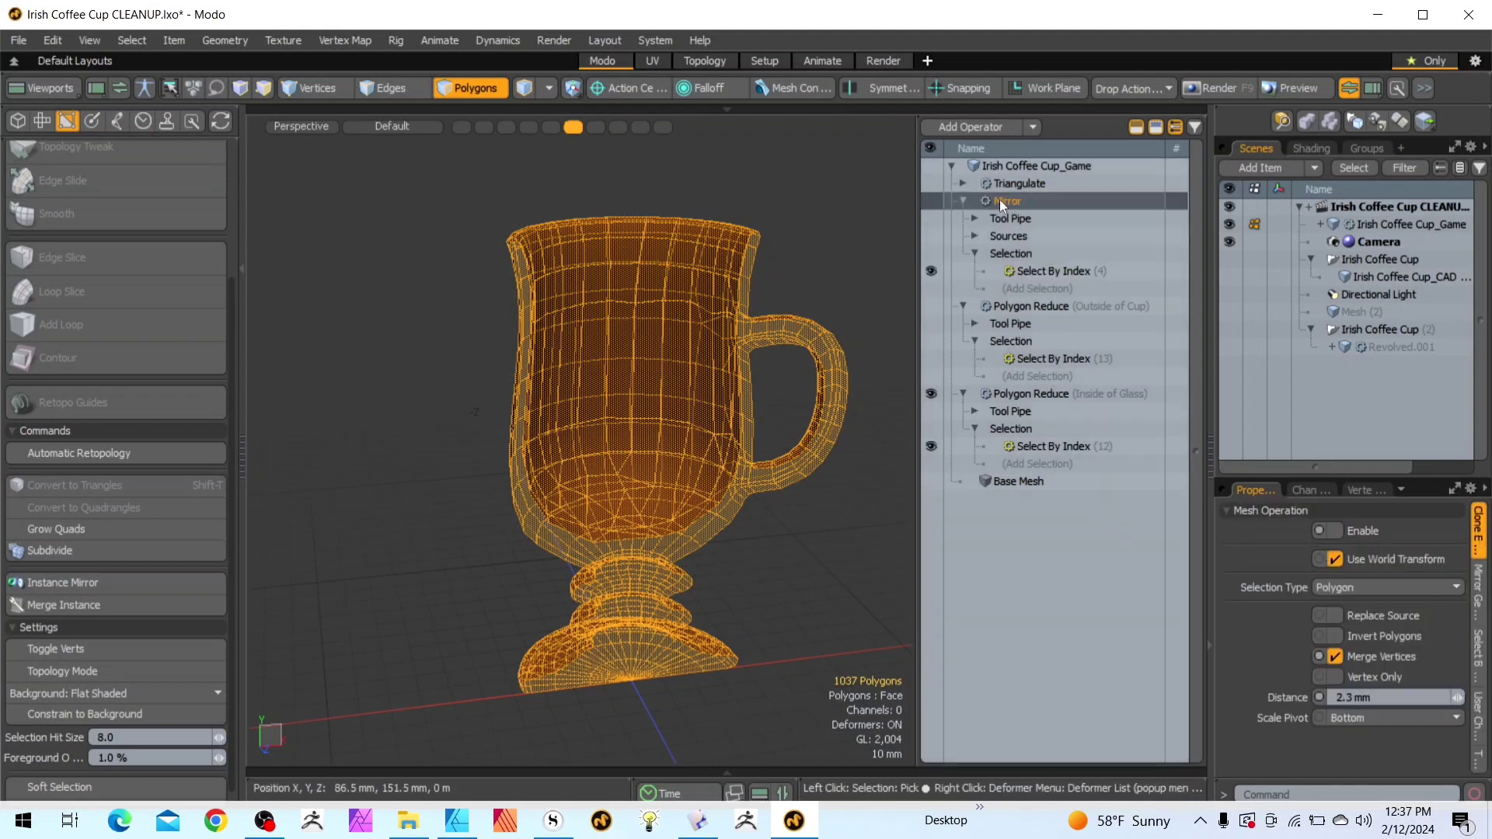
{"action": "left_click", "coordinate": [931, 201]}
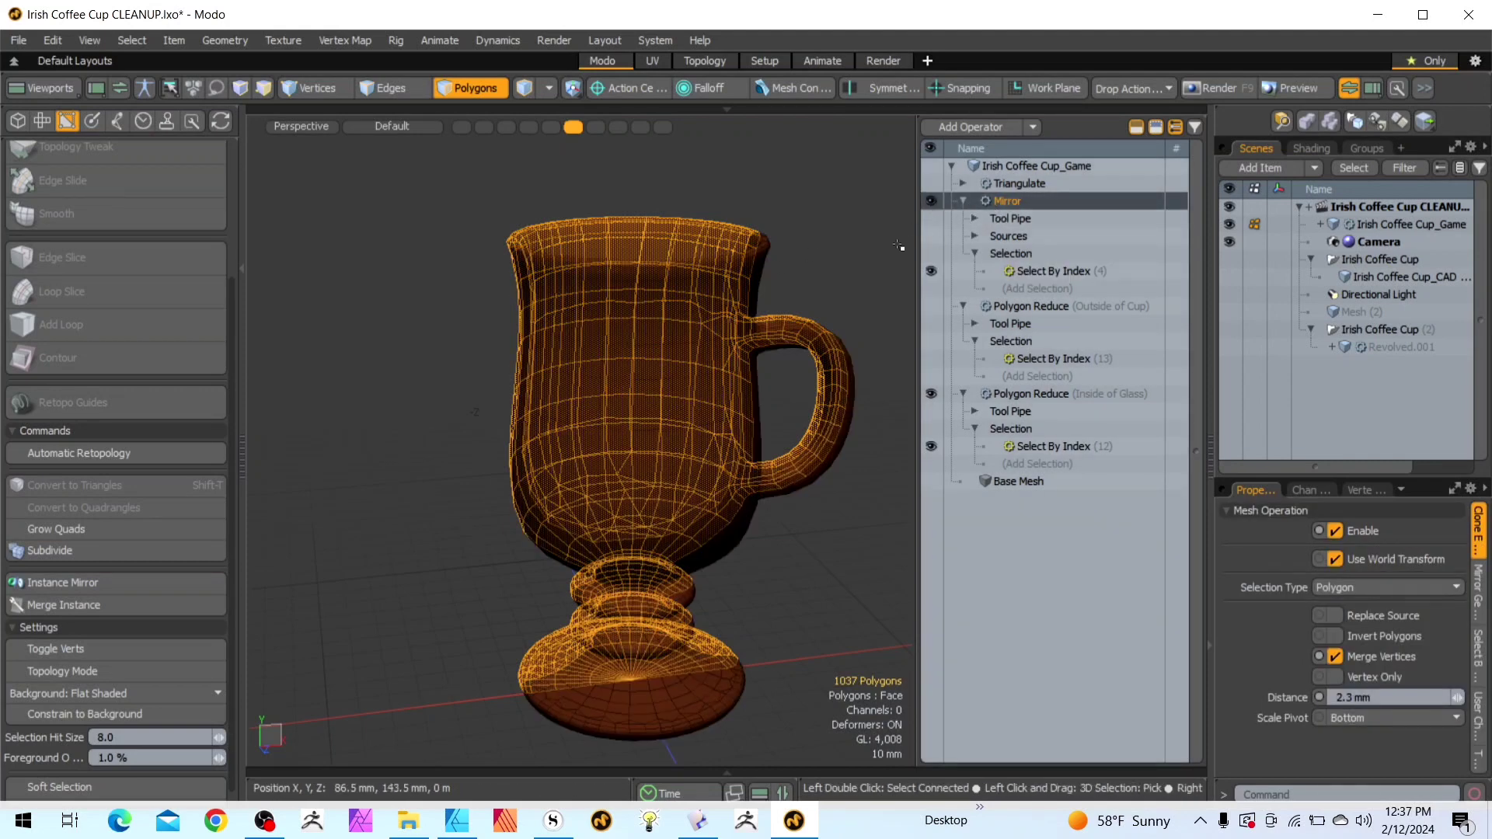
{"action": "left_click", "coordinate": [818, 257]}
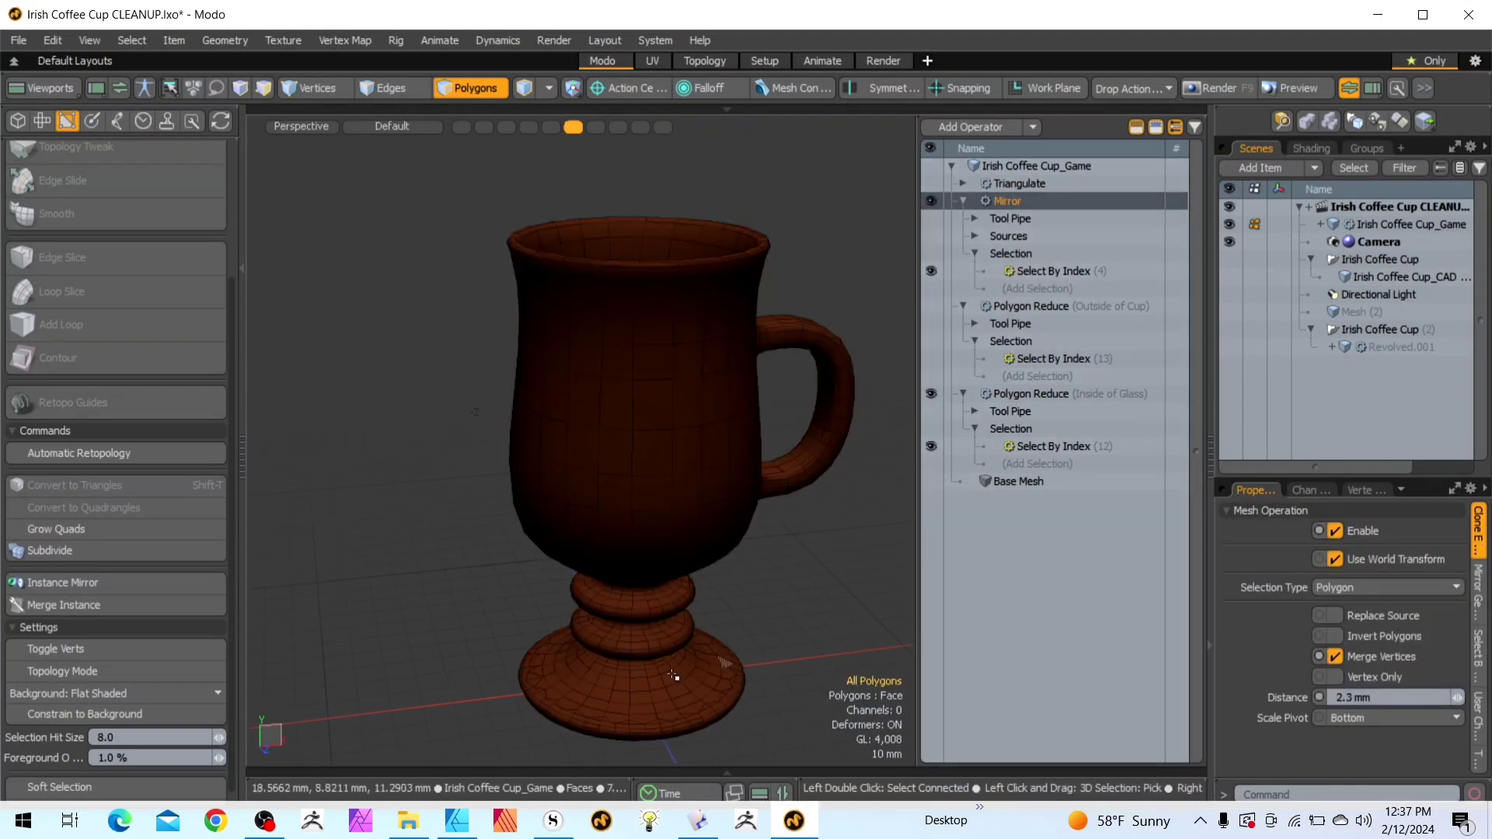
Turn off the Inside of Glass reduction and compare the full mirrored cup without it, including its underside
{"action": "left_click", "coordinate": [928, 206]}
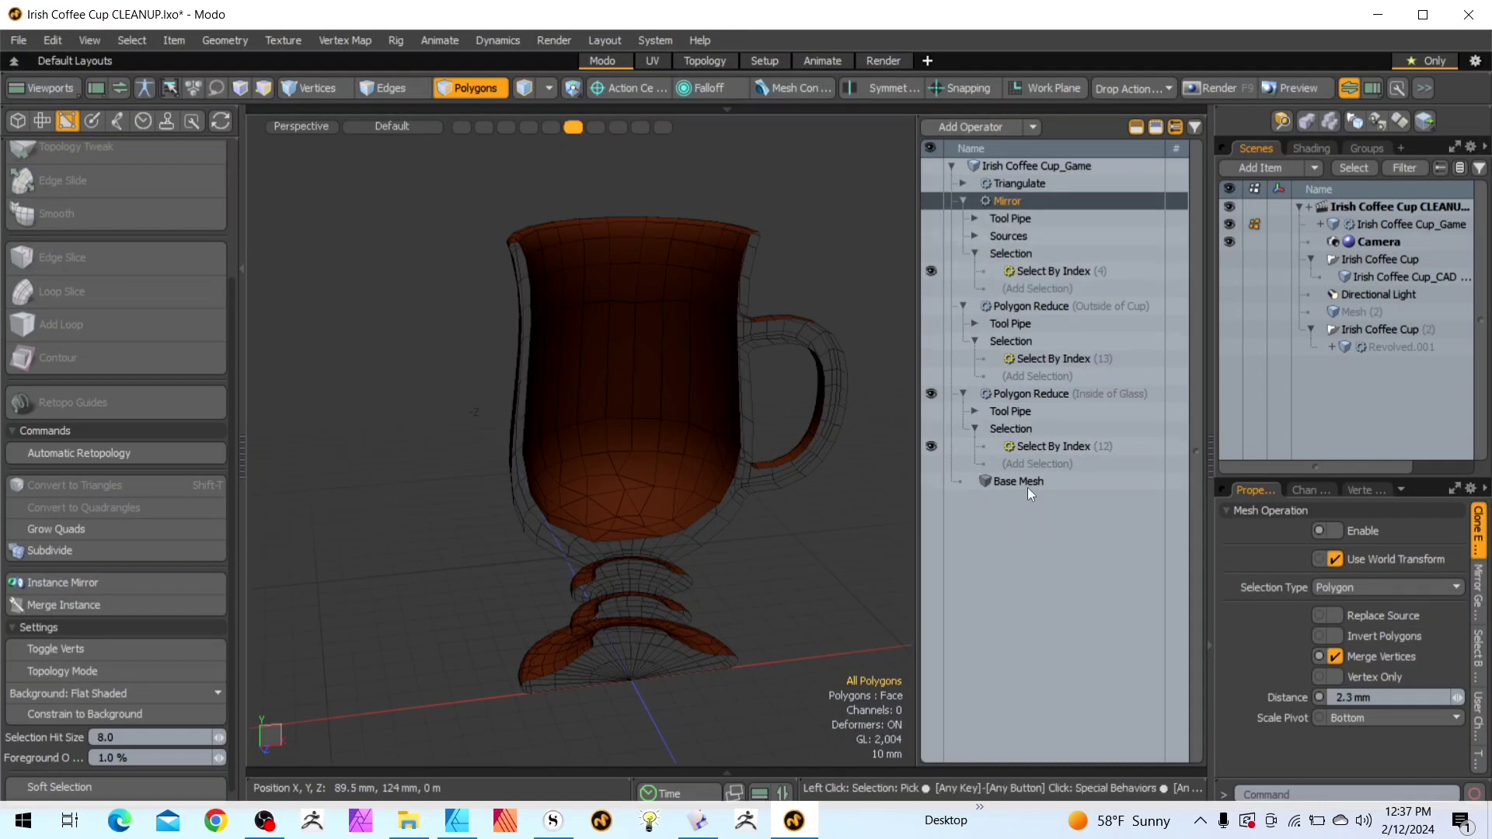
{"action": "left_click", "coordinate": [1009, 395]}
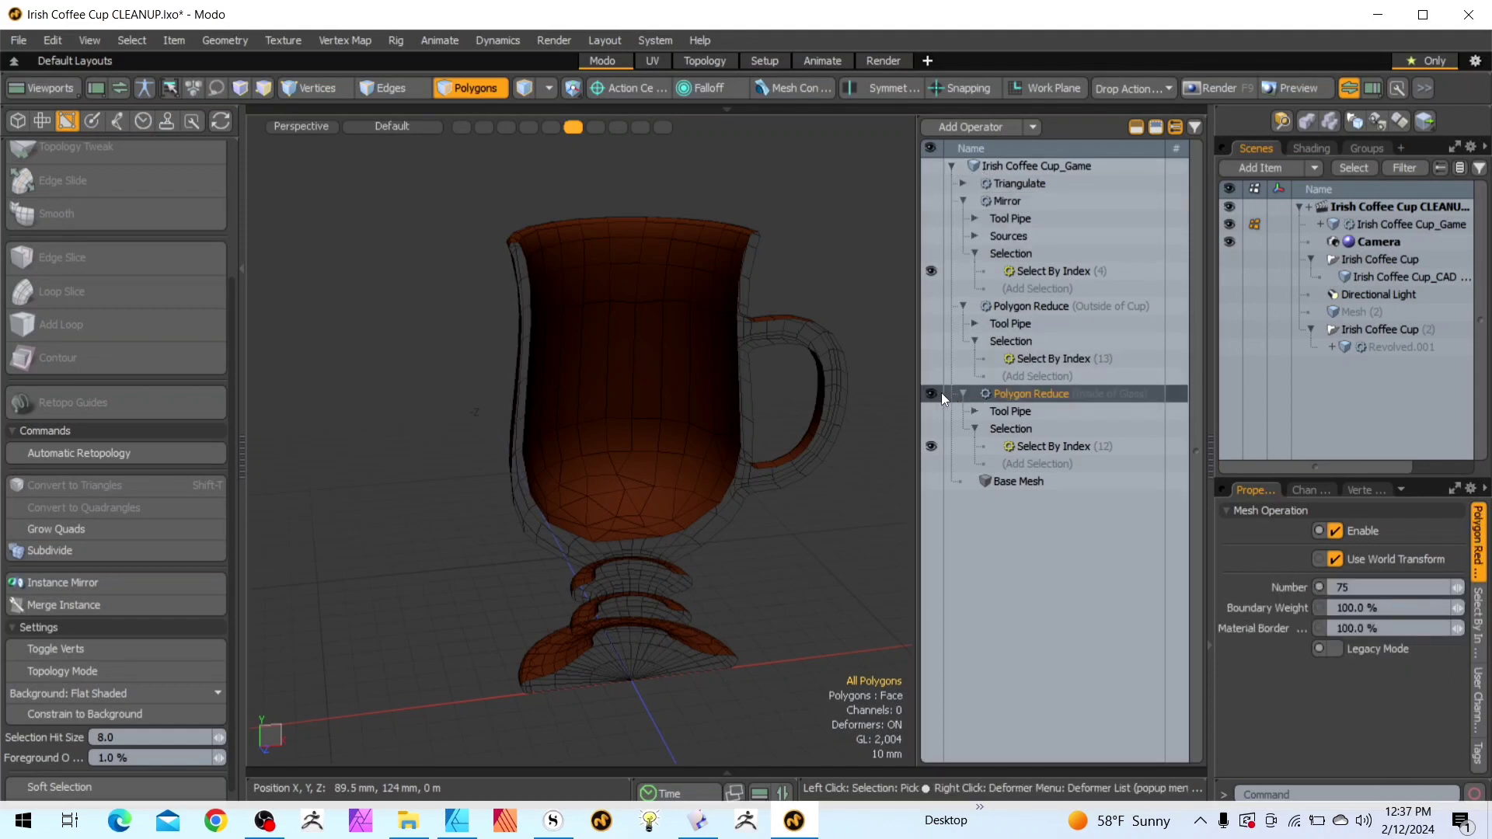
{"action": "left_click", "coordinate": [1008, 200]}
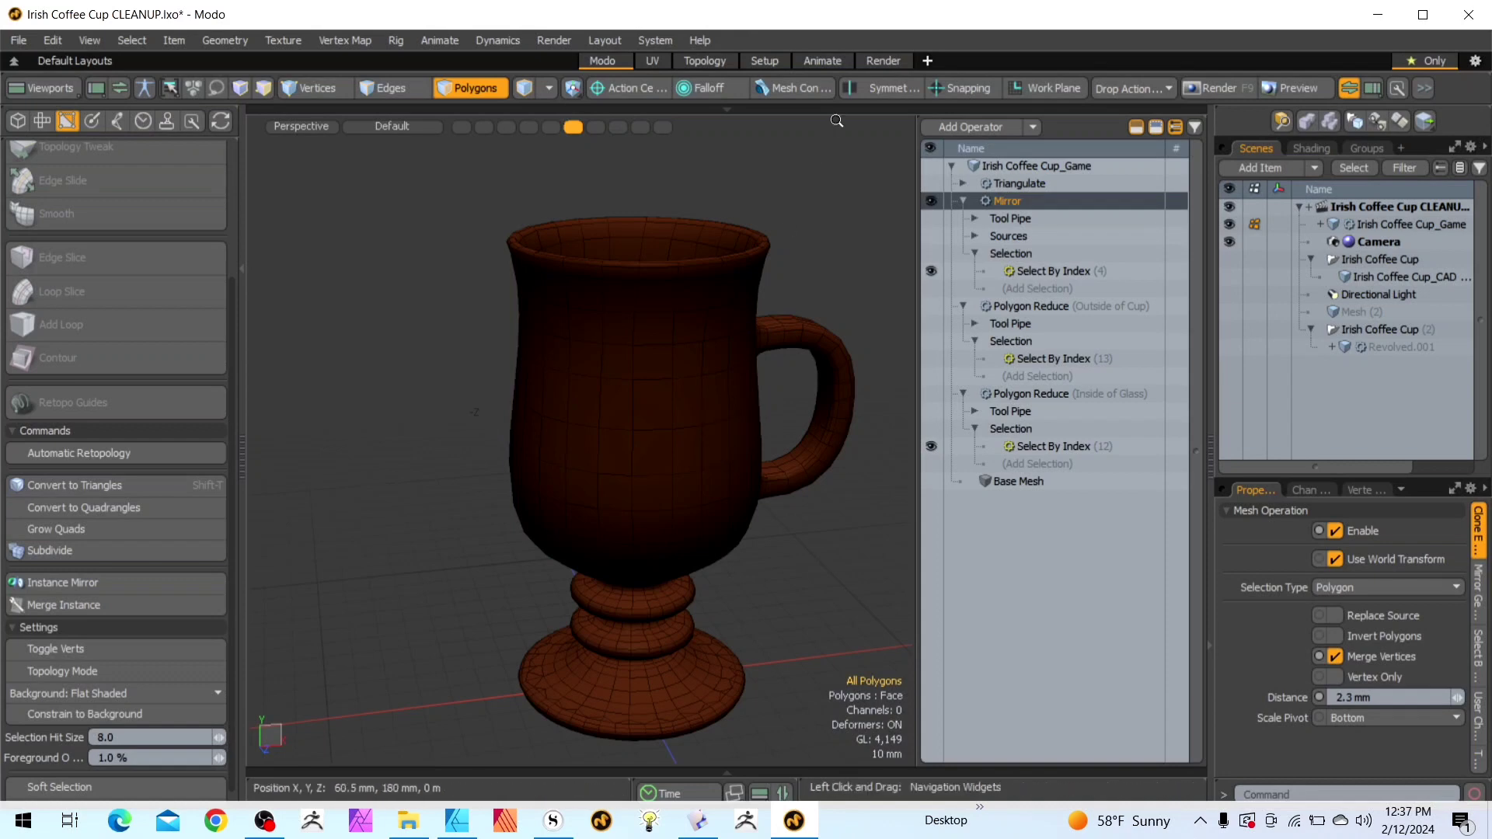
{"action": "left_click_drag", "start_coordinate": [825, 131], "coordinate": [735, 175]}
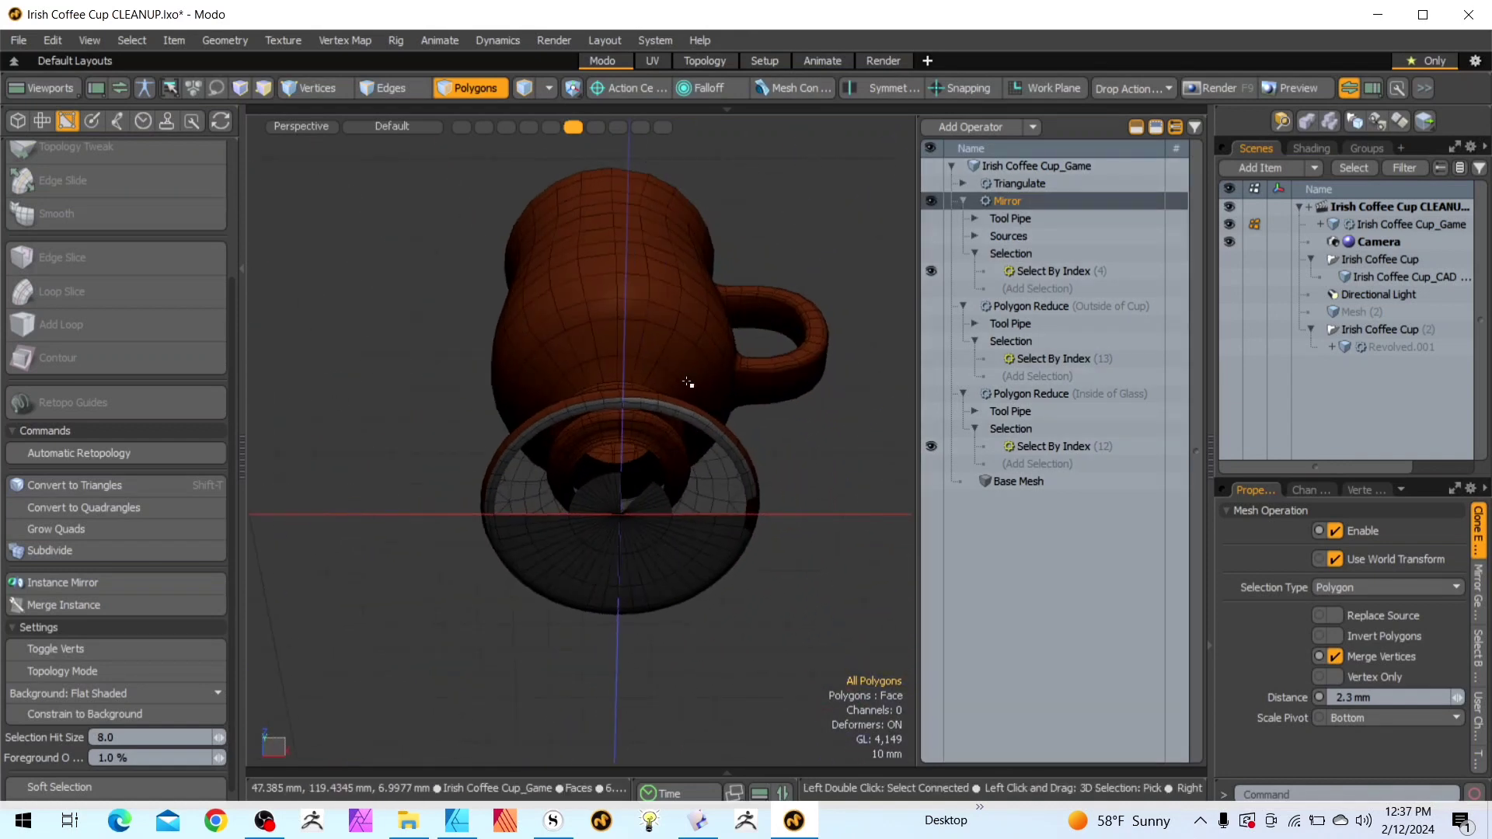
Disable the Mirror operation, then re-enable and select the Inside of Glass Polygon Reduce
{"action": "left_click", "coordinate": [931, 201]}
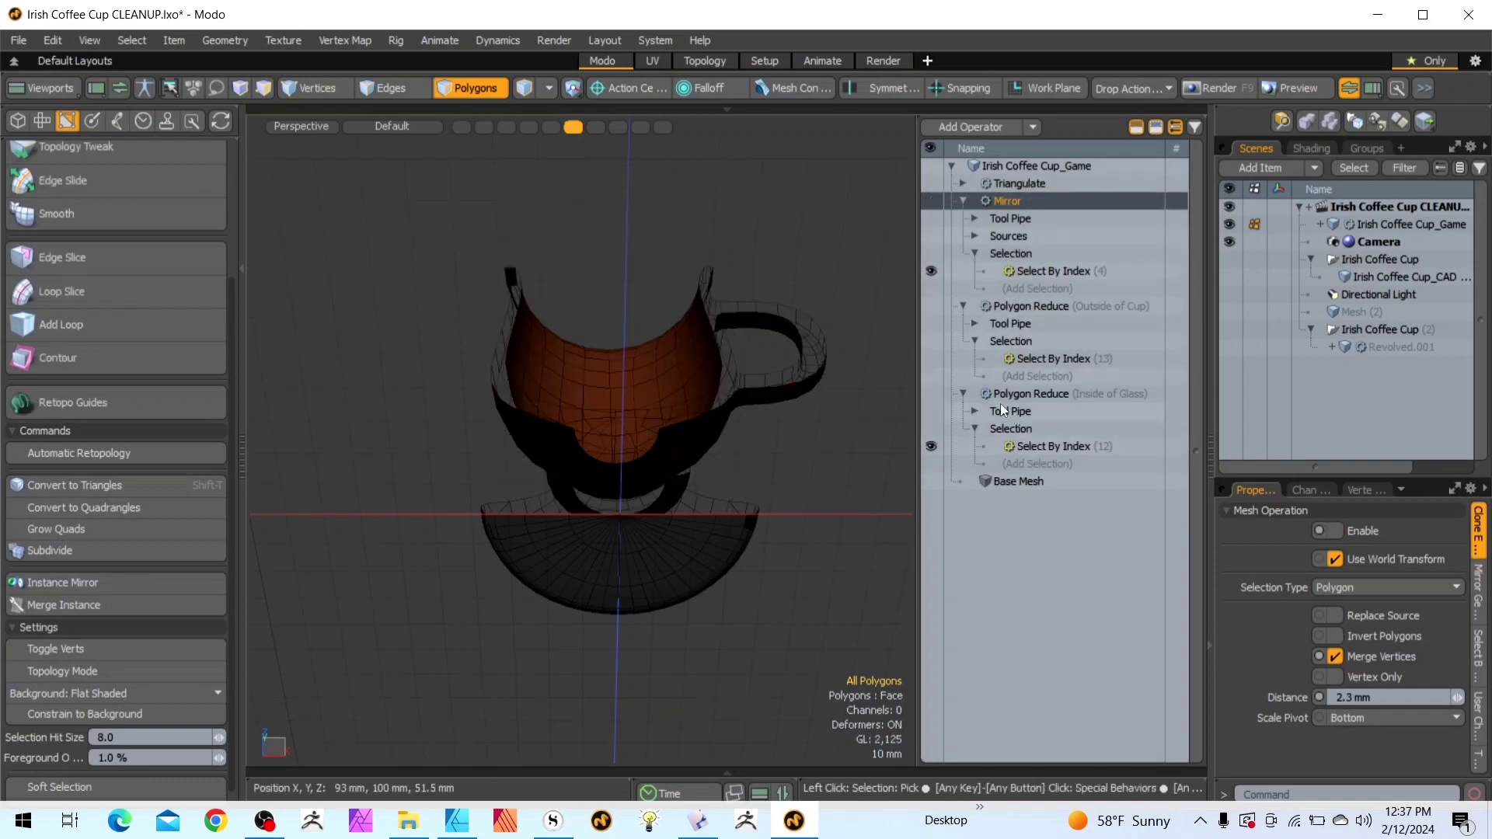
{"action": "left_click", "coordinate": [931, 394]}
{"action": "left_click", "coordinate": [1020, 394]}
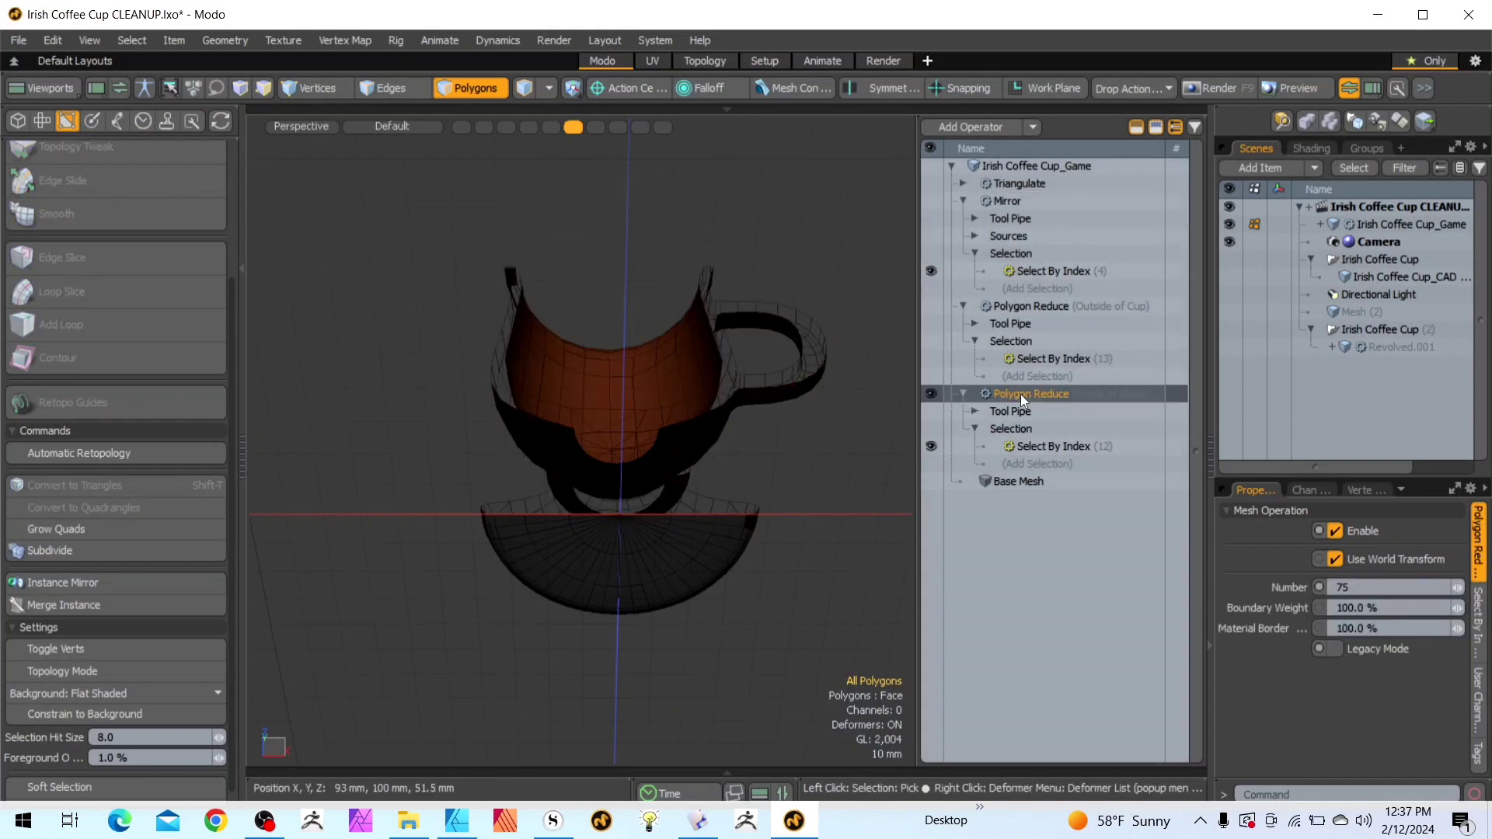
Select the strip of outer wall polygons around the handle joints on the halved cup
{"action": "scroll", "coordinate": [643, 391], "scroll_direction": "up", "scroll_amount": 2}
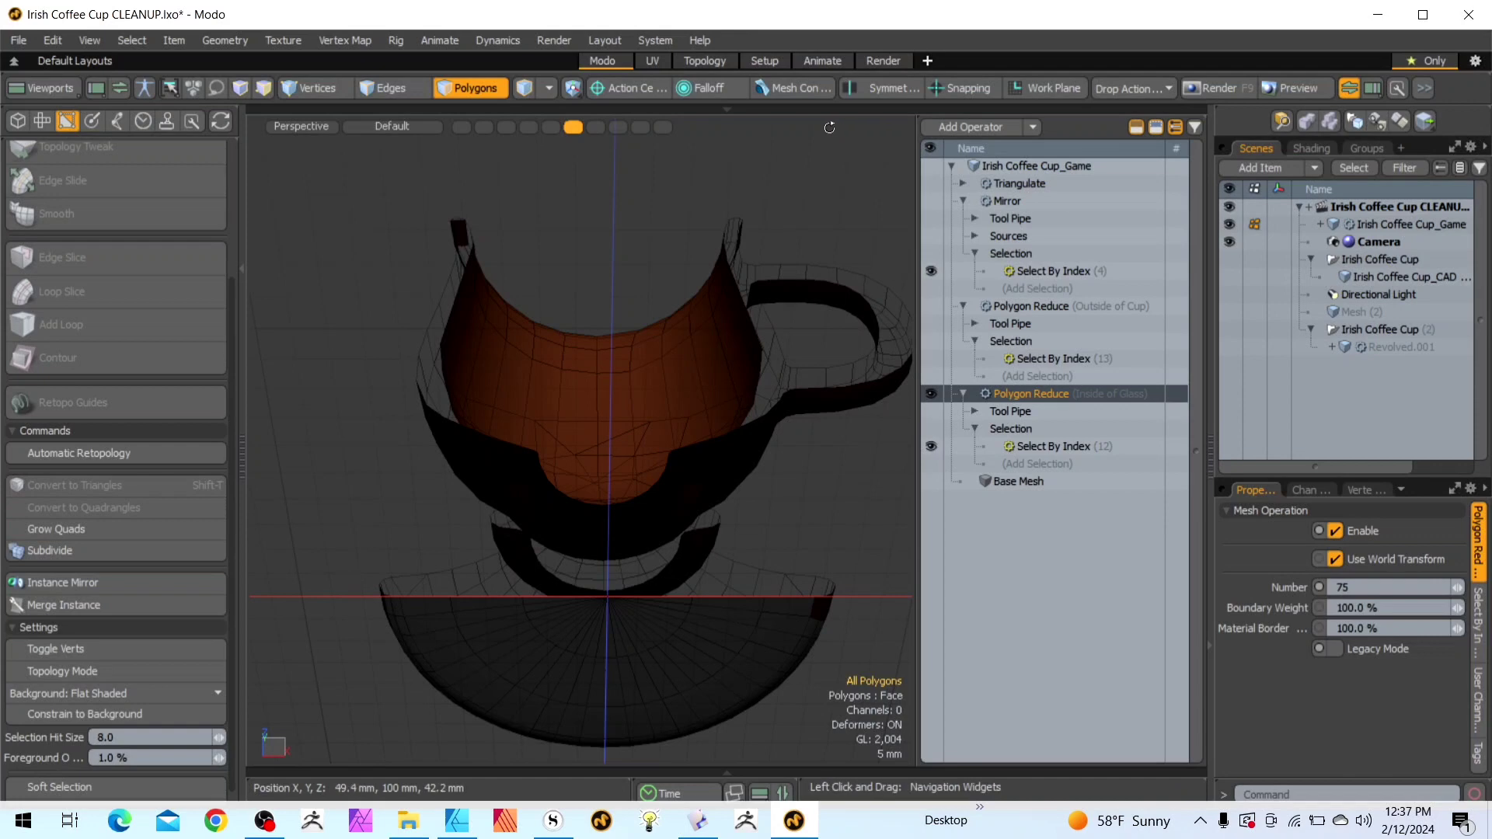
{"action": "left_click_drag", "start_coordinate": [829, 127], "coordinate": [821, 207]}
{"action": "mouse_move", "coordinate": [395, 237]}
{"action": "left_mouse_down"}
{"action": "mouse_move", "coordinate": [466, 241]}
{"action": "mouse_move", "coordinate": [405, 355]}
{"action": "mouse_move", "coordinate": [460, 303]}
{"action": "mouse_move", "coordinate": [393, 457]}
{"action": "mouse_move", "coordinate": [443, 417]}
{"action": "mouse_move", "coordinate": [474, 466]}
{"action": "left_mouse_up"}
{"action": "mouse_move", "coordinate": [459, 528]}
{"action": "left_mouse_down"}
{"action": "mouse_move", "coordinate": [427, 588]}
{"action": "mouse_move", "coordinate": [440, 464]}
{"action": "left_mouse_up"}
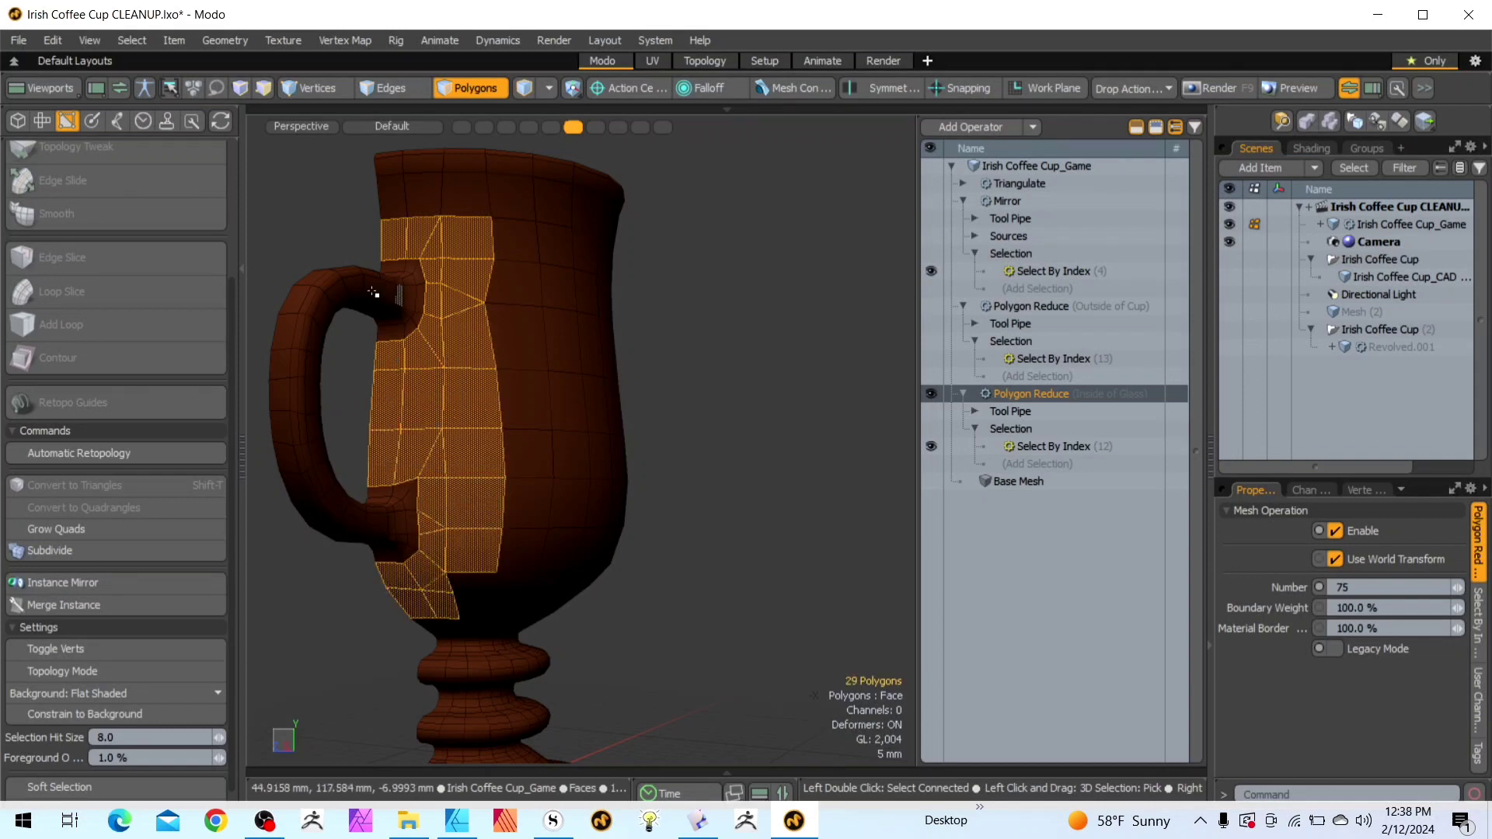
Add the outer polygons of the lower bowl to the selection, from below the handle across to the opposite side
{"action": "scroll", "coordinate": [495, 340], "scroll_direction": "down", "scroll_amount": 3}
{"action": "scroll", "coordinate": [473, 471], "scroll_direction": "up", "scroll_amount": 5}
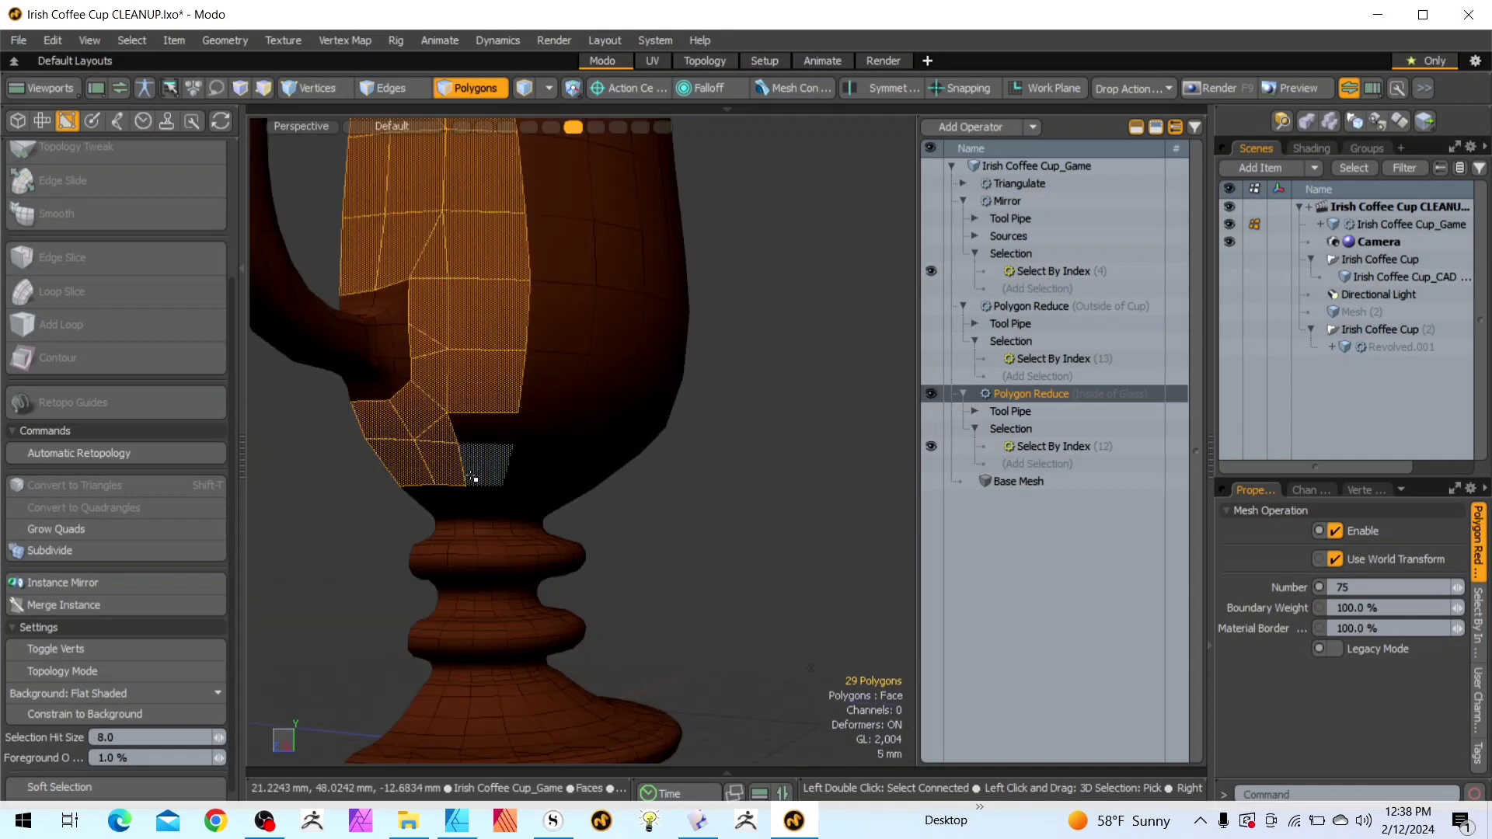
{"action": "mouse_move", "coordinate": [474, 476]}
{"action": "left_mouse_down", "text": "shift"}
{"action": "mouse_move", "coordinate": [438, 496]}
{"action": "mouse_move", "coordinate": [544, 423]}
{"action": "mouse_move", "coordinate": [670, 429]}
{"action": "mouse_move", "coordinate": [658, 326]}
{"action": "mouse_move", "coordinate": [693, 332]}
{"action": "mouse_move", "coordinate": [599, 433]}
{"action": "mouse_move", "coordinate": [645, 466]}
{"action": "left_mouse_up", "text": "shift"}
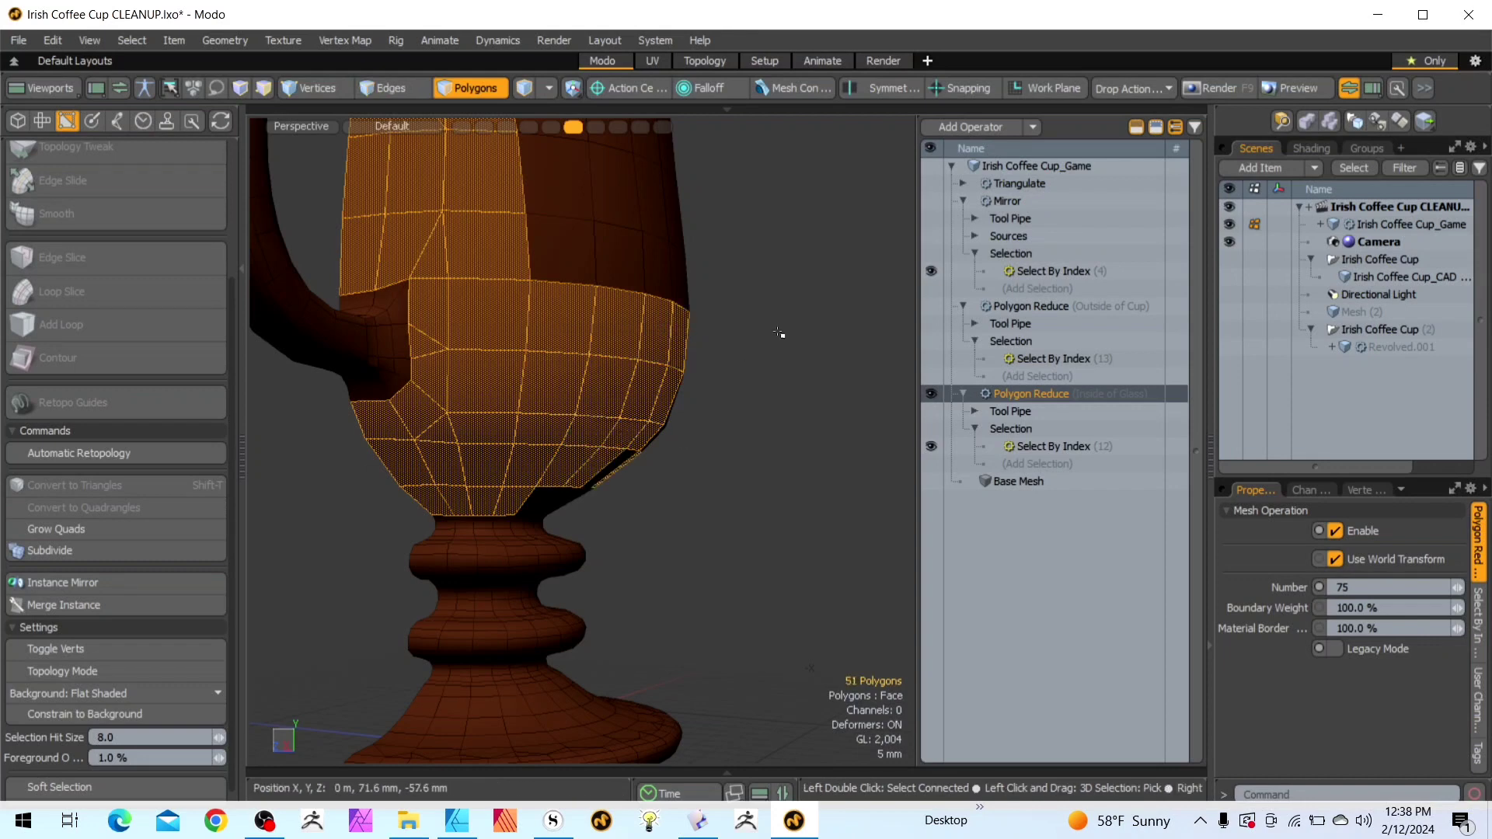
{"action": "scroll", "coordinate": [843, 226], "scroll_direction": "down", "scroll_amount": 5}
{"action": "left_click_drag", "start_coordinate": [836, 134], "coordinate": [833, 136], "text": "alt"}
{"action": "scroll", "coordinate": [618, 348], "scroll_direction": "up", "scroll_amount": 3}
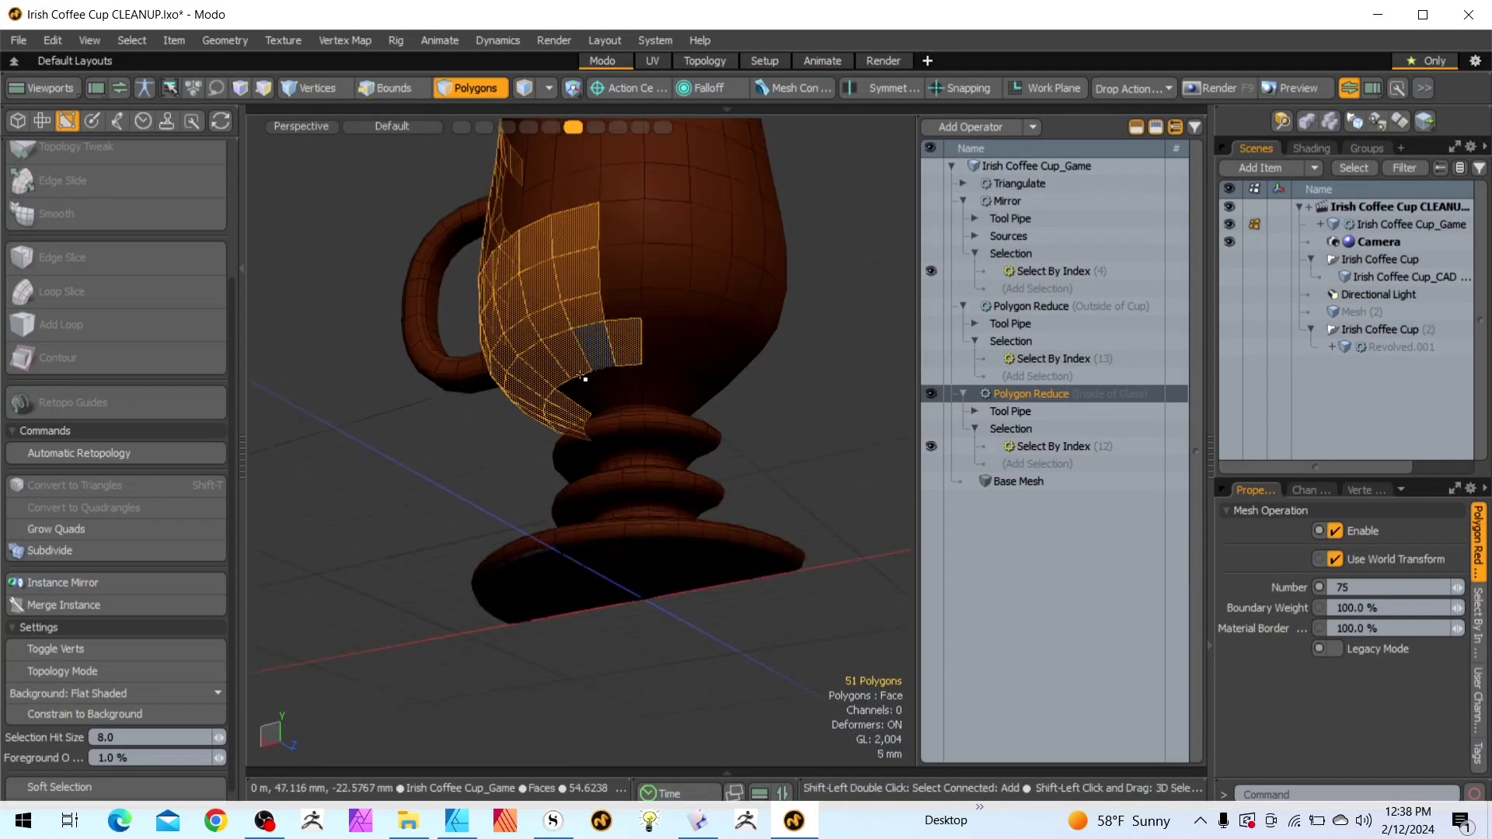
{"action": "mouse_move", "coordinate": [580, 395]}
{"action": "left_mouse_down", "text": "shift"}
{"action": "mouse_move", "coordinate": [661, 378]}
{"action": "mouse_move", "coordinate": [704, 398]}
{"action": "mouse_move", "coordinate": [644, 355]}
{"action": "mouse_move", "coordinate": [587, 351]}
{"action": "mouse_move", "coordinate": [646, 297]}
{"action": "mouse_move", "coordinate": [763, 332]}
{"action": "mouse_move", "coordinate": [608, 278]}
{"action": "mouse_move", "coordinate": [634, 228]}
{"action": "mouse_move", "coordinate": [738, 233]}
{"action": "mouse_move", "coordinate": [792, 267]}
{"action": "left_mouse_up", "text": "shift"}
{"action": "left_click_drag", "start_coordinate": [737, 209], "coordinate": [559, 191], "text": "shift"}
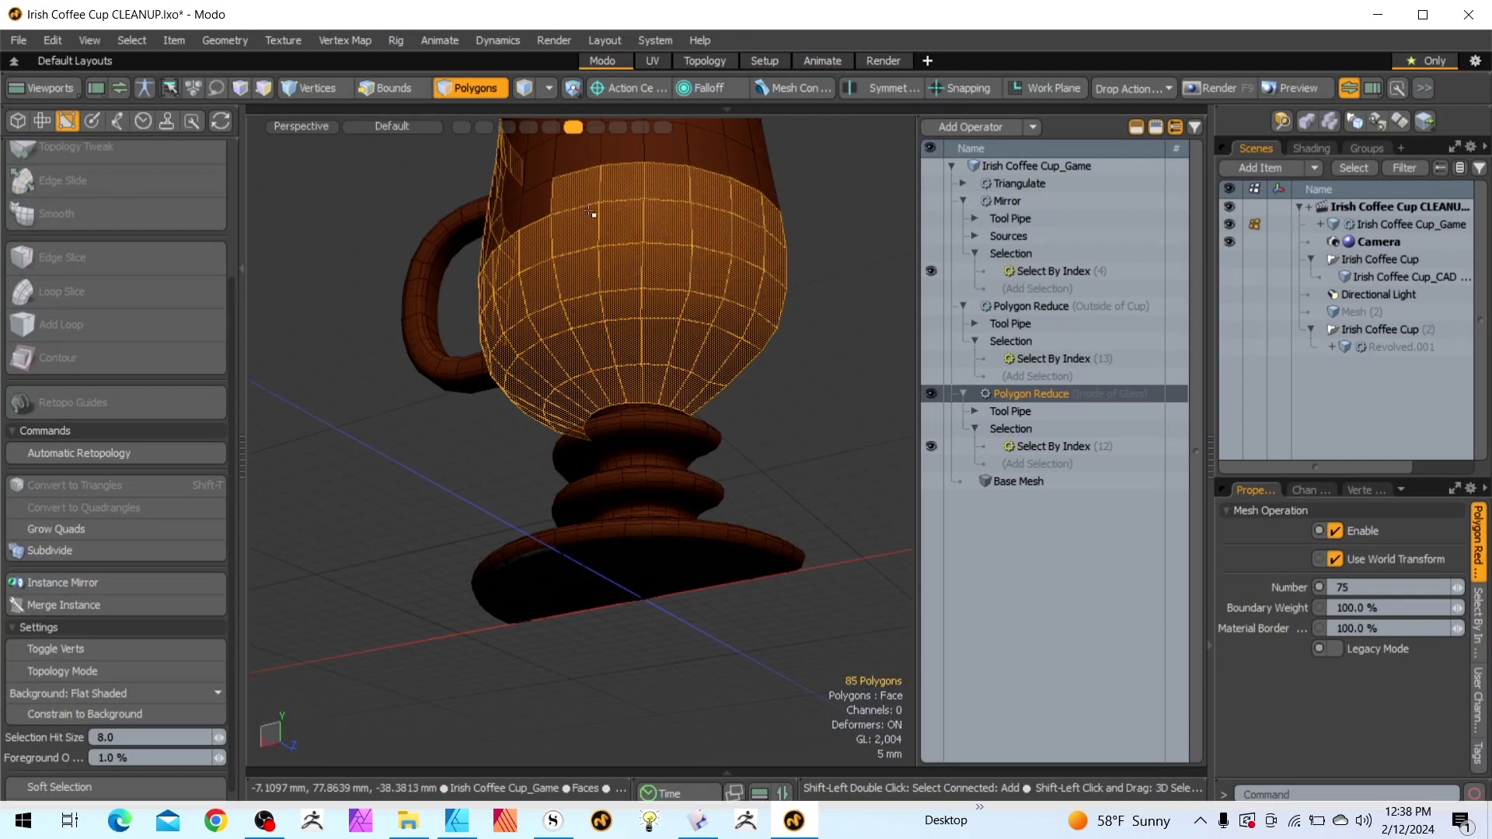
Extend the selection up the outer wall row by row to just below the rim, excluding the handle
{"action": "scroll", "coordinate": [559, 191], "scroll_direction": "down", "scroll_amount": 2}
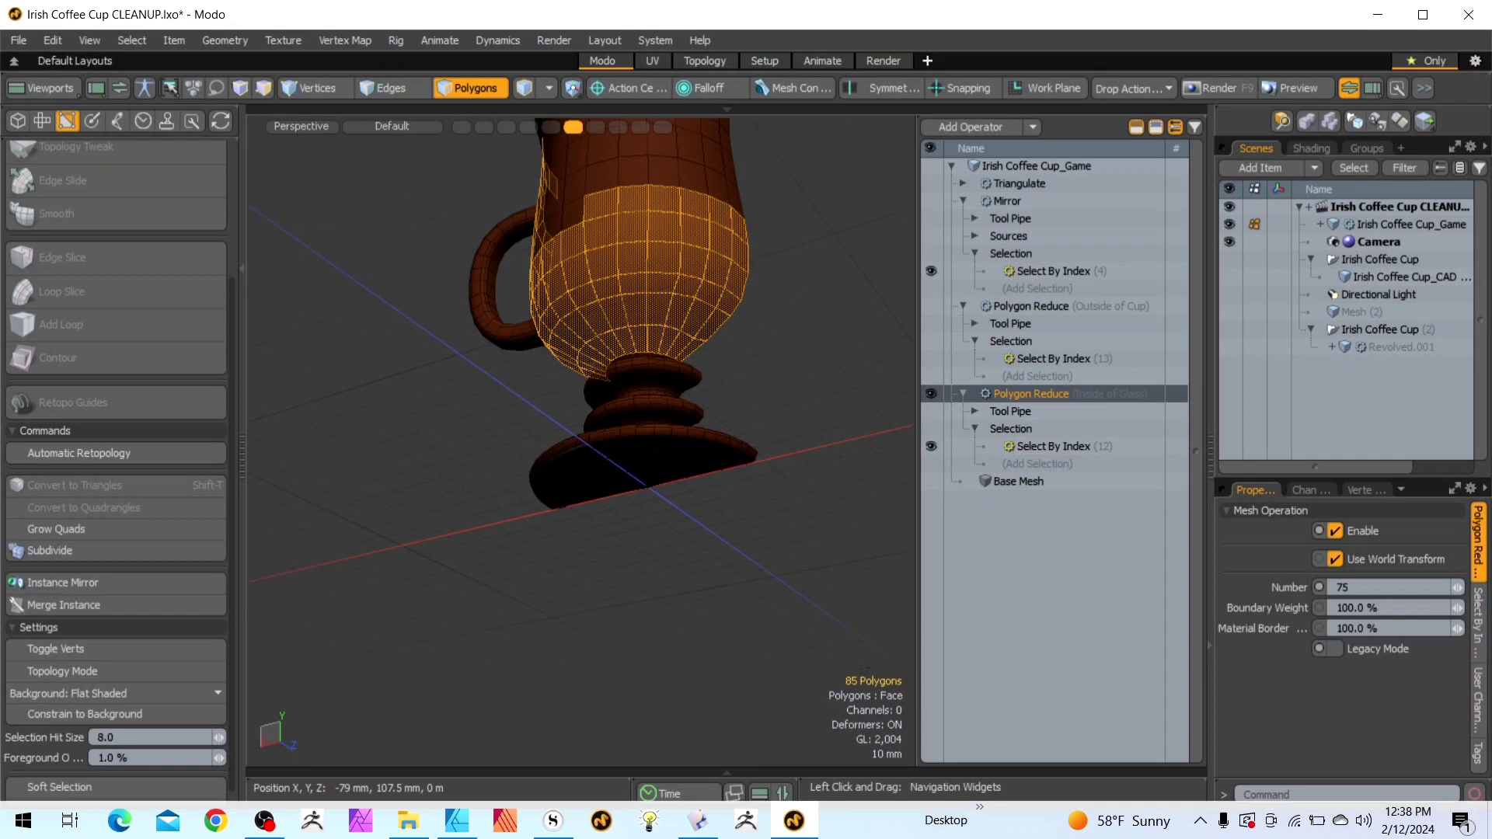
{"action": "mouse_move", "coordinate": [852, 126]}
{"action": "left_mouse_down"}
{"action": "mouse_move", "coordinate": [867, 126]}
{"action": "mouse_move", "coordinate": [853, 143]}
{"action": "mouse_move", "coordinate": [904, 191]}
{"action": "left_mouse_up"}
{"action": "mouse_move", "coordinate": [579, 286]}
{"action": "left_mouse_down", "text": "shift"}
{"action": "mouse_move", "coordinate": [660, 301]}
{"action": "mouse_move", "coordinate": [665, 289]}
{"action": "left_mouse_up", "text": "shift"}
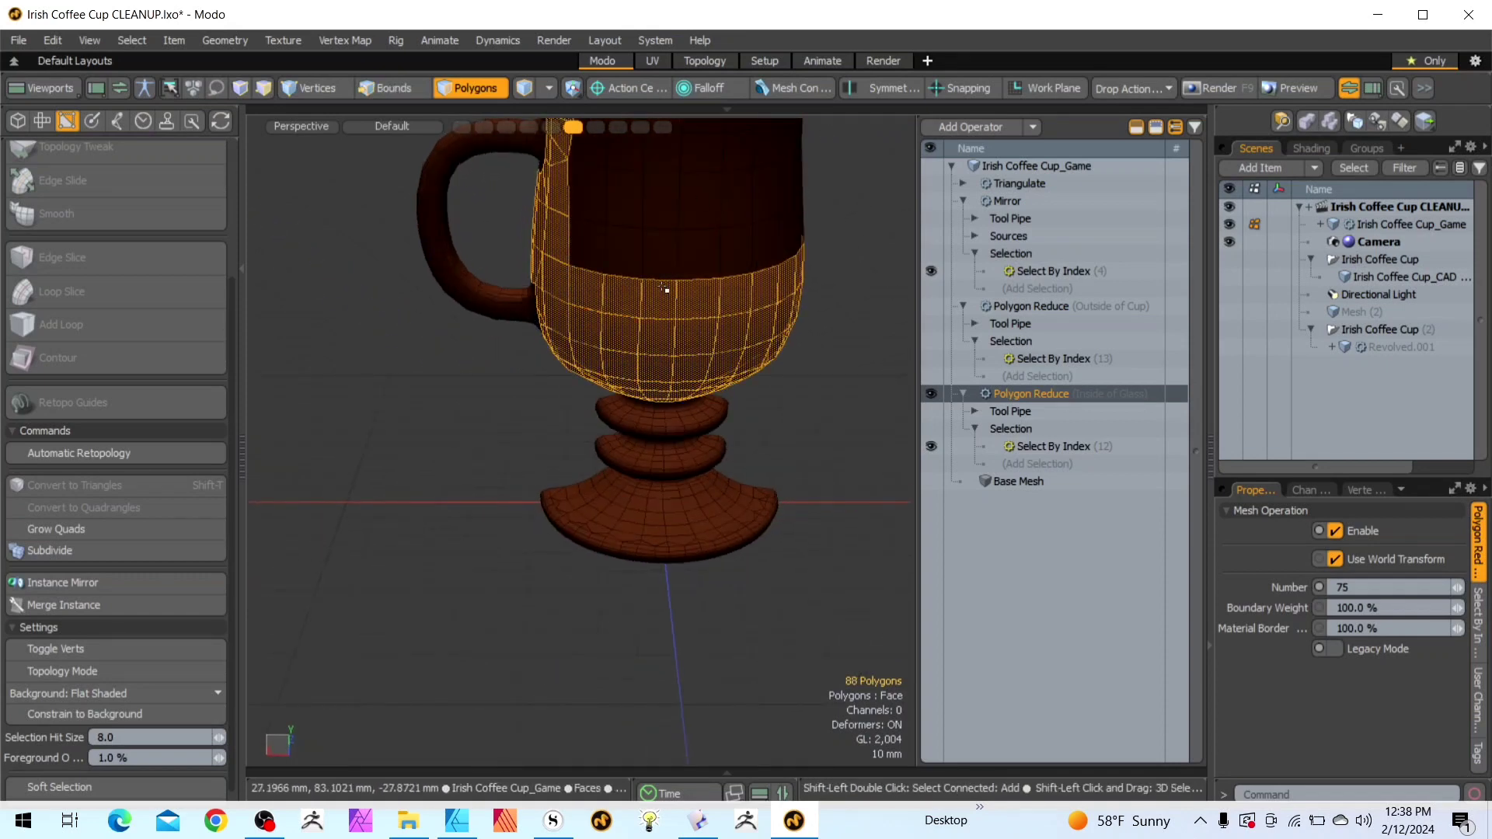
{"action": "left_click_drag", "start_coordinate": [584, 259], "coordinate": [817, 224], "text": "shift"}
{"action": "scroll", "coordinate": [786, 254], "scroll_direction": "down", "scroll_amount": 3}
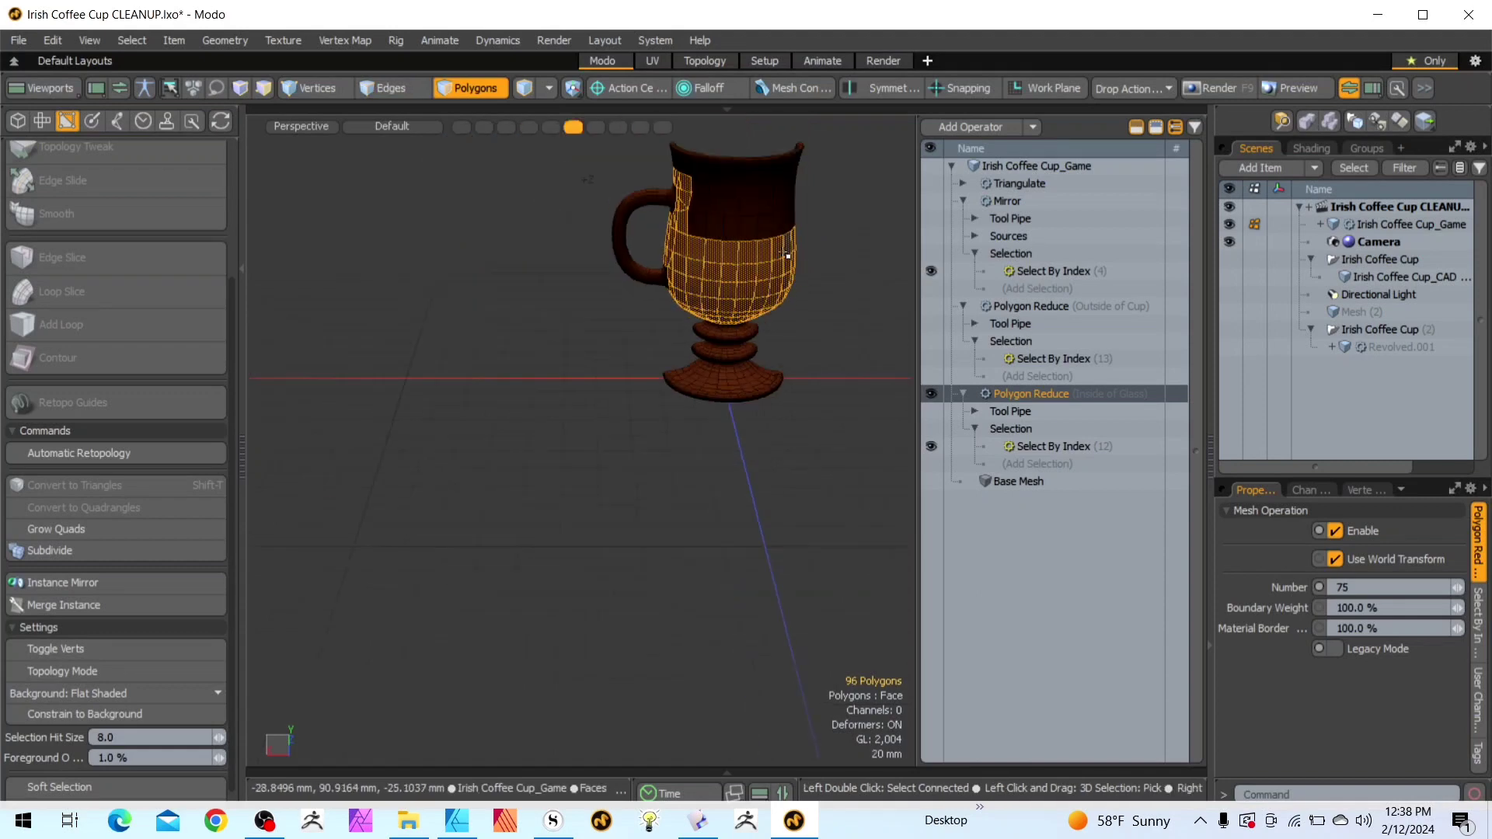
{"action": "scroll", "coordinate": [786, 254], "scroll_direction": "up", "scroll_amount": 5}
{"action": "mouse_move", "coordinate": [544, 280]}
{"action": "left_mouse_down", "text": "shift"}
{"action": "mouse_move", "coordinate": [436, 283]}
{"action": "mouse_move", "coordinate": [624, 279]}
{"action": "mouse_move", "coordinate": [799, 233]}
{"action": "left_mouse_up", "text": "shift"}
{"action": "scroll", "coordinate": [799, 233], "scroll_direction": "down", "scroll_amount": 3}
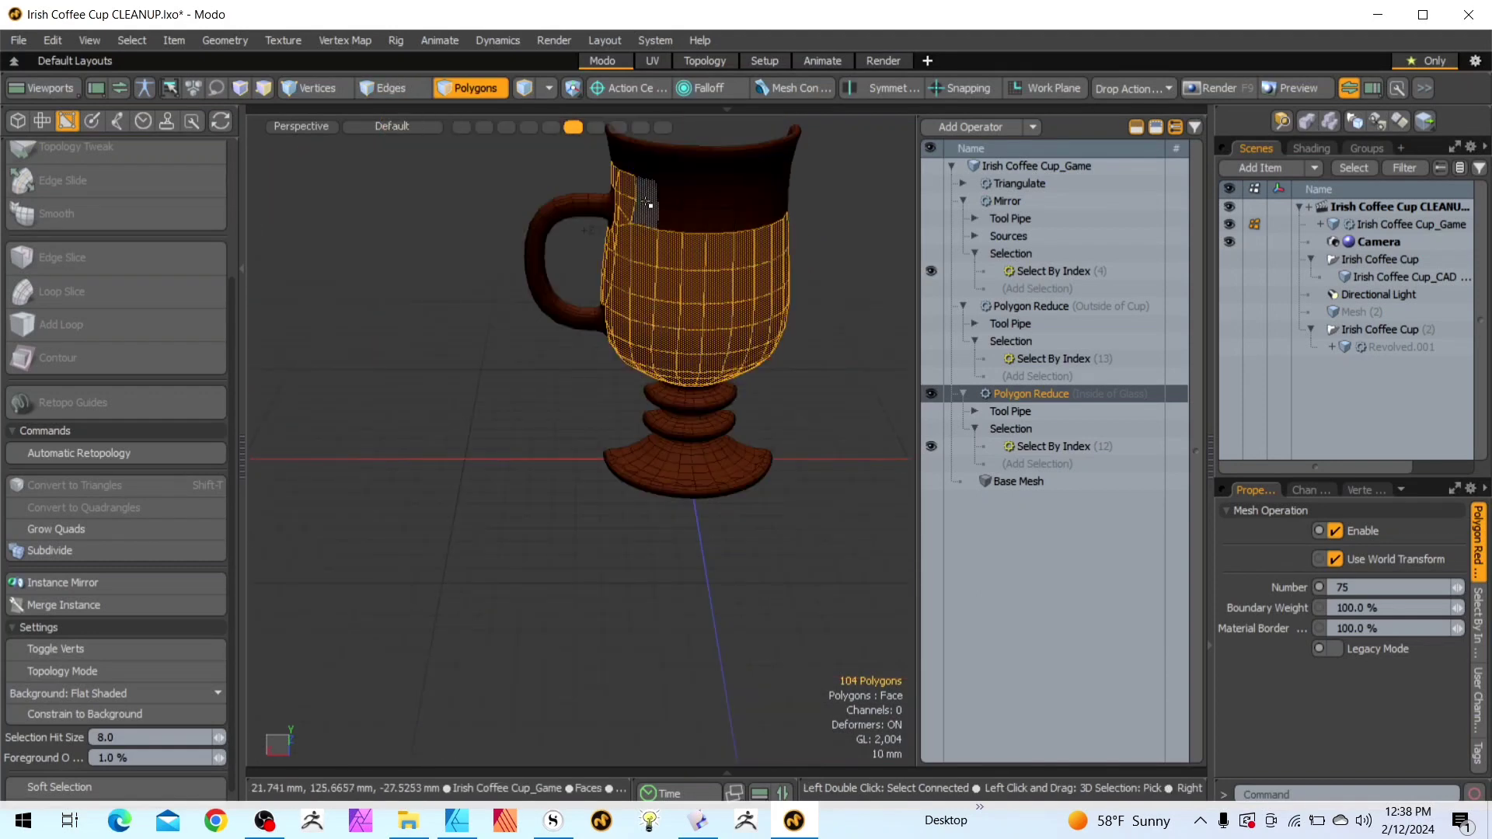
{"action": "mouse_move", "coordinate": [645, 209]}
{"action": "left_mouse_down", "text": "shift"}
{"action": "mouse_move", "coordinate": [664, 200]}
{"action": "mouse_move", "coordinate": [700, 225]}
{"action": "mouse_move", "coordinate": [770, 203]}
{"action": "left_mouse_up", "text": "shift"}
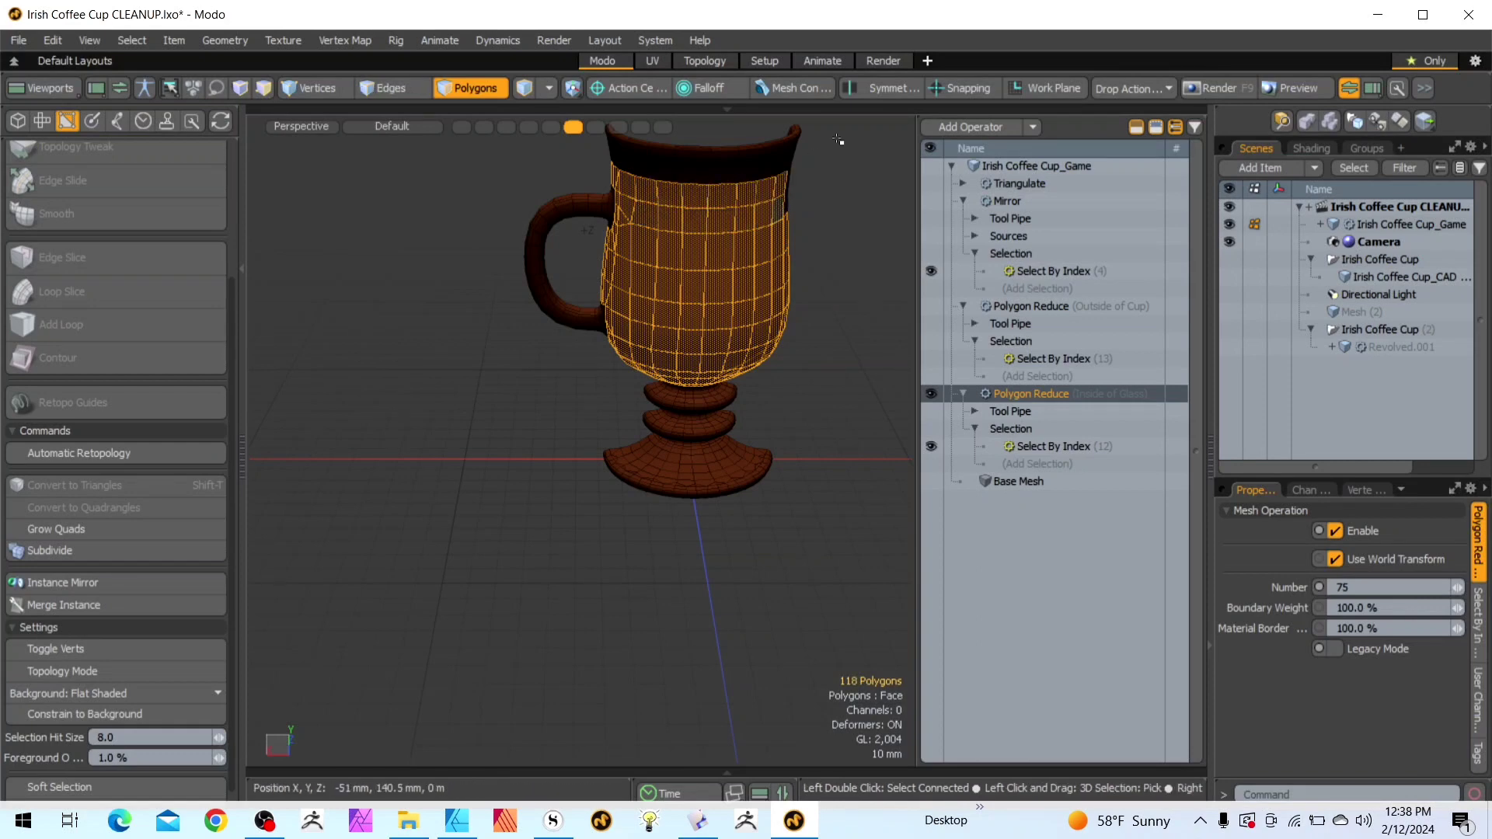
Add the missed outer wall polygons along the cut edge opposite the handle to the selection
{"action": "left_click_drag", "start_coordinate": [833, 130], "coordinate": [734, 138]}
{"action": "left_click_drag", "start_coordinate": [649, 225], "coordinate": [667, 210], "text": "shift"}
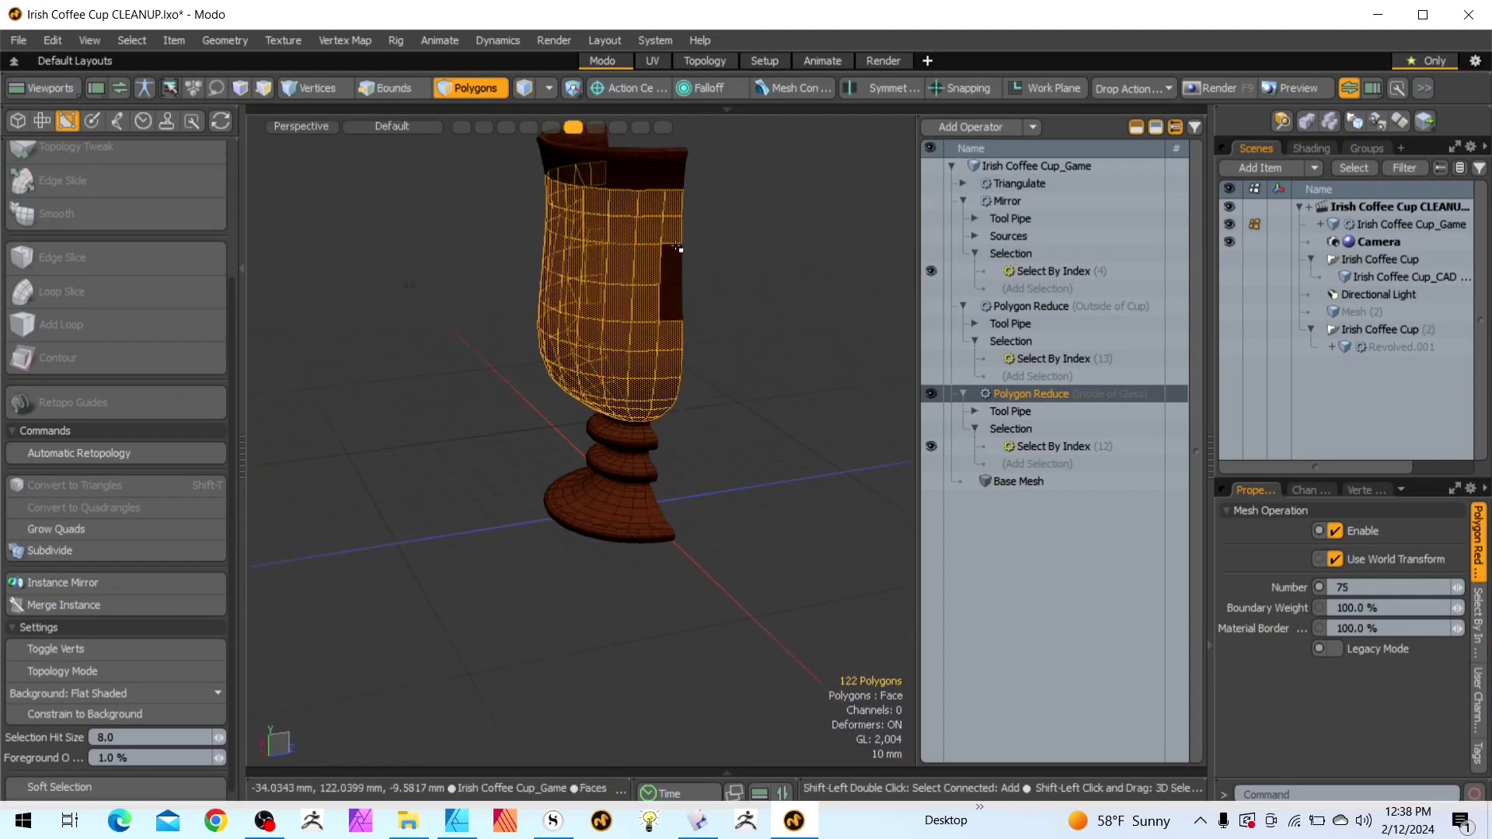
{"action": "scroll", "coordinate": [679, 315], "scroll_direction": "down", "scroll_amount": 2}
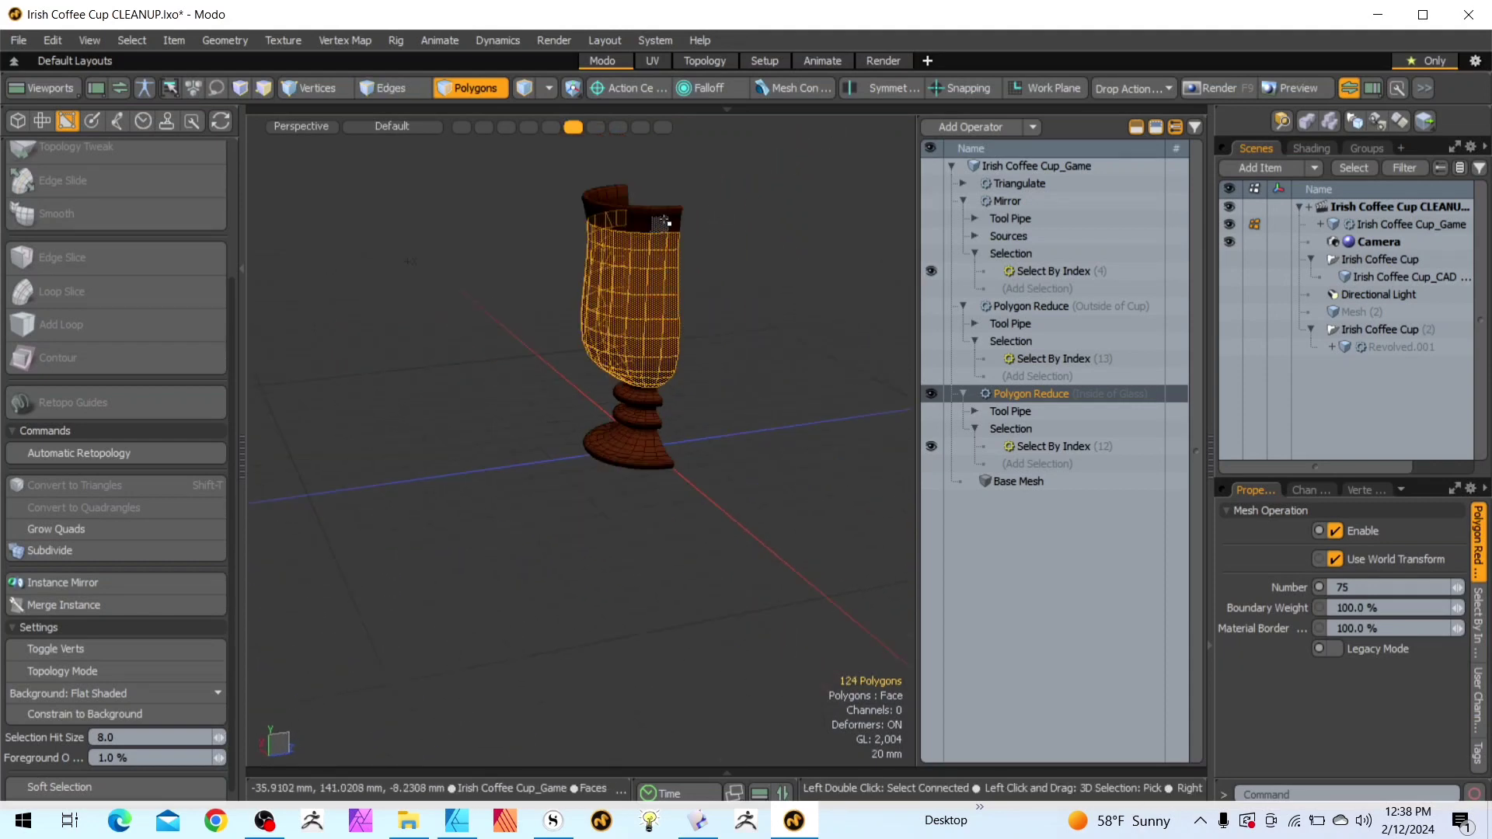
{"action": "scroll", "coordinate": [665, 224], "scroll_direction": "up", "scroll_amount": 3}
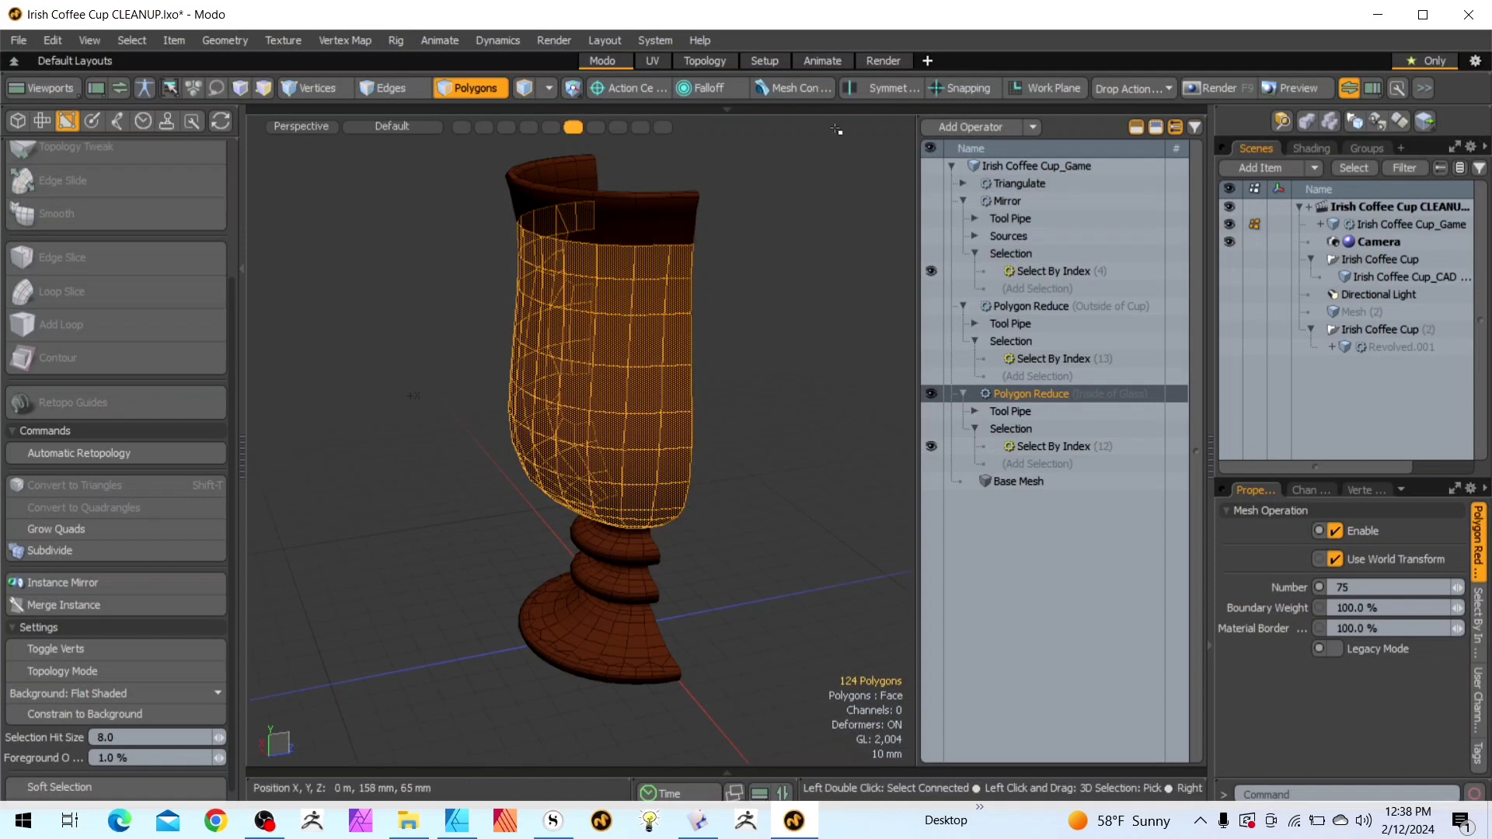
Replace the stored polygon selection of the Outside of Cup reduction with the current outer wall selection, then re-enable the reduction and its selection
{"action": "mouse_move", "coordinate": [833, 131]}
{"action": "left_mouse_down"}
{"action": "mouse_move", "coordinate": [931, 123]}
{"action": "mouse_move", "coordinate": [831, 132]}
{"action": "left_mouse_up"}
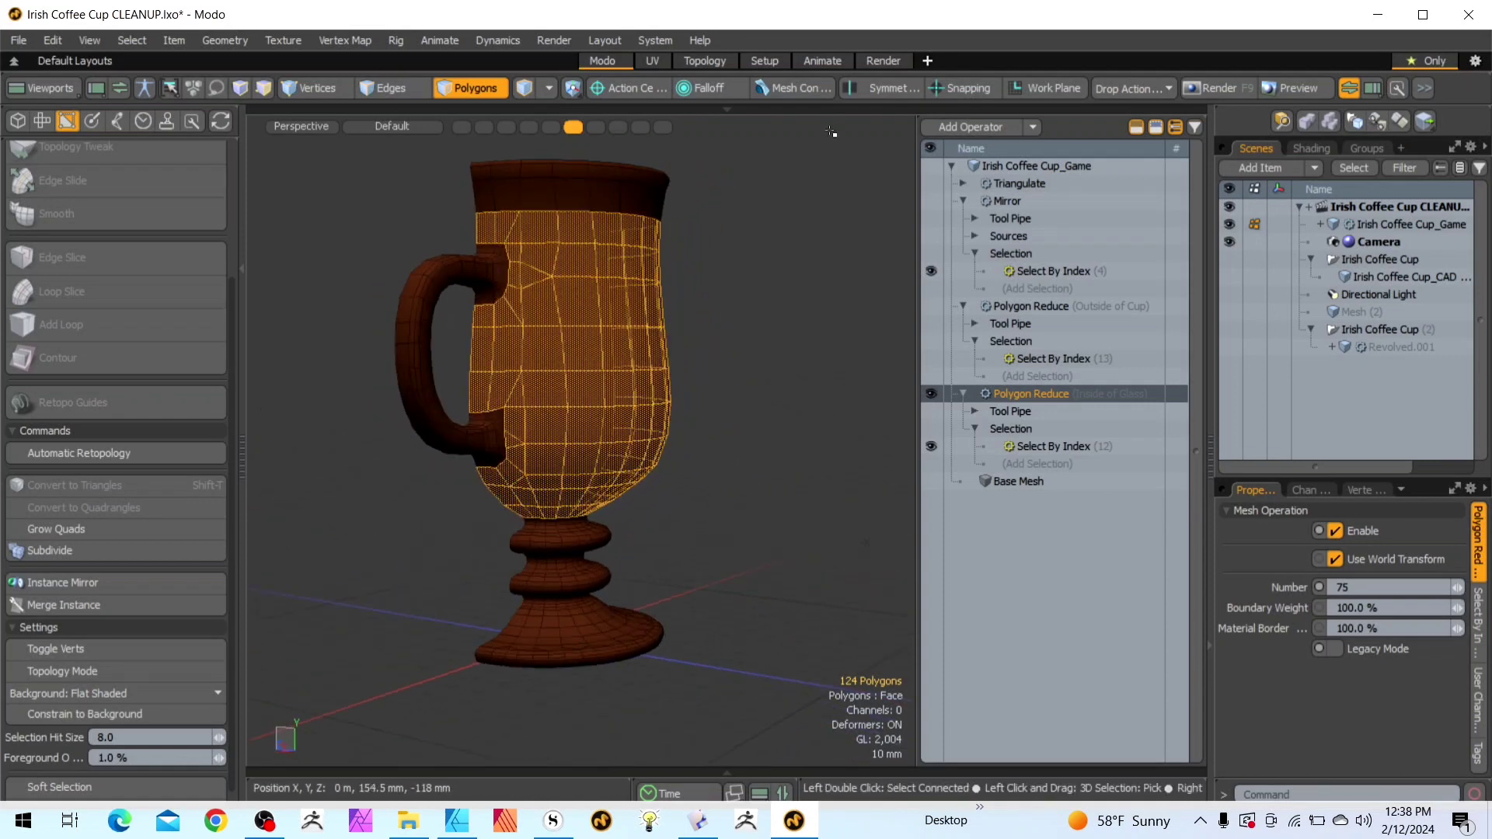
{"action": "left_click", "coordinate": [1038, 356]}
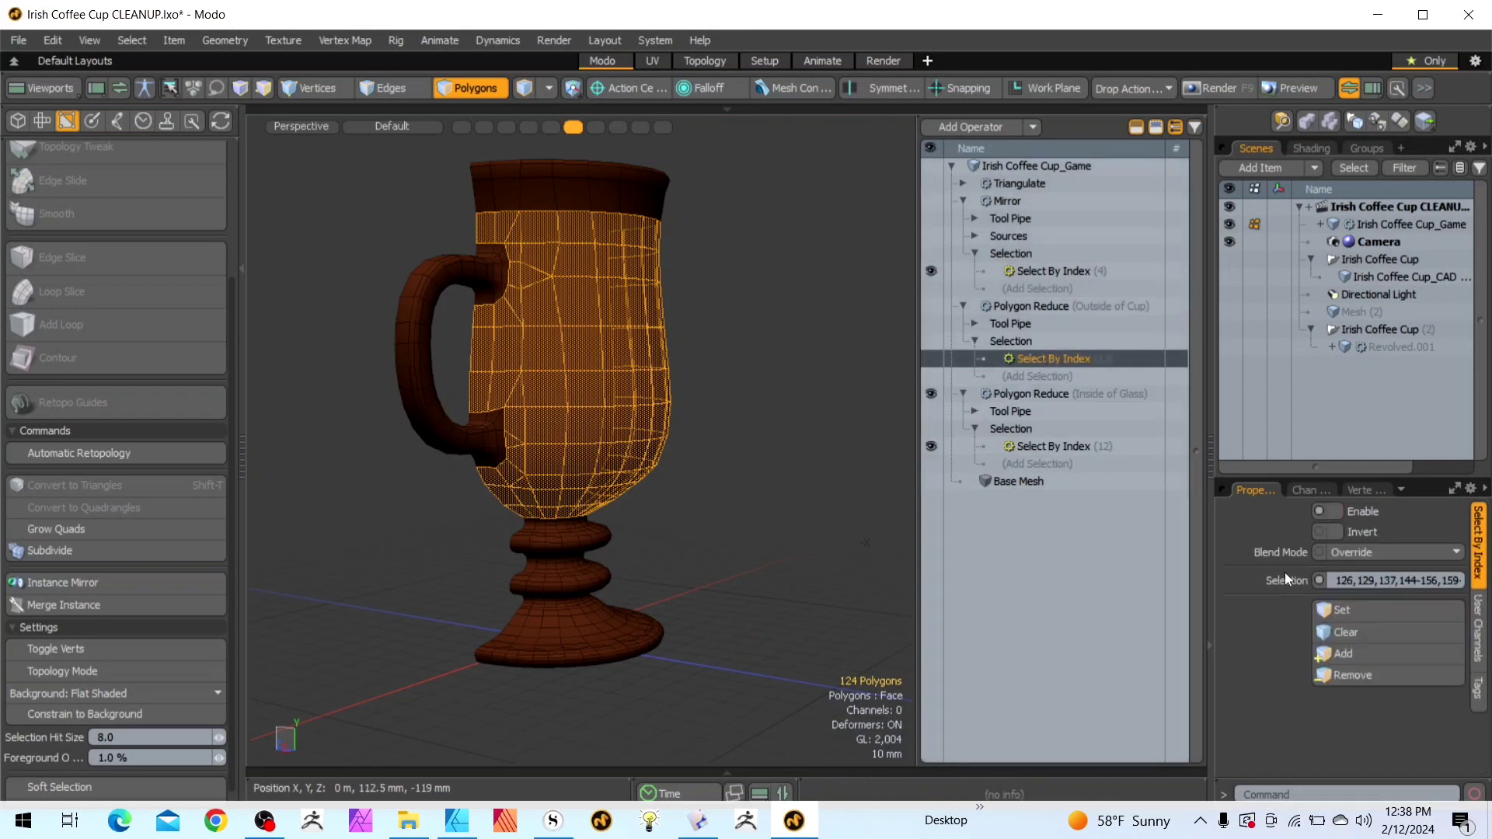
{"action": "left_click", "coordinate": [1345, 608]}
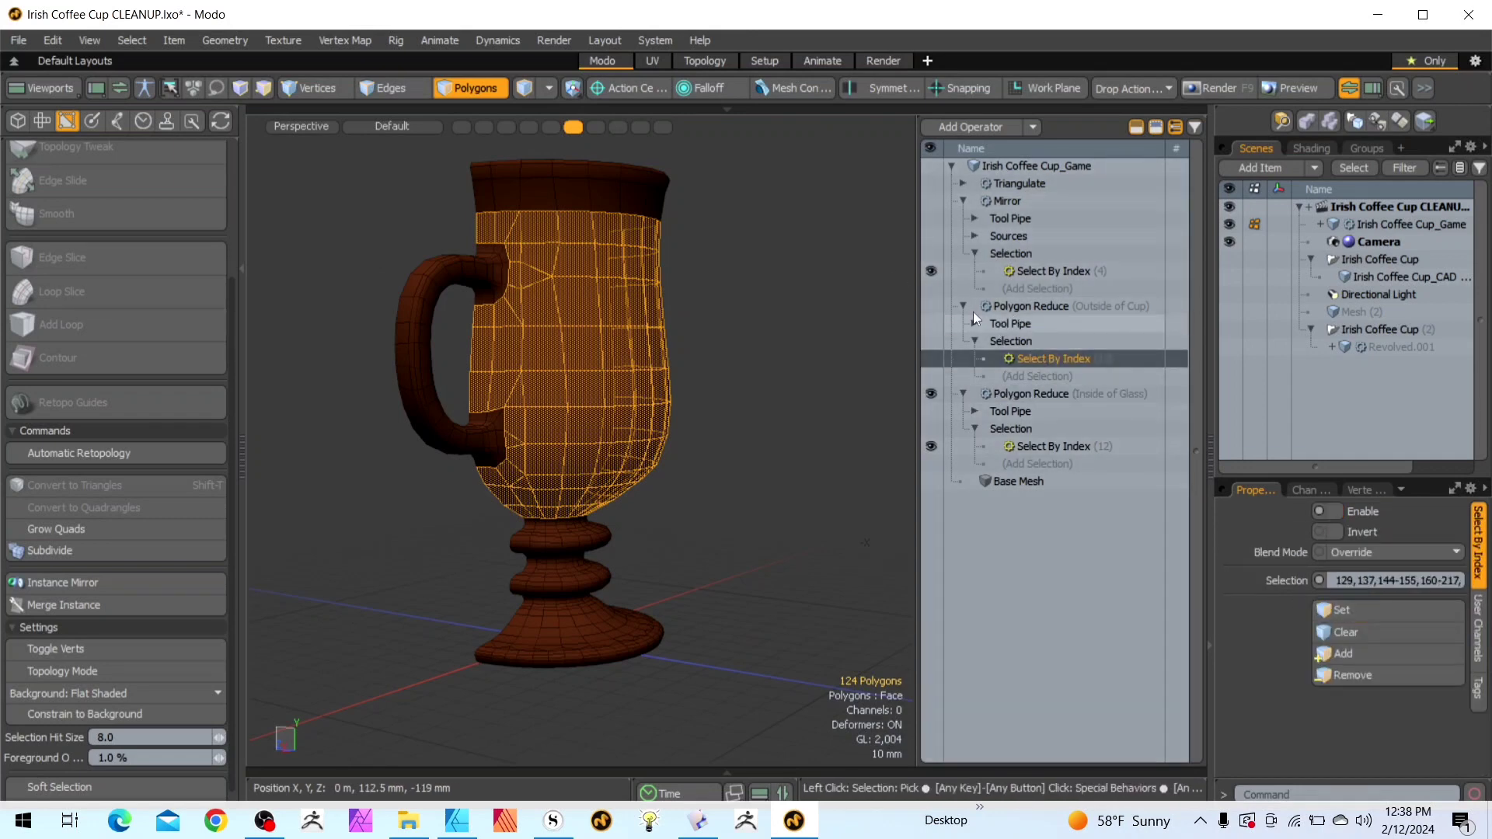
{"action": "left_click", "coordinate": [931, 306]}
{"action": "left_click", "coordinate": [1025, 305]}
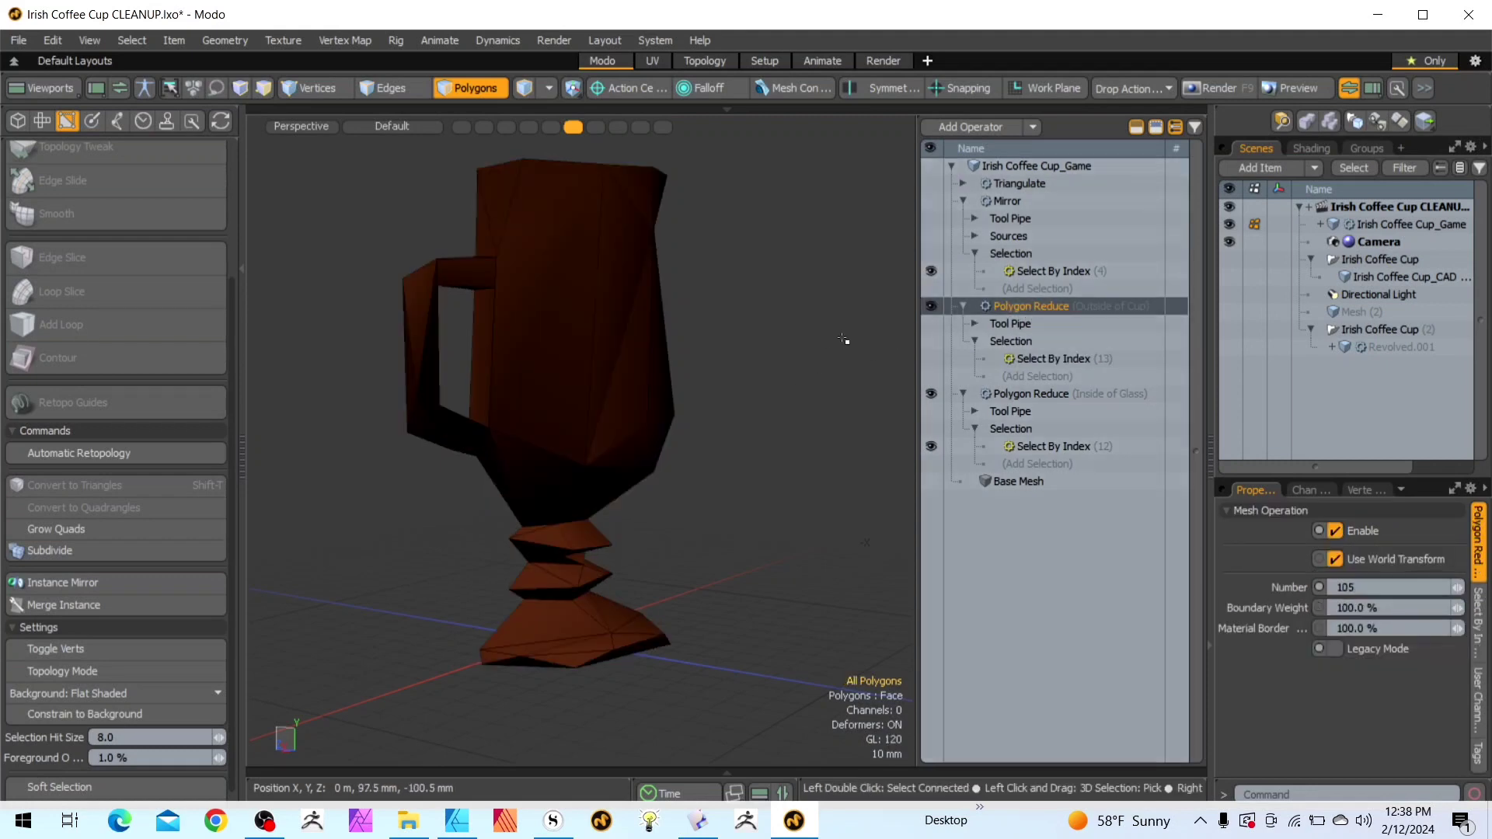
{"action": "left_click", "coordinate": [932, 358]}
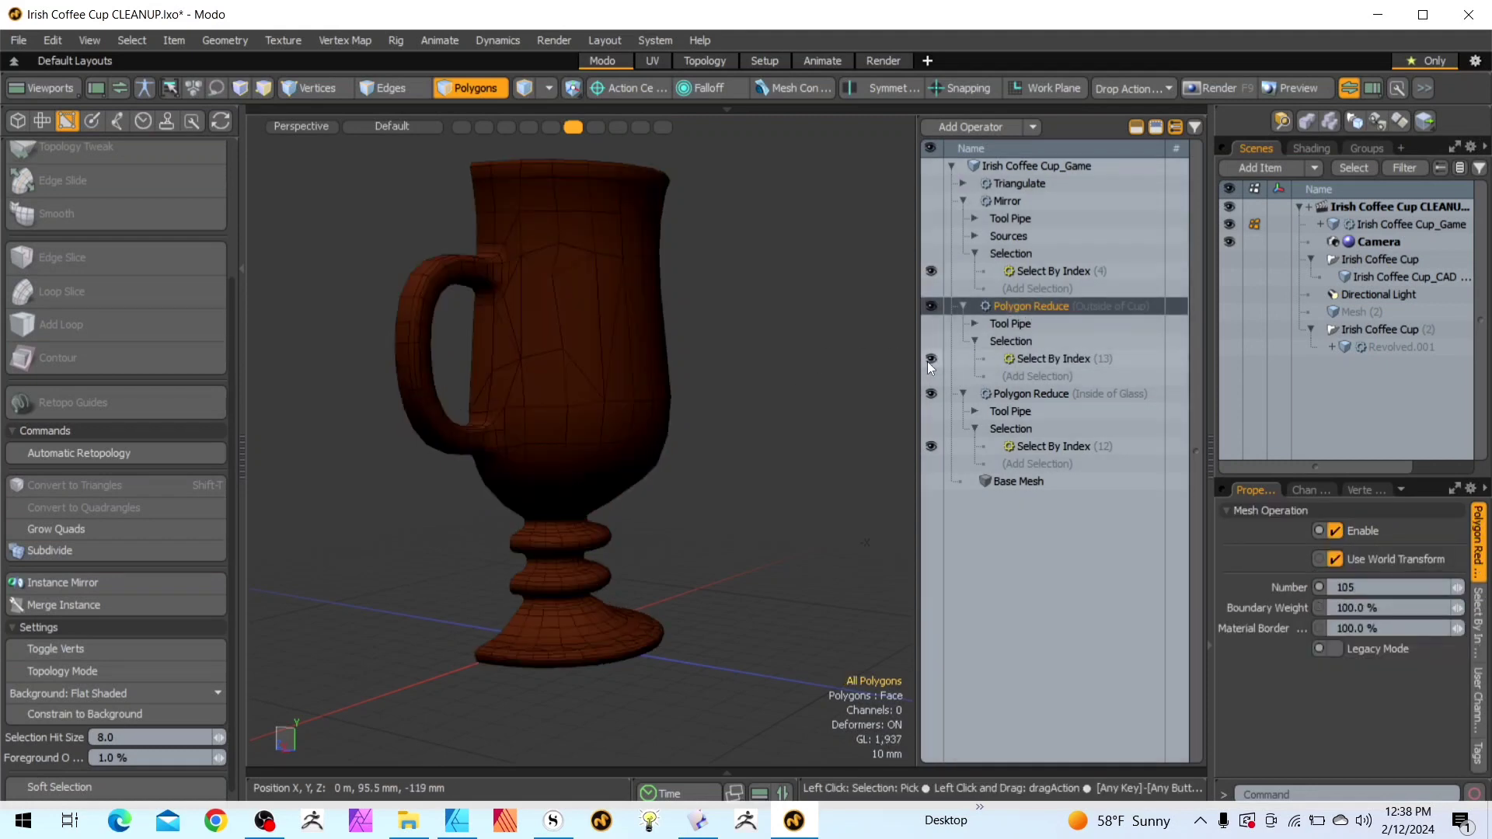
Select the central fan of polygons on the foot's underside and grow the selection across the underside and around the foot's outer rim
{"action": "scroll", "coordinate": [751, 516], "scroll_direction": "down", "scroll_amount": 2}
{"action": "scroll", "coordinate": [660, 373], "scroll_direction": "up", "scroll_amount": 2}
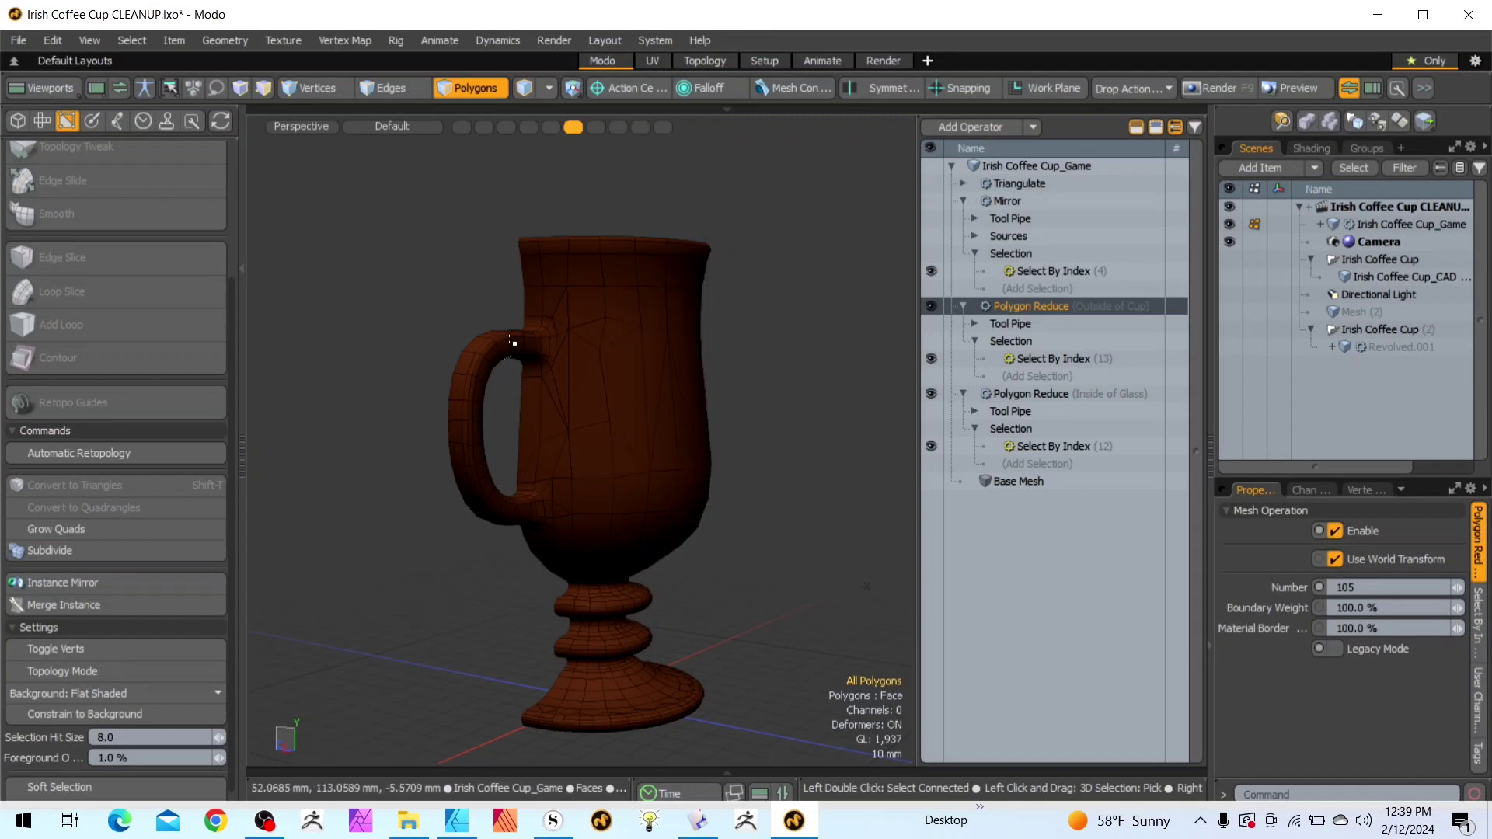
{"action": "scroll", "coordinate": [495, 463], "scroll_direction": "up", "scroll_amount": 2}
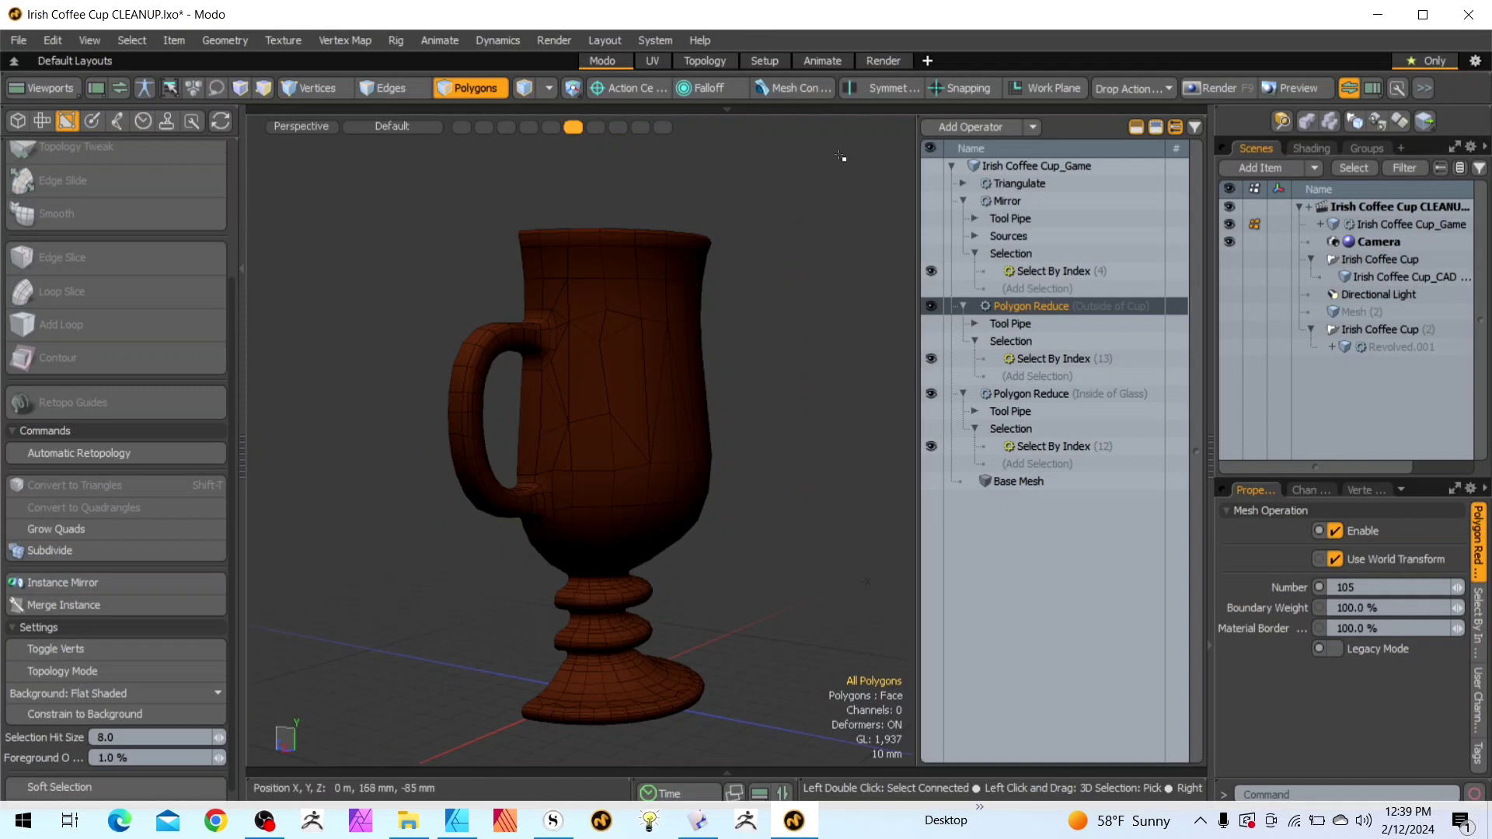
{"action": "left_click_drag", "start_coordinate": [867, 581], "coordinate": [528, 620]}
{"action": "scroll", "coordinate": [610, 587], "scroll_direction": "up", "scroll_amount": 2}
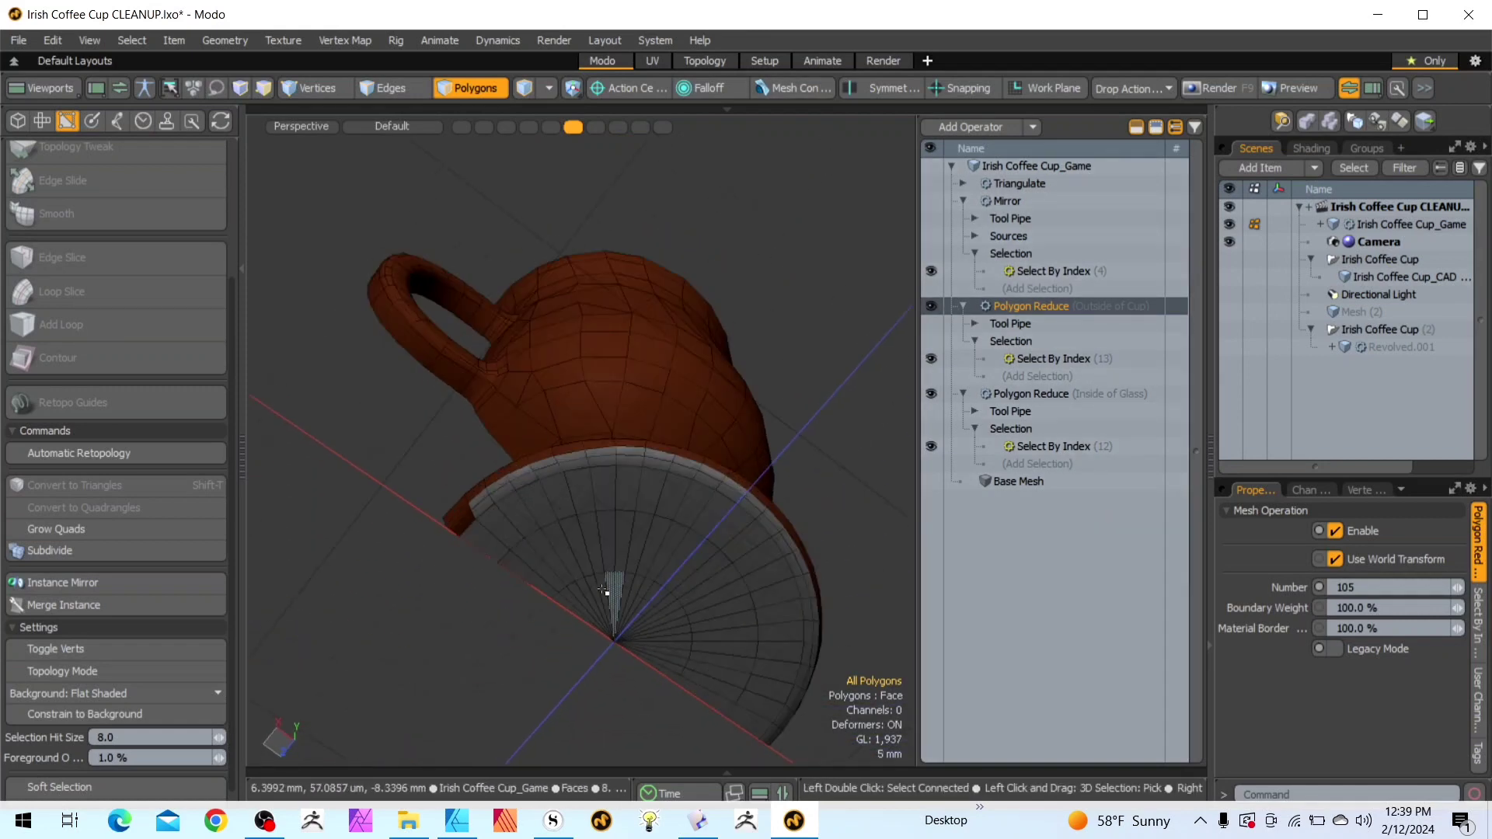
{"action": "mouse_move", "coordinate": [620, 592]}
{"action": "left_mouse_down"}
{"action": "mouse_move", "coordinate": [652, 615]}
{"action": "mouse_move", "coordinate": [667, 666]}
{"action": "left_mouse_up"}
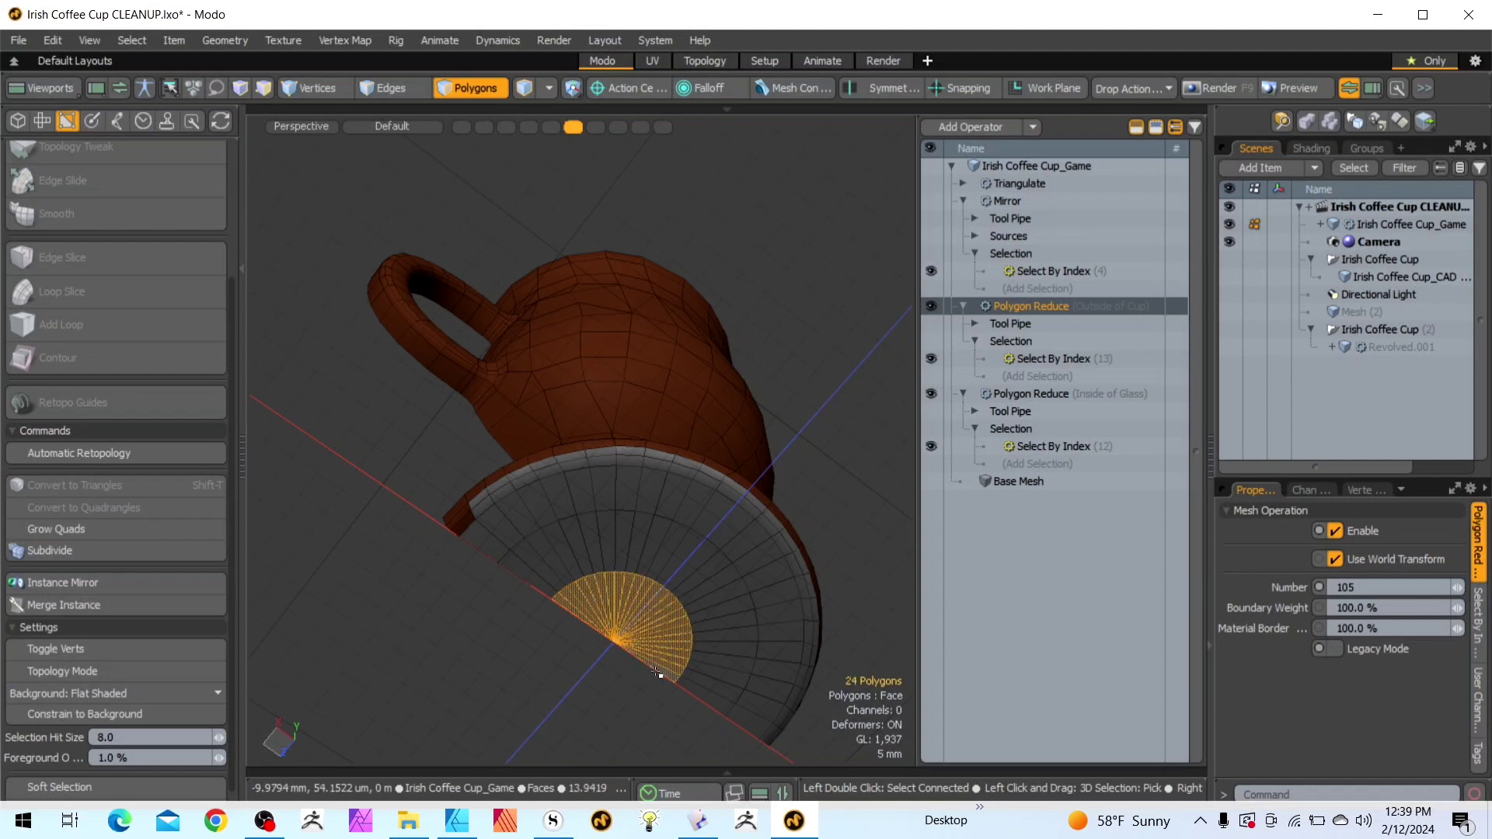
{"action": "key", "text": "shift+Up"}
{"action": "key", "text": "shift+Up"}
{"action": "key", "text": "shift+Up"}
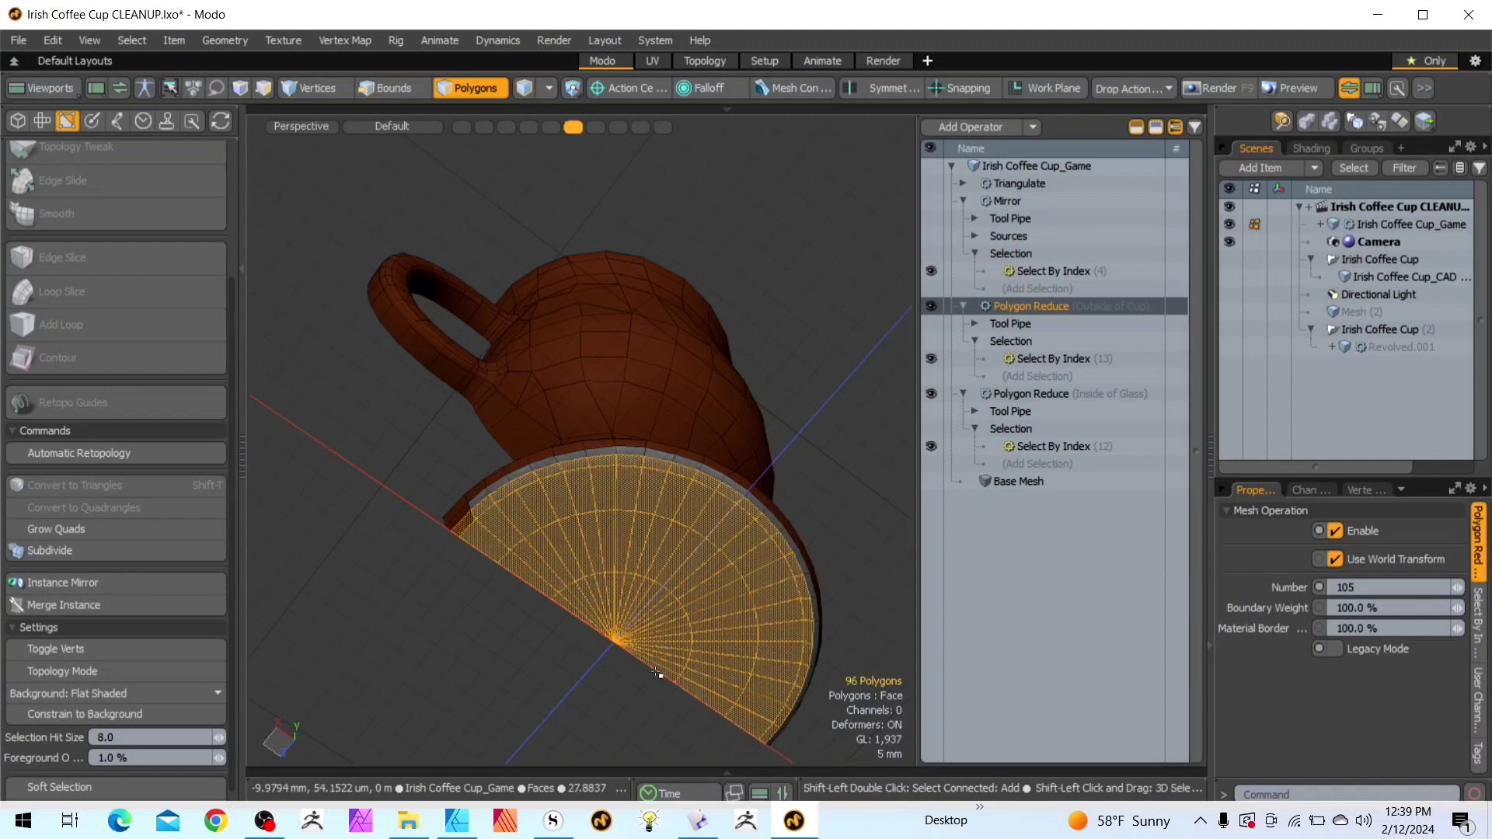
{"action": "key", "text": "shift+Up"}
{"action": "key", "text": "shift+Up"}
{"action": "key", "text": "shift+Up"}
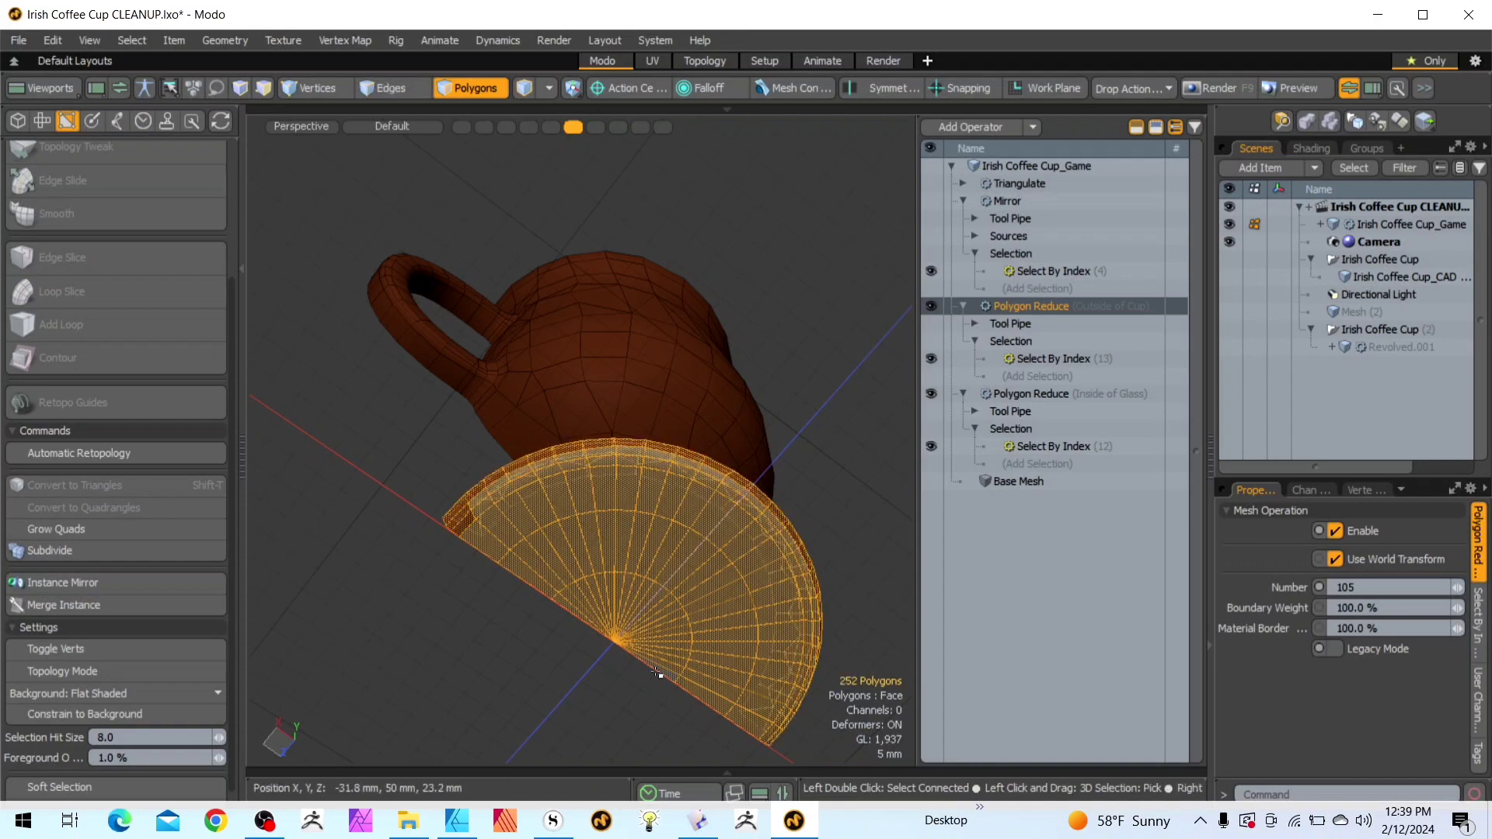
Grow the selection up over the foot and both stem rings, stopping just below the bowl
{"action": "left_click_drag", "start_coordinate": [830, 131], "coordinate": [850, 268]}
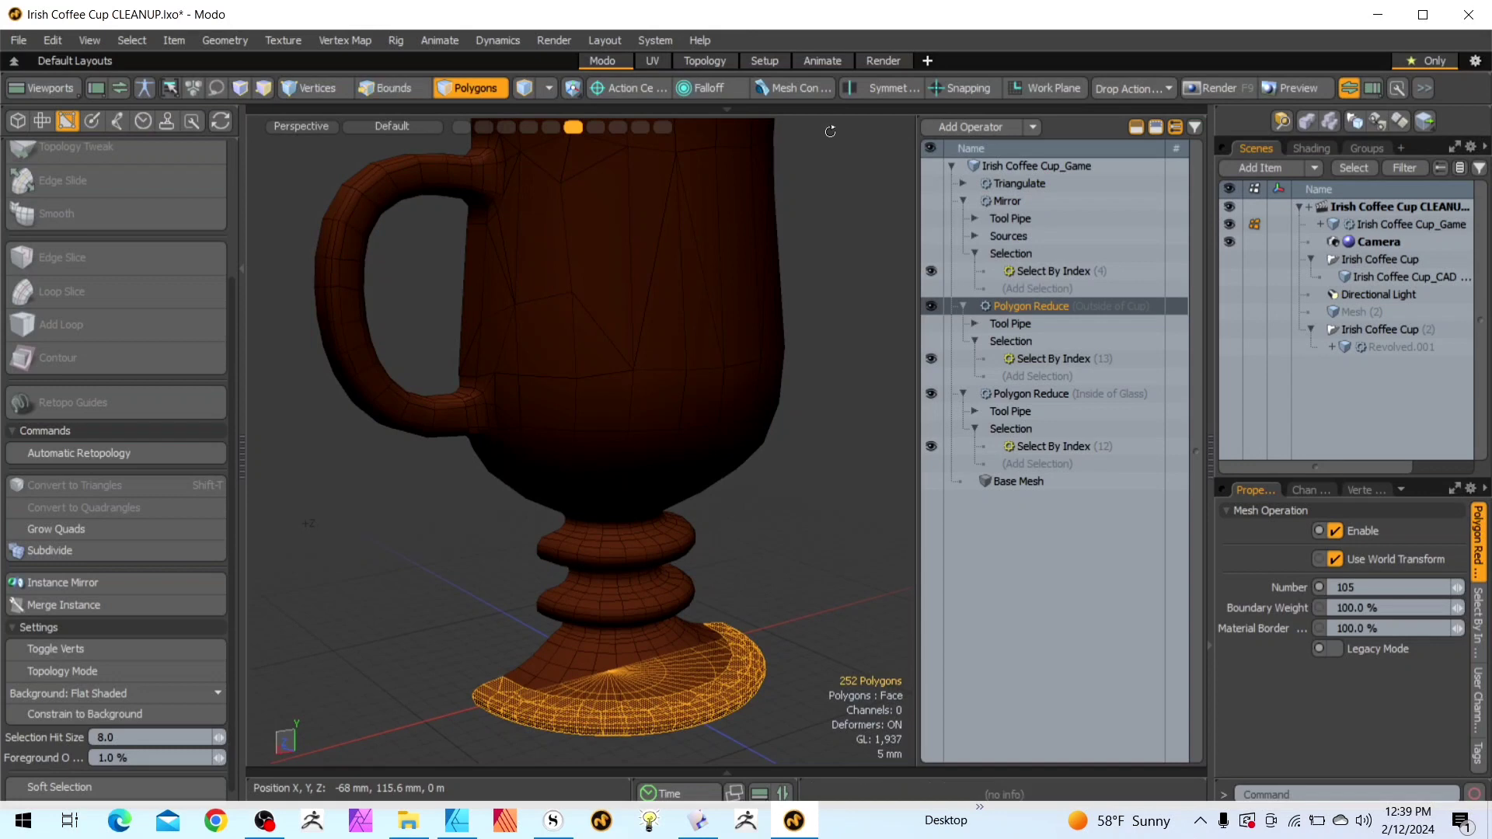
{"action": "key", "text": "shift+Up"}
{"action": "key", "text": "shift+Up"}
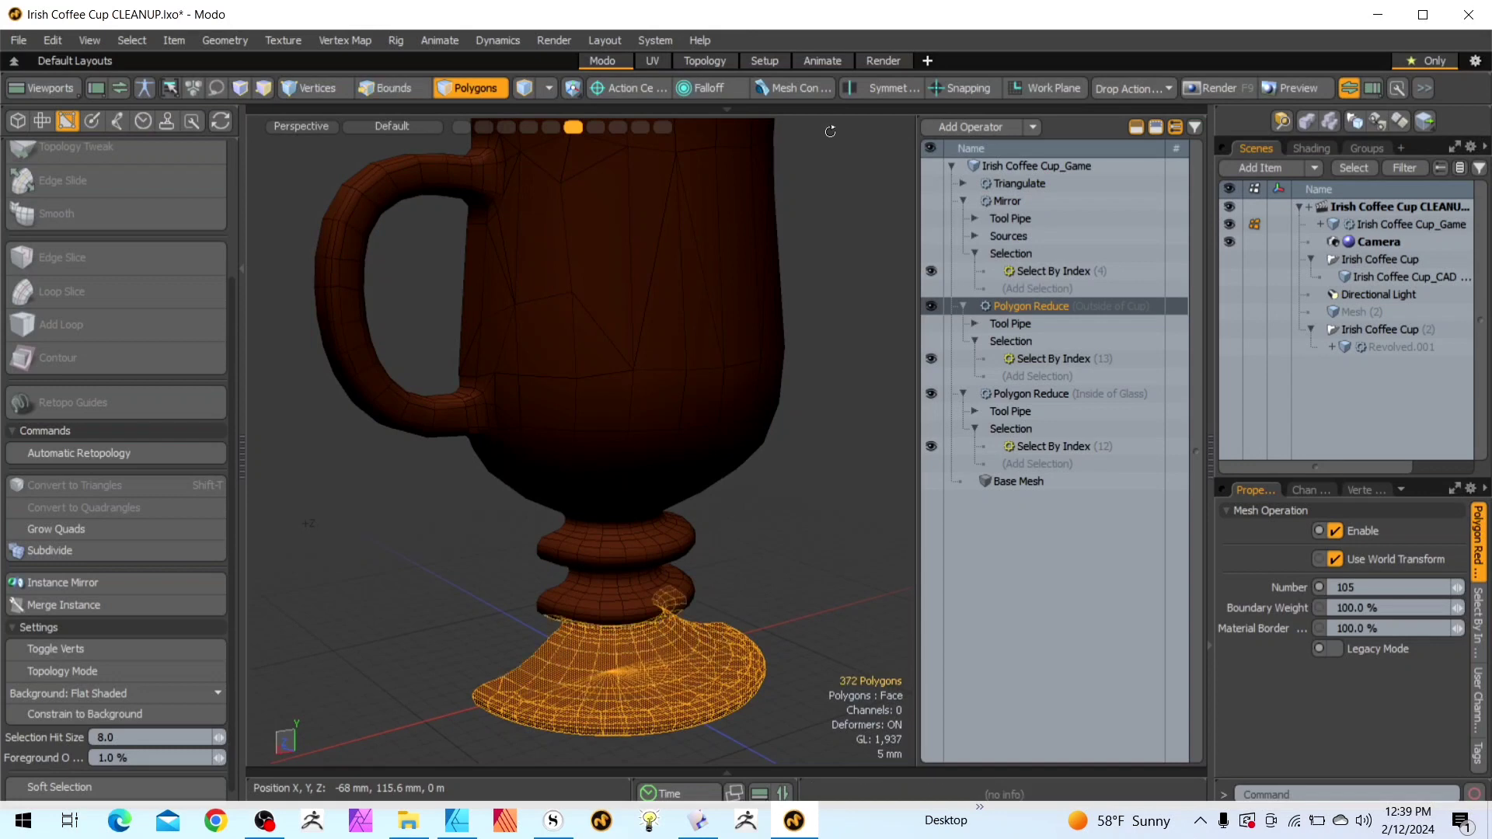
{"action": "key", "text": "shift+Up"}
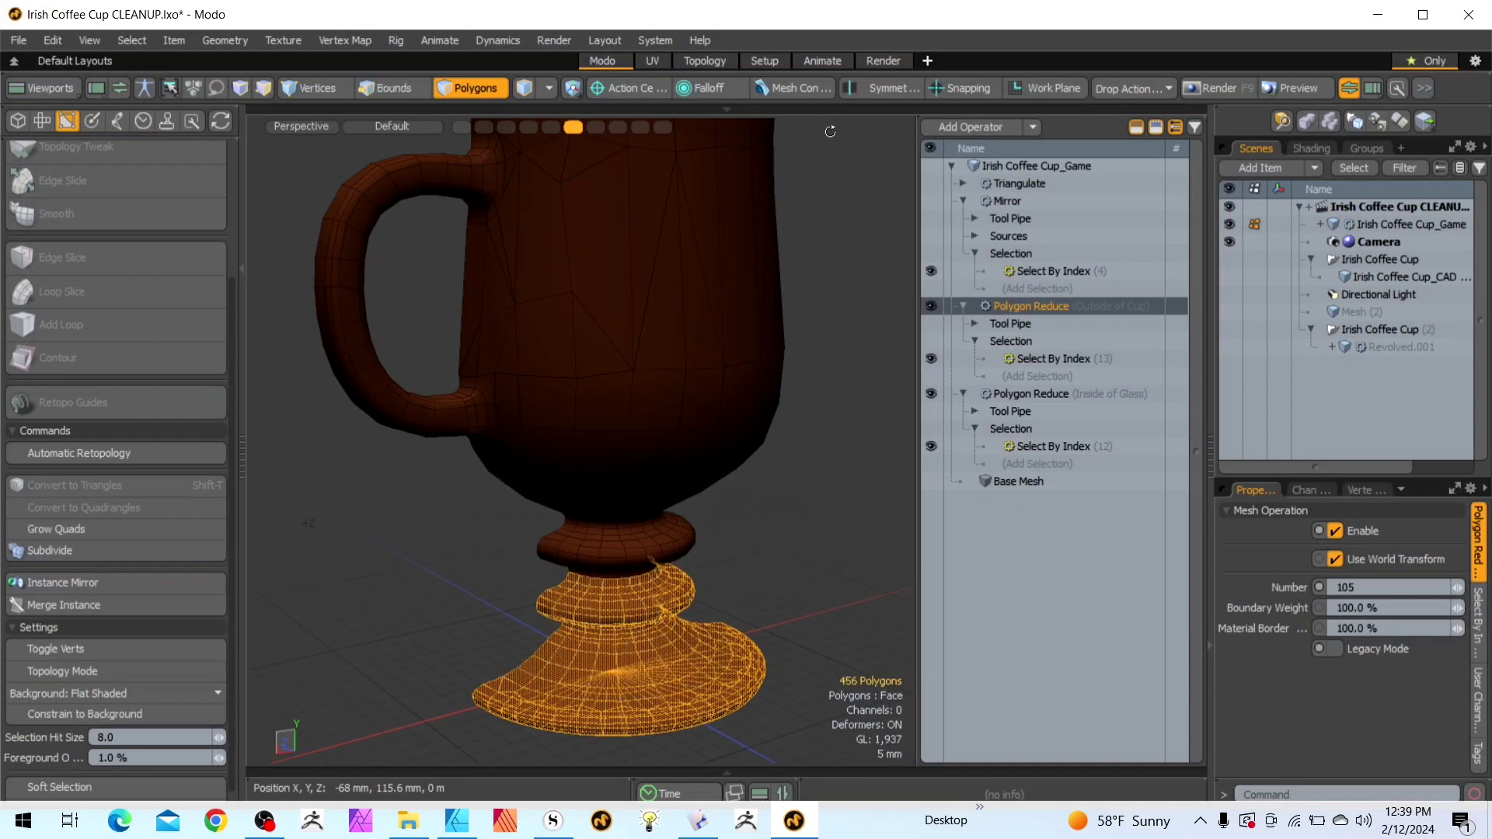
{"action": "key", "text": "shift+Up"}
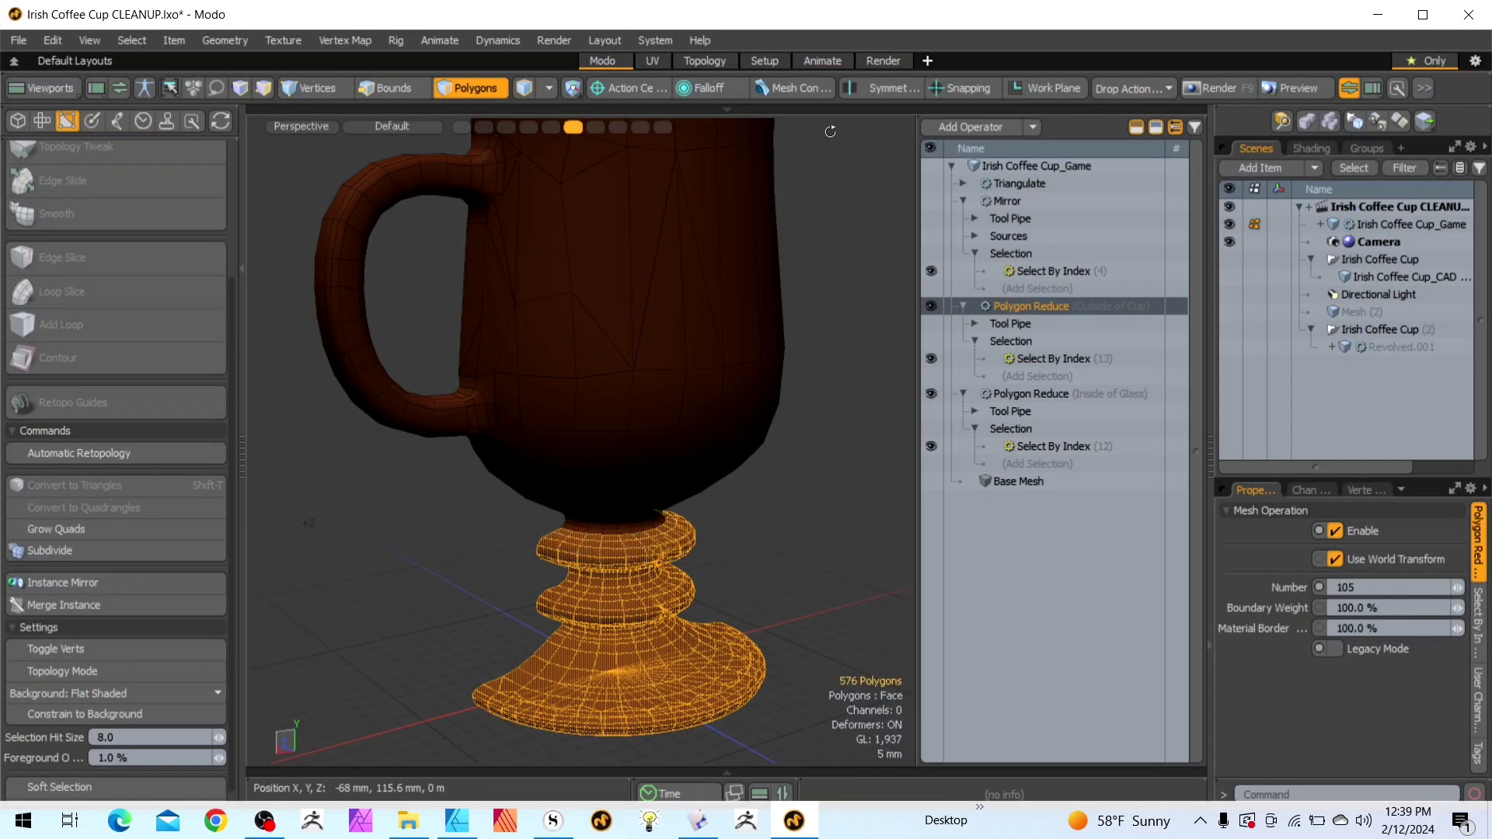
{"action": "key", "text": "shift+Up"}
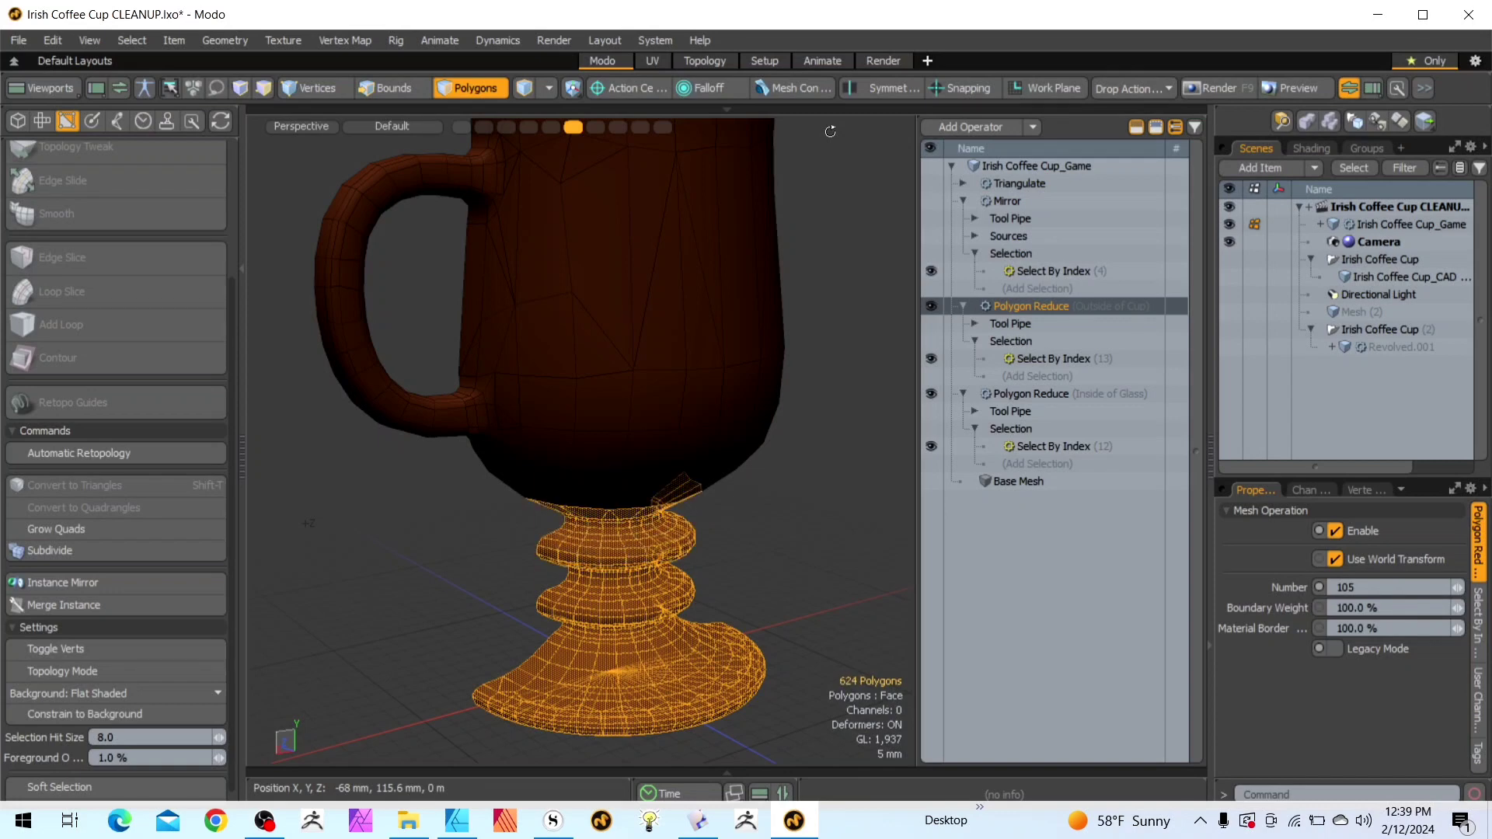
{"action": "key", "text": "shift+Down"}
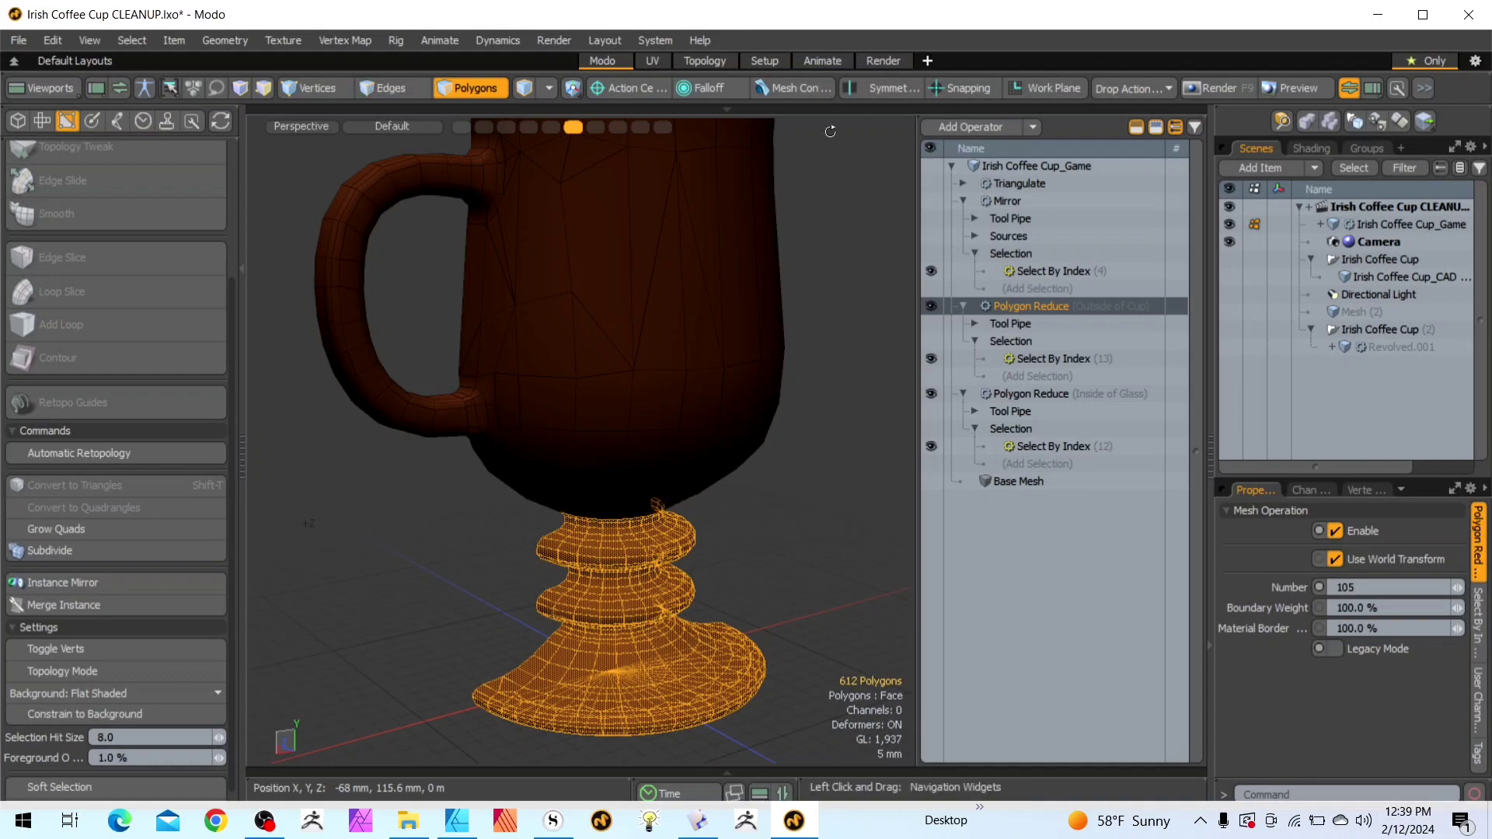
Deselect the flat underside polygons of the foot, from the central fan outward, keeping the outer rim and stem selected
{"action": "left_click_drag", "start_coordinate": [829, 133], "coordinate": [414, 601]}
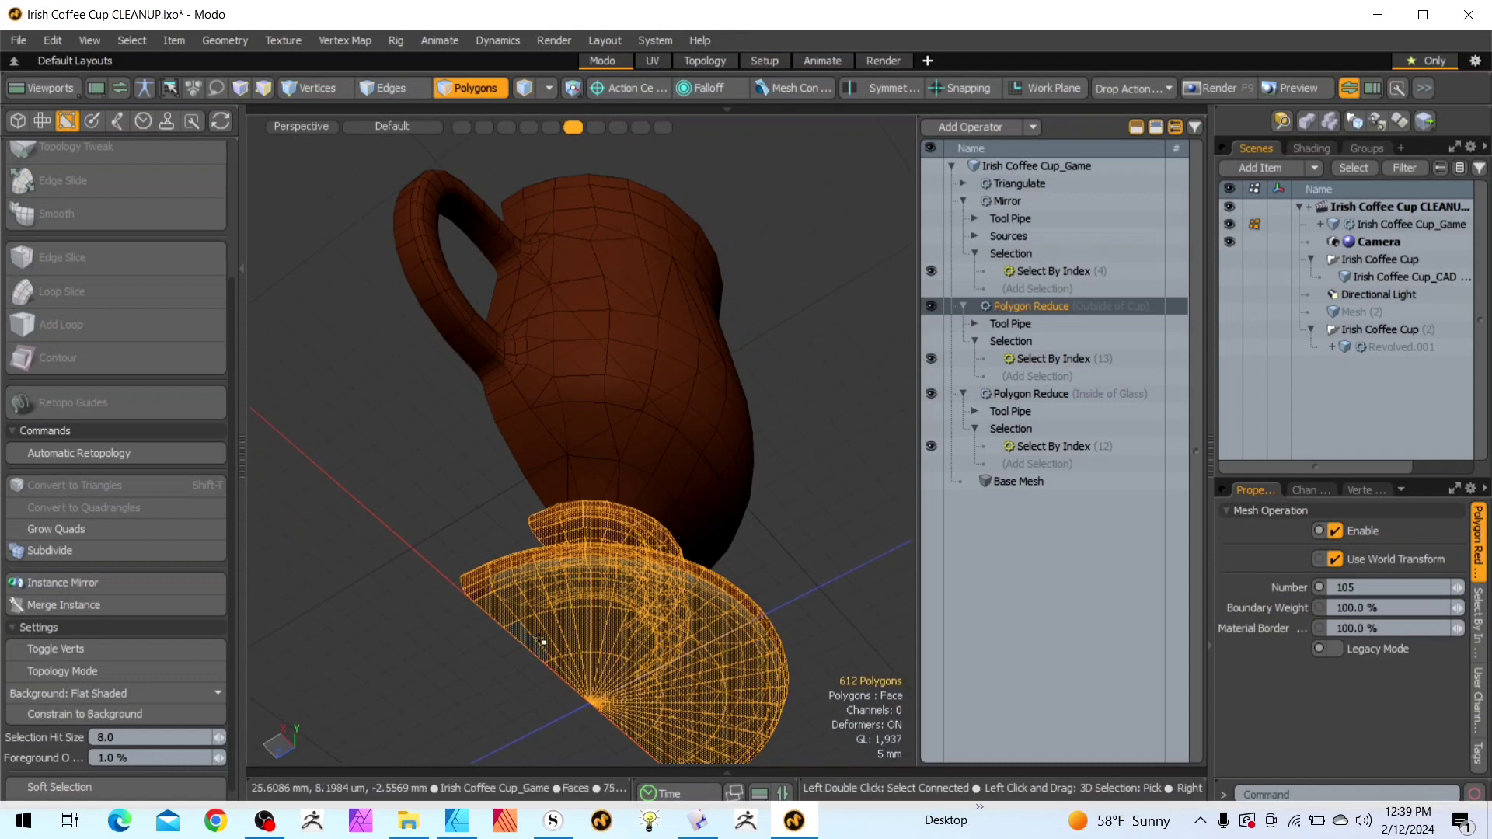
{"action": "left_click", "coordinate": [576, 662], "text": "ctrl"}
{"action": "left_click_drag", "start_coordinate": [623, 677], "coordinate": [638, 721], "text": "ctrl"}
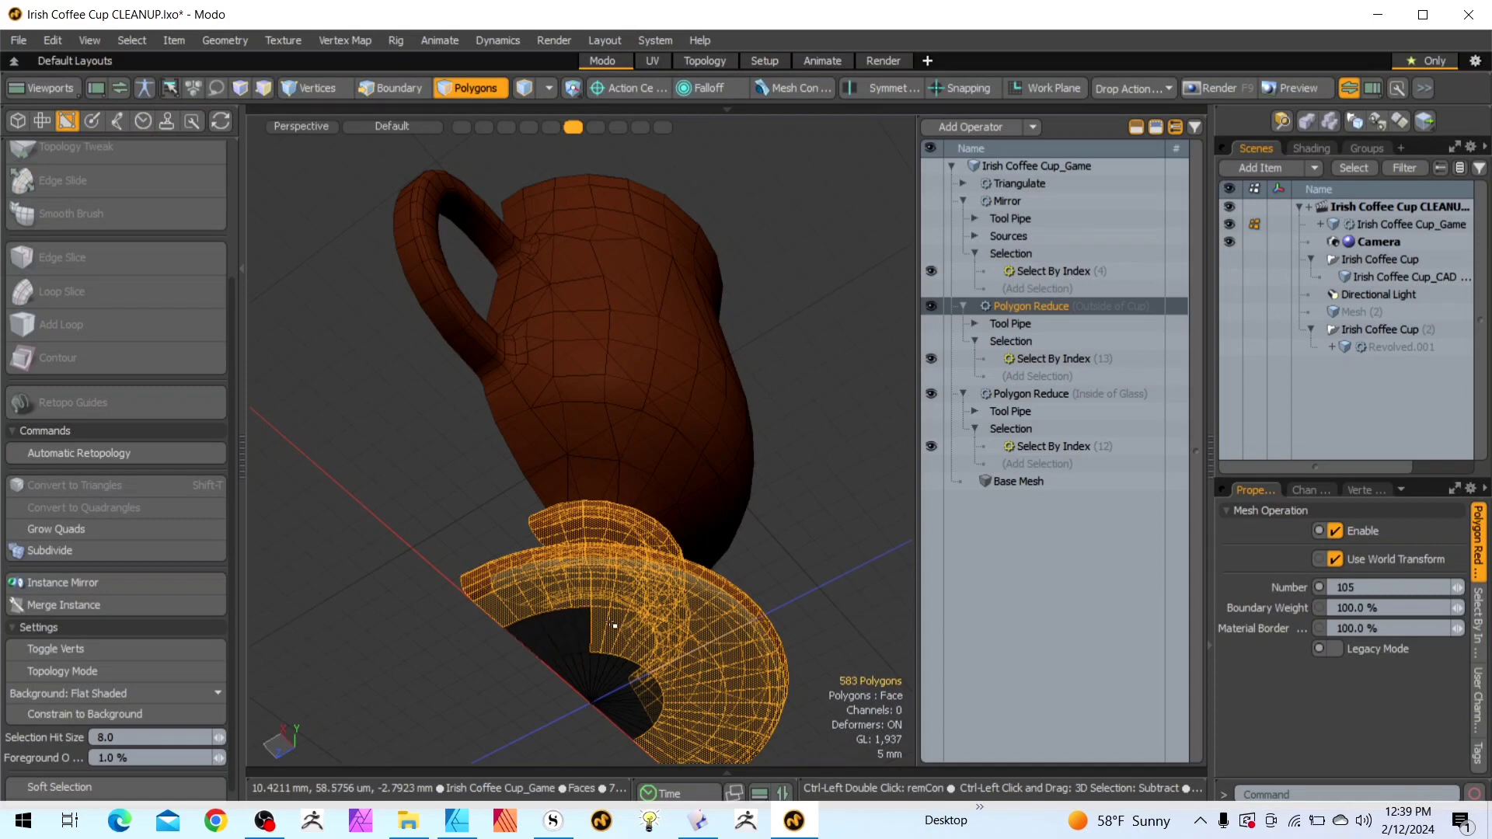
{"action": "mouse_move", "coordinate": [614, 626]}
{"action": "left_mouse_down", "text": "ctrl"}
{"action": "mouse_move", "coordinate": [661, 641]}
{"action": "mouse_move", "coordinate": [688, 680]}
{"action": "mouse_move", "coordinate": [681, 733]}
{"action": "left_mouse_up", "text": "ctrl"}
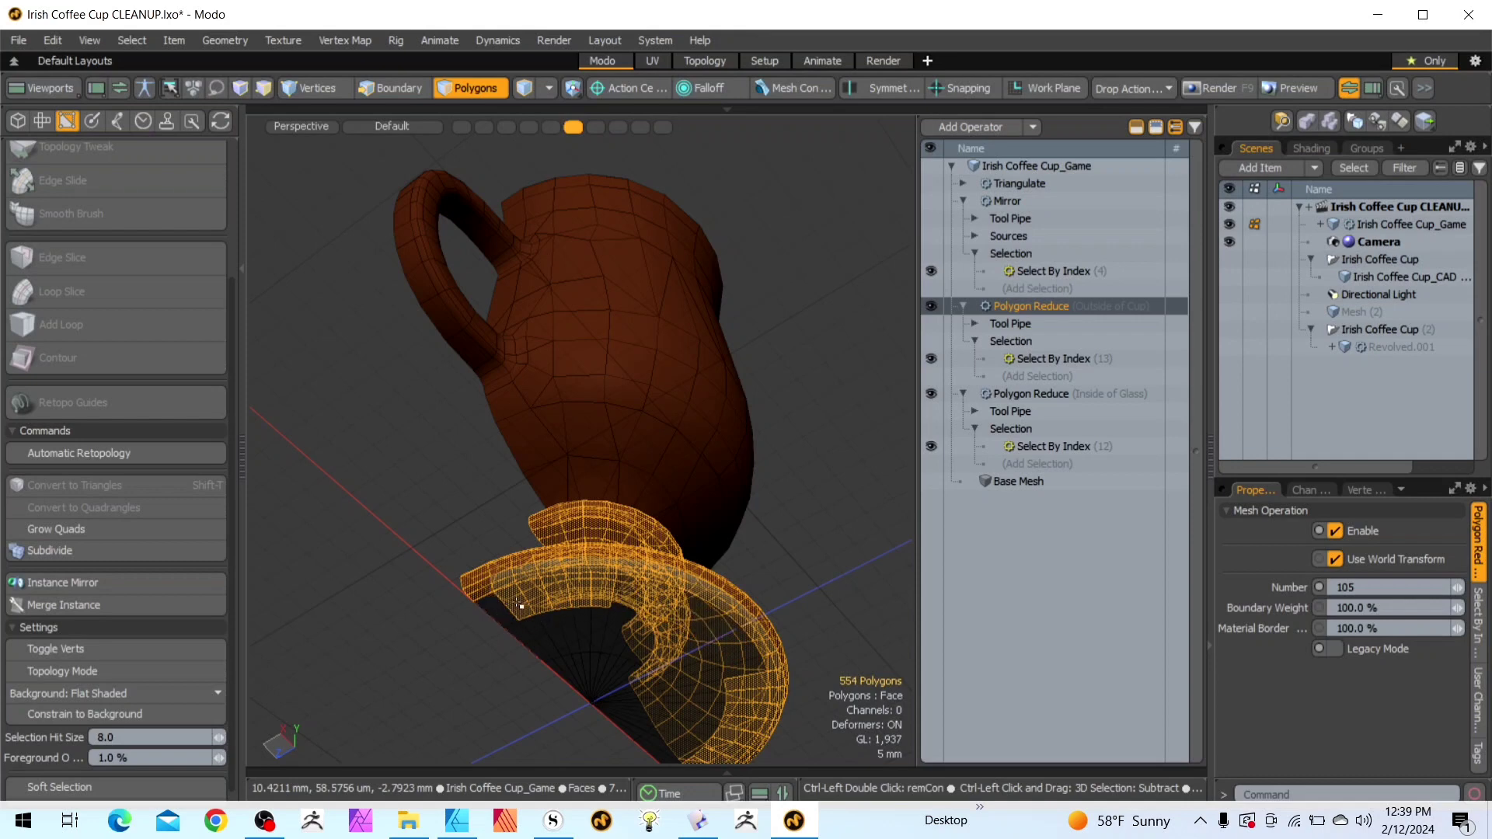
{"action": "left_click_drag", "start_coordinate": [522, 606], "coordinate": [588, 596], "text": "ctrl"}
{"action": "left_click_drag", "start_coordinate": [749, 678], "coordinate": [735, 734], "text": "ctrl"}
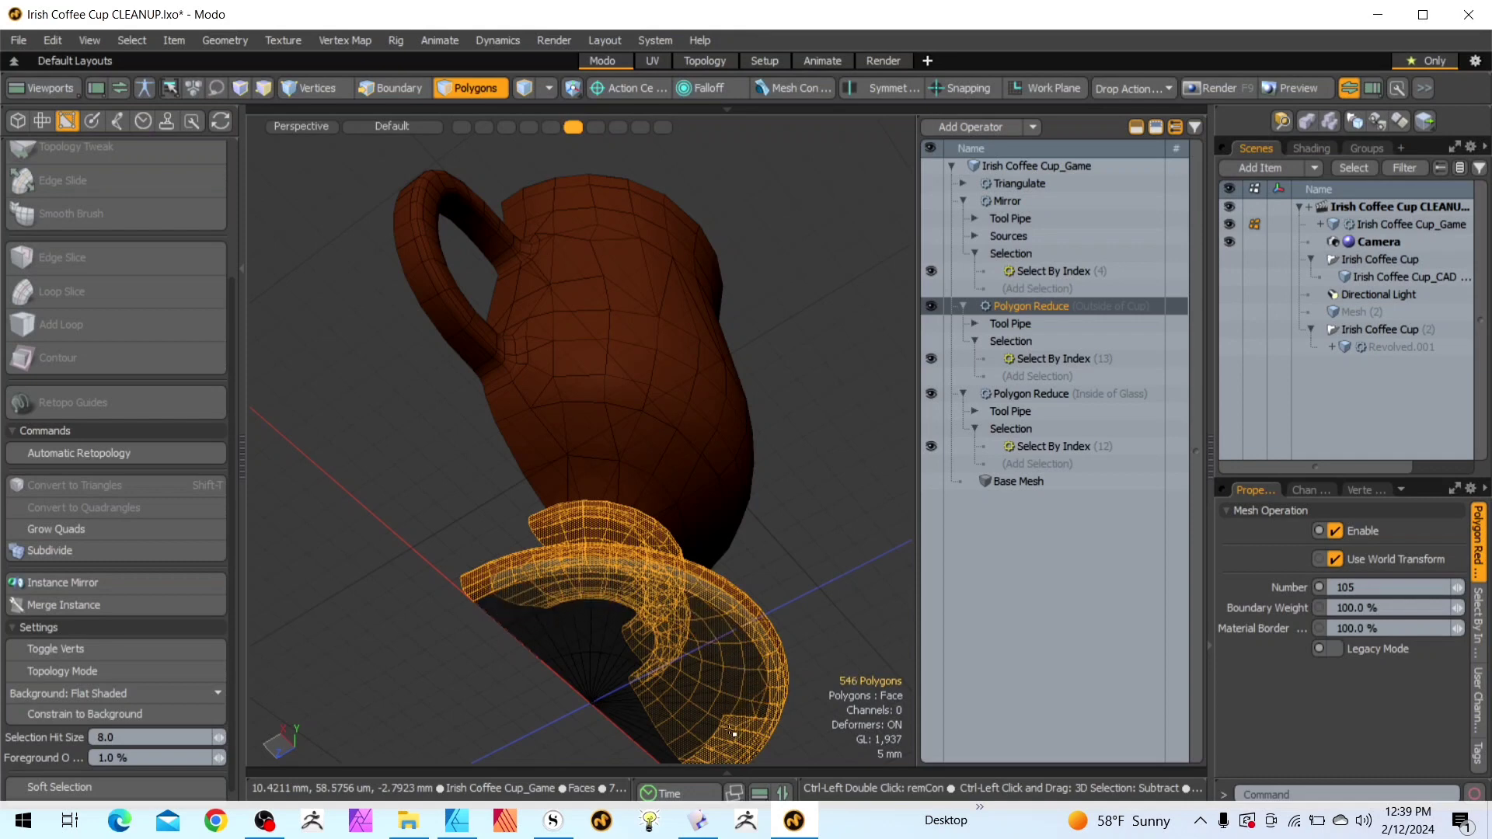
{"action": "left_click", "coordinate": [723, 740], "text": "ctrl"}
{"action": "scroll", "coordinate": [724, 743], "scroll_direction": "up", "scroll_amount": 3}
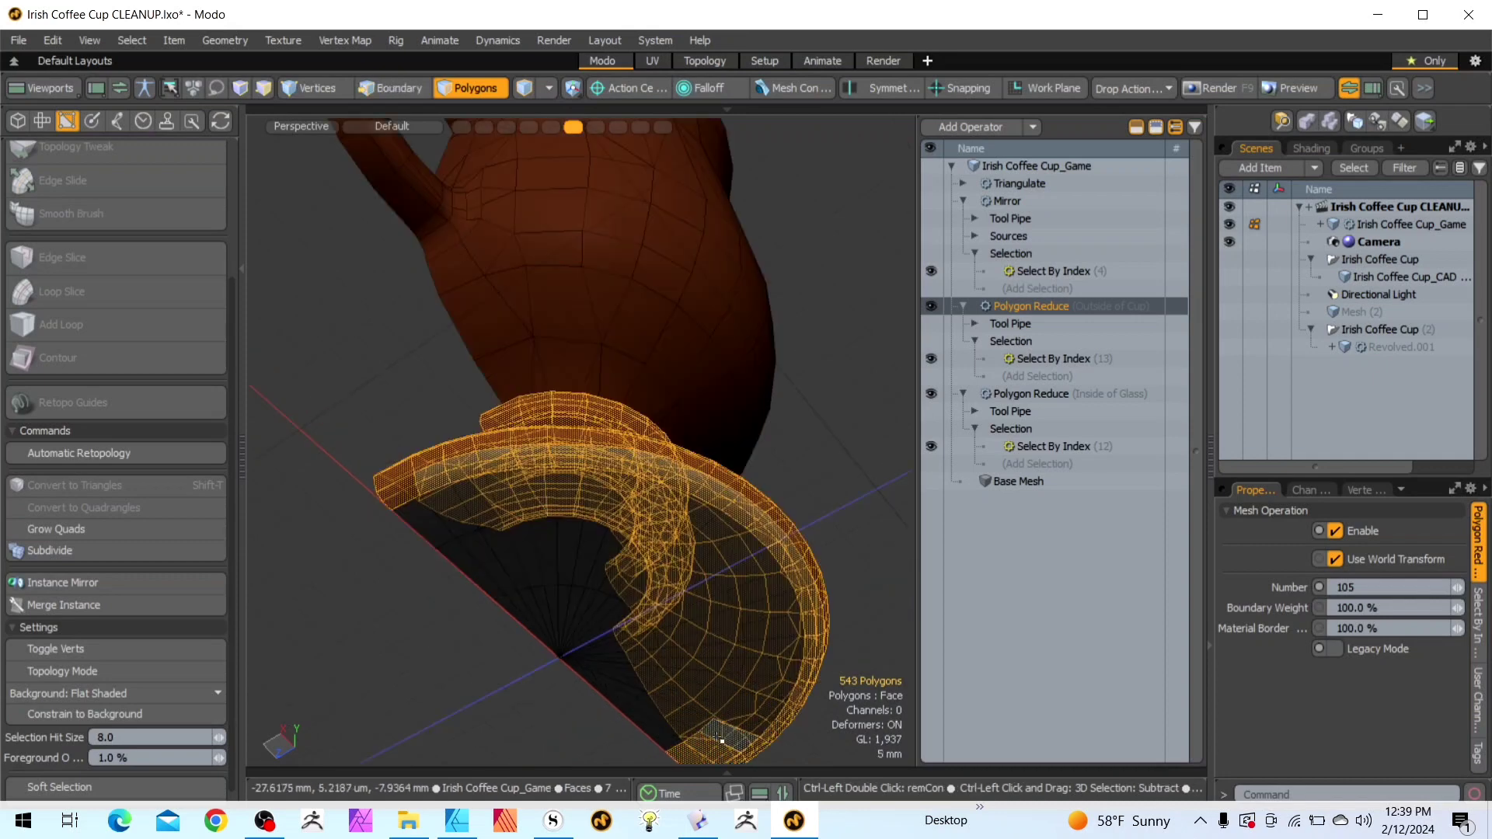
{"action": "scroll", "coordinate": [696, 762], "scroll_direction": "down", "scroll_amount": 3}
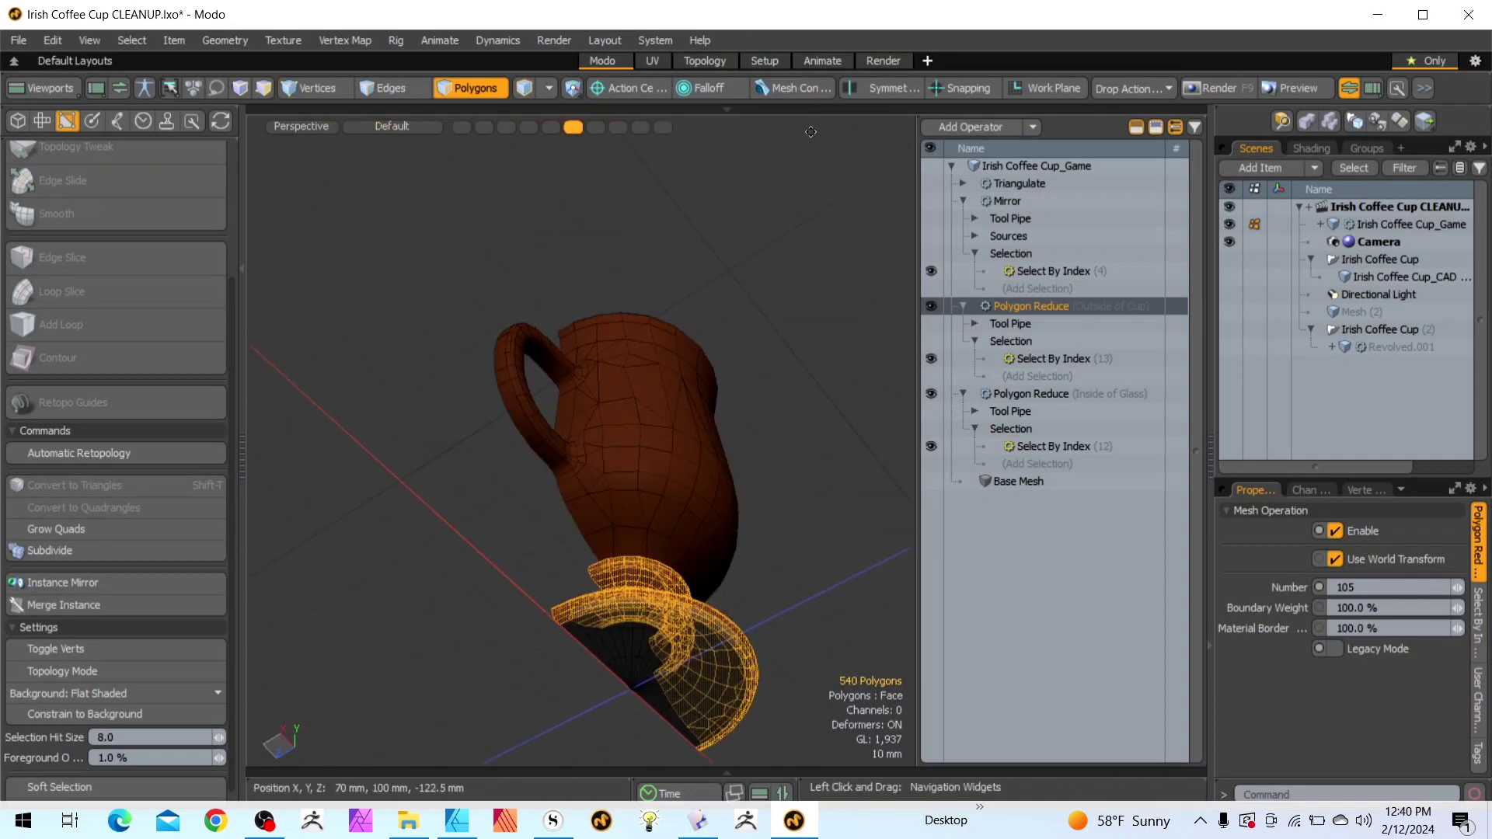
Add a Polygon Reduce operation for the selected stem and foot polygons above the Outside of Cup reduction and expand its selection
{"action": "left_click_drag", "start_coordinate": [811, 132], "coordinate": [1049, 190]}
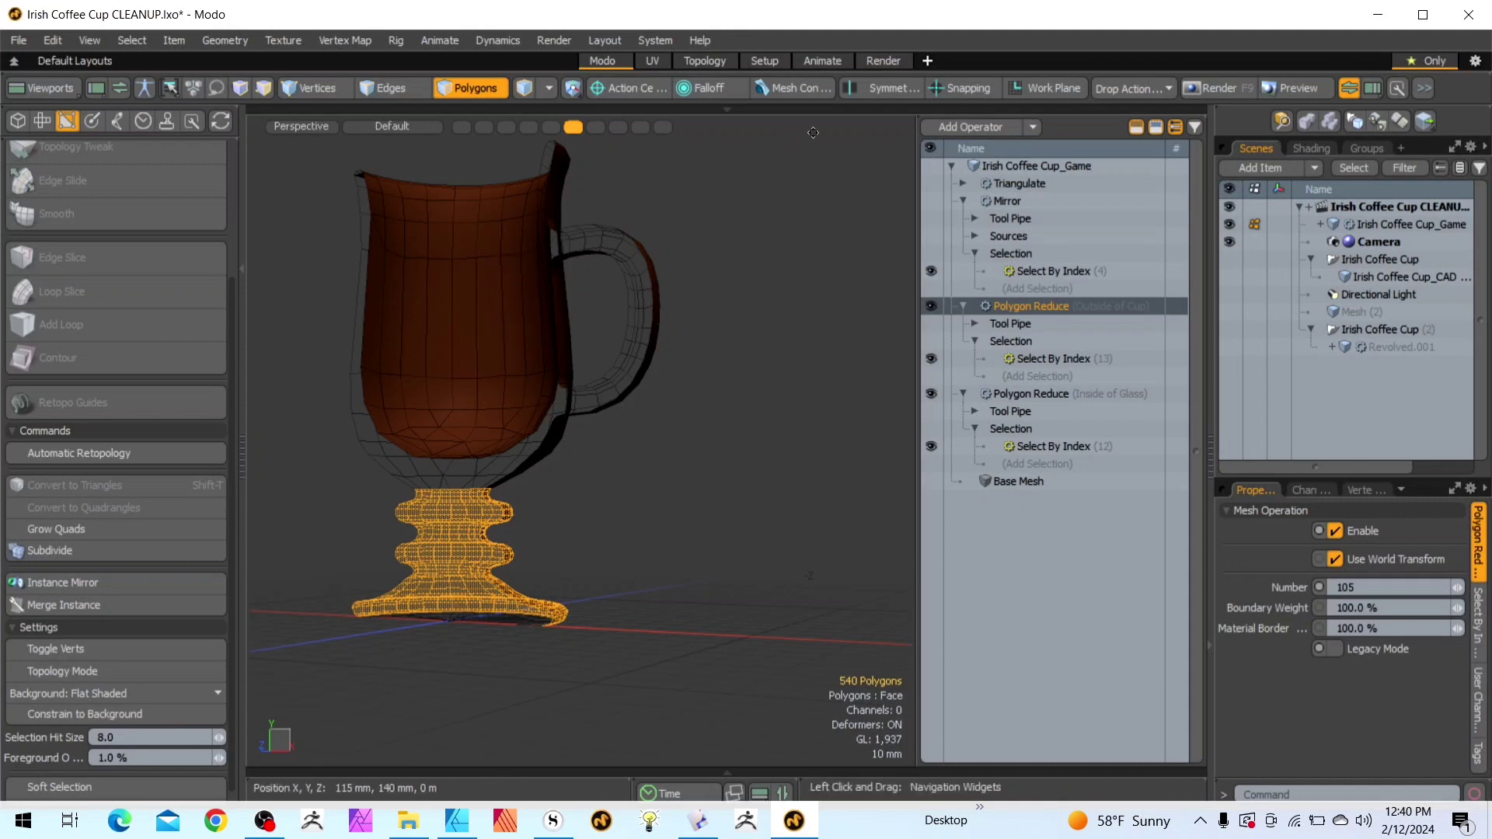
{"action": "left_click_drag", "start_coordinate": [820, 126], "coordinate": [683, 129]}
{"action": "left_click", "coordinate": [948, 128]}
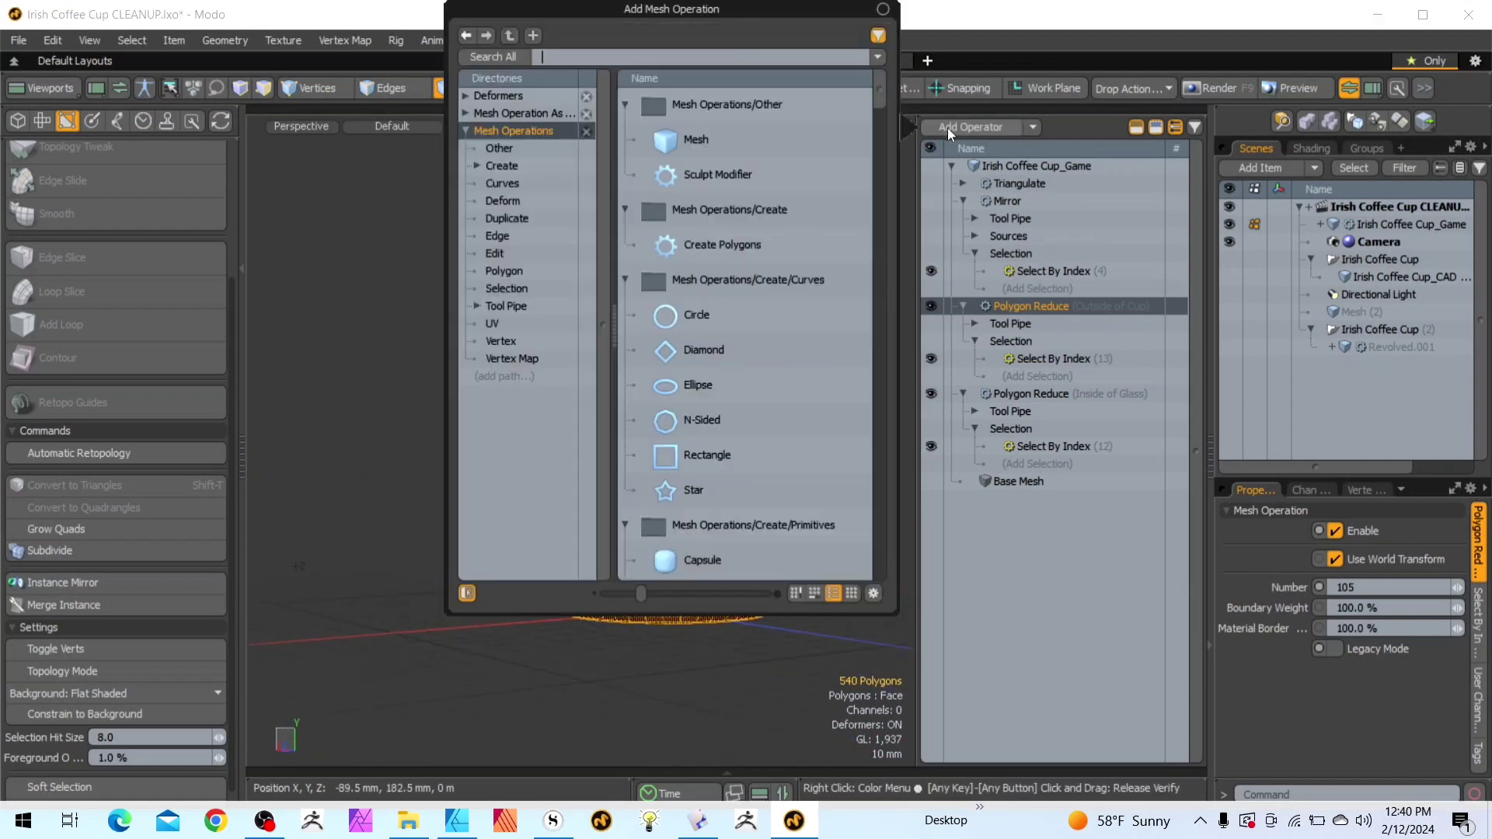
{"action": "type", "text": "red"}
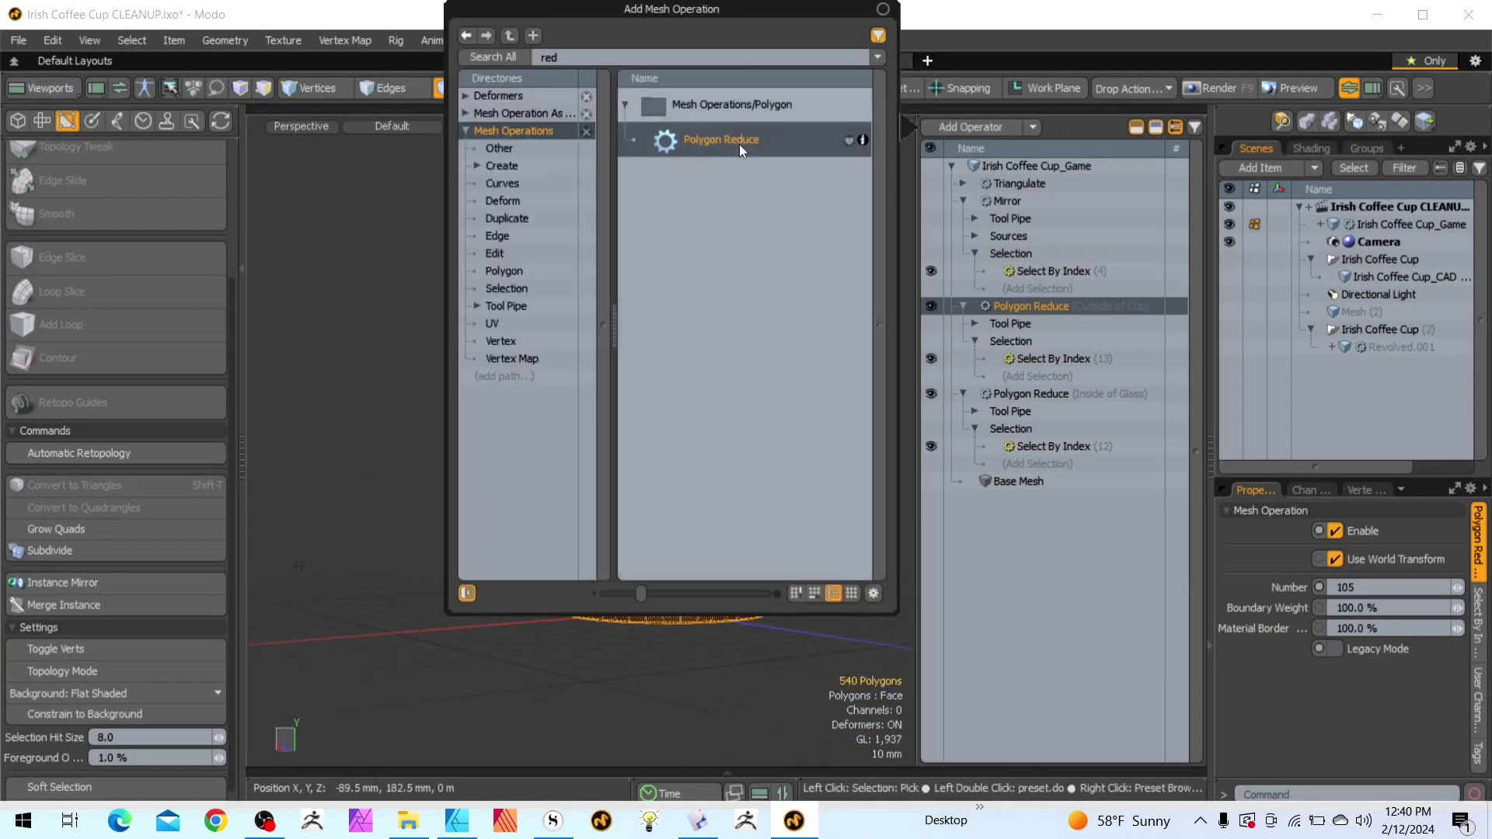
{"action": "double_click", "coordinate": [739, 143]}
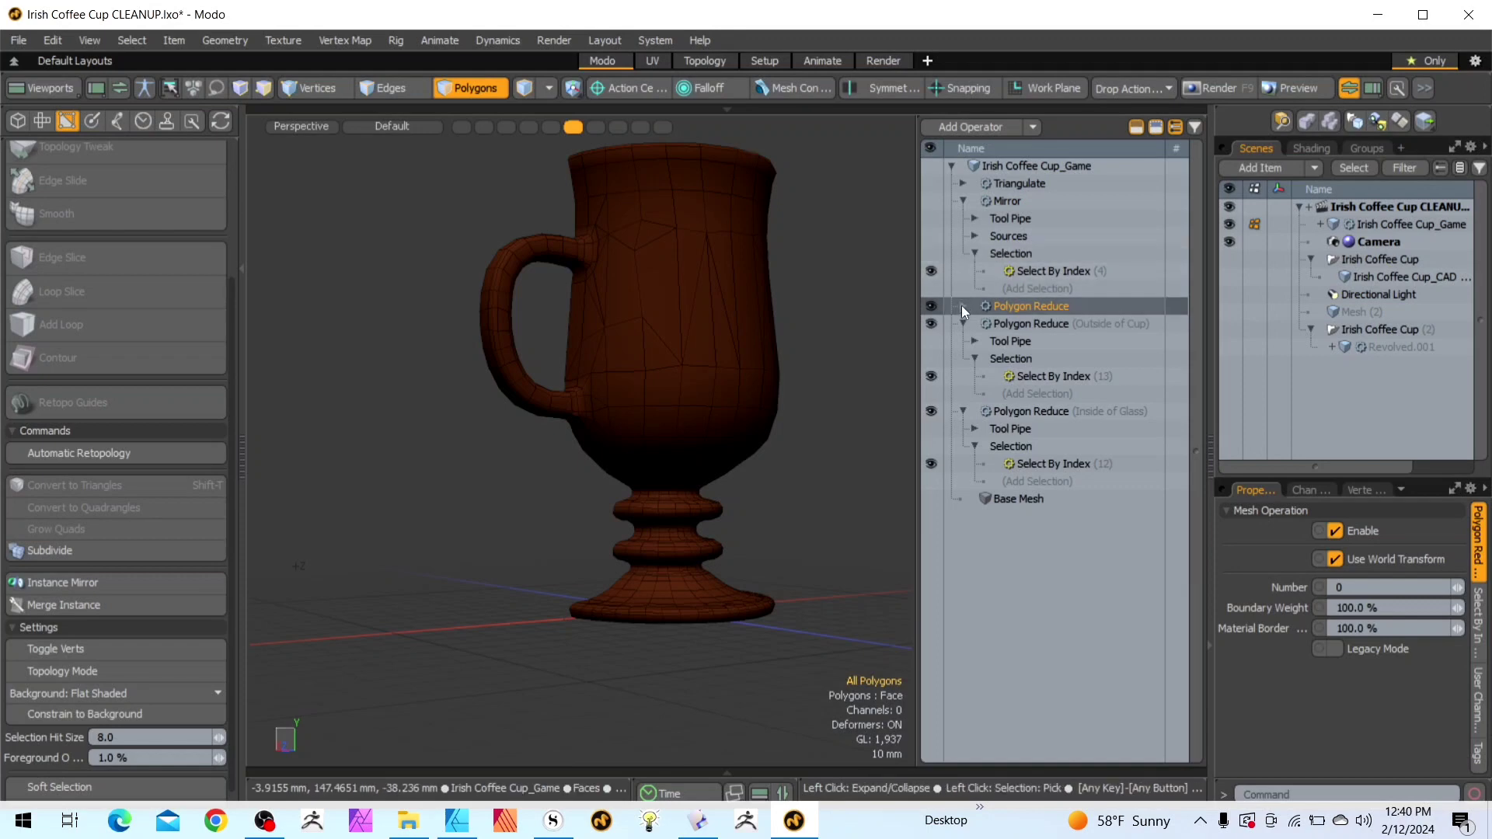
{"action": "left_click", "coordinate": [962, 305]}
{"action": "scroll", "coordinate": [699, 467], "scroll_direction": "up", "scroll_amount": 2}
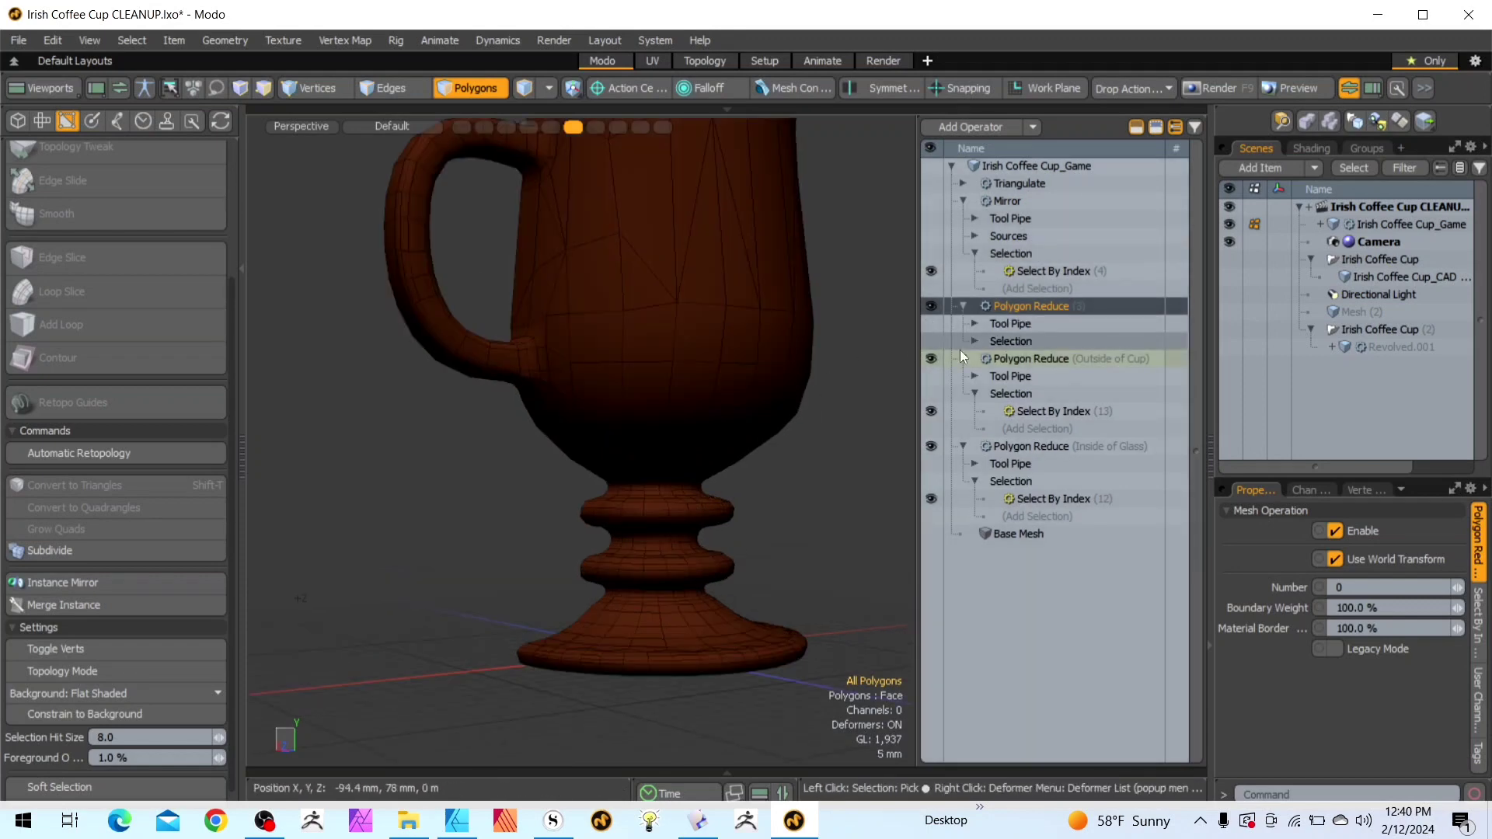
{"action": "left_click", "coordinate": [974, 339]}
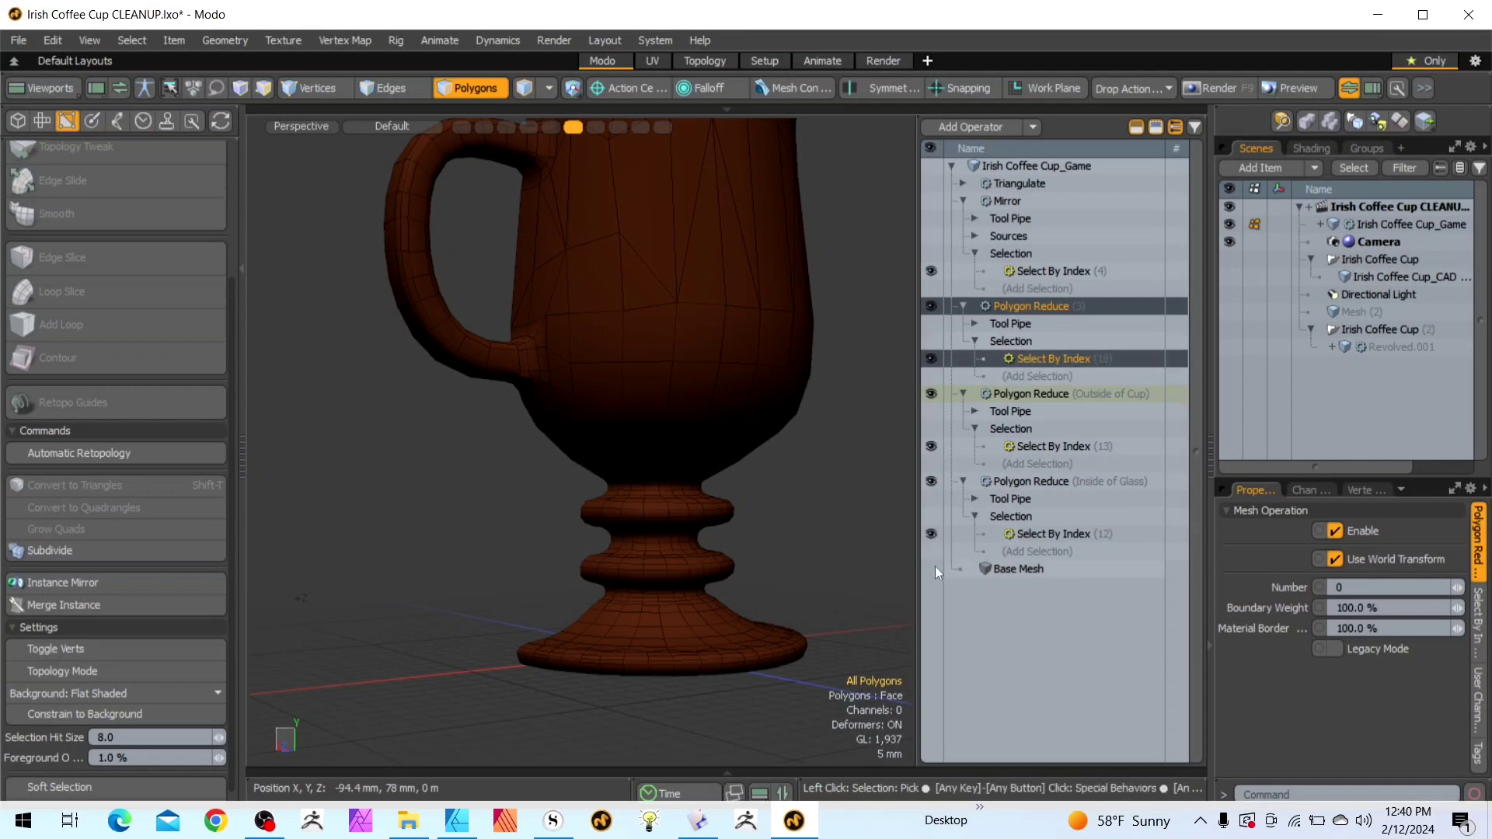
Set the Number of the stem and foot Polygon Reduce to 400, then raise it to 450
{"action": "scroll", "coordinate": [677, 582], "scroll_direction": "up", "scroll_amount": 2}
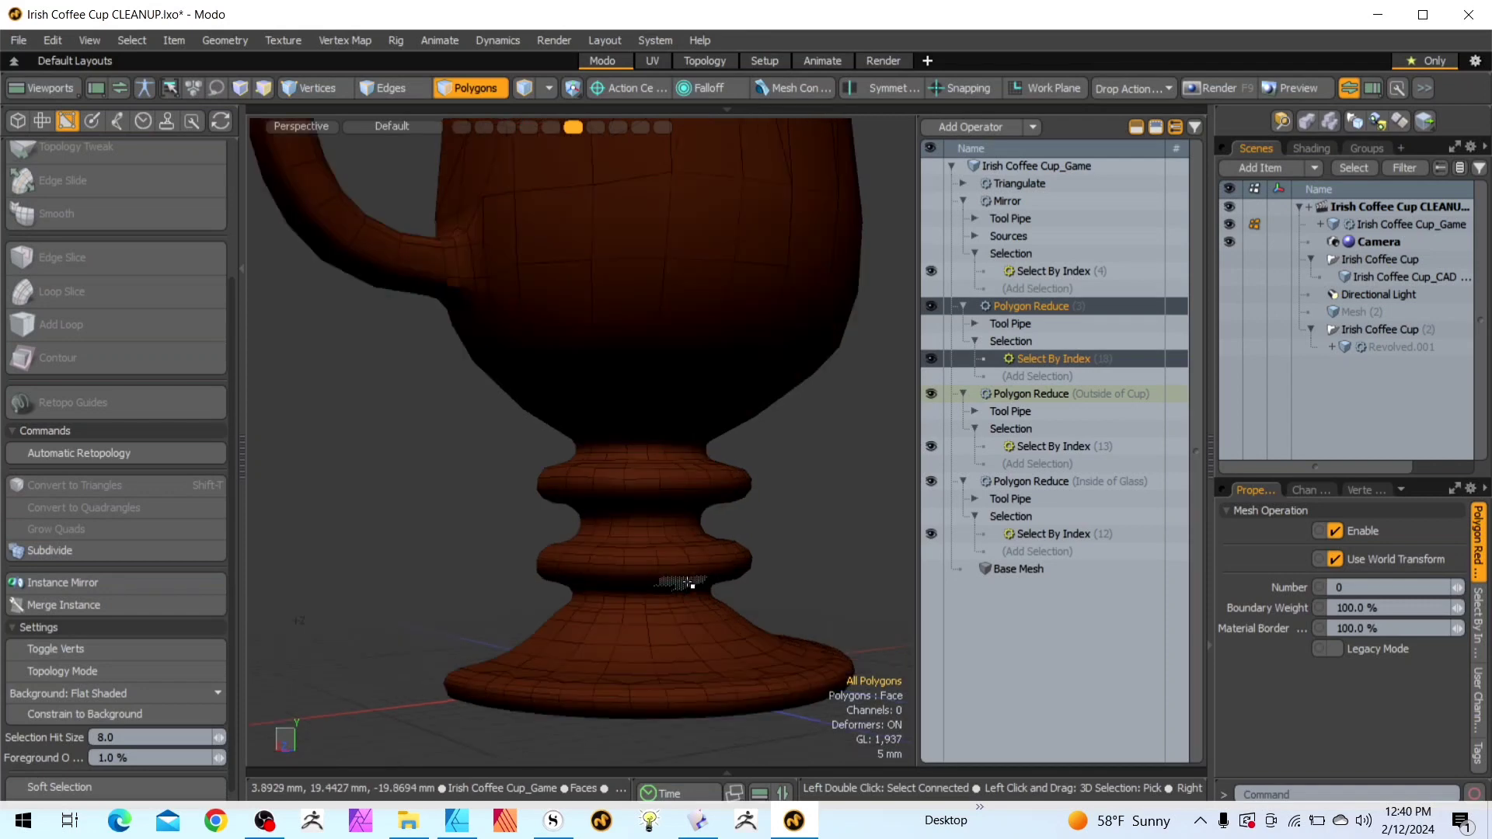
{"action": "left_click", "coordinate": [1030, 309]}
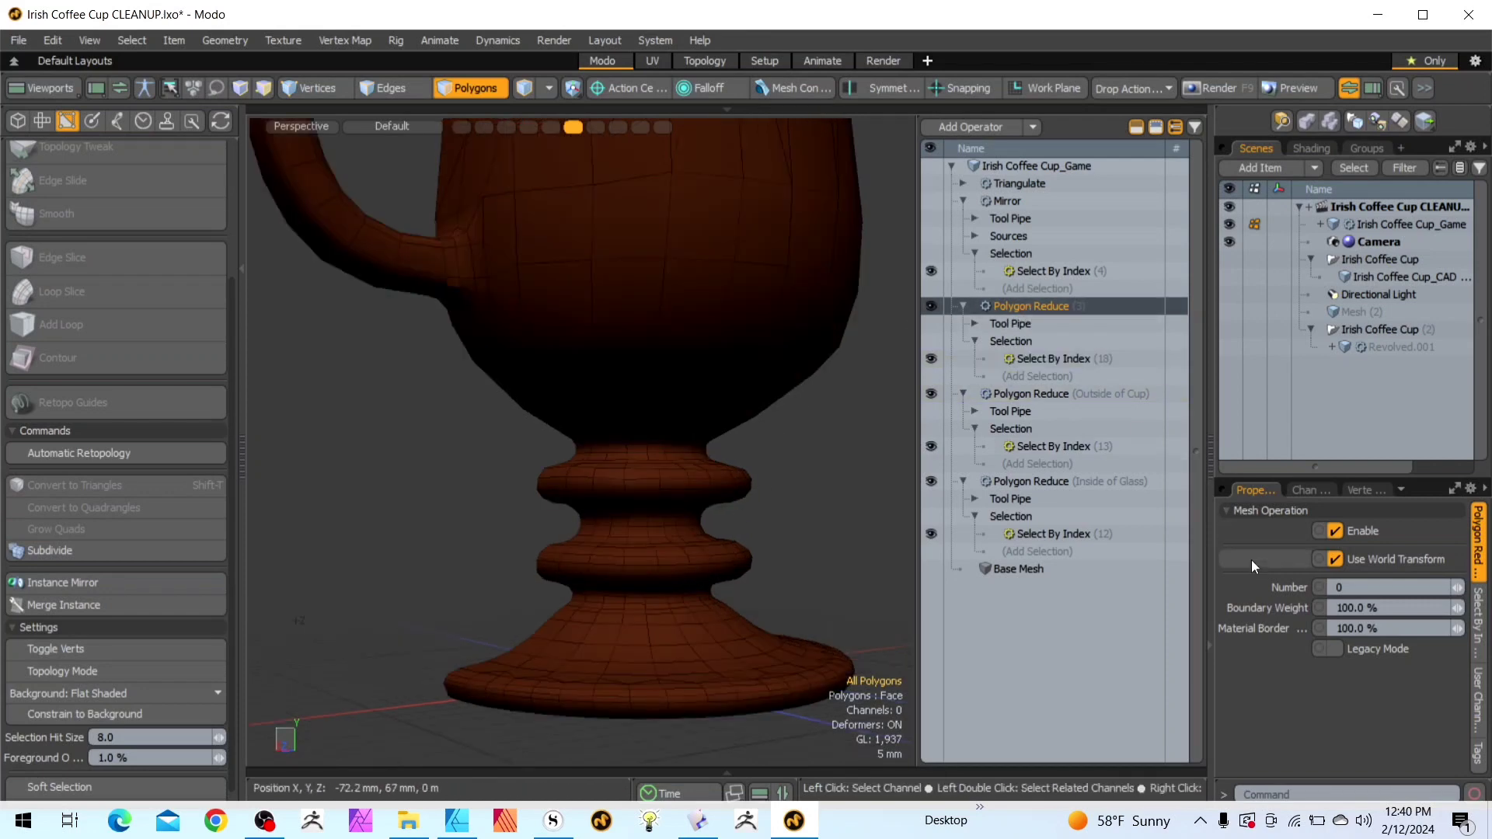
{"action": "left_click", "coordinate": [1349, 587]}
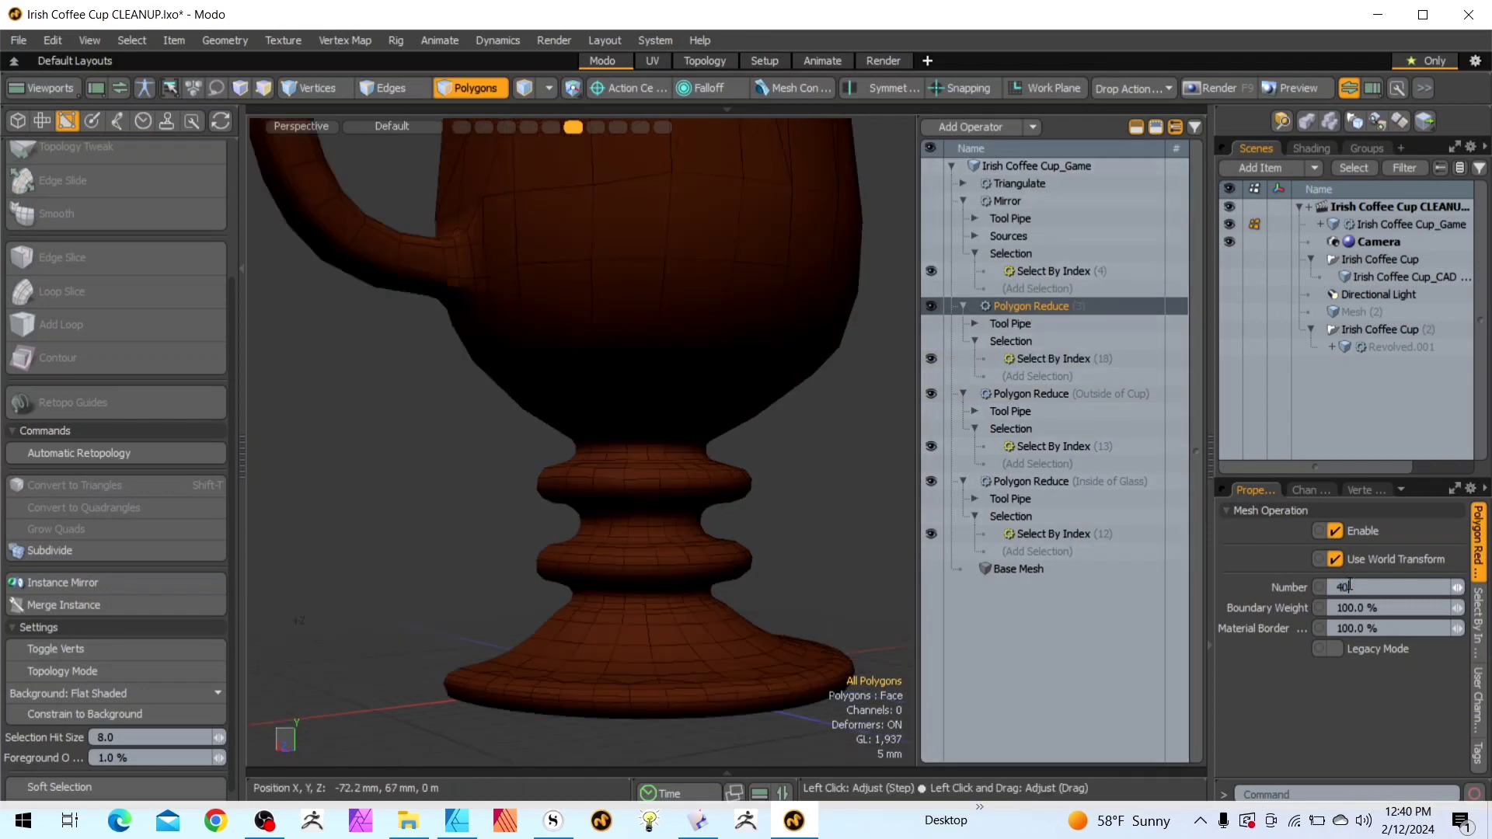
{"action": "key", "text": "Return"}
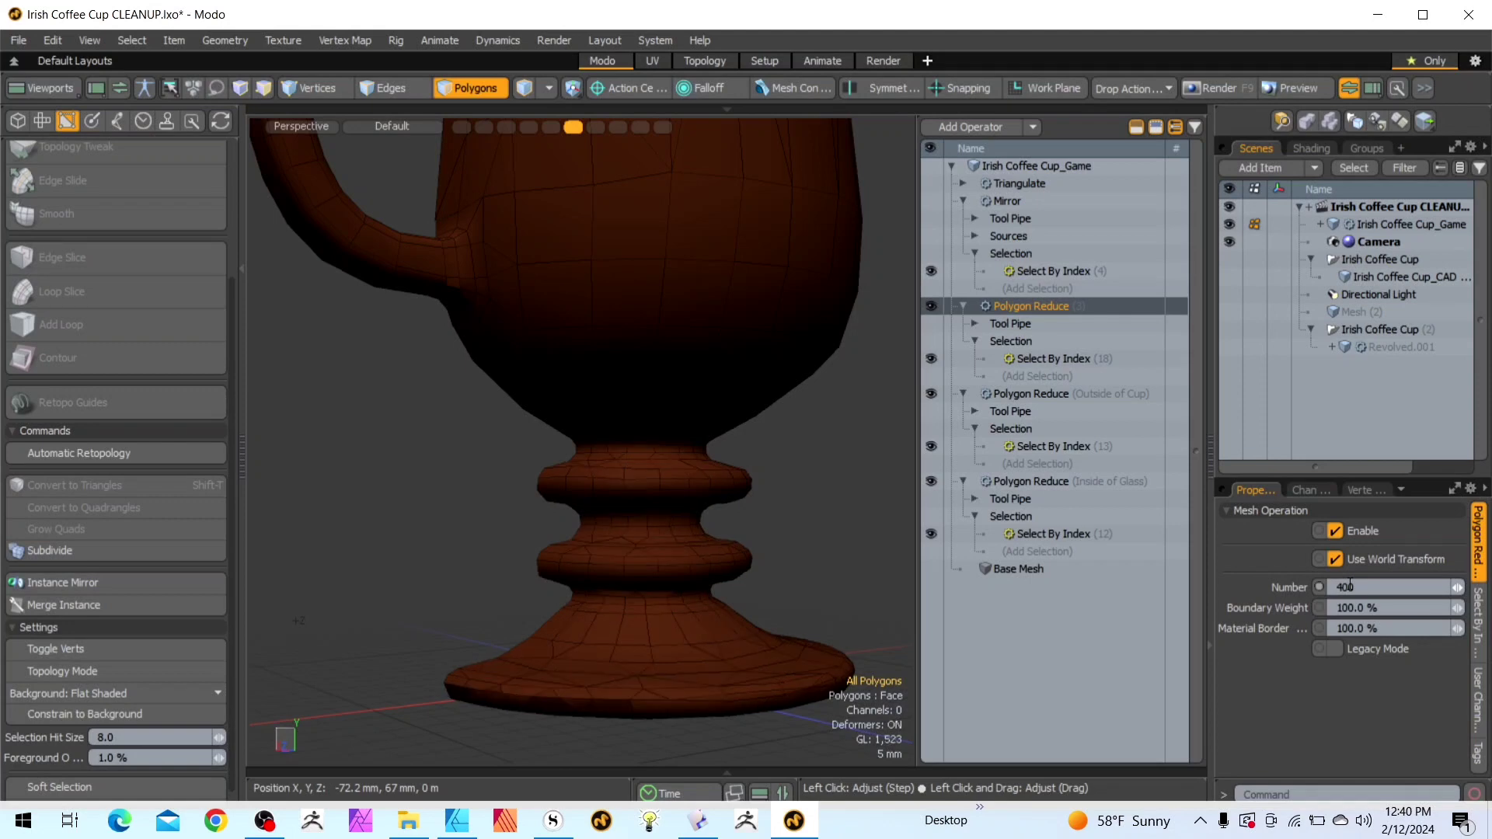
{"action": "scroll", "coordinate": [634, 660], "scroll_direction": "down", "scroll_amount": 2}
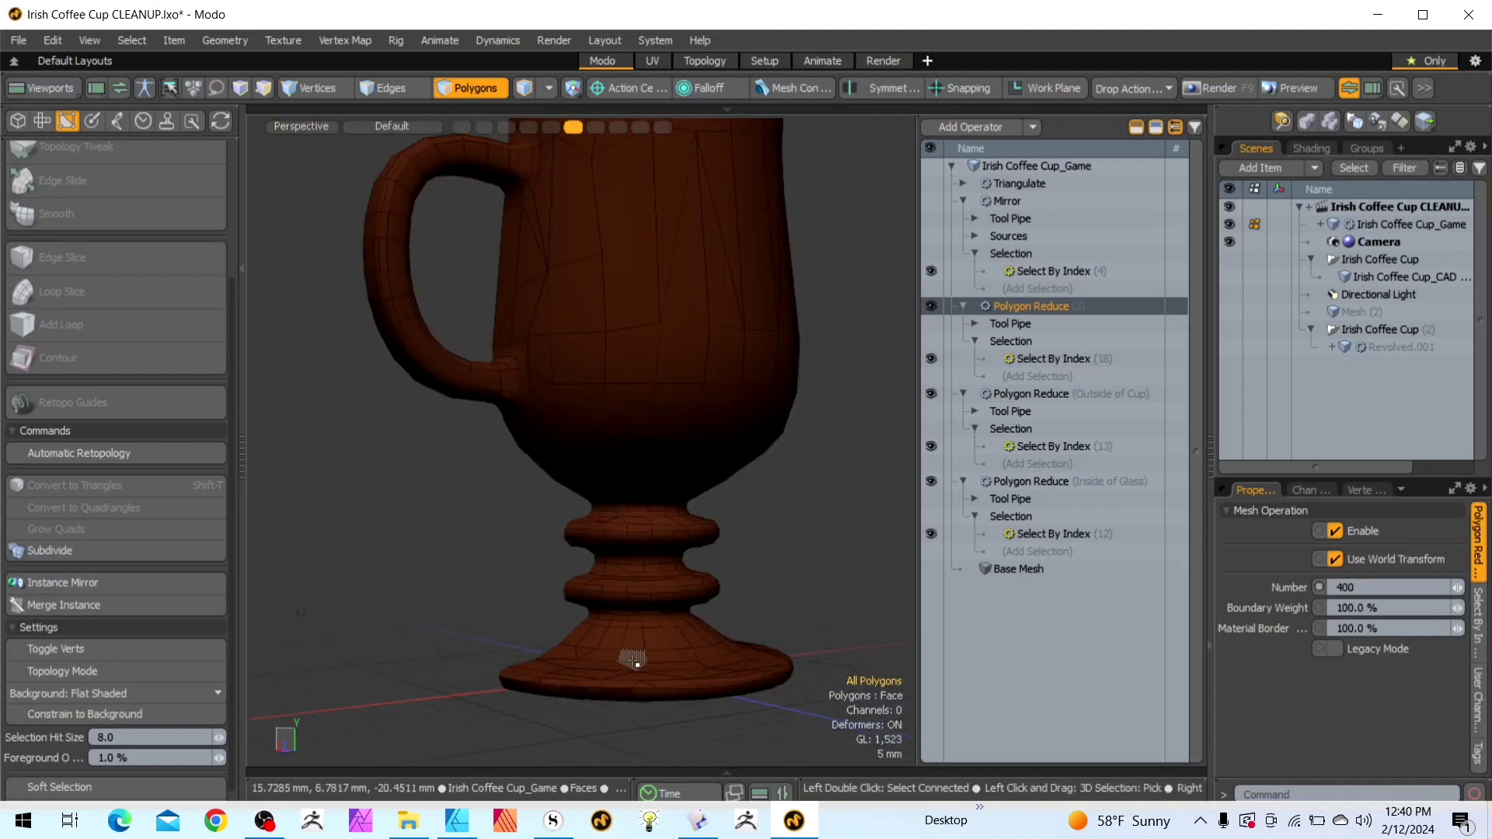
{"action": "scroll", "coordinate": [648, 658], "scroll_direction": "up", "scroll_amount": 2}
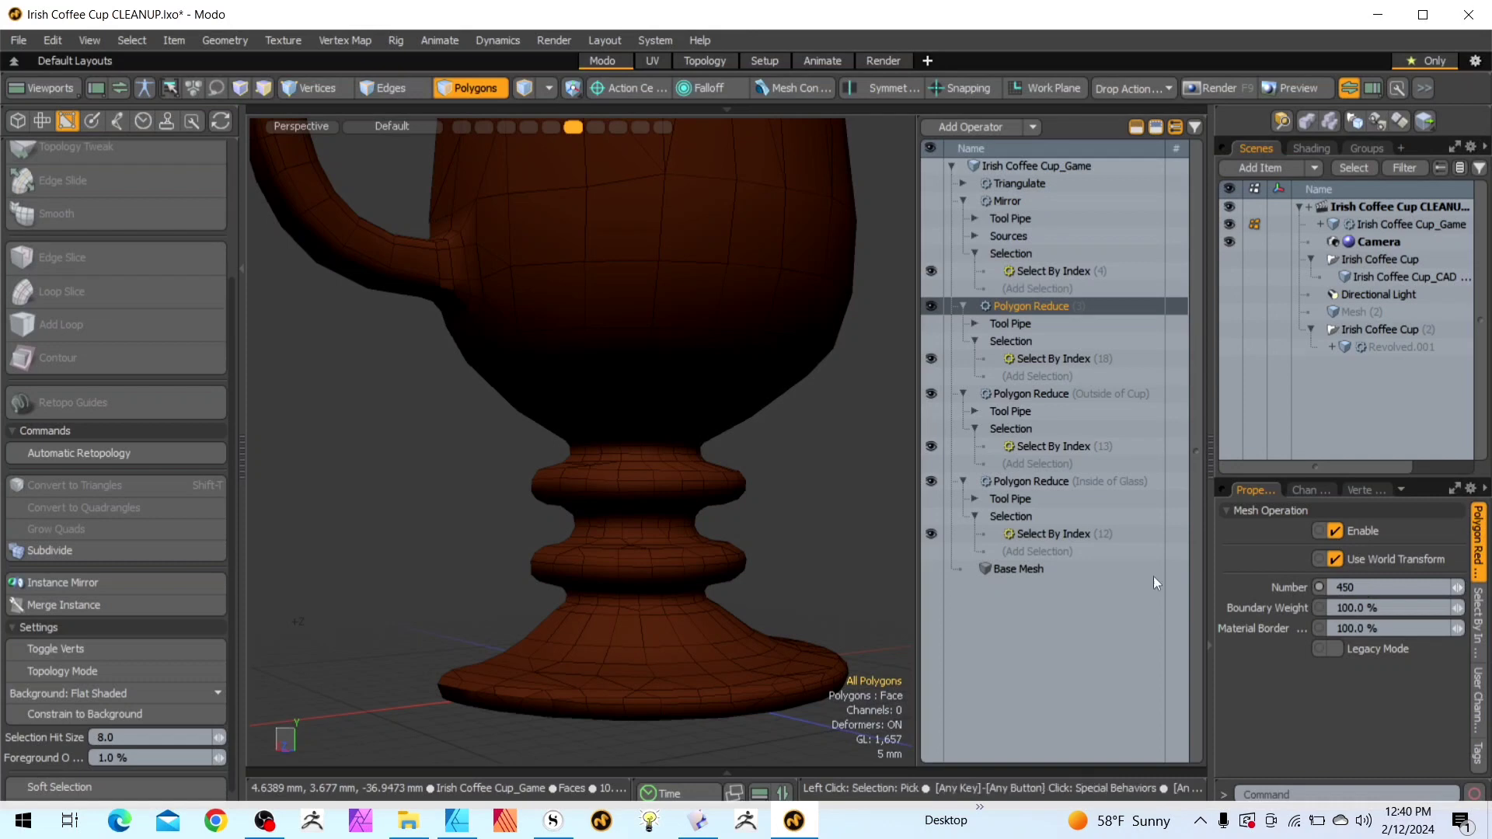
Examine the reduced half glass and its wireframe from bowl to foot, with the mesh item selected for a clearer view
{"action": "scroll", "coordinate": [759, 509], "scroll_direction": "down", "scroll_amount": 3}
{"action": "scroll", "coordinate": [811, 265], "scroll_direction": "up", "scroll_amount": 2}
{"action": "scroll", "coordinate": [810, 266], "scroll_direction": "down", "scroll_amount": 2}
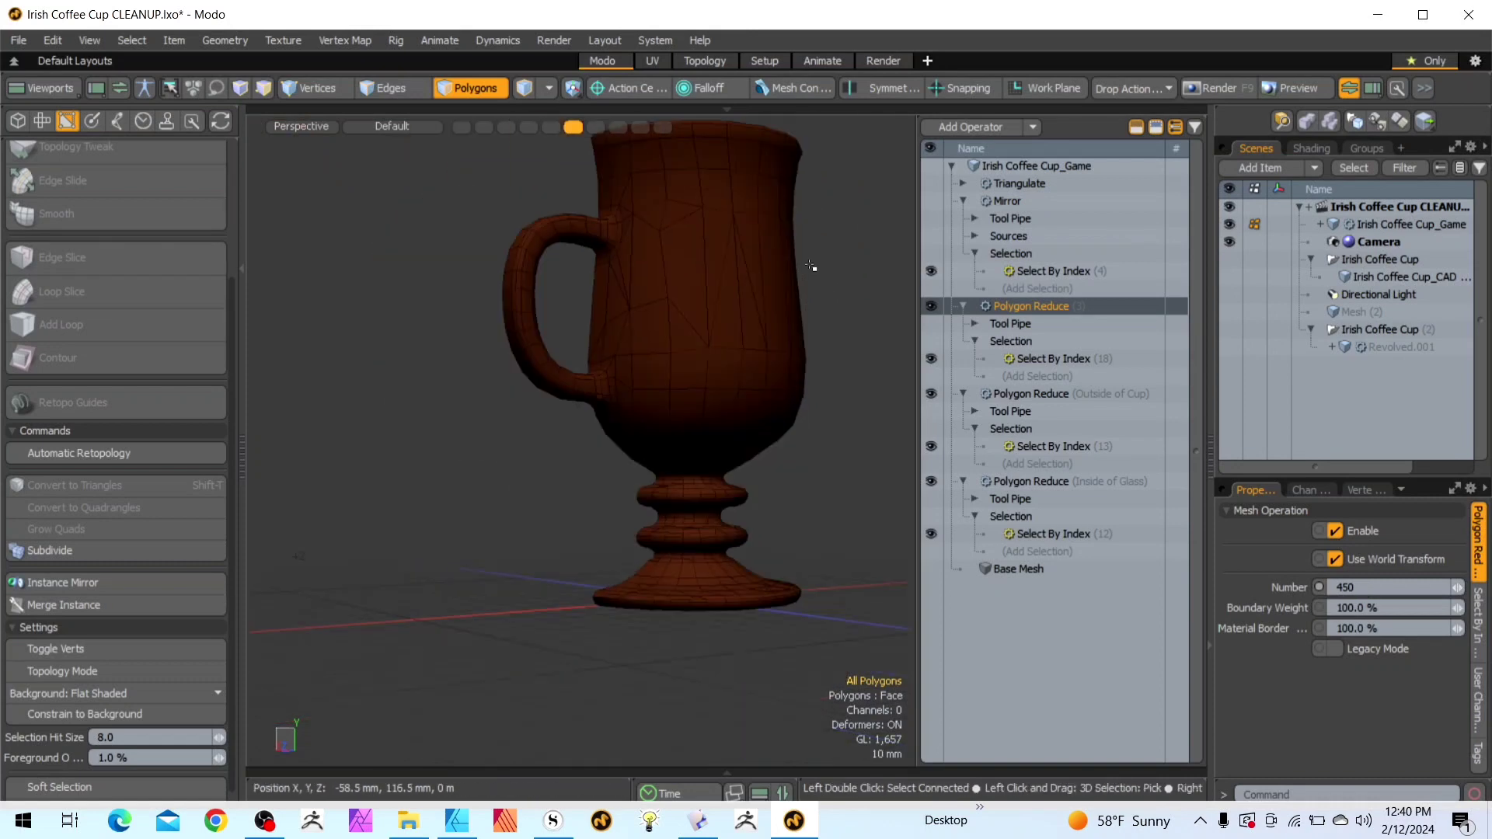
{"action": "left_click", "coordinate": [485, 87]}
{"action": "scroll", "coordinate": [645, 356], "scroll_direction": "down", "scroll_amount": 2}
{"action": "scroll", "coordinate": [712, 319], "scroll_direction": "up", "scroll_amount": 3}
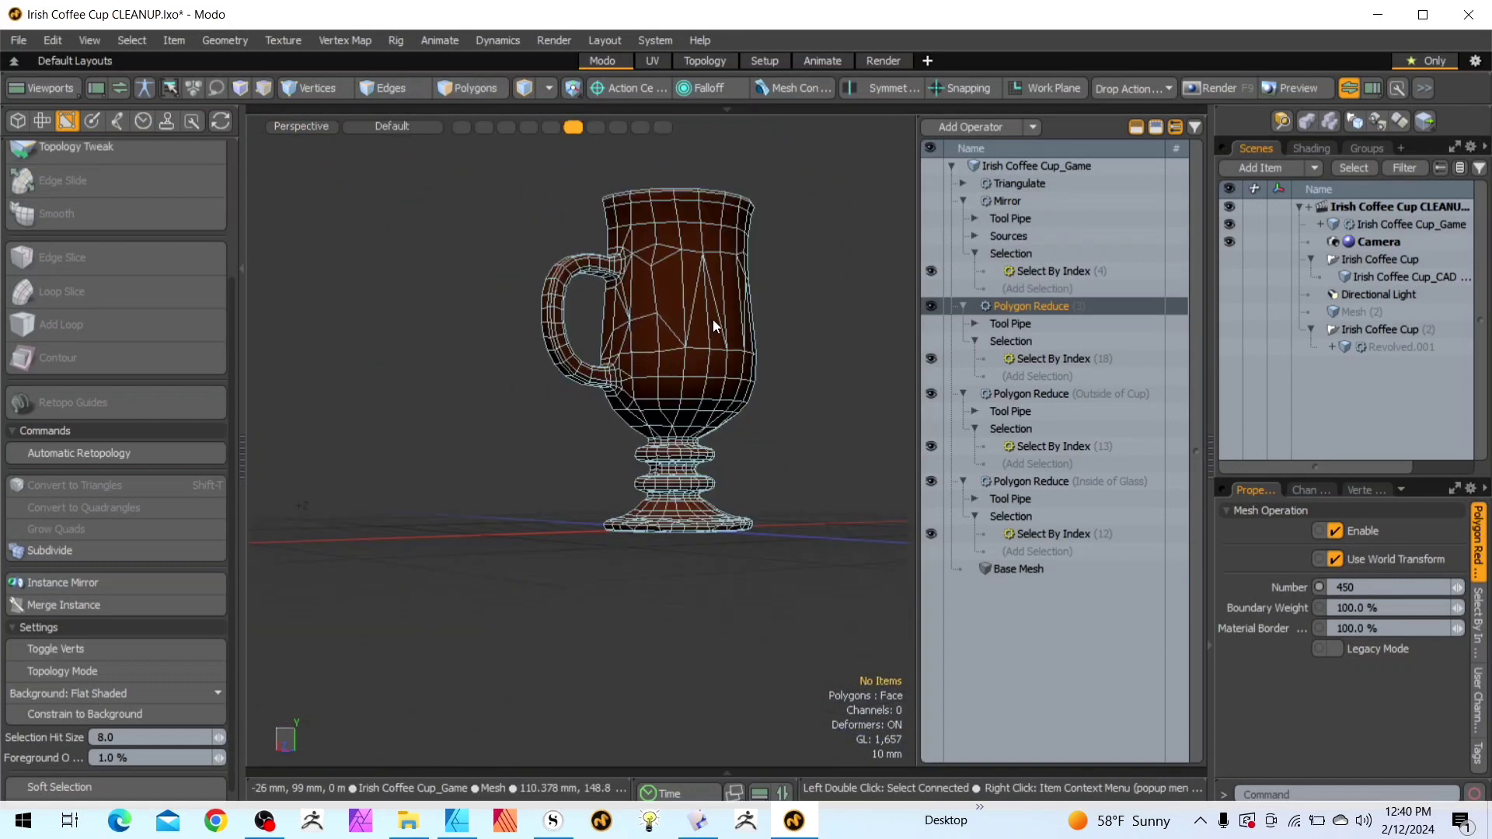
{"action": "left_click", "coordinate": [774, 404]}
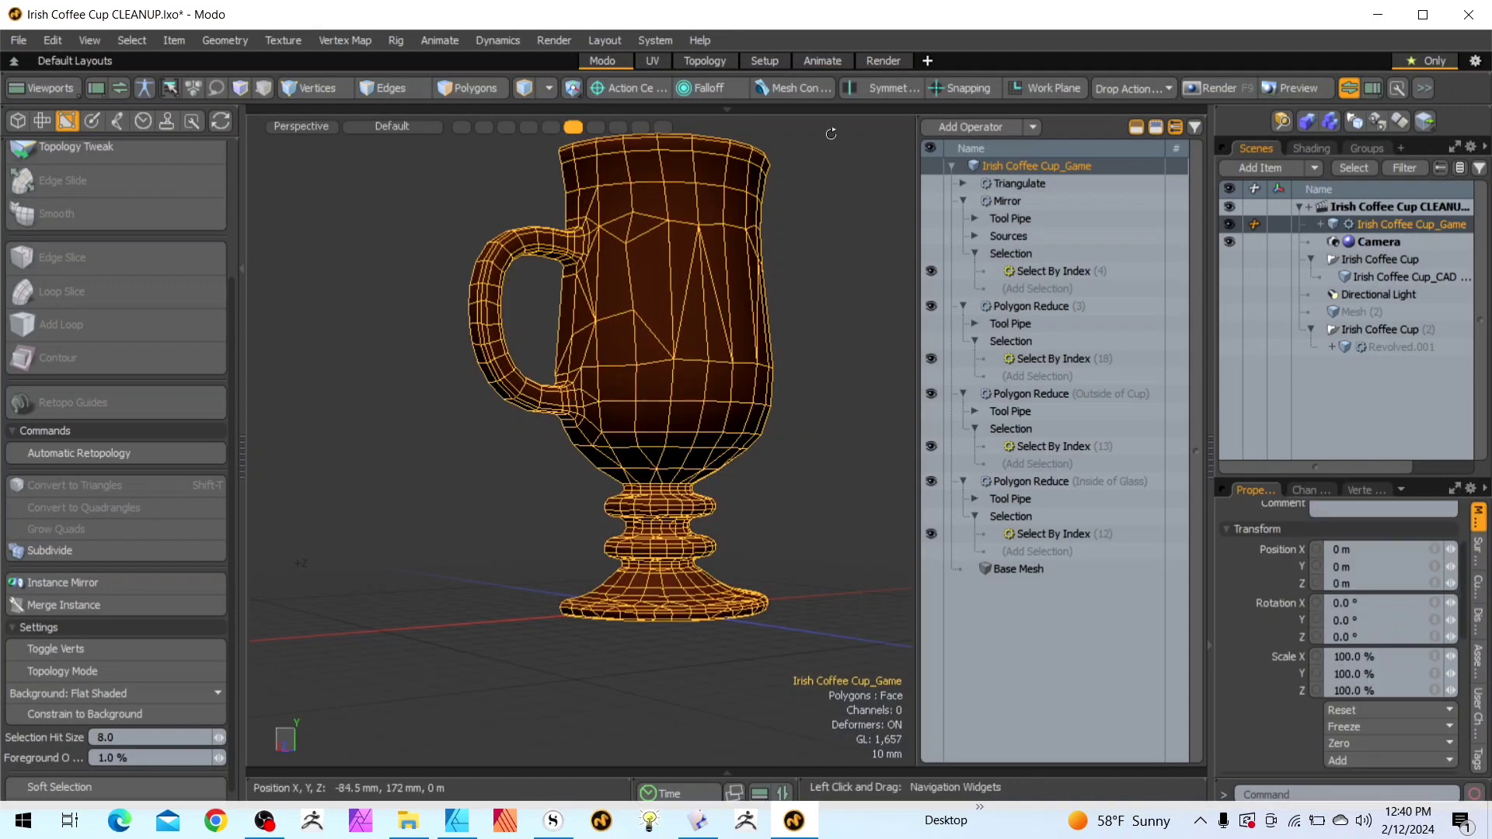
{"action": "left_click_drag", "start_coordinate": [835, 127], "coordinate": [877, 131]}
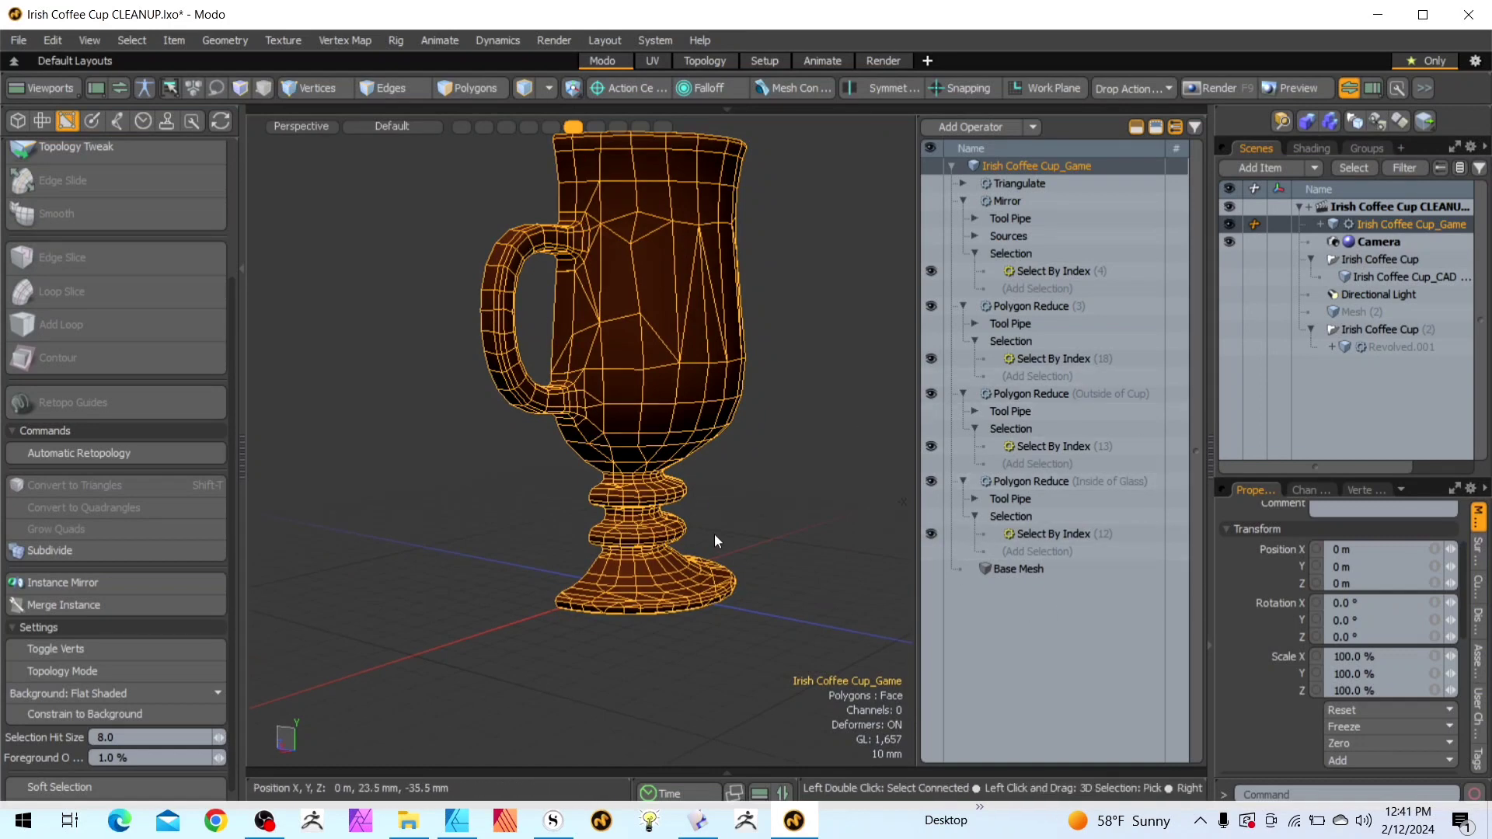
{"action": "scroll", "coordinate": [723, 482], "scroll_direction": "down", "scroll_amount": 3}
{"action": "scroll", "coordinate": [735, 405], "scroll_direction": "up", "scroll_amount": 3}
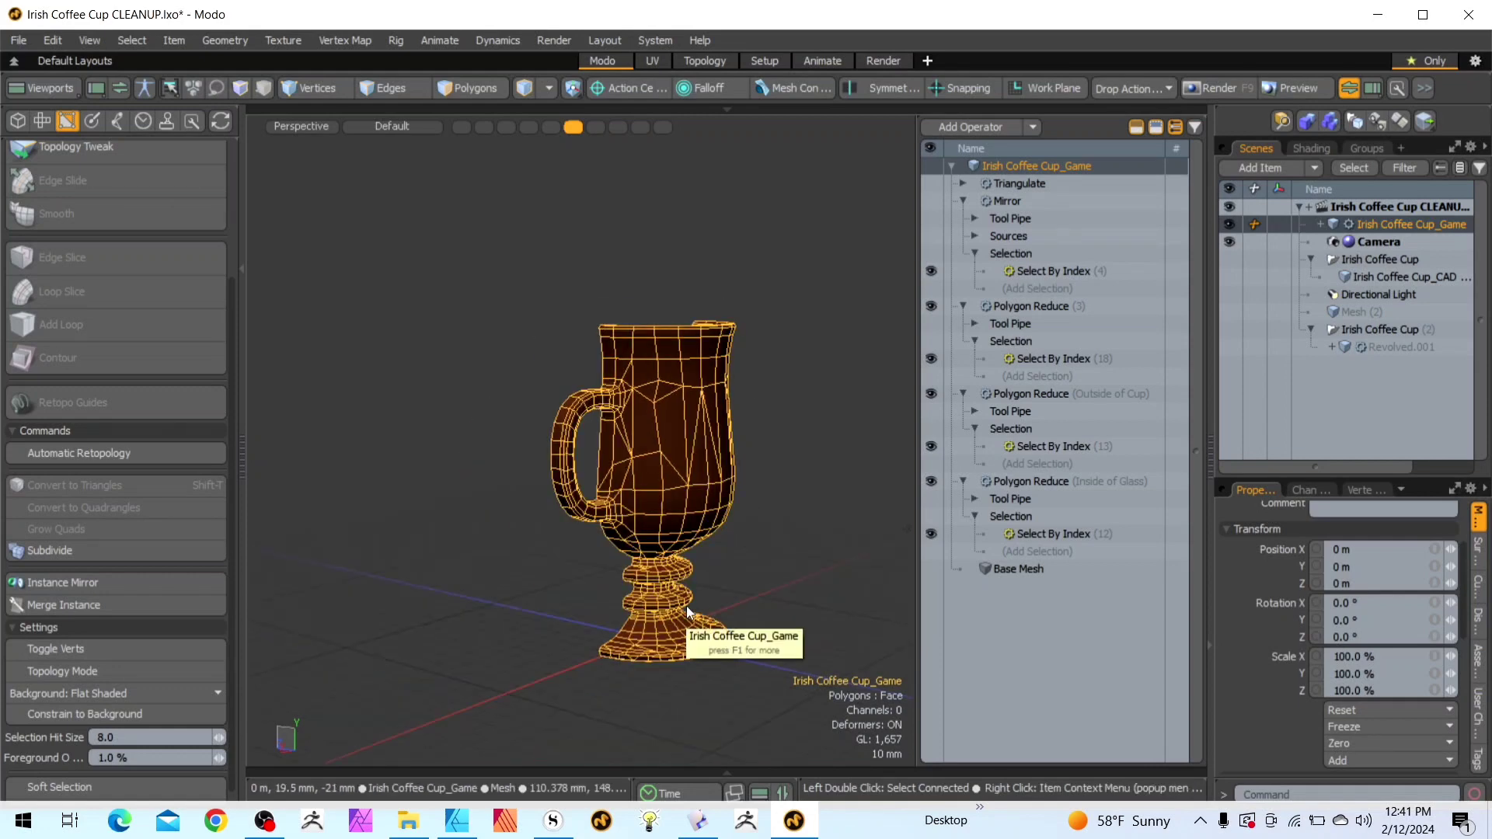
{"action": "scroll", "coordinate": [687, 604], "scroll_direction": "up", "scroll_amount": 3}
{"action": "scroll", "coordinate": [687, 605], "scroll_direction": "down", "scroll_amount": 5}
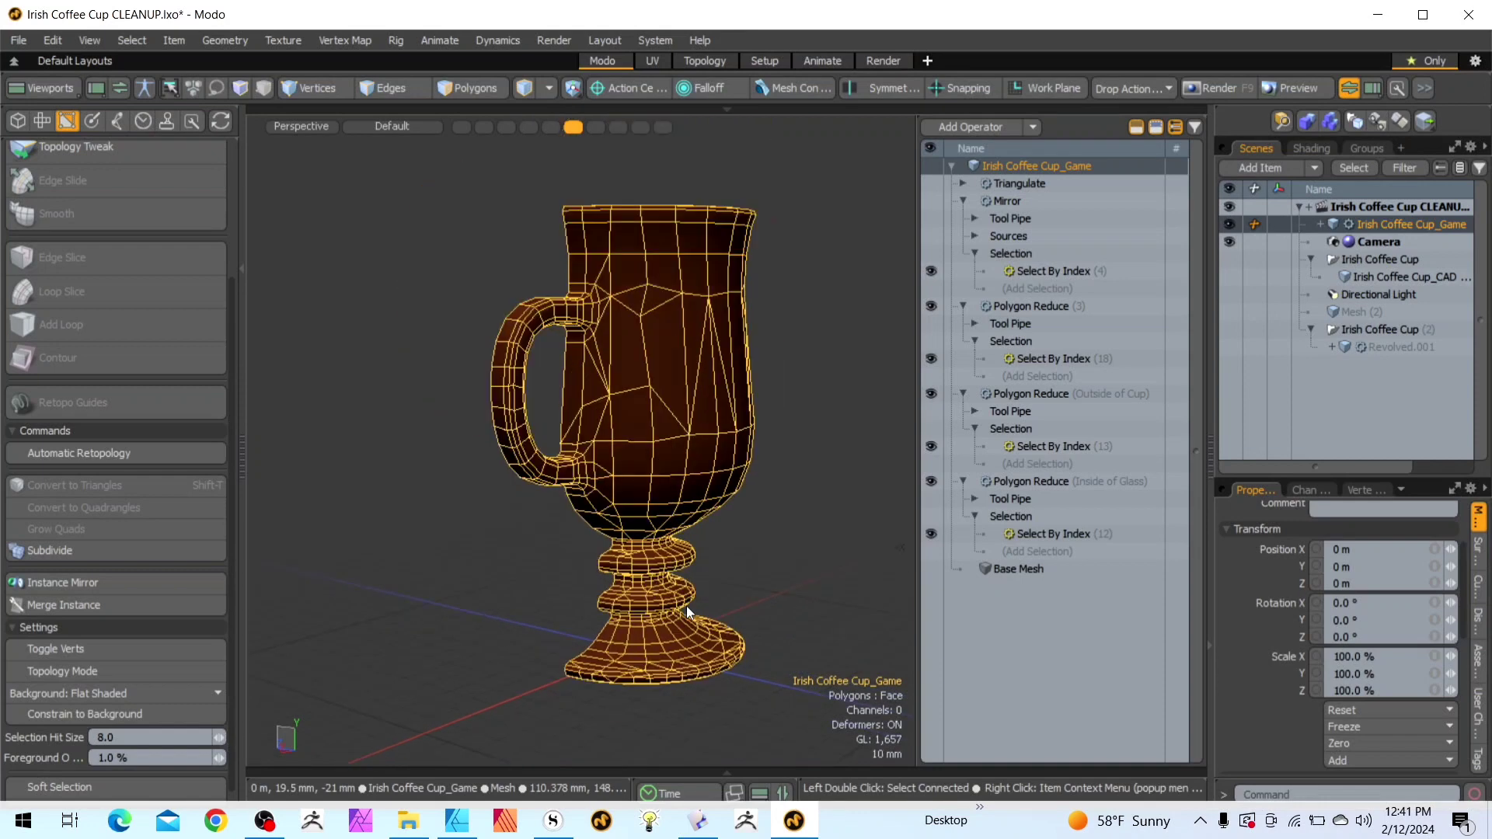
{"action": "scroll", "coordinate": [719, 518], "scroll_direction": "up", "scroll_amount": 3}
{"action": "left_click", "coordinate": [749, 524]}
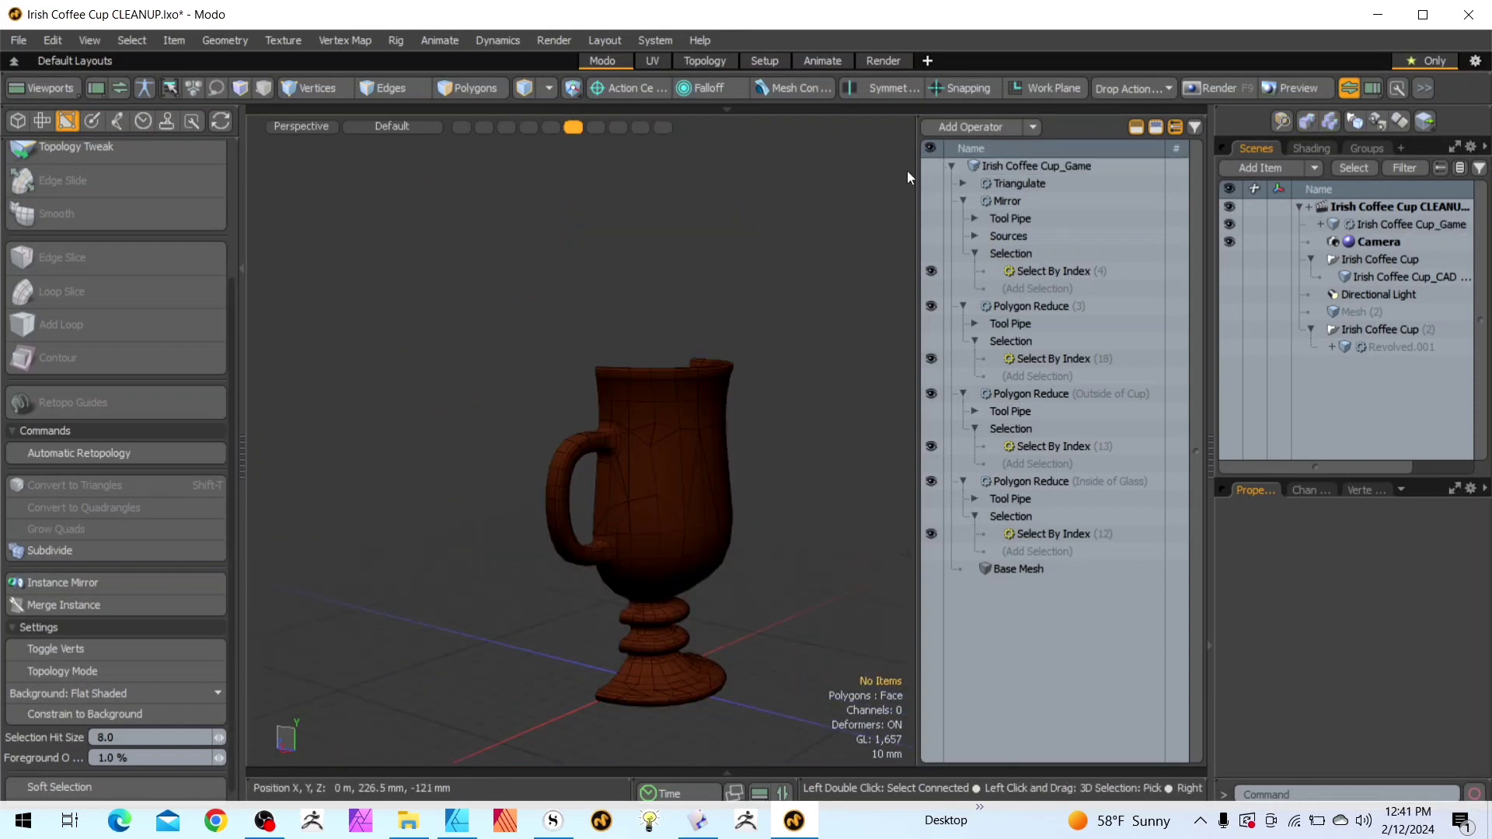
Try the Wireframe Overlay of the active meshes at None, and set it to Uniform
{"action": "key", "text": "o"}
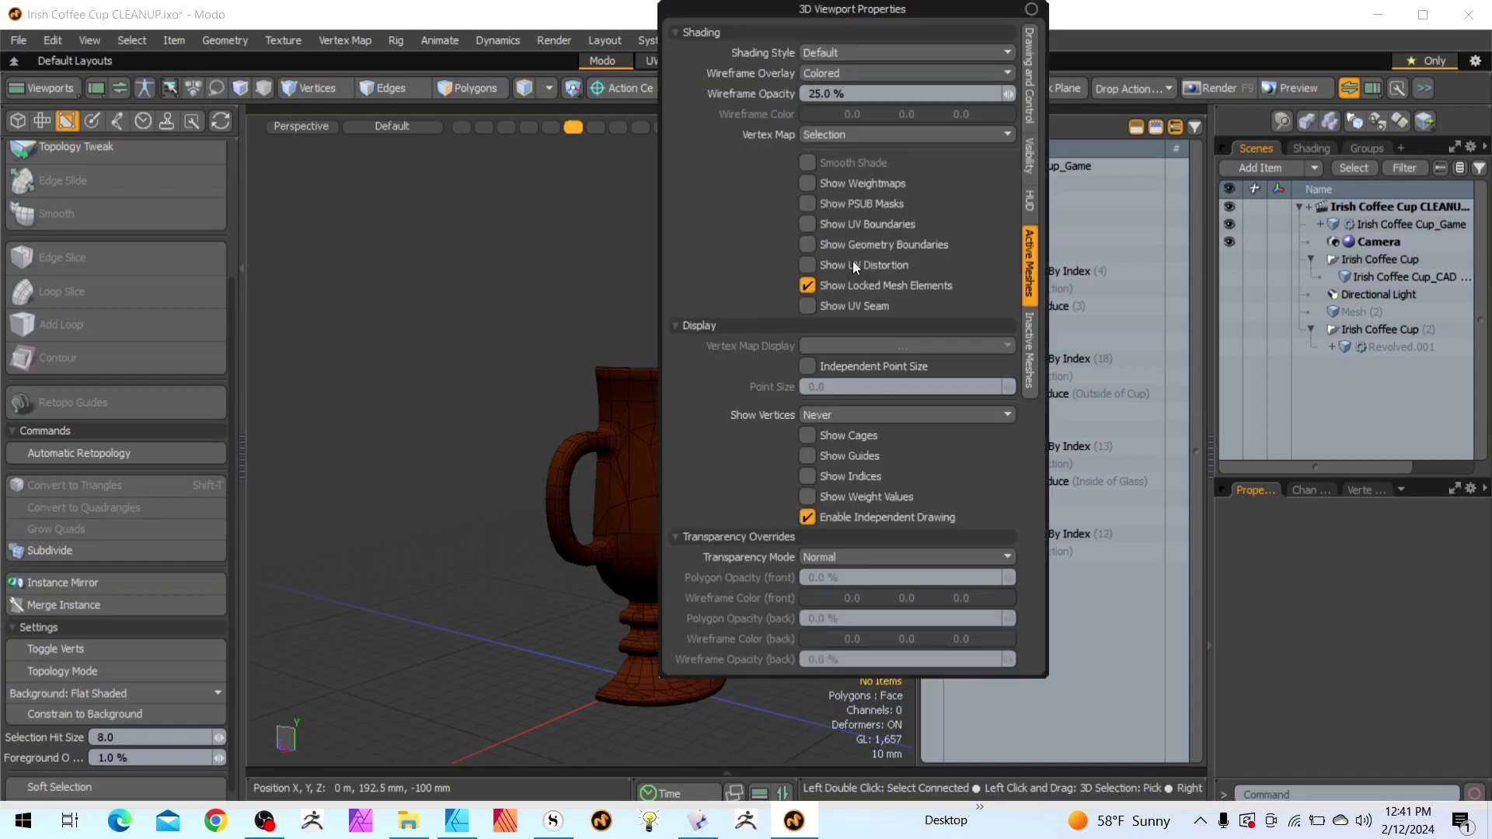
{"action": "left_click", "coordinate": [821, 72]}
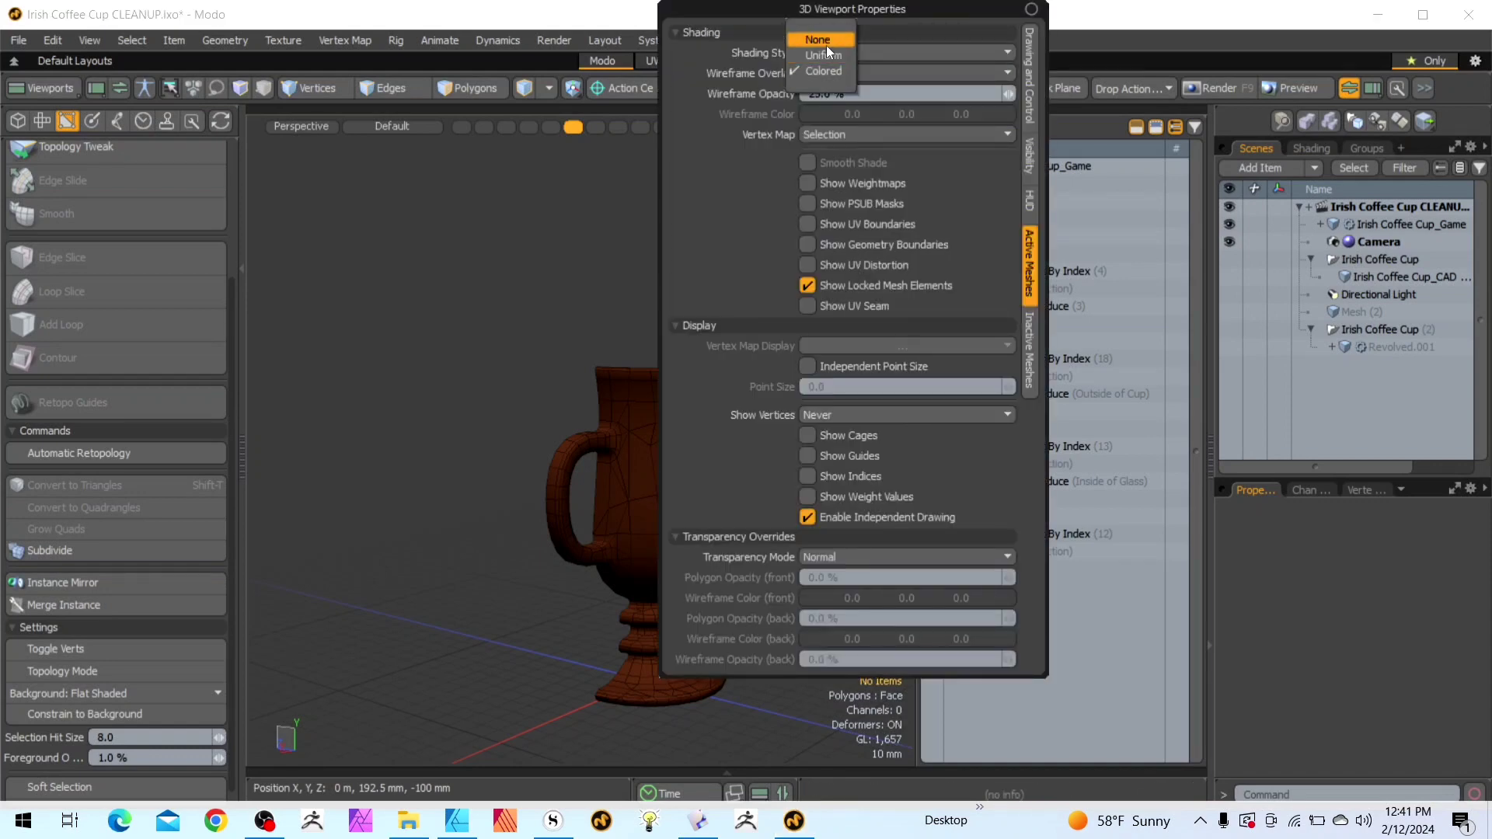
{"action": "left_click", "coordinate": [827, 43]}
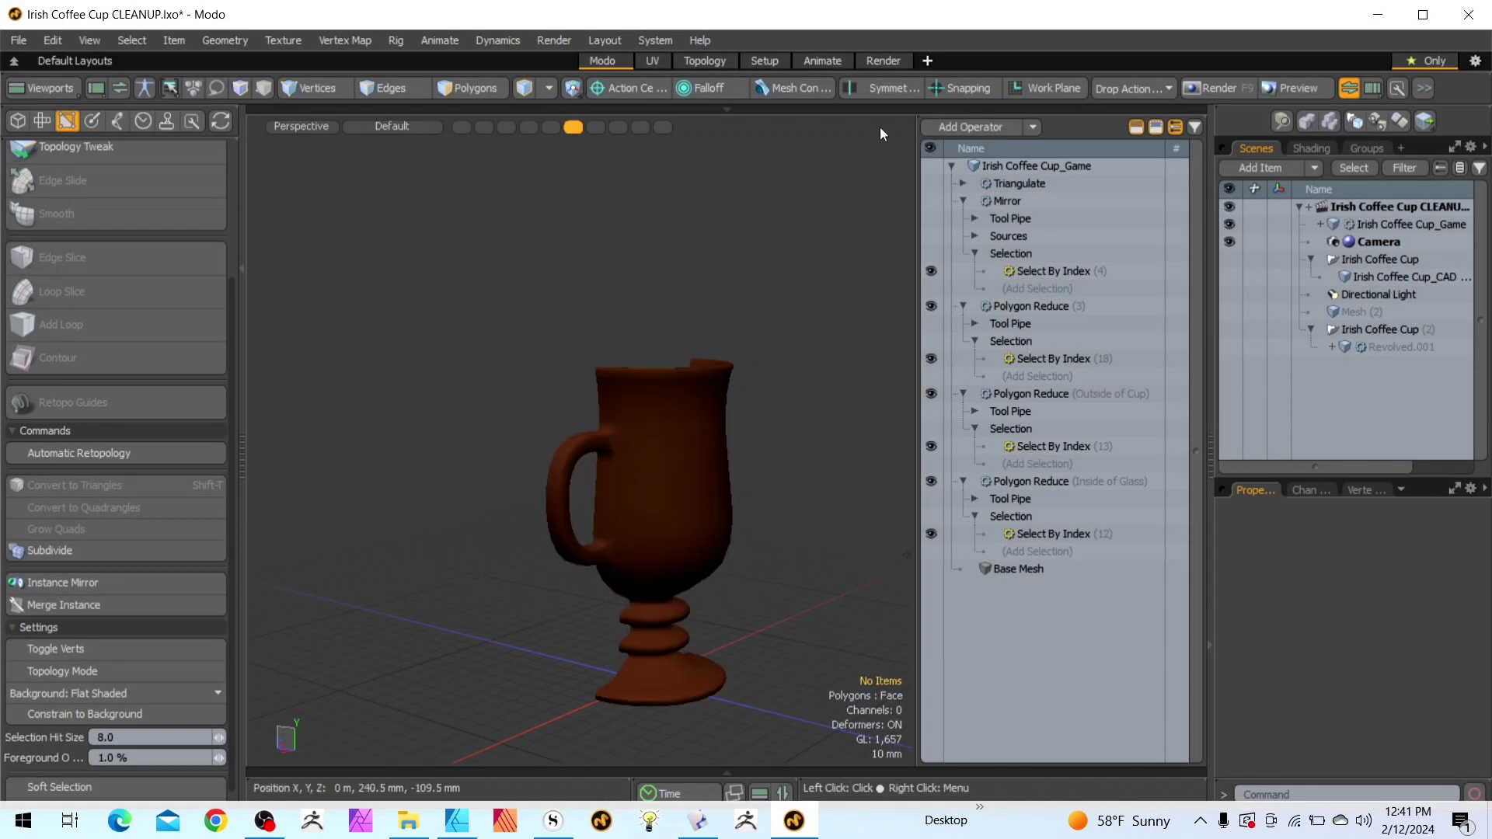
{"action": "key", "text": "o"}
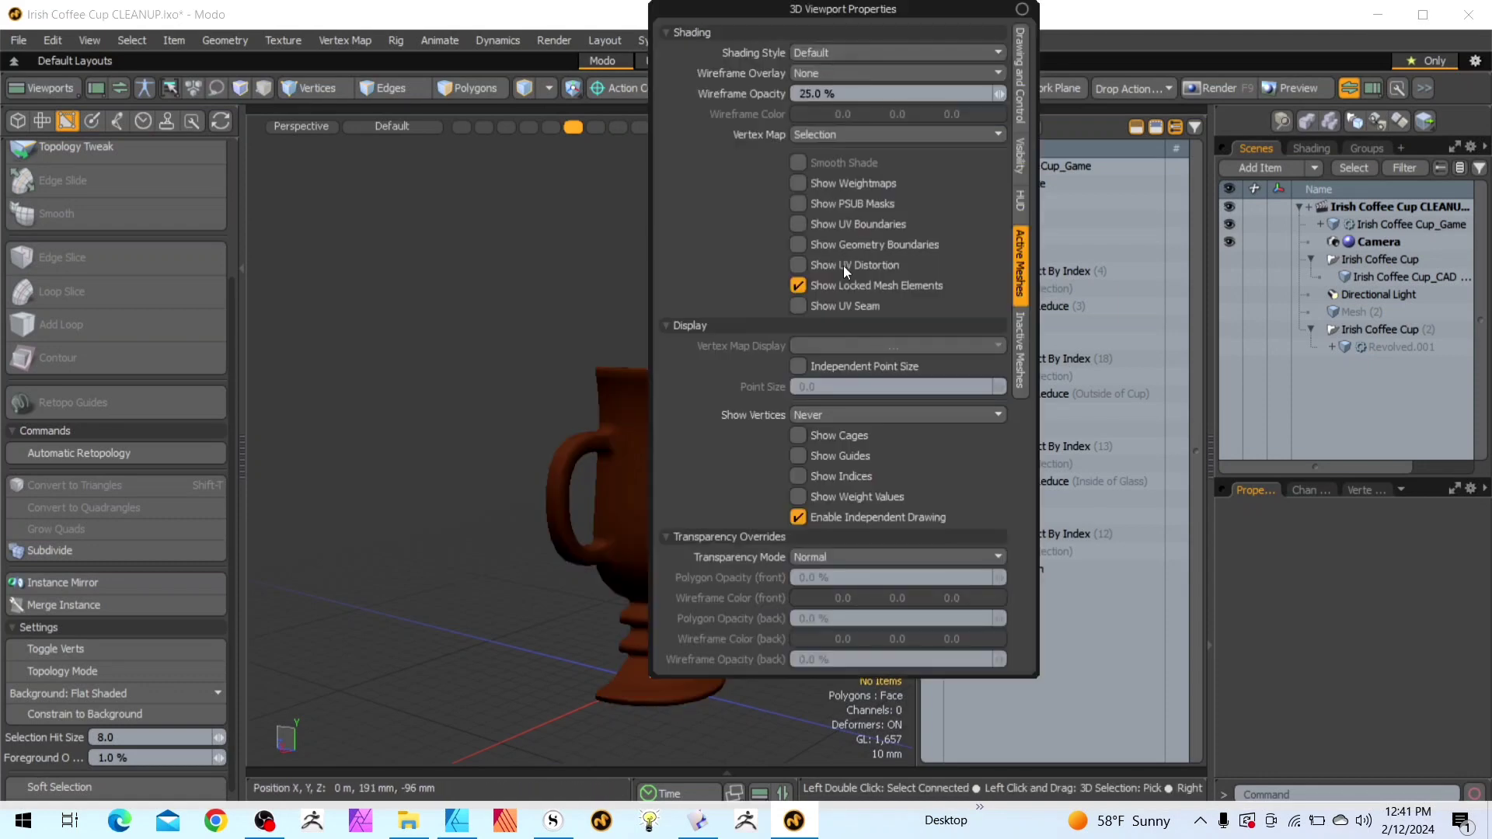
{"action": "left_click", "coordinate": [810, 72]}
{"action": "left_click", "coordinate": [802, 88]}
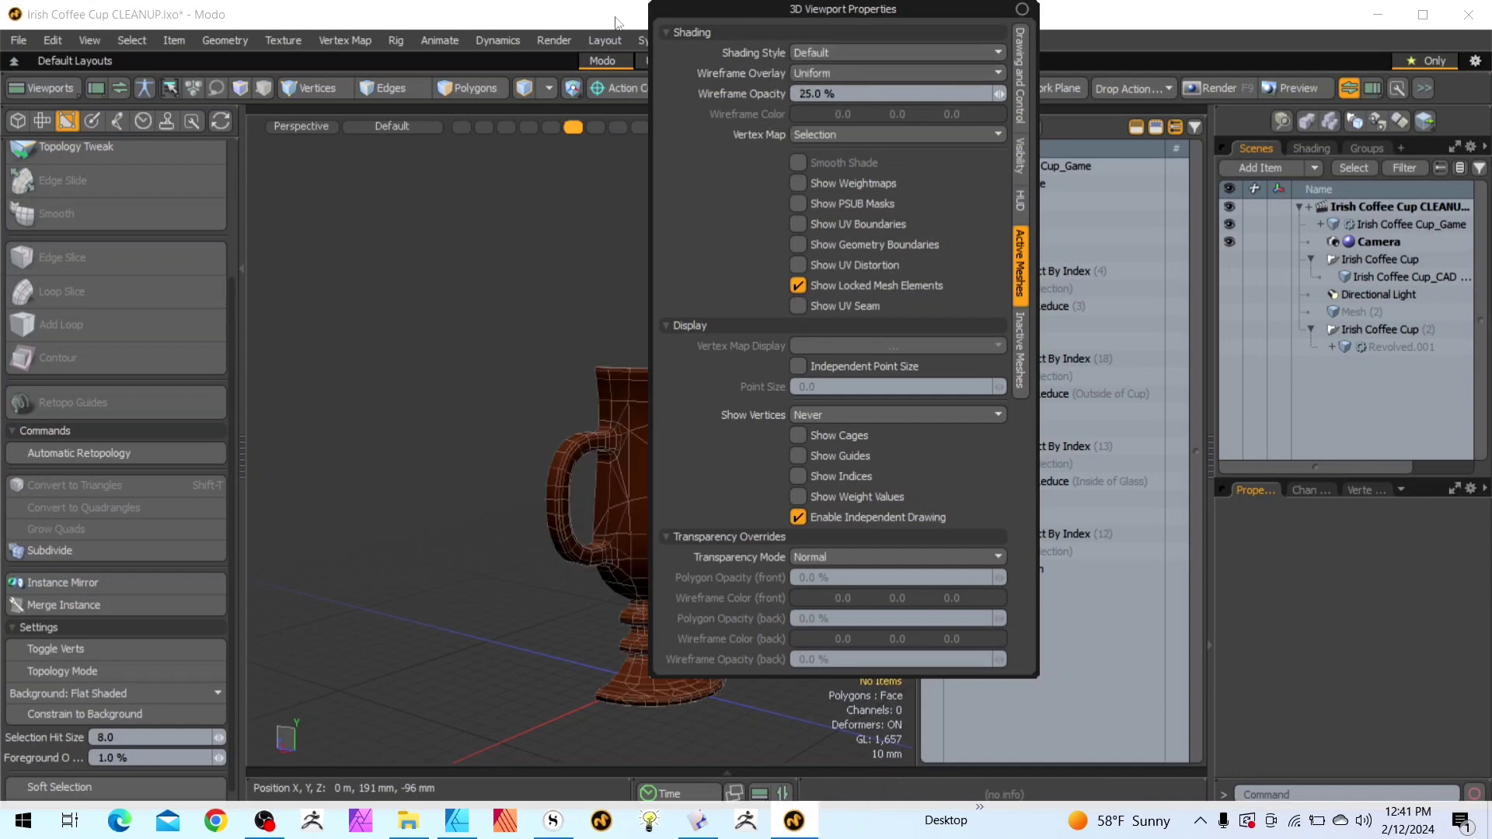
Select all connected polygons of the half glass and set them as the Mirror operation's Select By Index selection
{"action": "scroll", "coordinate": [695, 560], "scroll_direction": "up", "scroll_amount": 2}
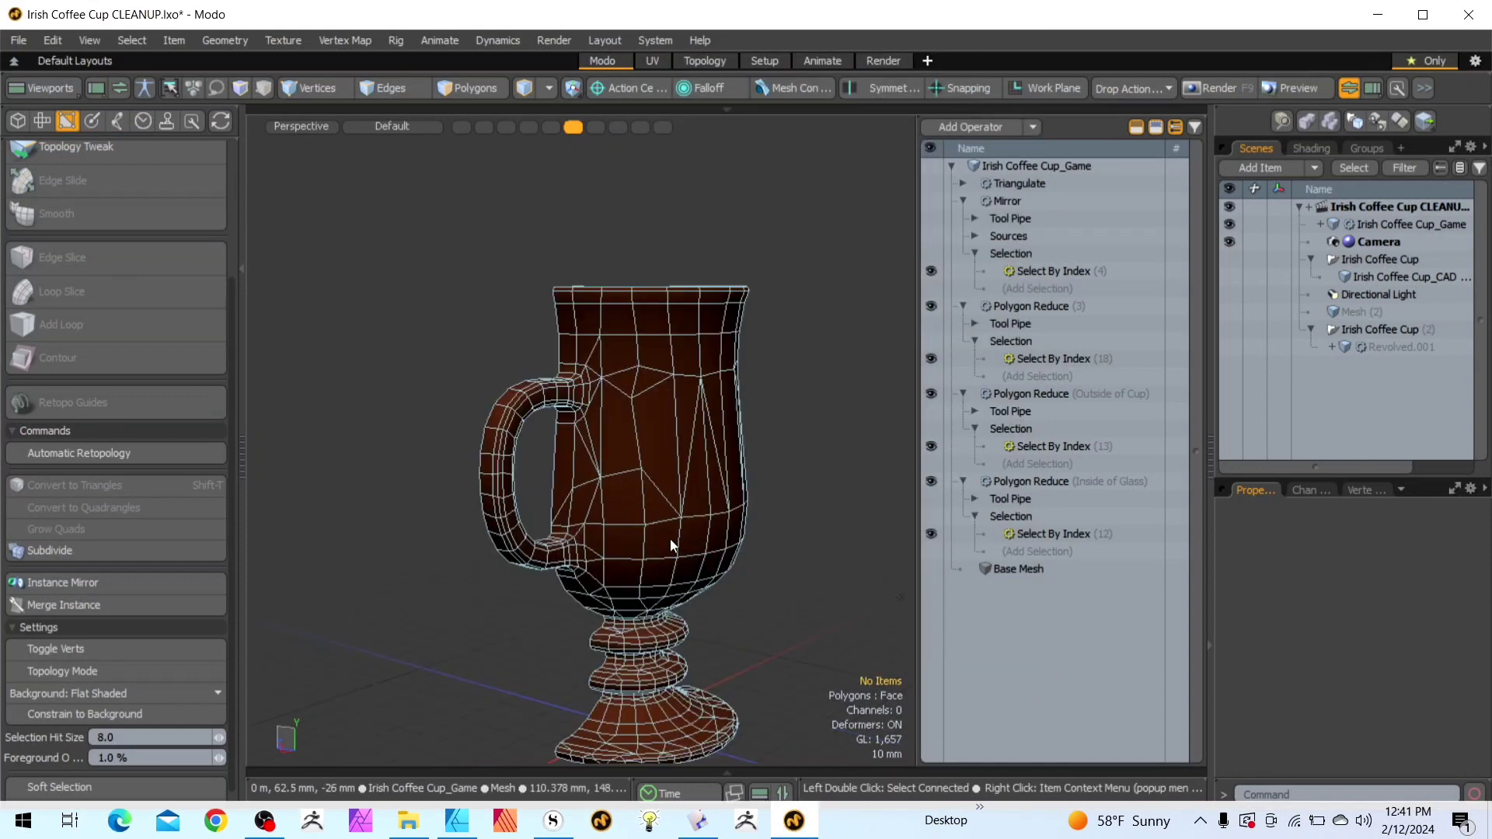
{"action": "scroll", "coordinate": [510, 431], "scroll_direction": "up", "scroll_amount": 2}
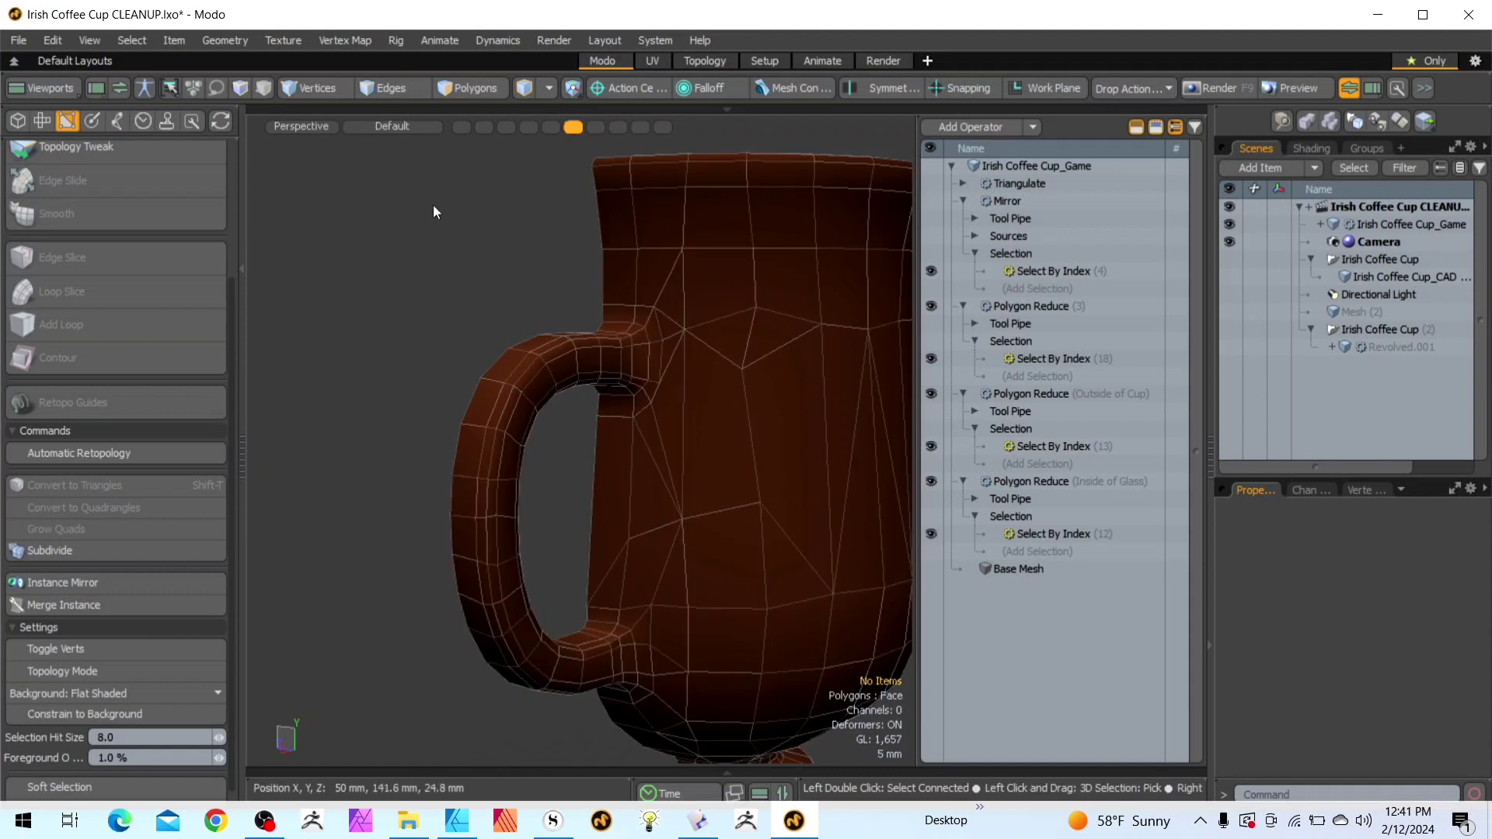
{"action": "scroll", "coordinate": [548, 384], "scroll_direction": "down", "scroll_amount": 2}
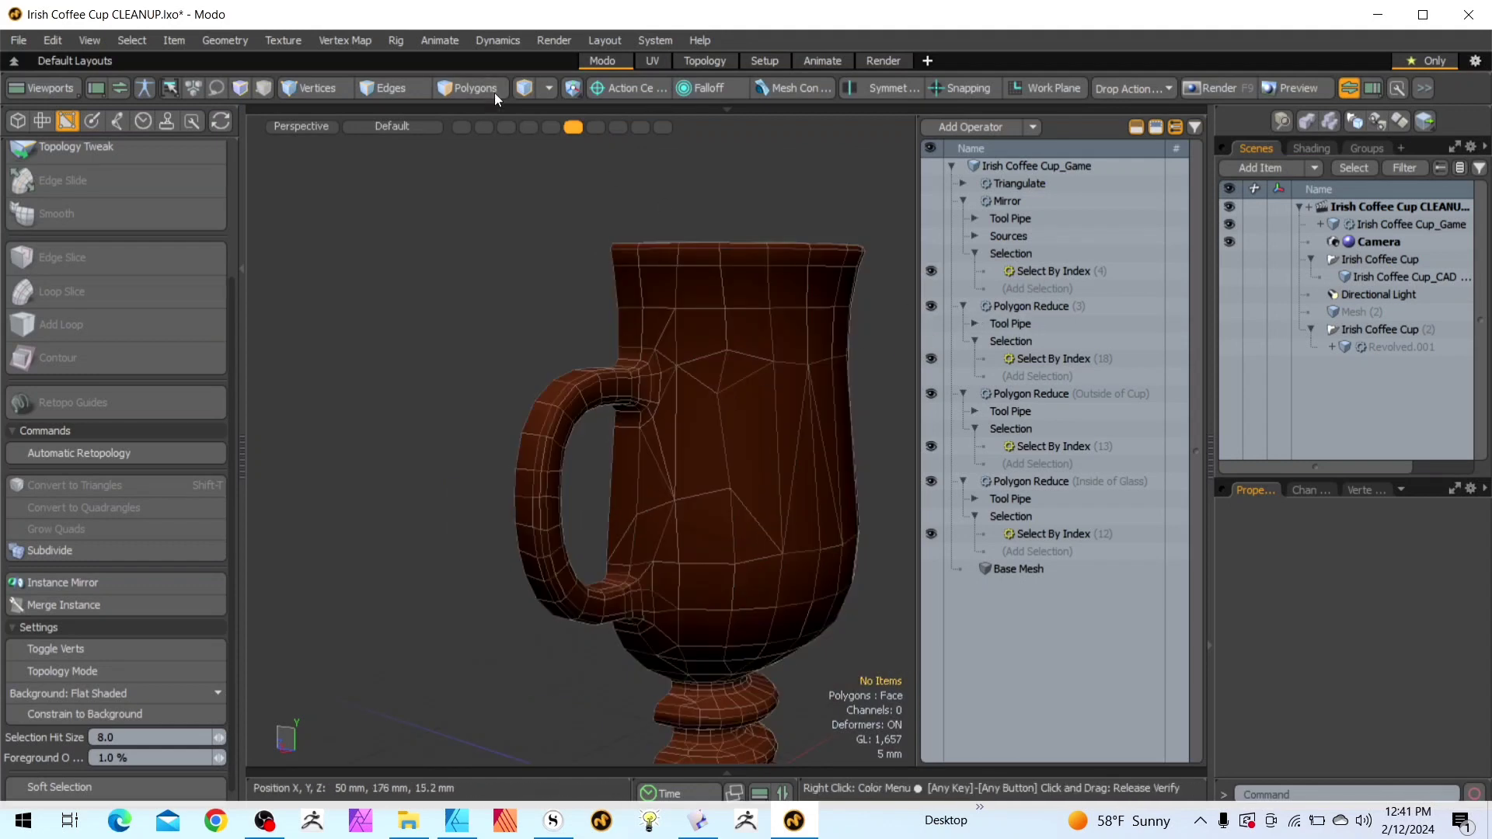
{"action": "left_click", "coordinate": [470, 87]}
{"action": "double_click", "coordinate": [745, 418]}
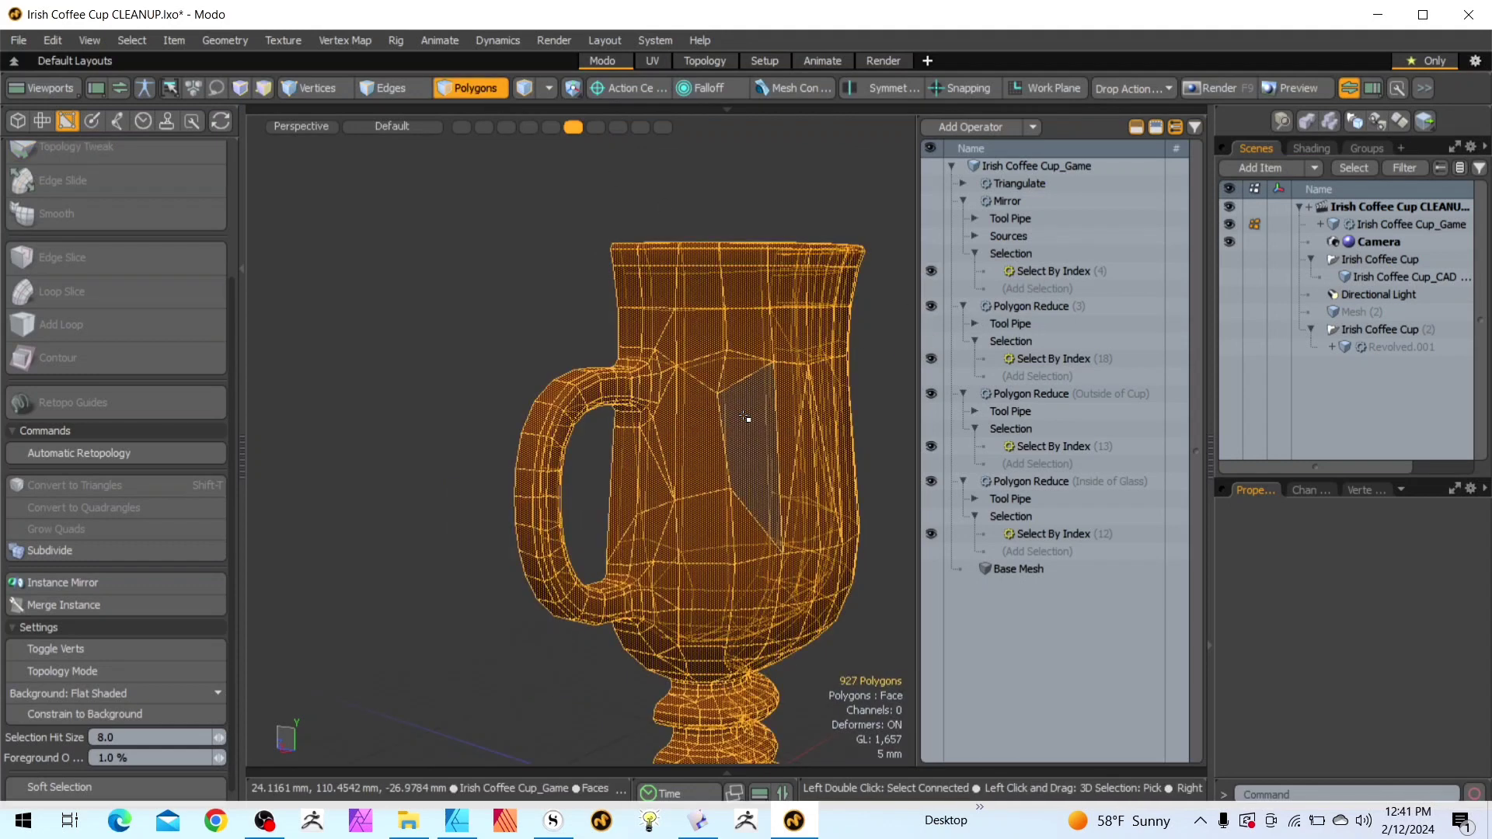
{"action": "left_click", "coordinate": [1039, 272]}
{"action": "left_click", "coordinate": [1353, 609]}
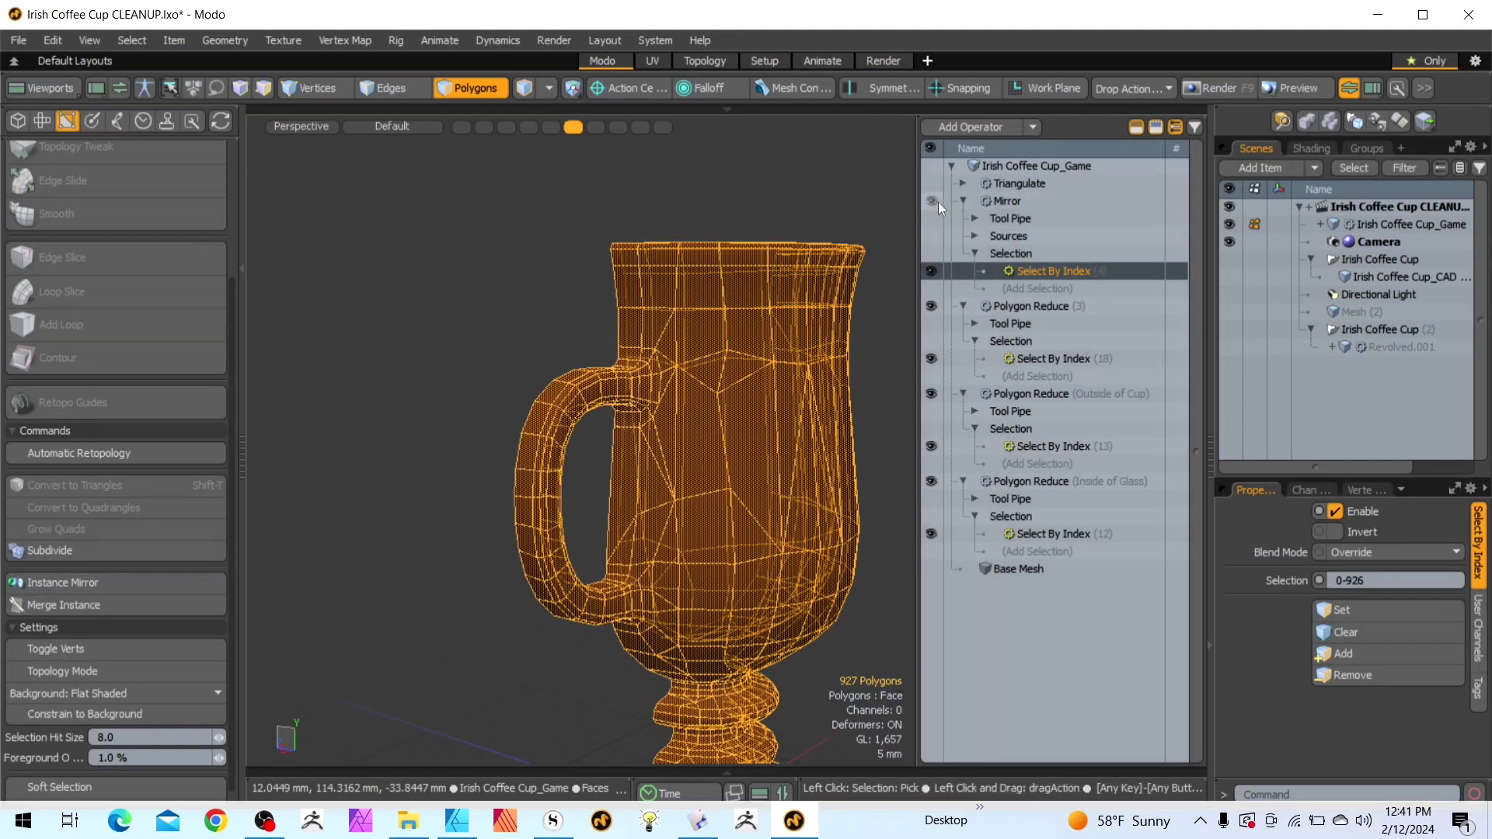
Enable the Mirror operation and clear the polygon selection to check the complete glass
{"action": "left_click", "coordinate": [1003, 200]}
{"action": "left_click", "coordinate": [822, 205]}
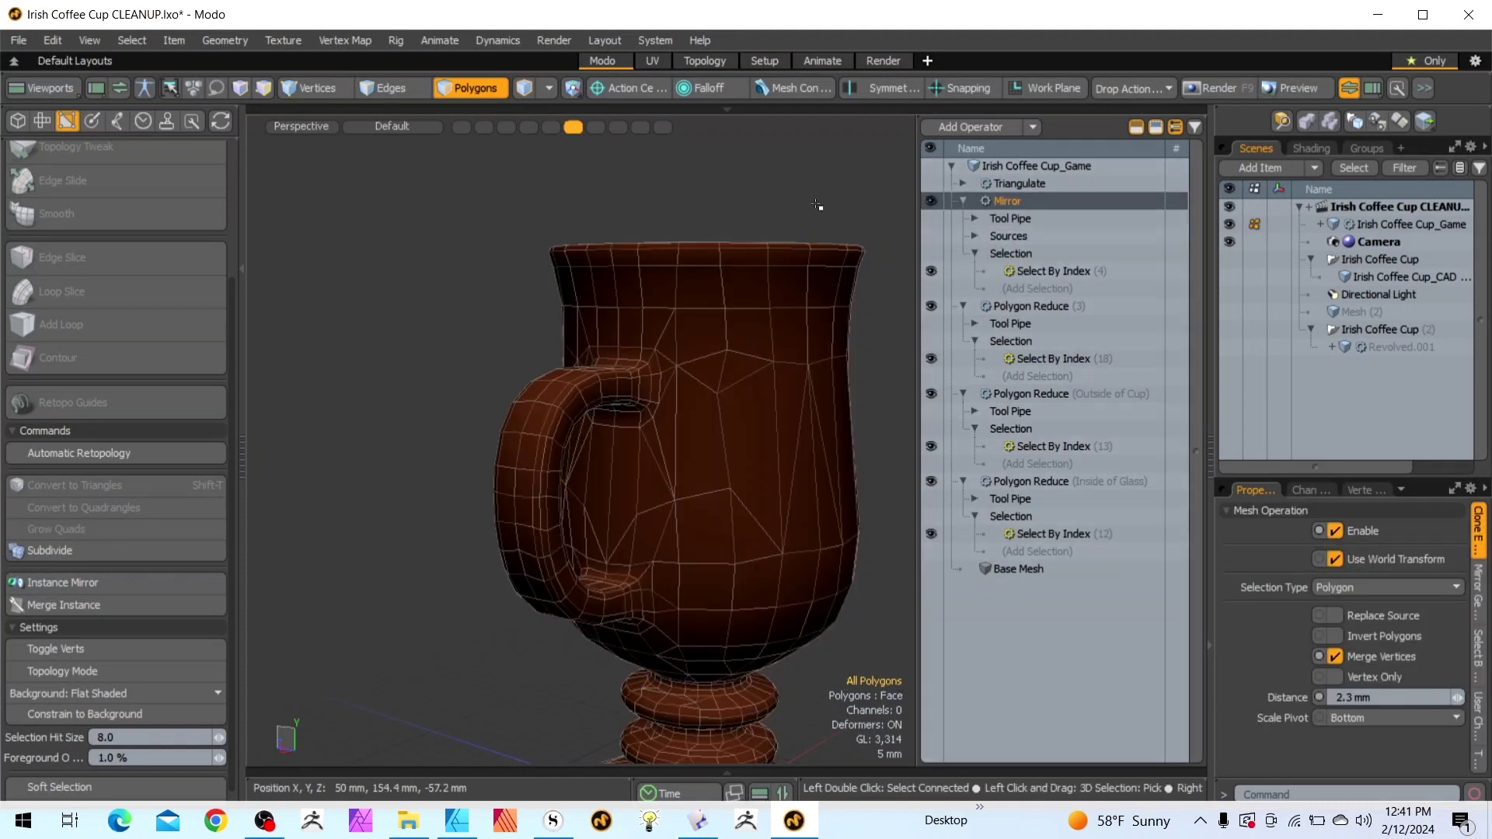
{"action": "scroll", "coordinate": [810, 217], "scroll_direction": "down", "scroll_amount": 4}
{"action": "scroll", "coordinate": [886, 389], "scroll_direction": "up", "scroll_amount": 2}
{"action": "scroll", "coordinate": [886, 388], "scroll_direction": "up", "scroll_amount": 2}
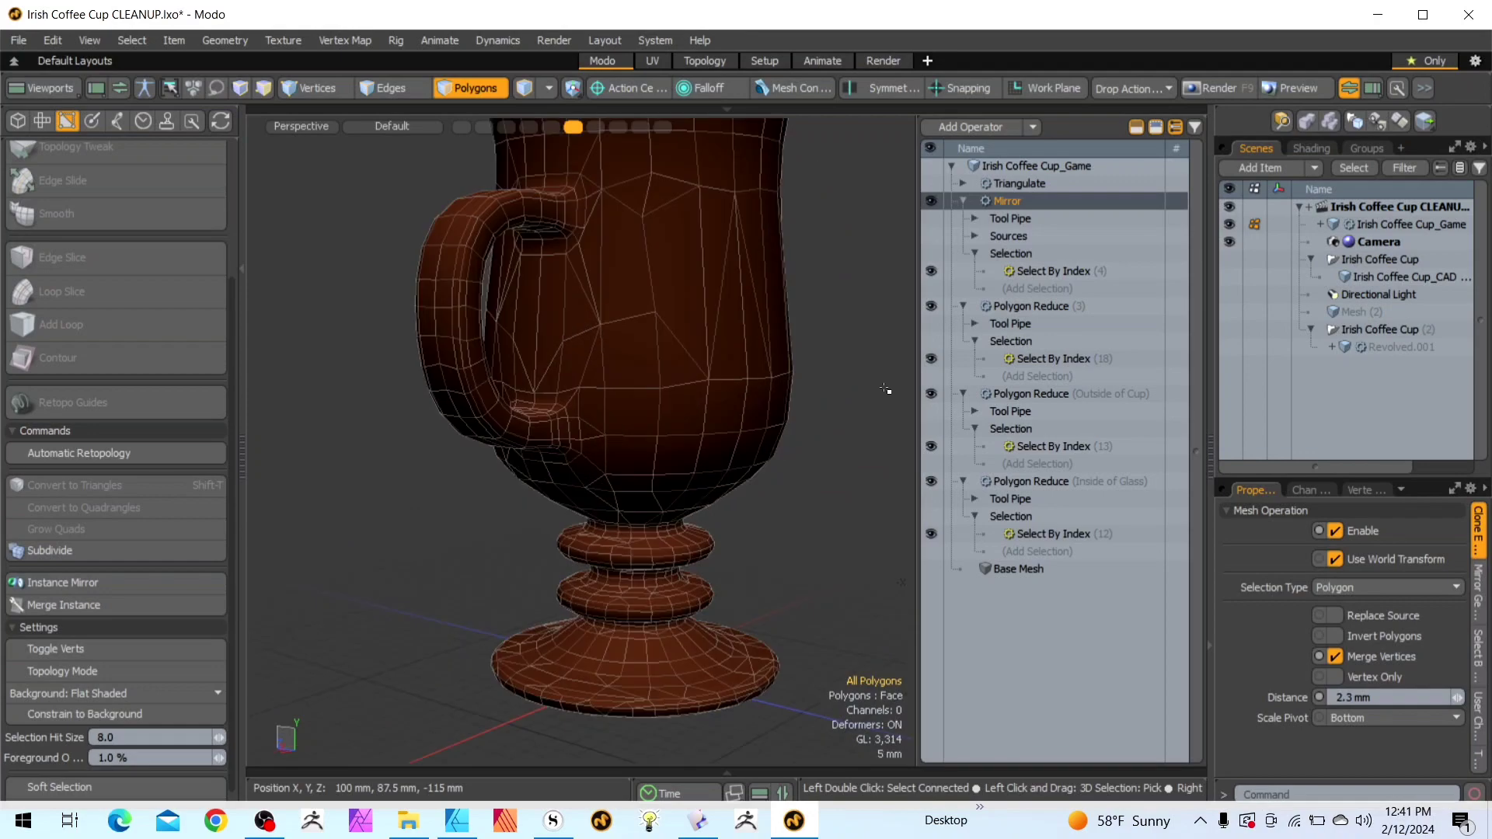
{"action": "scroll", "coordinate": [890, 393], "scroll_direction": "down", "scroll_amount": 3}
{"action": "scroll", "coordinate": [886, 287], "scroll_direction": "up", "scroll_amount": 4}
{"action": "scroll", "coordinate": [882, 288], "scroll_direction": "down", "scroll_amount": 2}
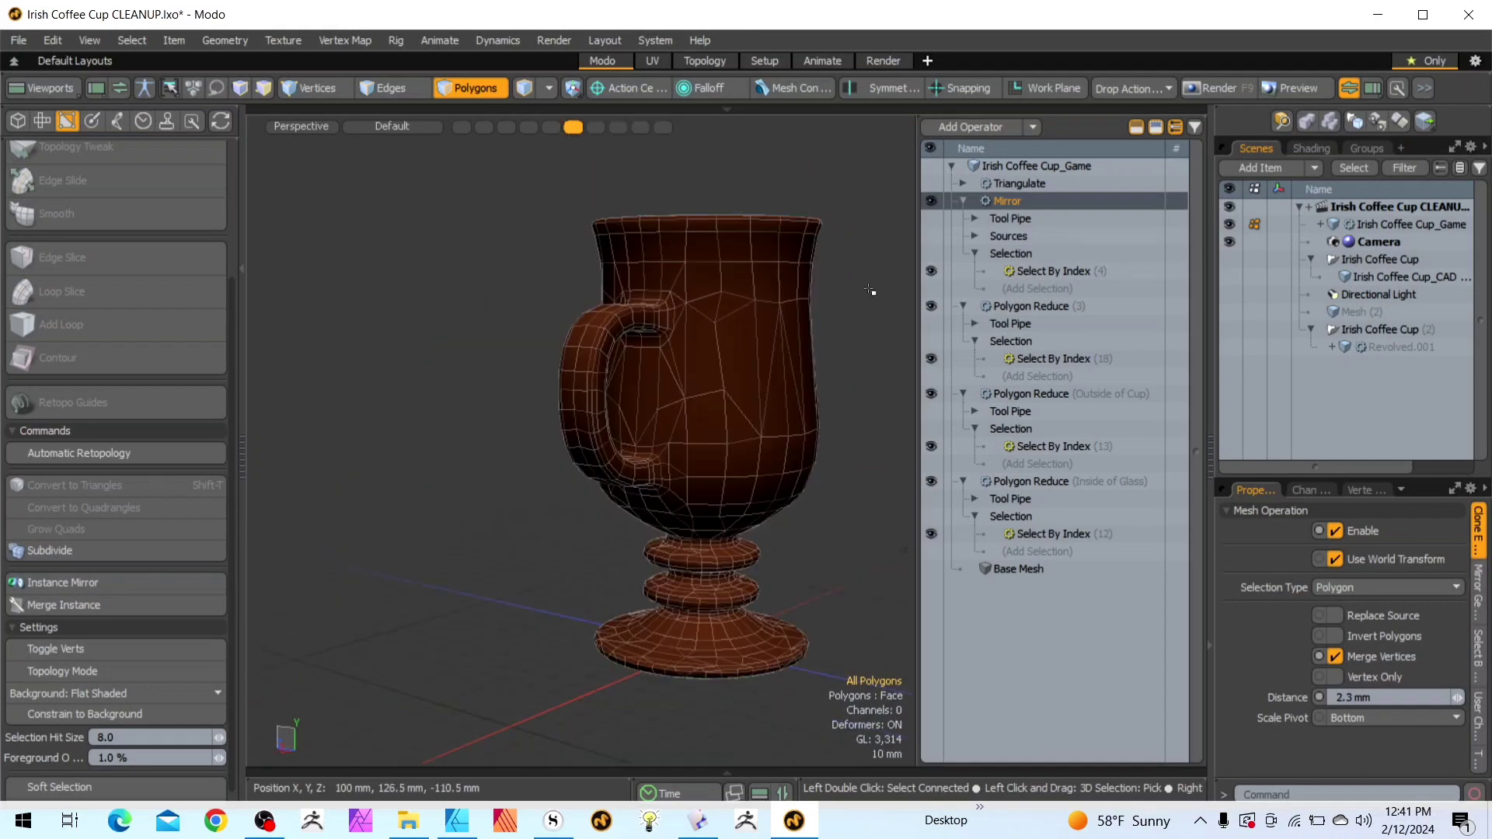
Examine the mirrored glass's wireframe with the mesh item selected, including the underside of the foot
{"action": "left_click", "coordinate": [499, 91]}
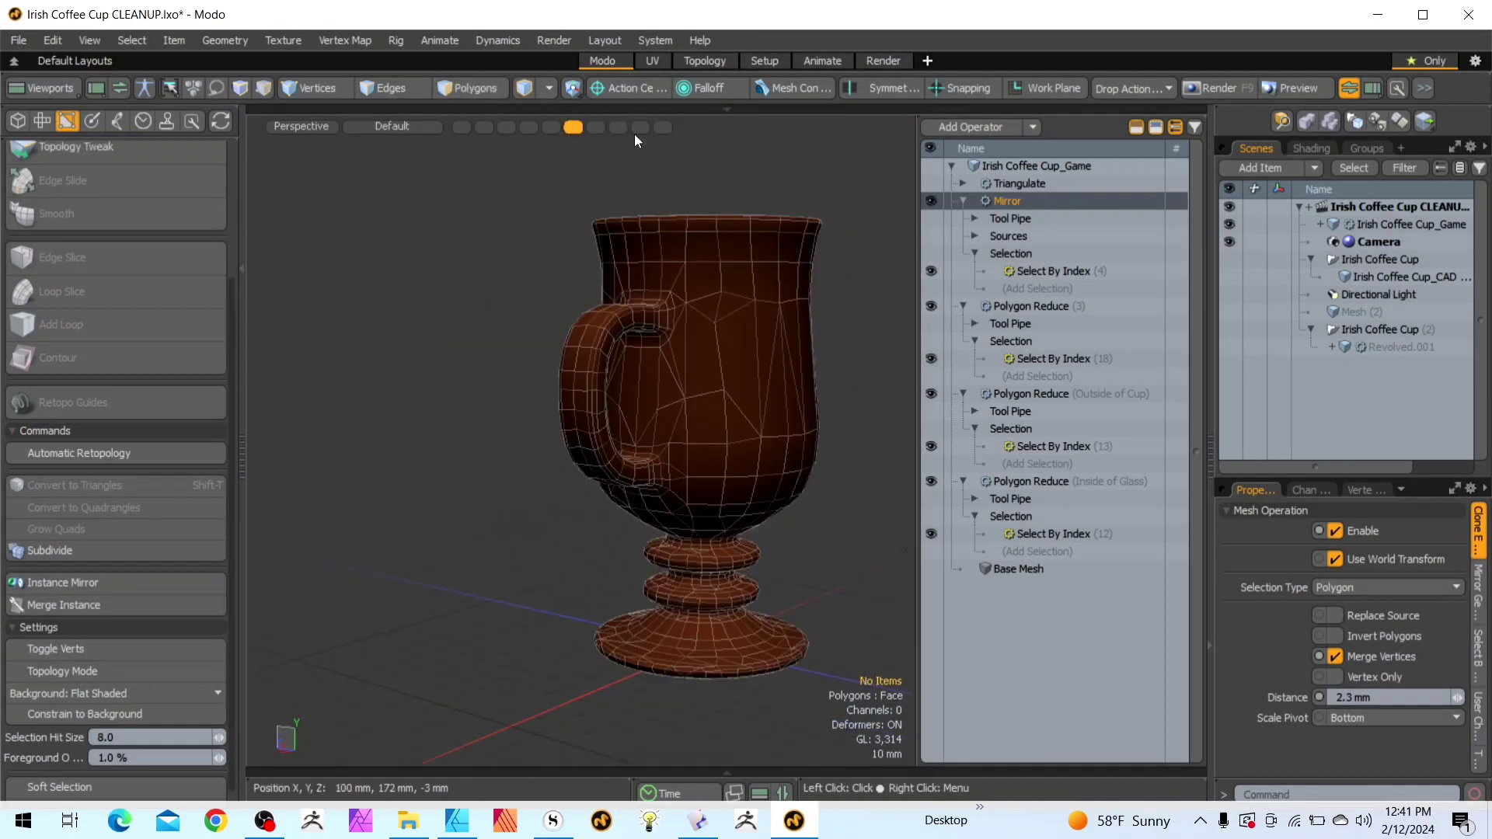
{"action": "left_click", "coordinate": [799, 241]}
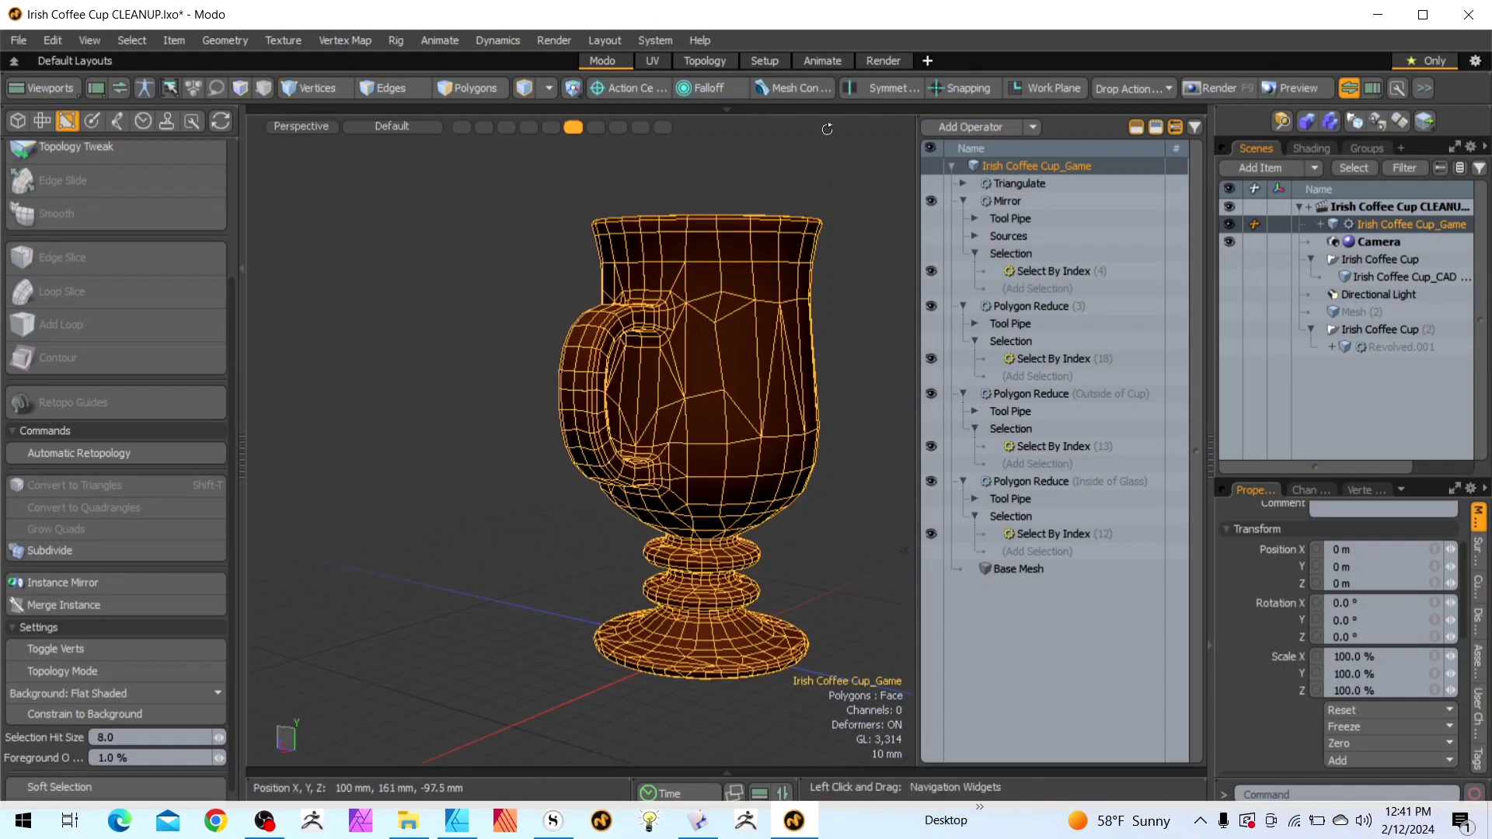
{"action": "left_click_drag", "start_coordinate": [835, 127], "coordinate": [763, 400]}
{"action": "scroll", "coordinate": [726, 704], "scroll_direction": "down", "scroll_amount": 4}
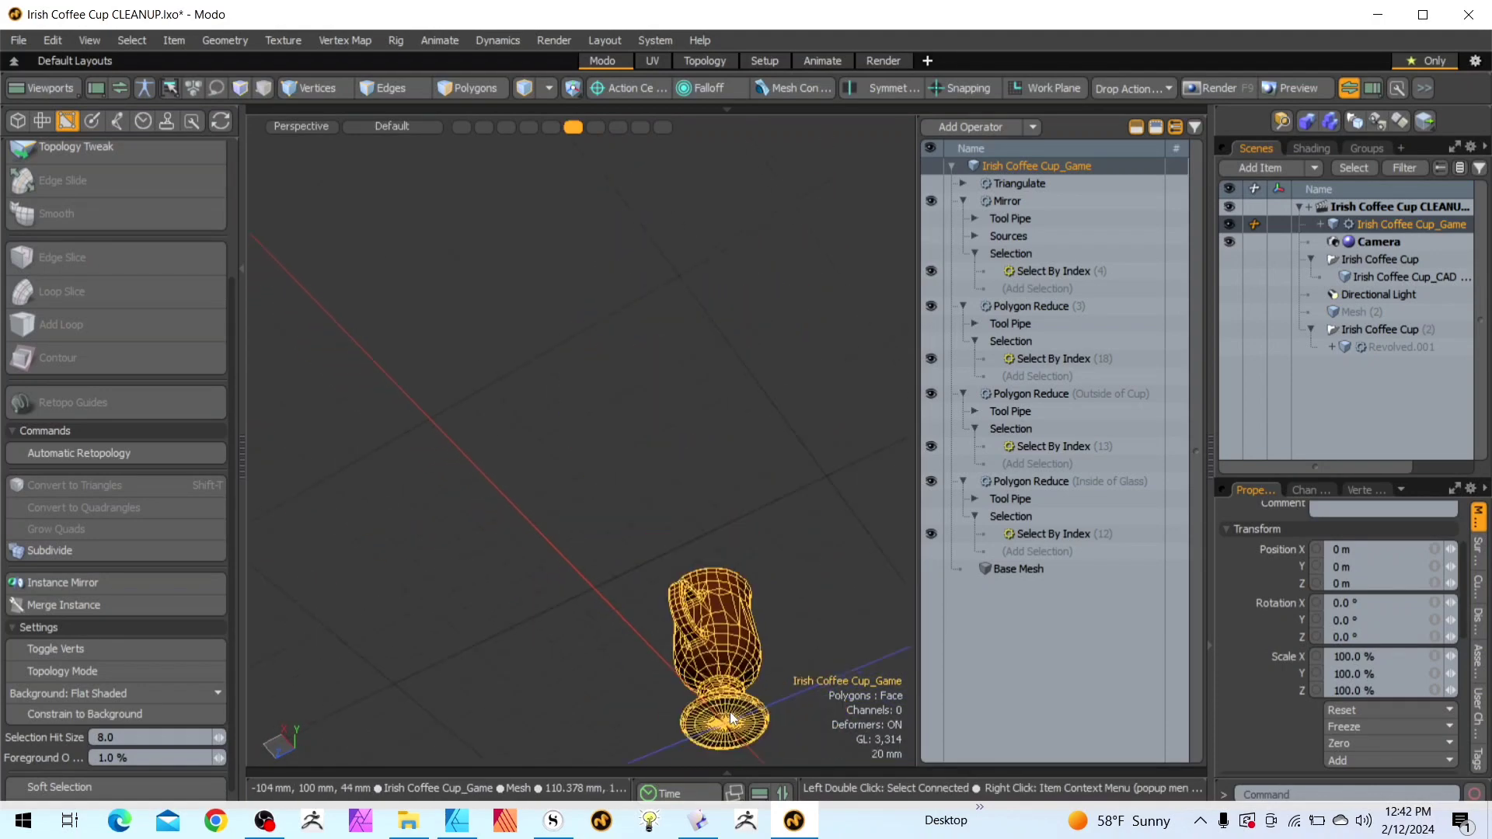
{"action": "scroll", "coordinate": [733, 728], "scroll_direction": "up", "scroll_amount": 1}
{"action": "scroll", "coordinate": [733, 727], "scroll_direction": "up", "scroll_amount": 4}
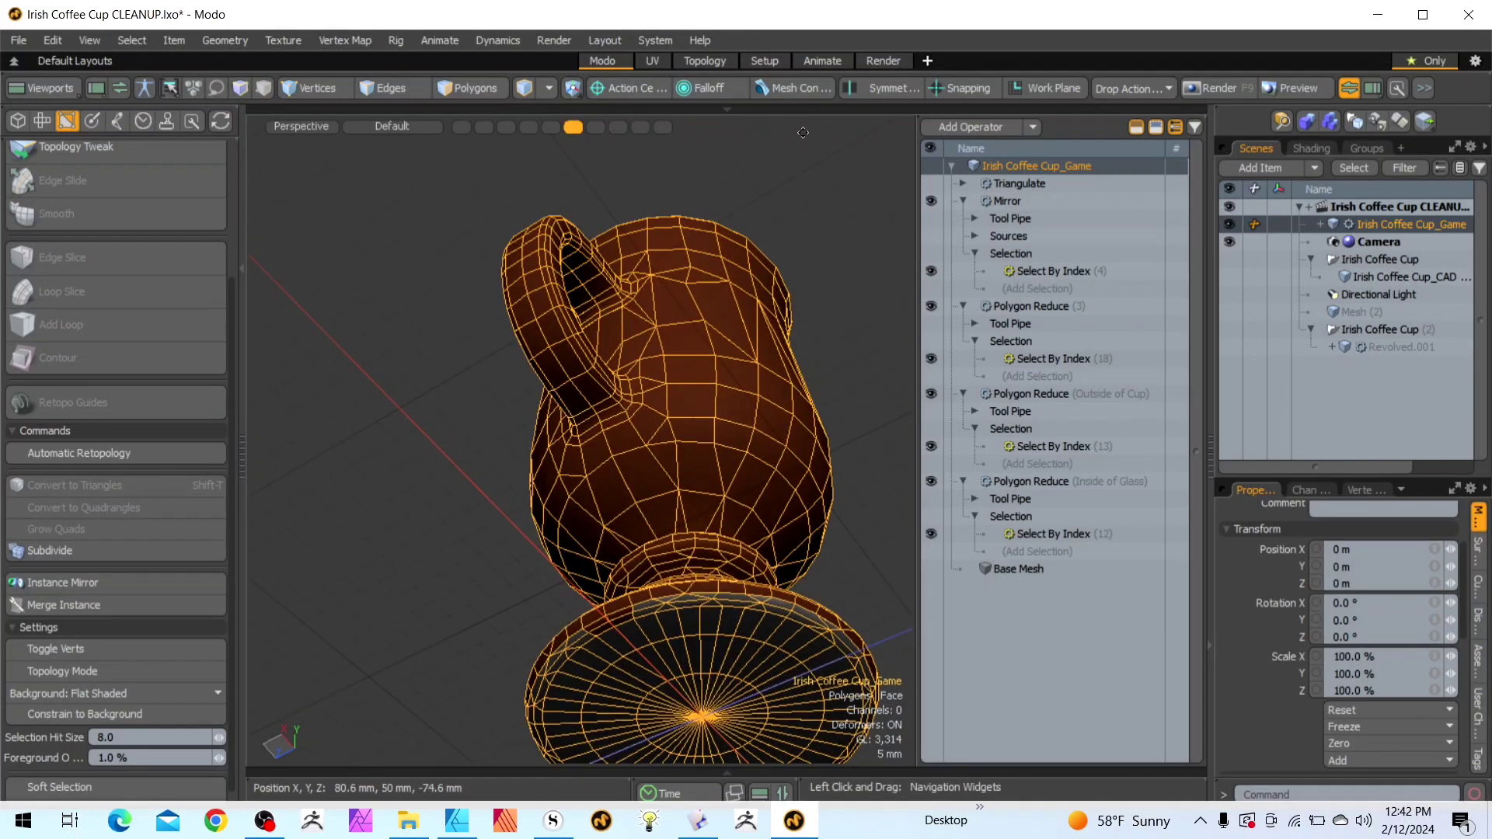
{"action": "left_click_drag", "start_coordinate": [835, 127], "coordinate": [906, 151]}
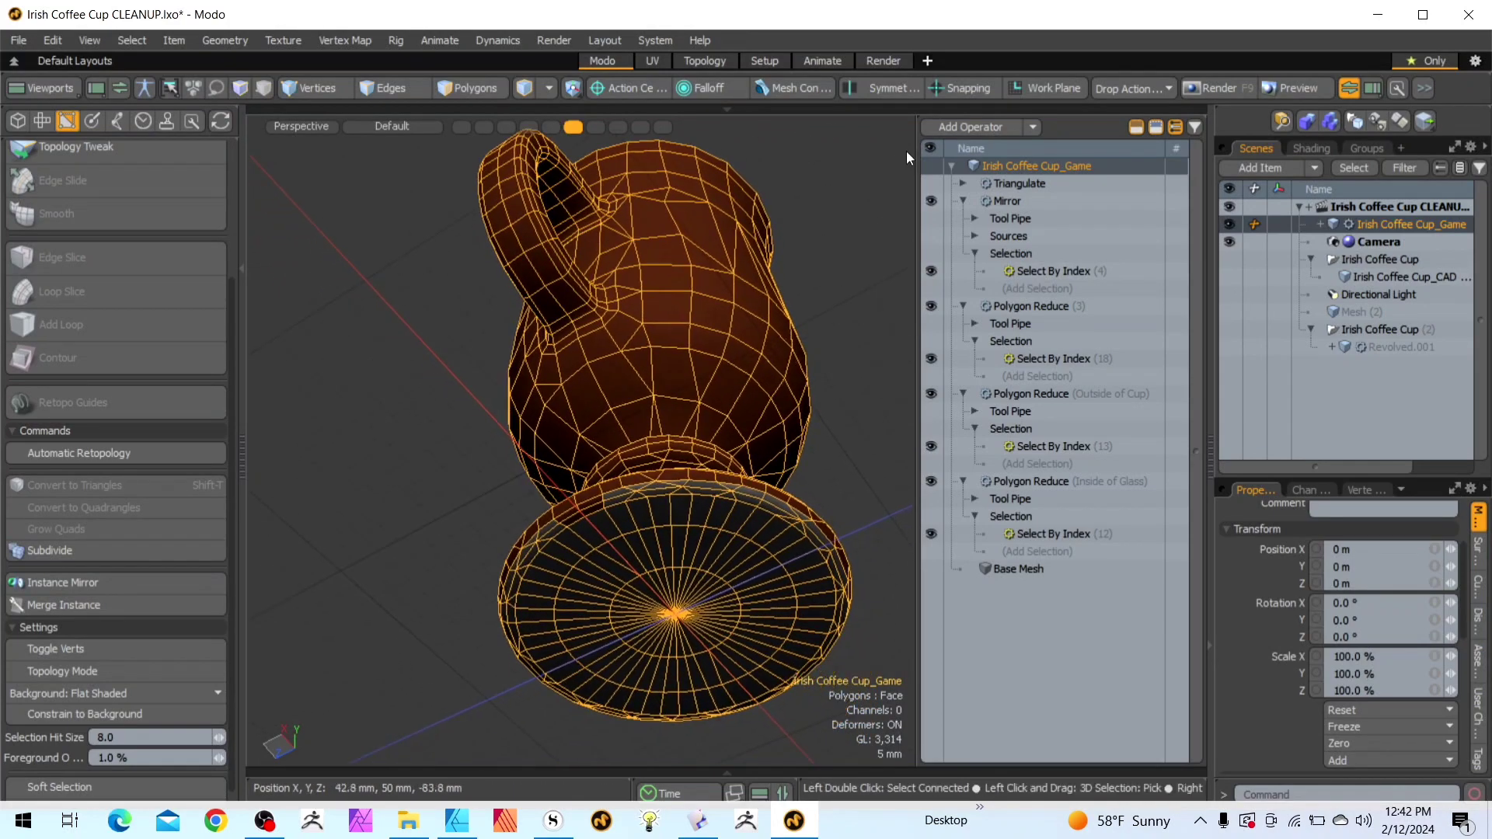
Disable the Mirror operation and select the foot's flat underside by growing the central fan of polygons outward by two rings
{"action": "left_click", "coordinate": [930, 201]}
{"action": "scroll", "coordinate": [673, 566], "scroll_direction": "up", "scroll_amount": 2}
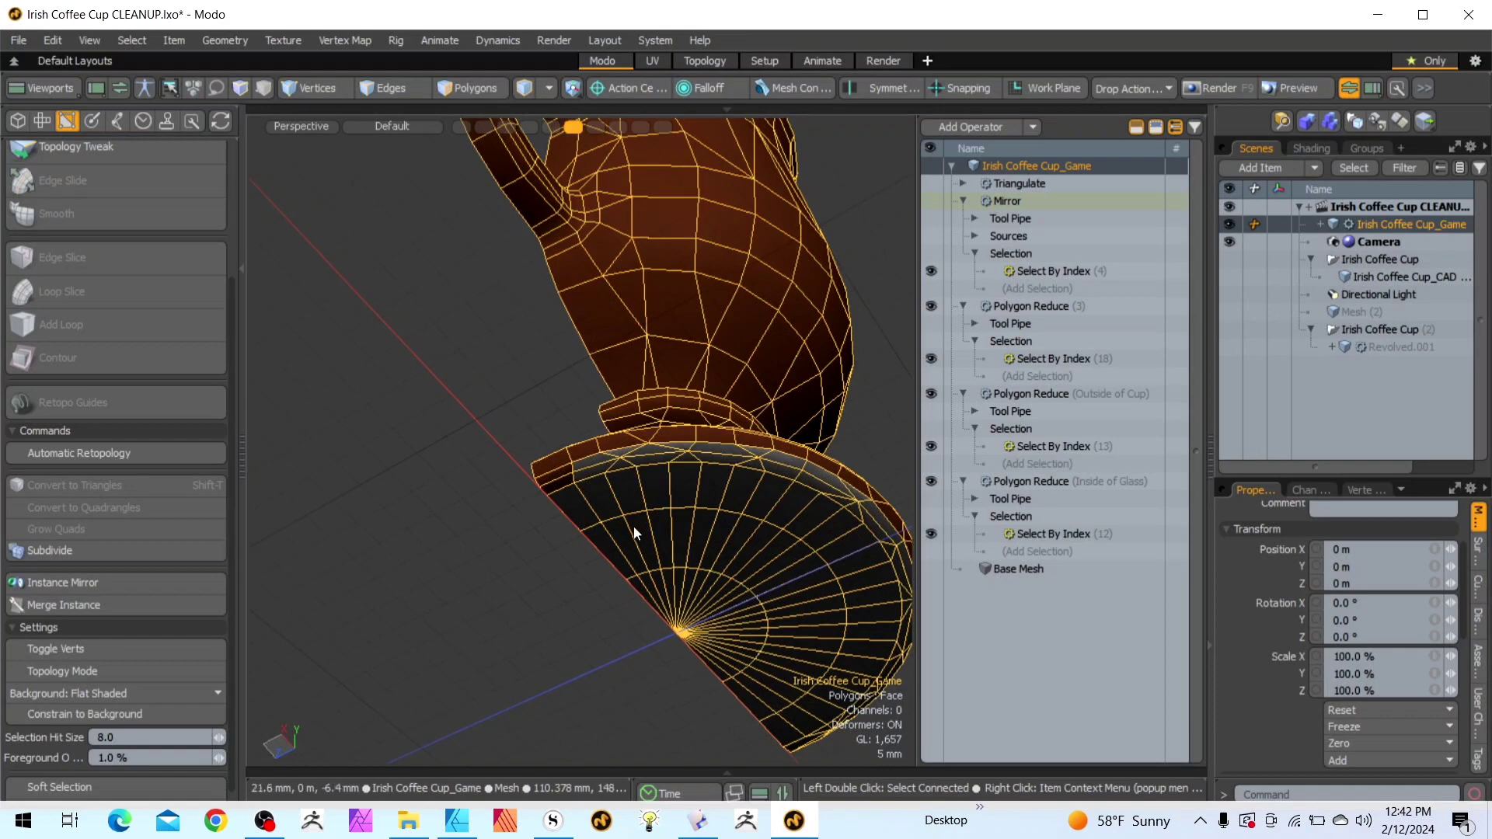
{"action": "left_click", "coordinate": [471, 87]}
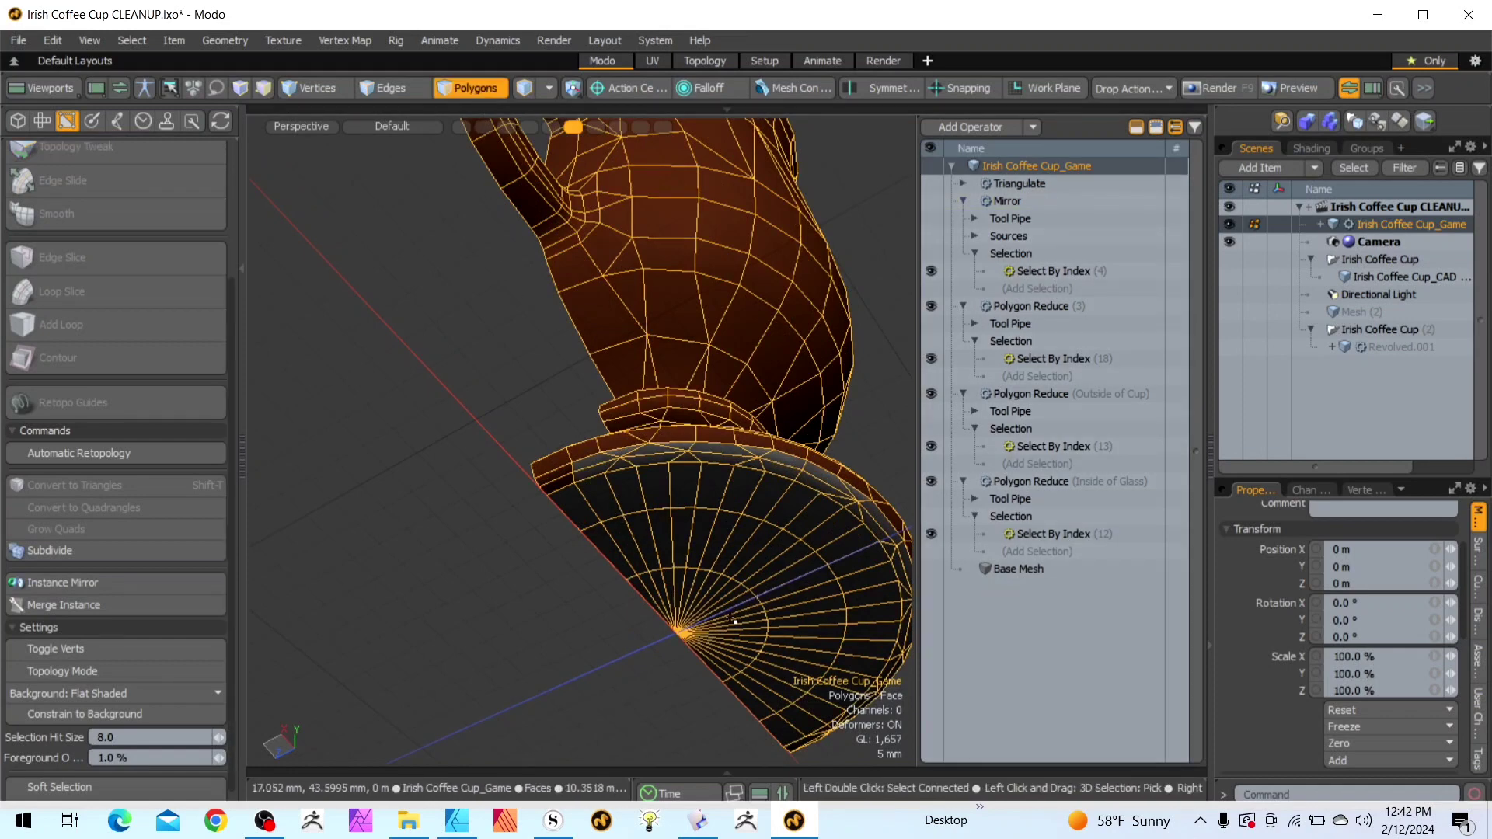
{"action": "left_click", "coordinate": [742, 659]}
{"action": "left_click_drag", "start_coordinate": [742, 659], "coordinate": [655, 590]}
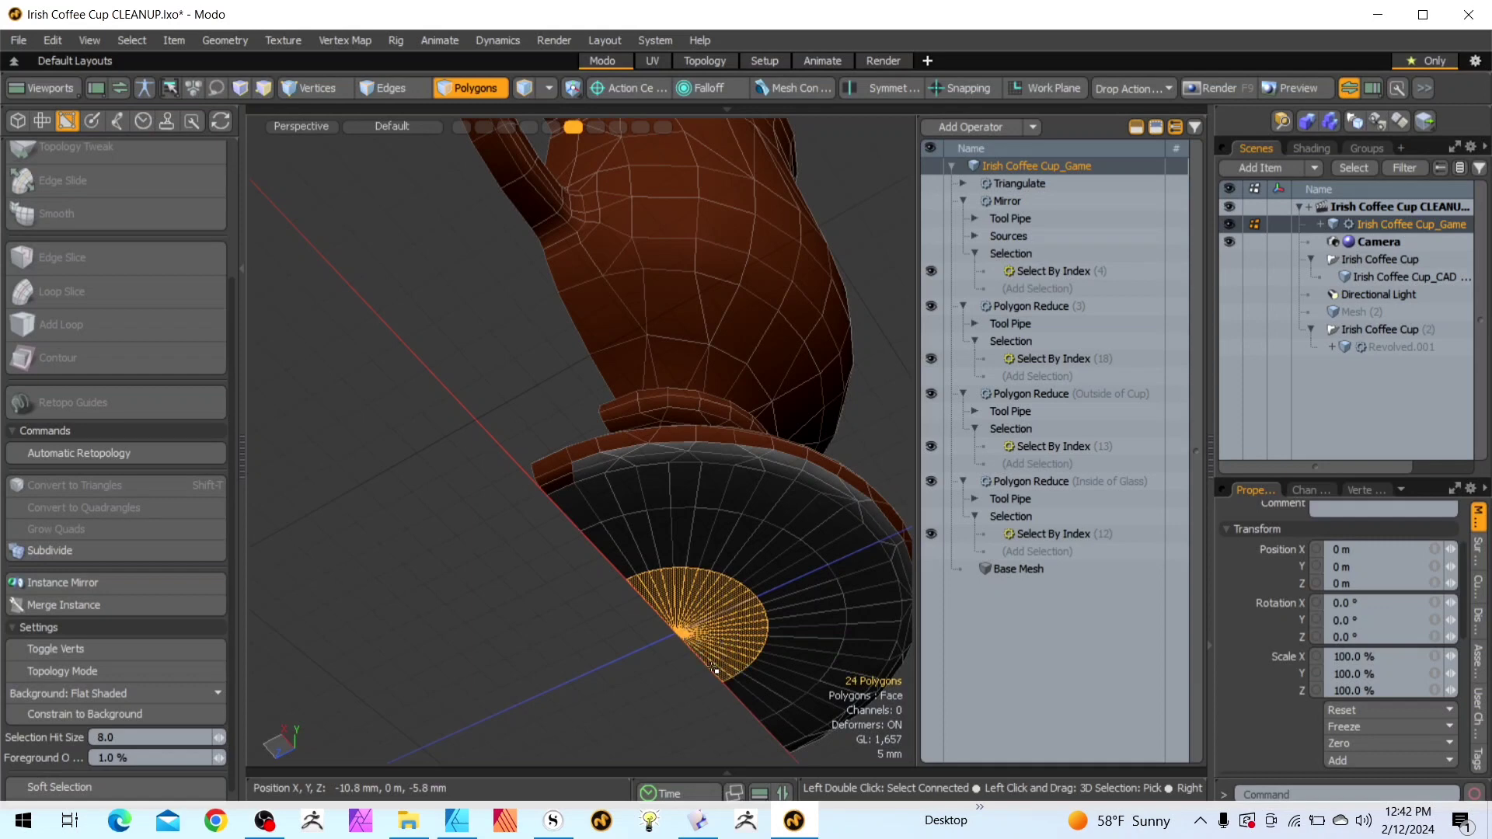
{"action": "key", "text": "shift+Up"}
{"action": "key", "text": "shift+Up"}
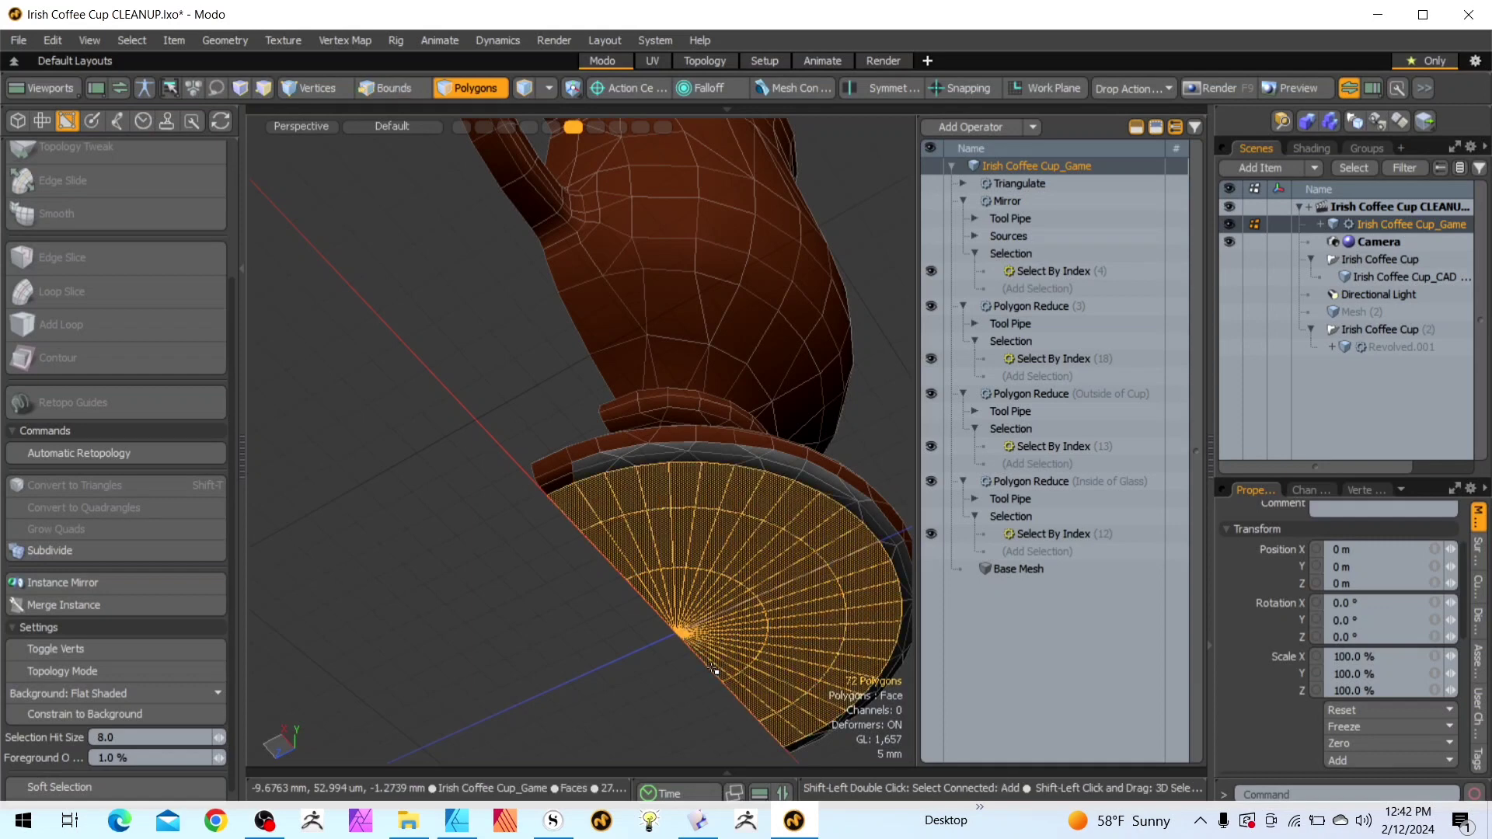
{"action": "left_click", "coordinate": [1034, 310]}
{"action": "left_click", "coordinate": [1001, 131]}
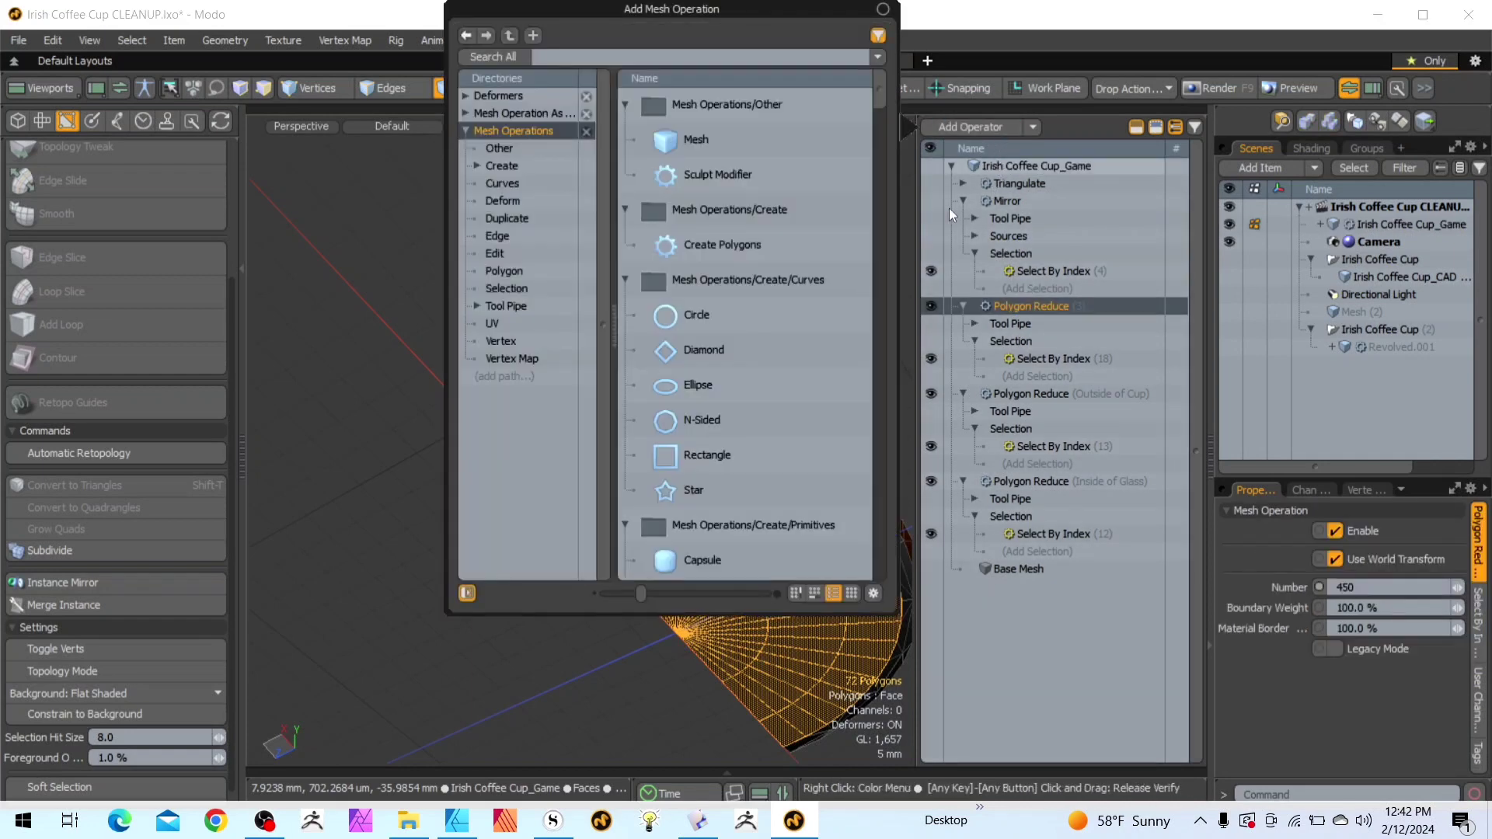
{"action": "type", "text": "Red"}
{"action": "double_click", "coordinate": [723, 139]}
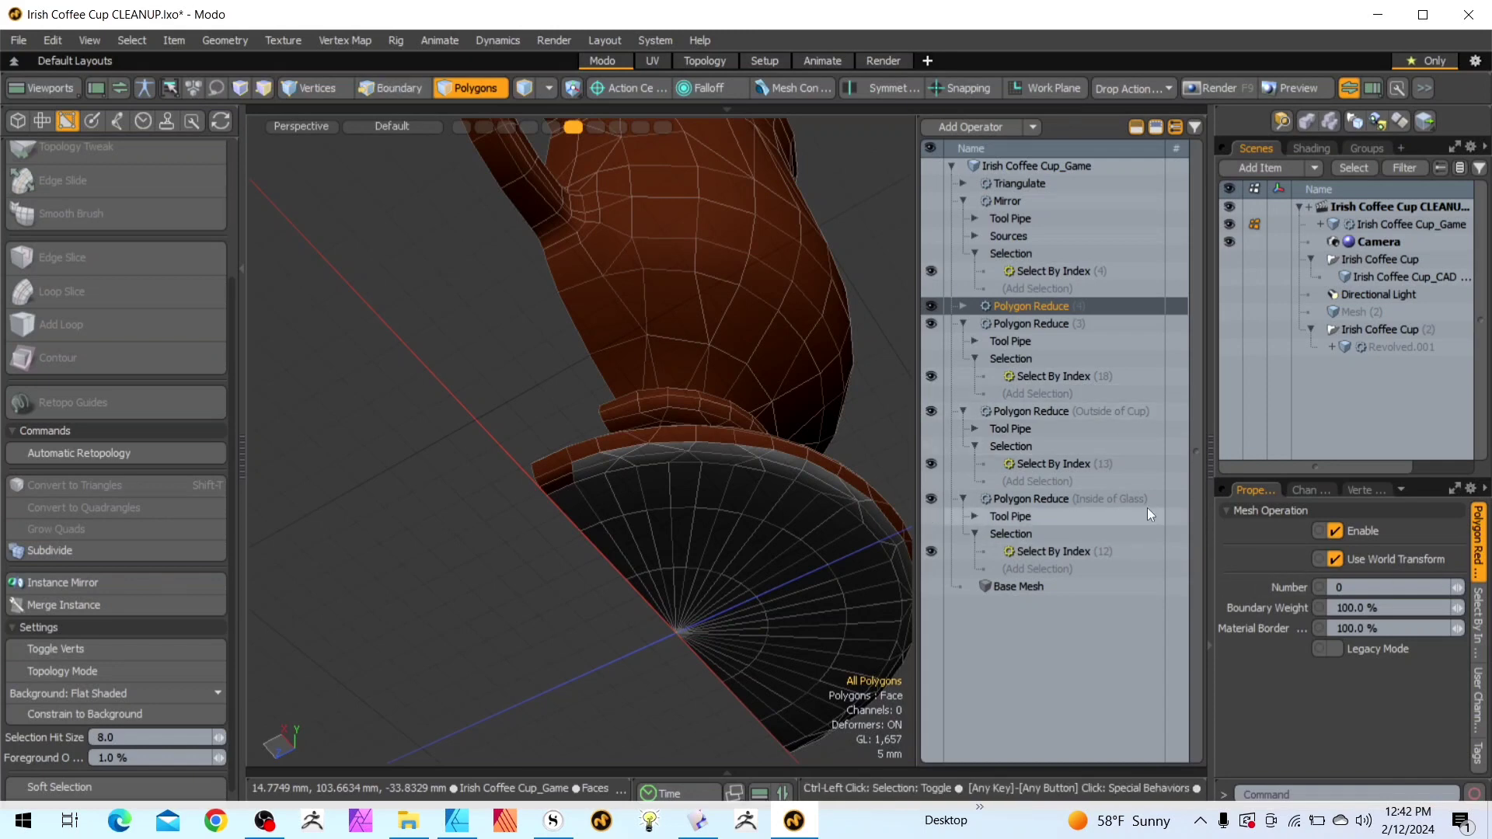
{"action": "key", "text": "ctrl+z"}
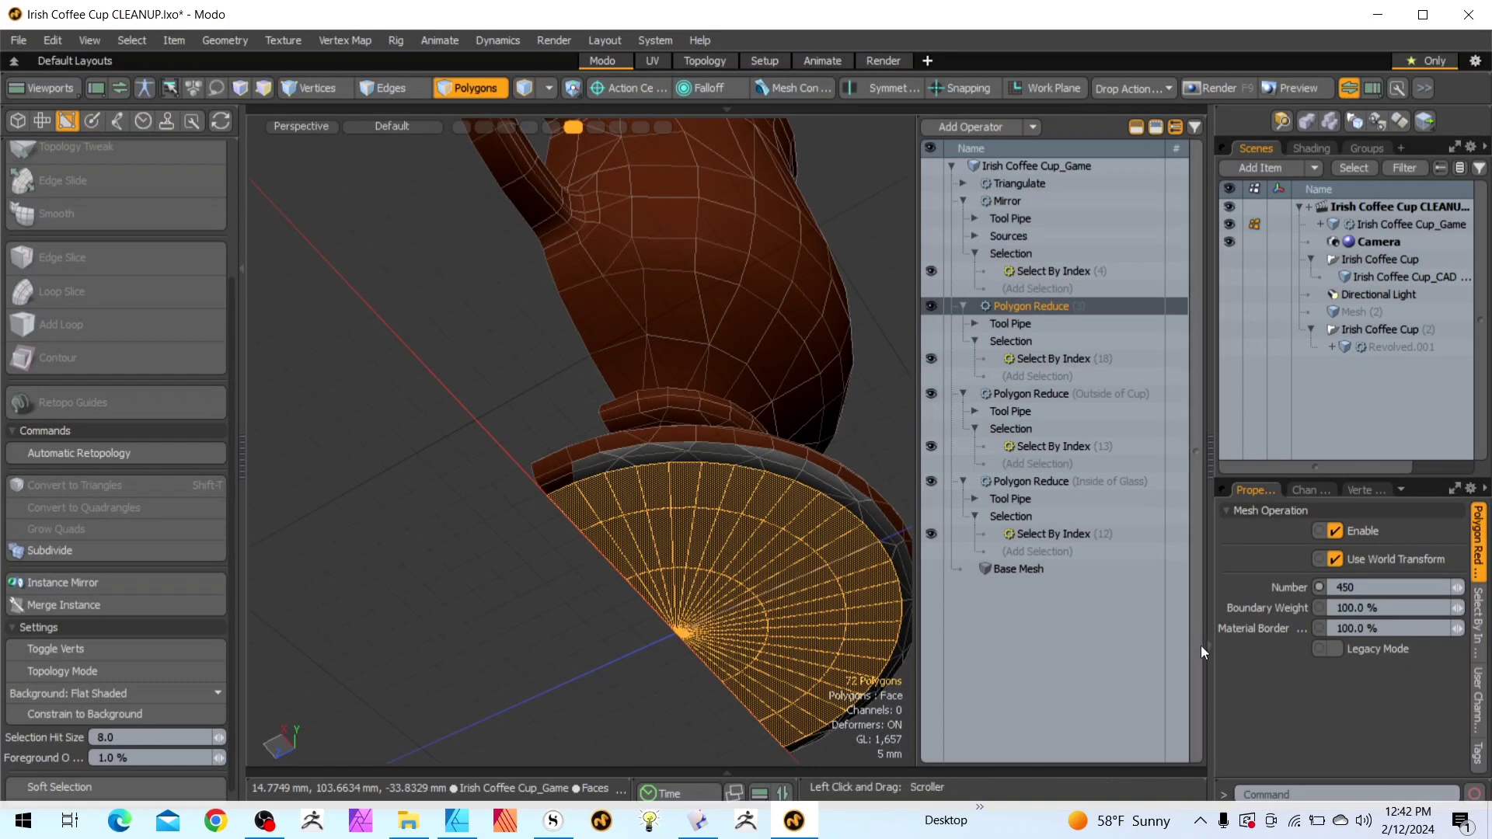
{"action": "left_click", "coordinate": [933, 305]}
{"action": "left_click", "coordinate": [933, 304]}
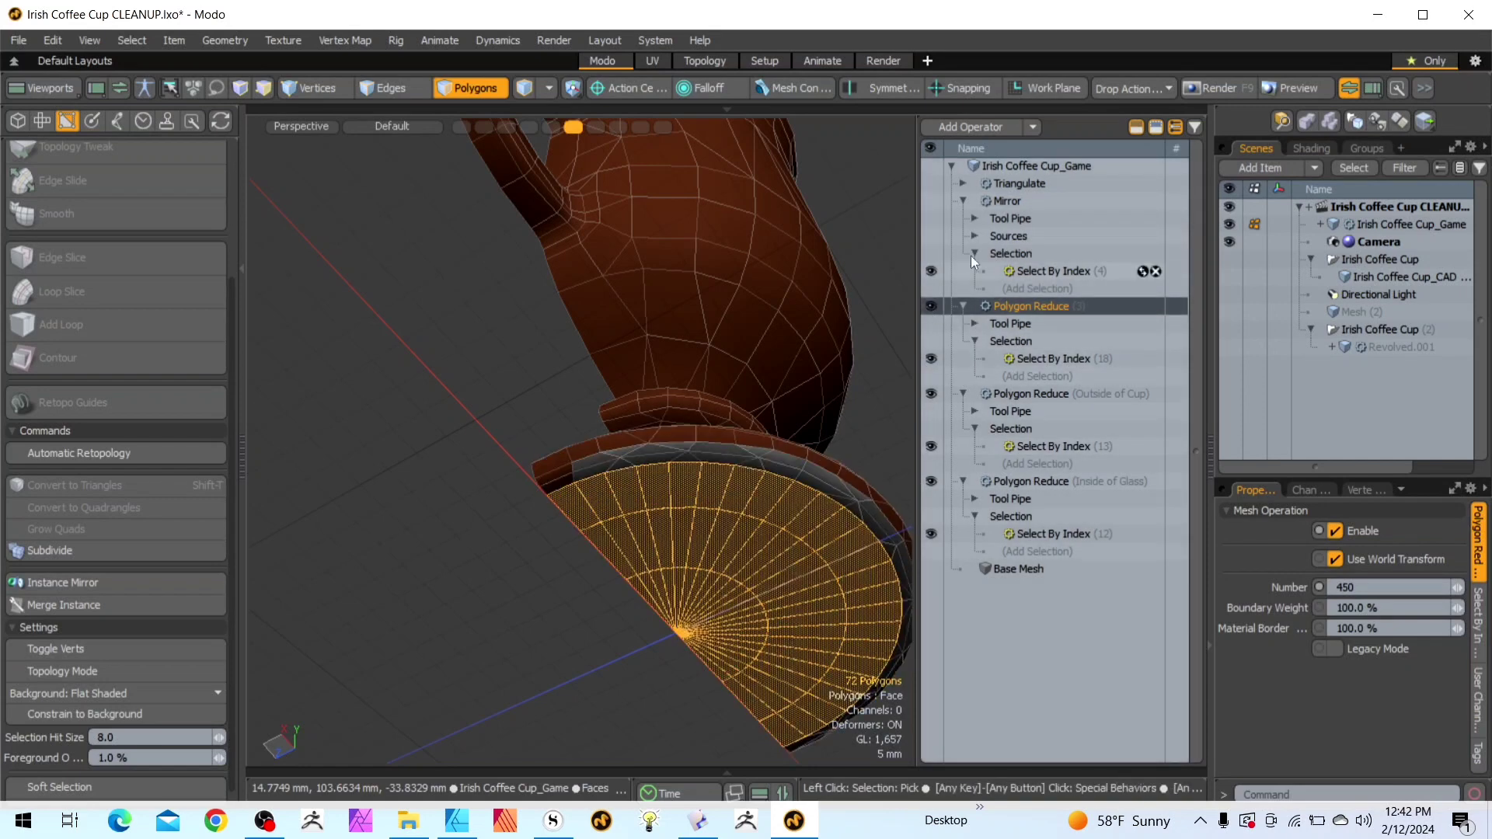
Add a Polygon Reduce operation for the selected foot underside polygons above the stem and foot reduction
{"action": "left_click", "coordinate": [979, 127]}
{"action": "type", "text": "red"}
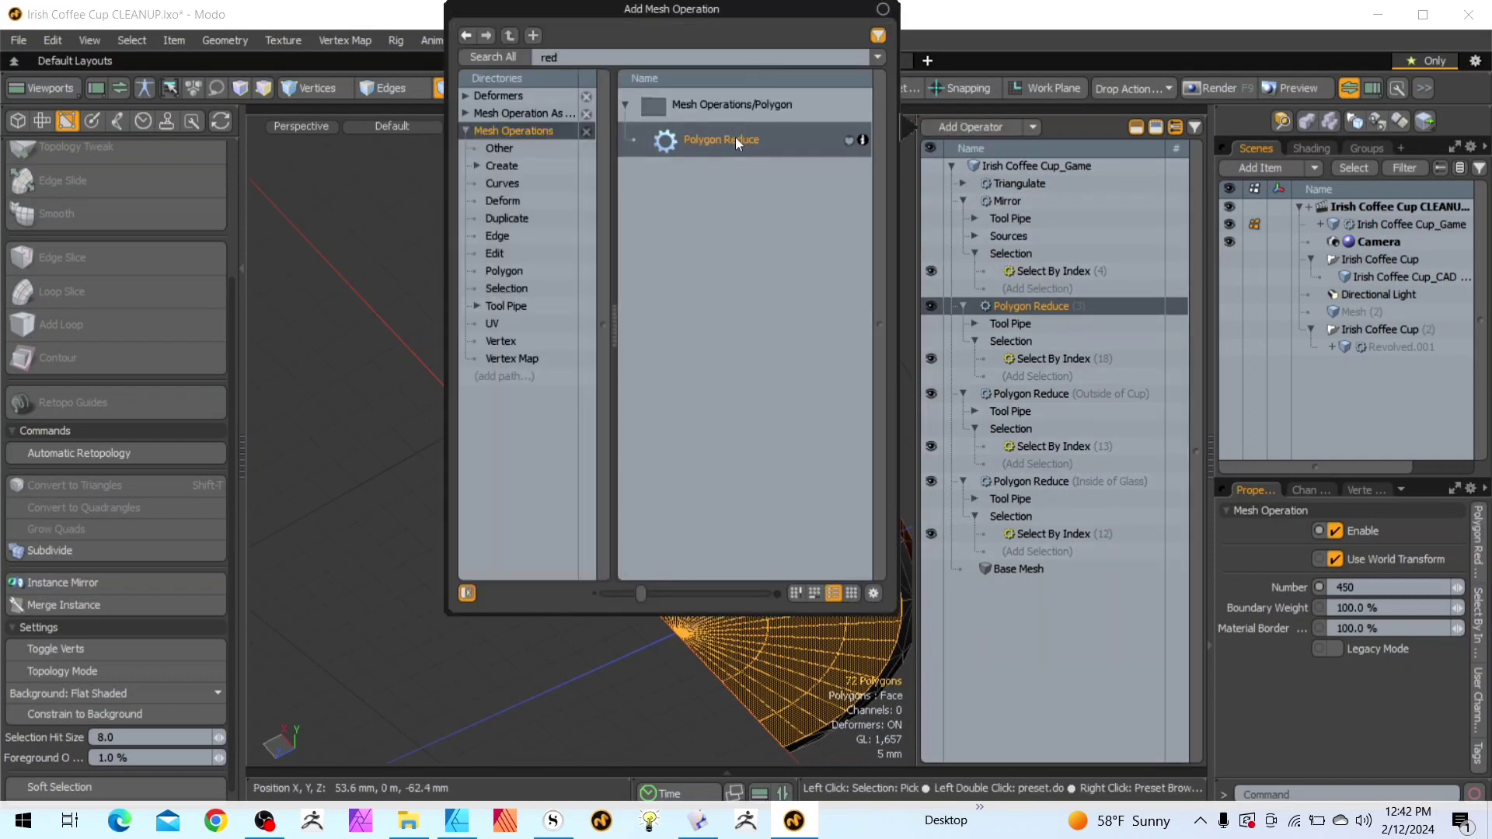
{"action": "double_click", "coordinate": [735, 137]}
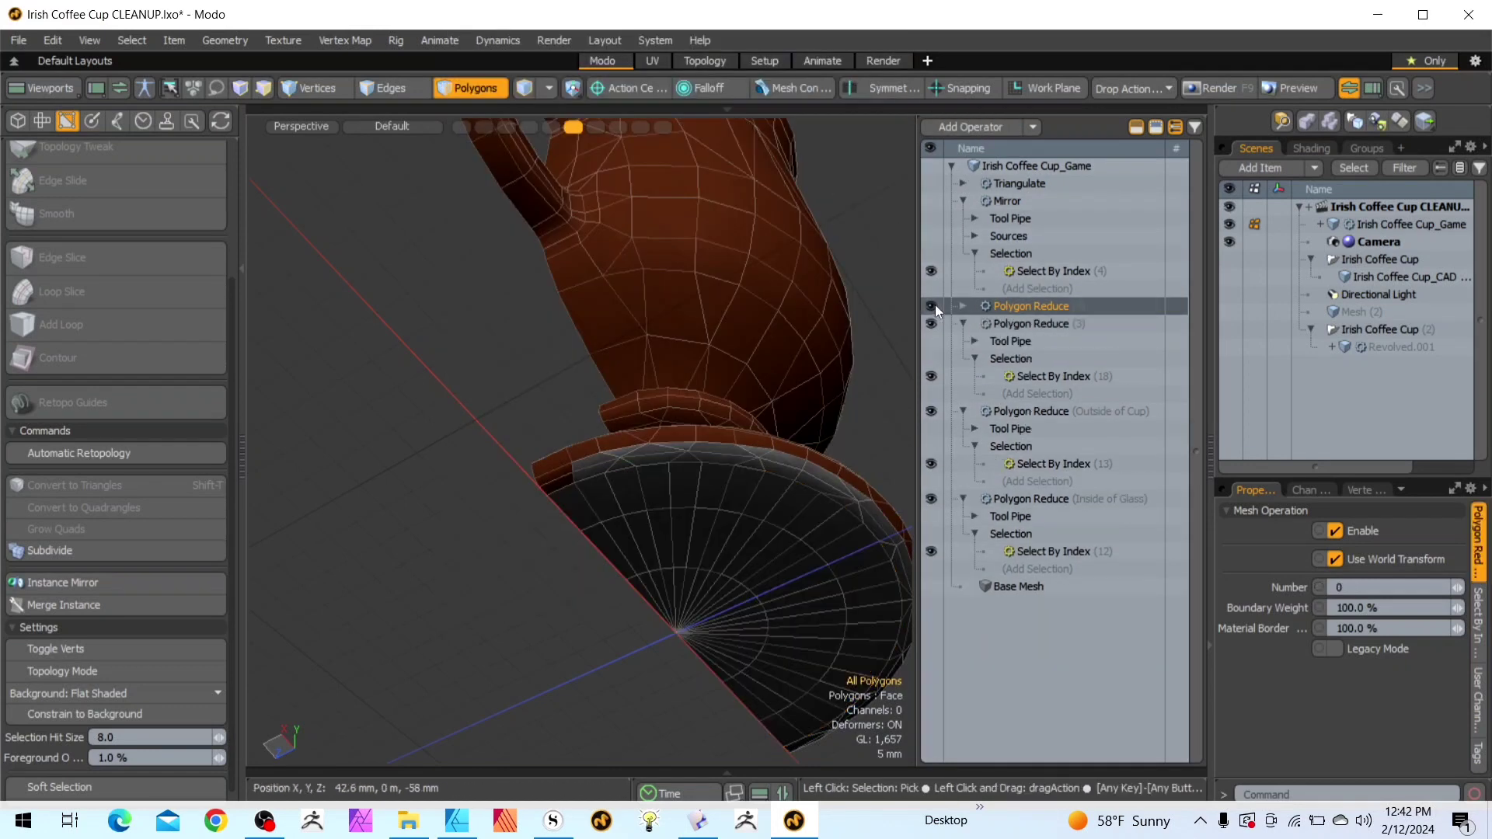
Check the foot underside reduction's stored polygon selection and set its Number to 36
{"action": "left_click", "coordinate": [962, 306]}
{"action": "left_click", "coordinate": [974, 342]}
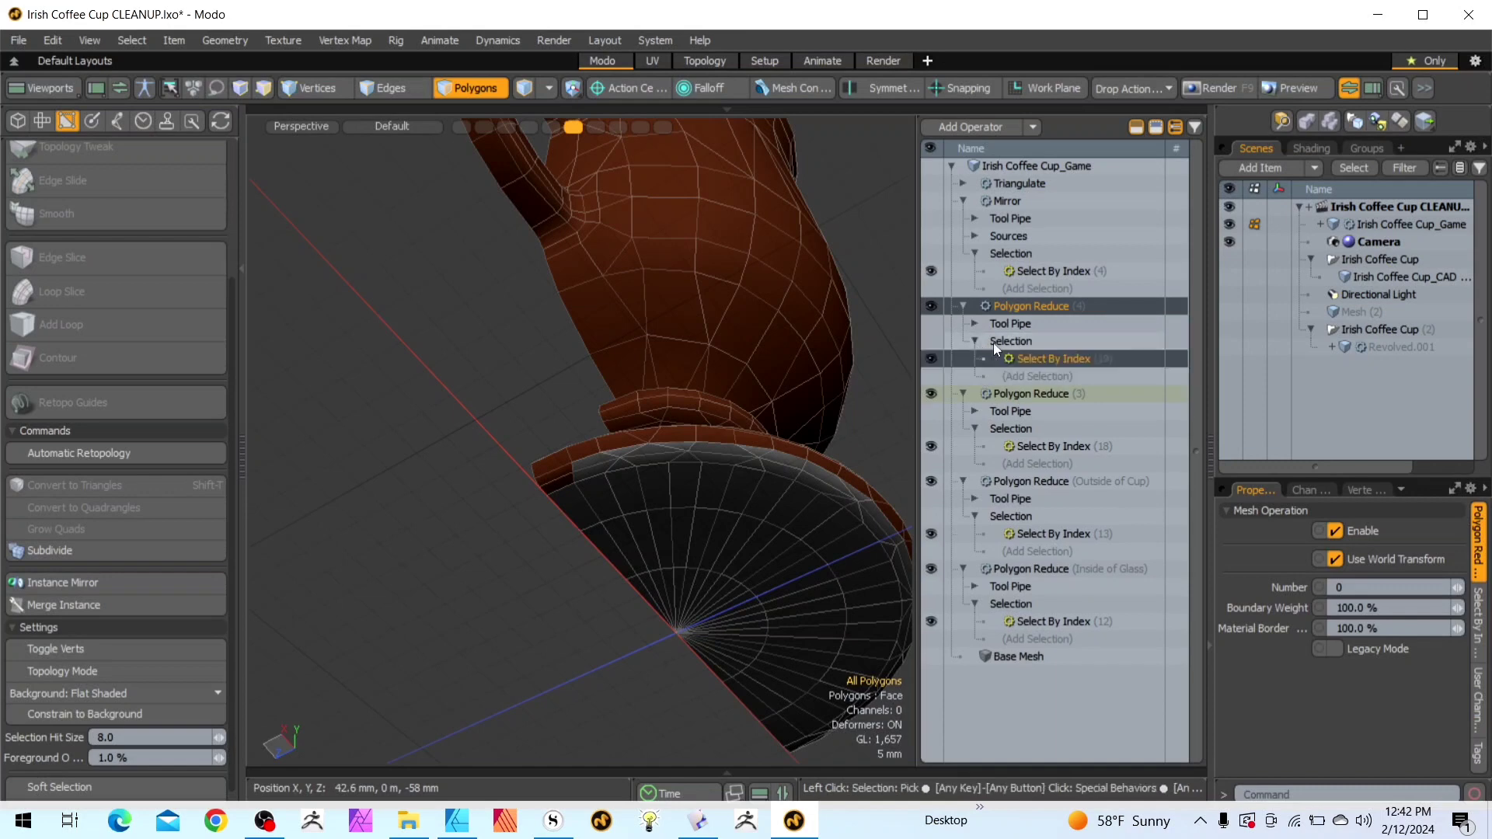
{"action": "left_click", "coordinate": [1479, 622]}
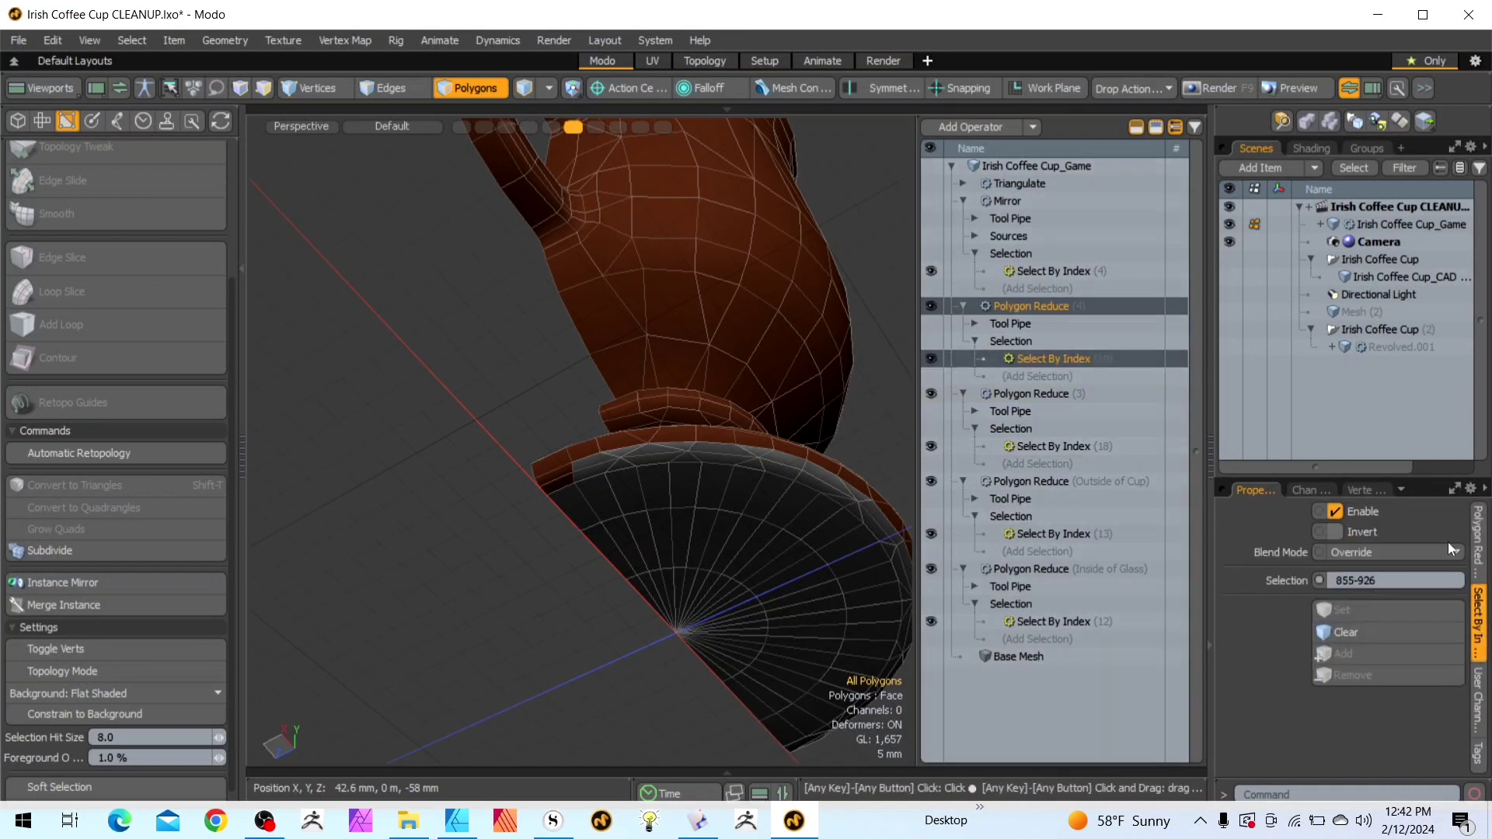
{"action": "left_click", "coordinate": [1478, 544]}
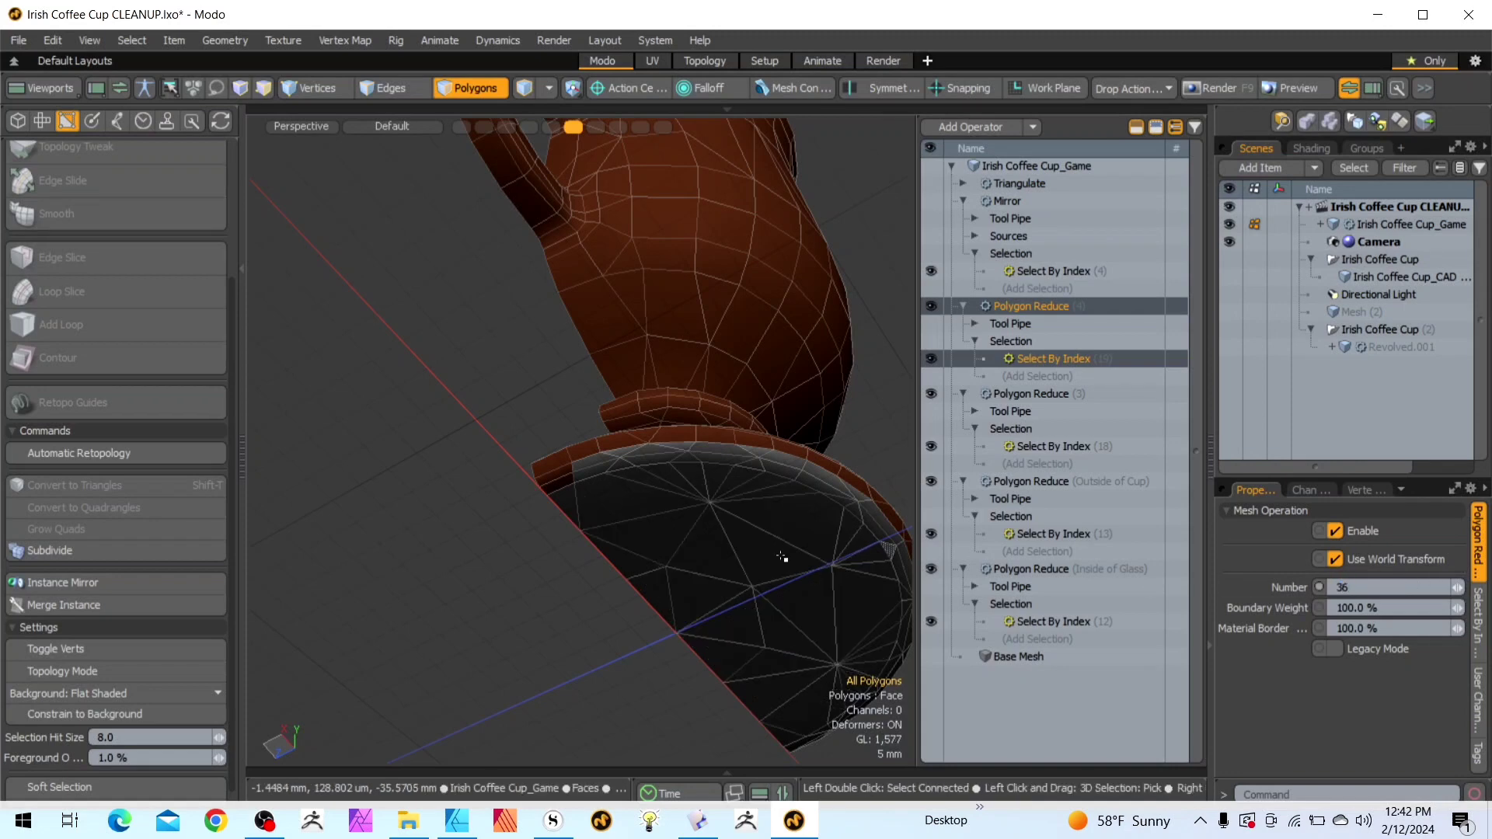
{"action": "scroll", "coordinate": [770, 544], "scroll_direction": "down", "scroll_amount": 3}
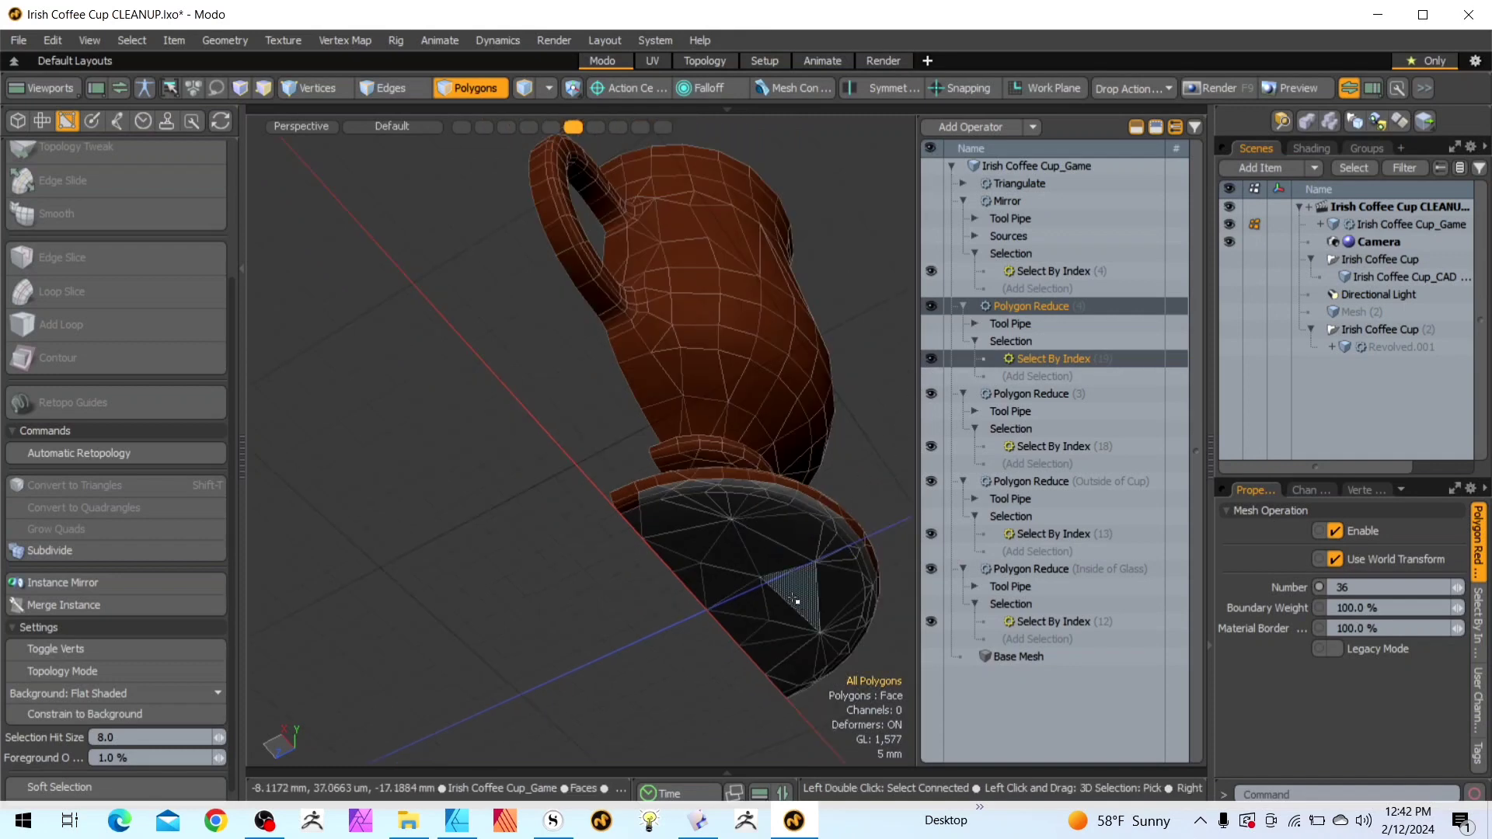
Assign all connected polygons of the half glass to the Mirror's Select By Index, enable Mirror and clear the selection
{"action": "left_click", "coordinate": [494, 91]}
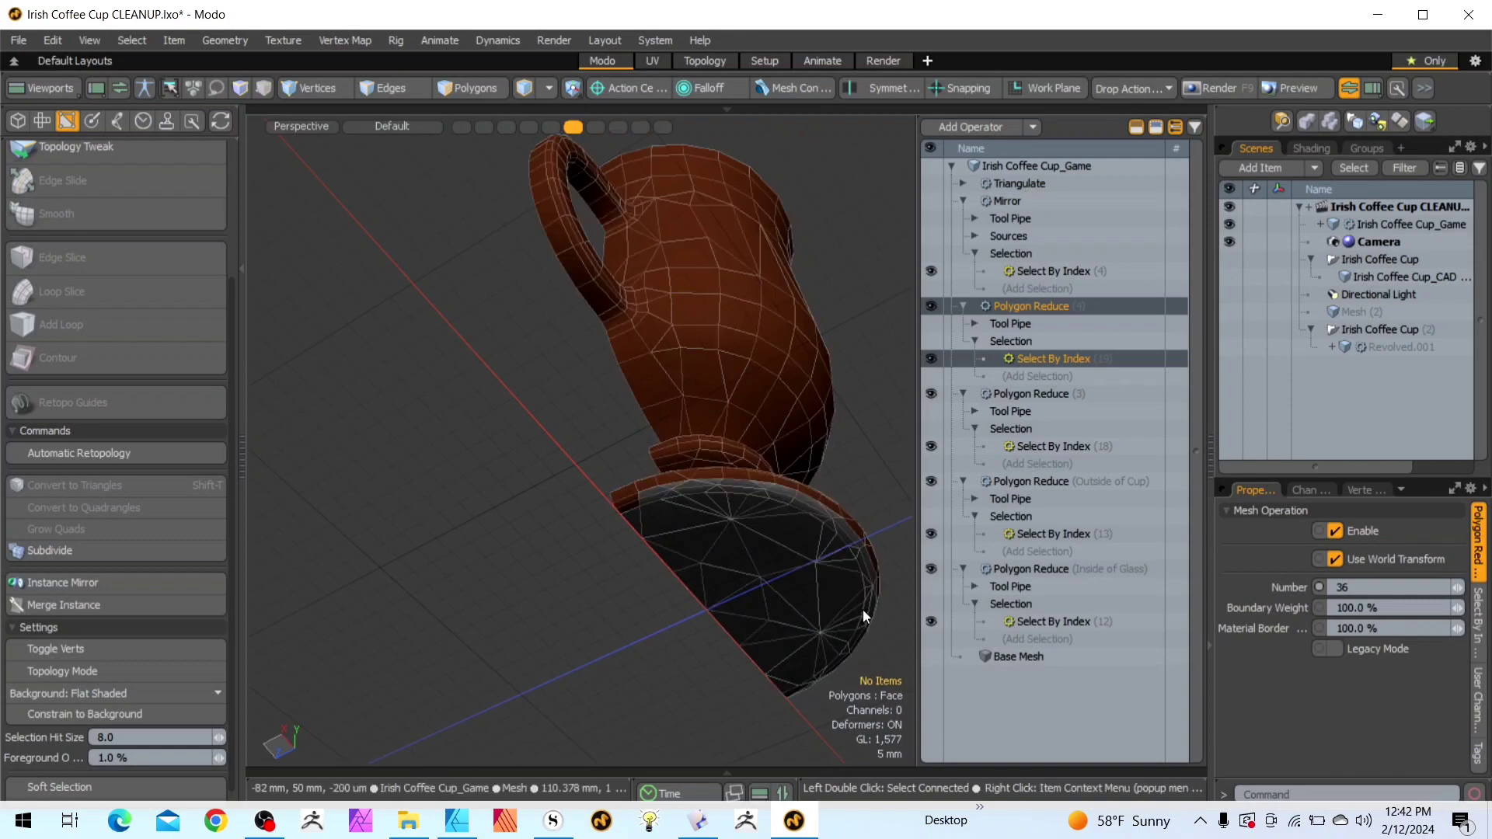
{"action": "left_click", "coordinate": [472, 89]}
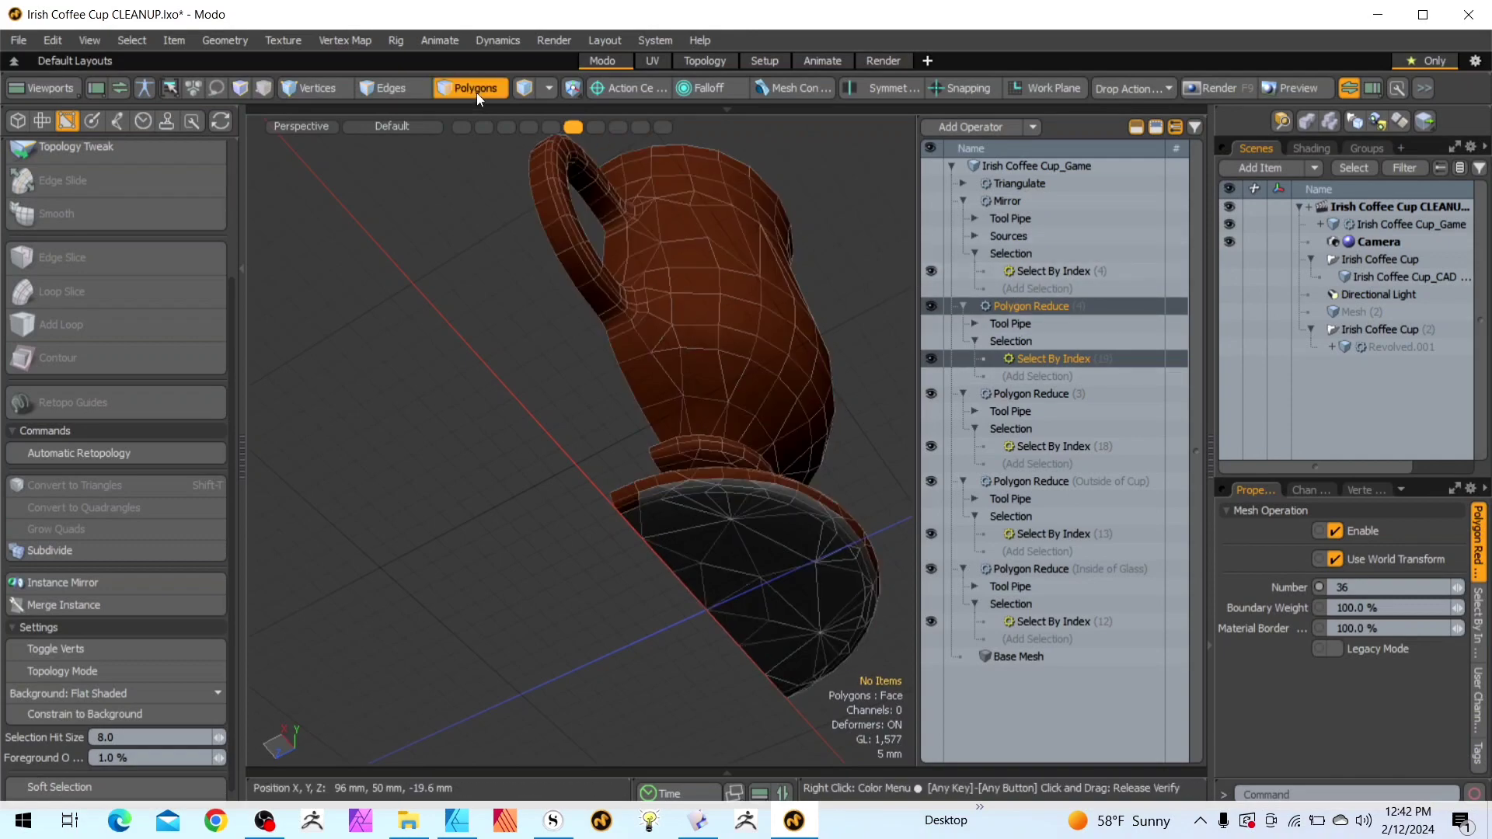
{"action": "double_click", "coordinate": [666, 216]}
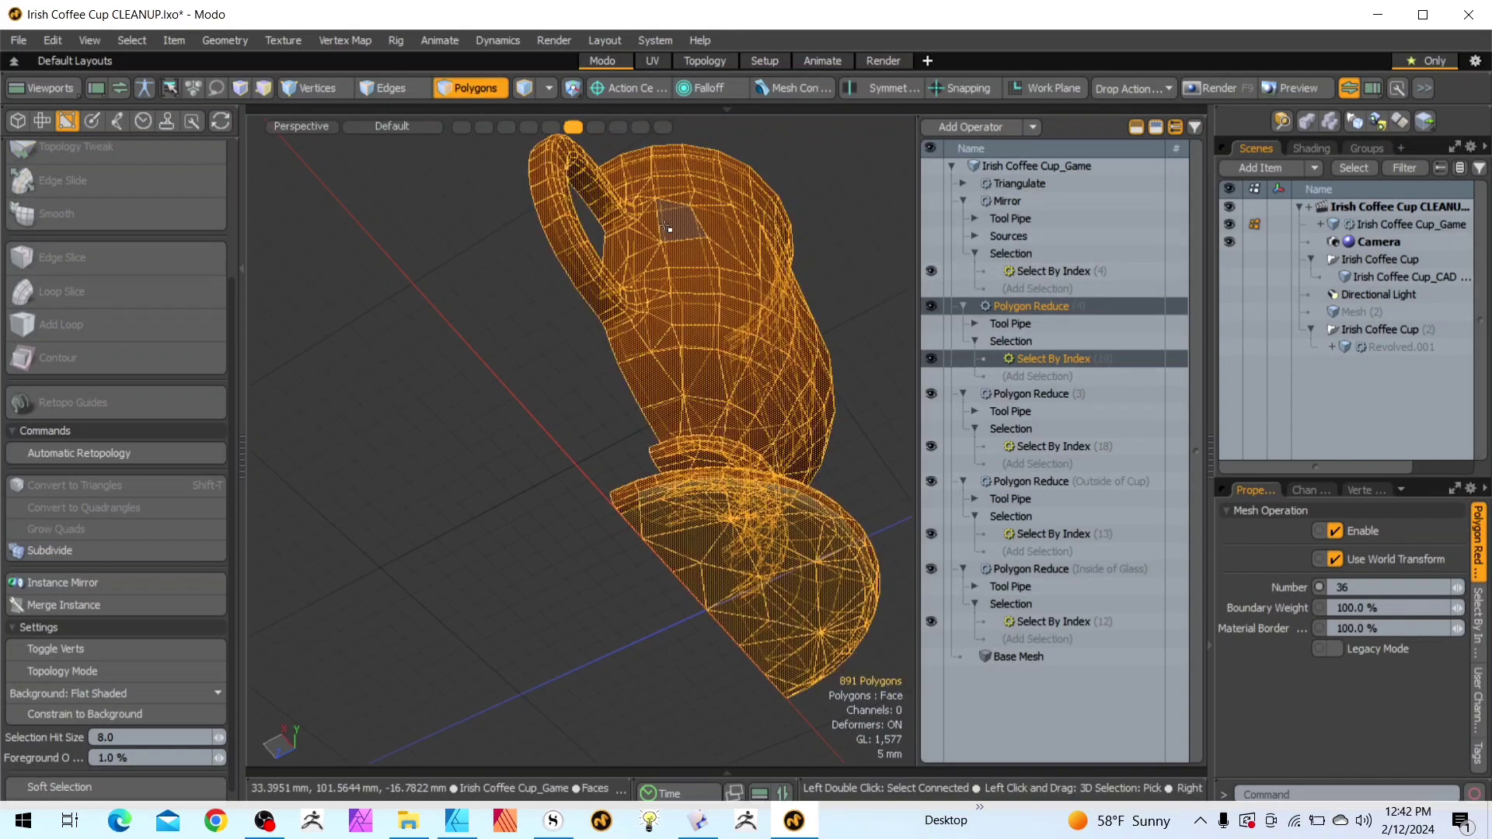
{"action": "left_click", "coordinate": [1055, 272]}
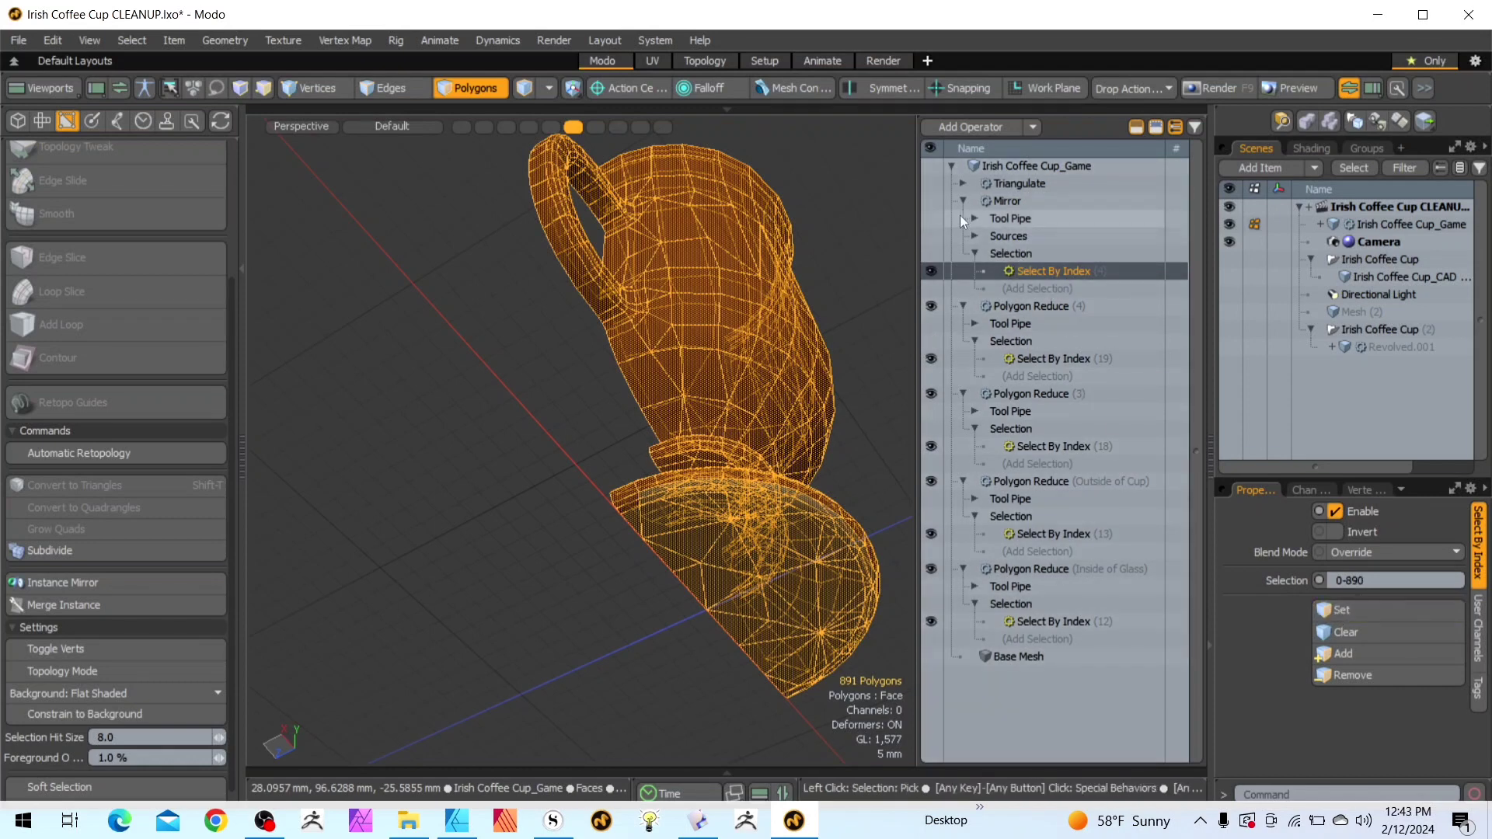
{"action": "left_click", "coordinate": [1010, 200]}
{"action": "left_click", "coordinate": [843, 236]}
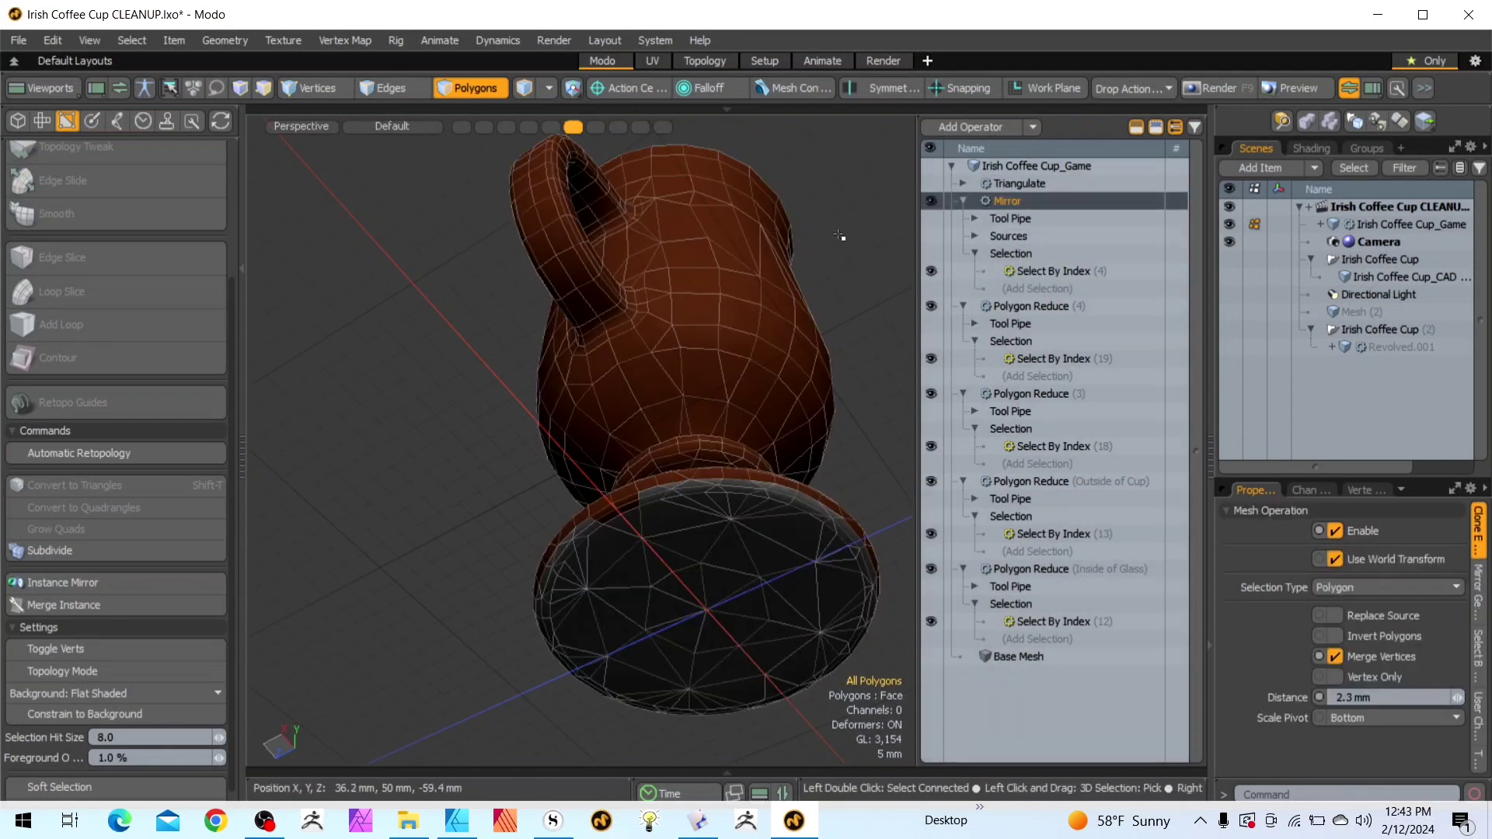
Inspect the mirrored glass from below and the side, and enable the Triangulate operation
{"action": "scroll", "coordinate": [828, 257], "scroll_direction": "down", "scroll_amount": 5}
{"action": "scroll", "coordinate": [832, 179], "scroll_direction": "up", "scroll_amount": 3}
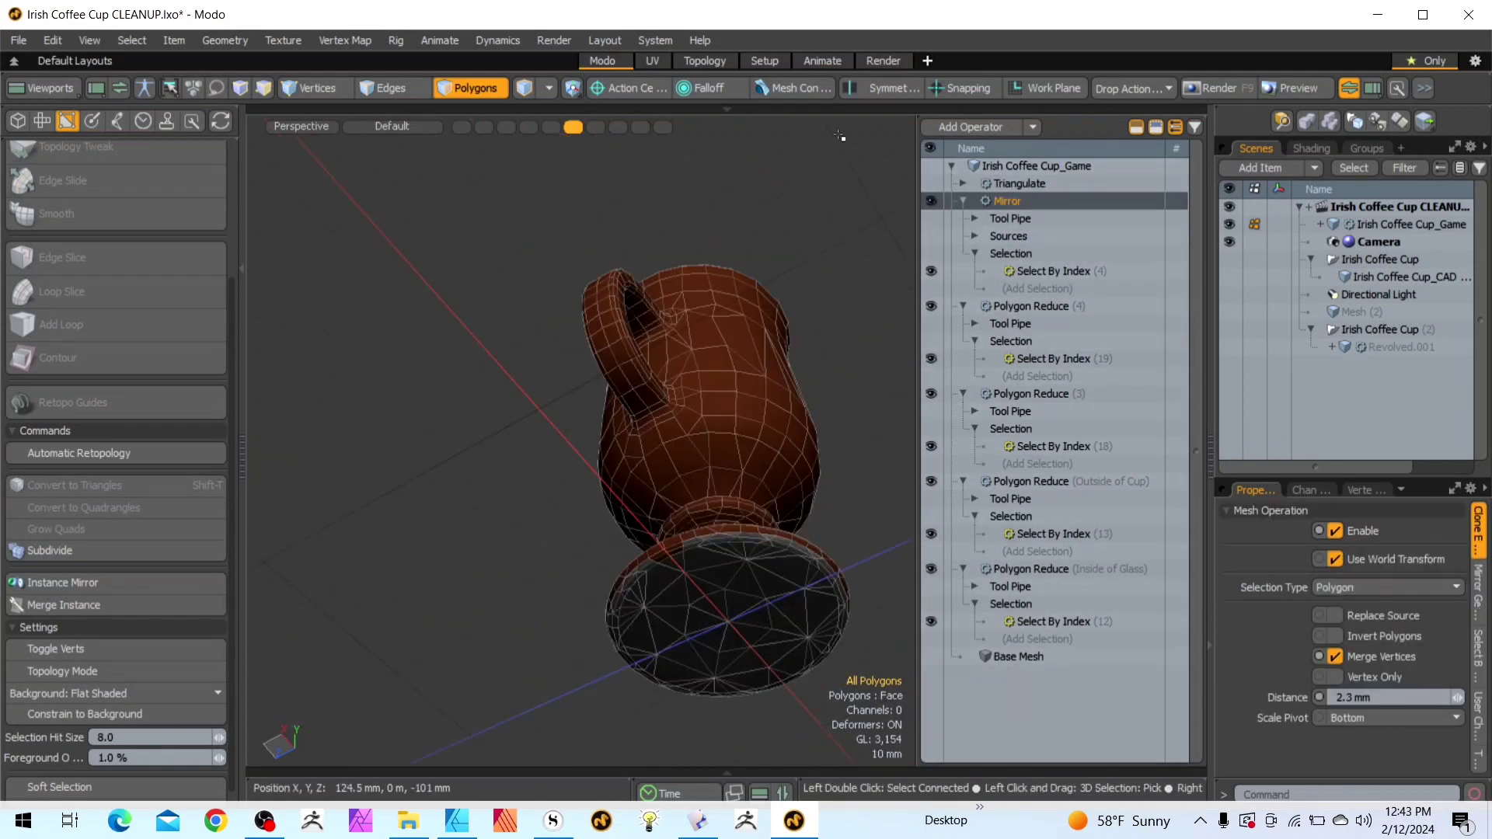
{"action": "left_click_drag", "start_coordinate": [833, 133], "coordinate": [722, 265]}
{"action": "scroll", "coordinate": [834, 147], "scroll_direction": "down", "scroll_amount": 3}
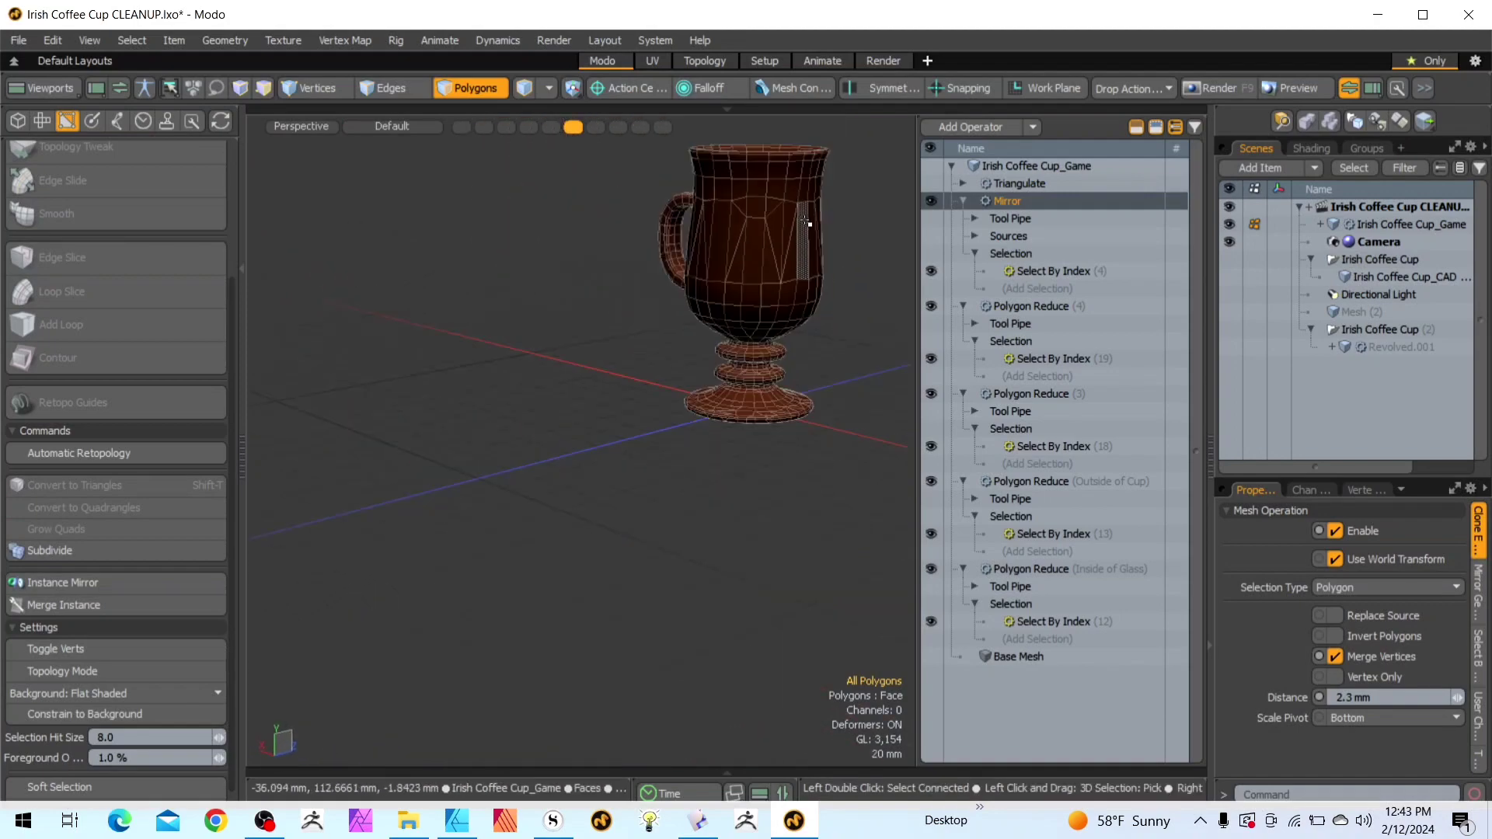
{"action": "left_click", "coordinate": [1003, 186]}
{"action": "scroll", "coordinate": [829, 252], "scroll_direction": "down", "scroll_amount": 2}
{"action": "scroll", "coordinate": [843, 222], "scroll_direction": "up", "scroll_amount": 4}
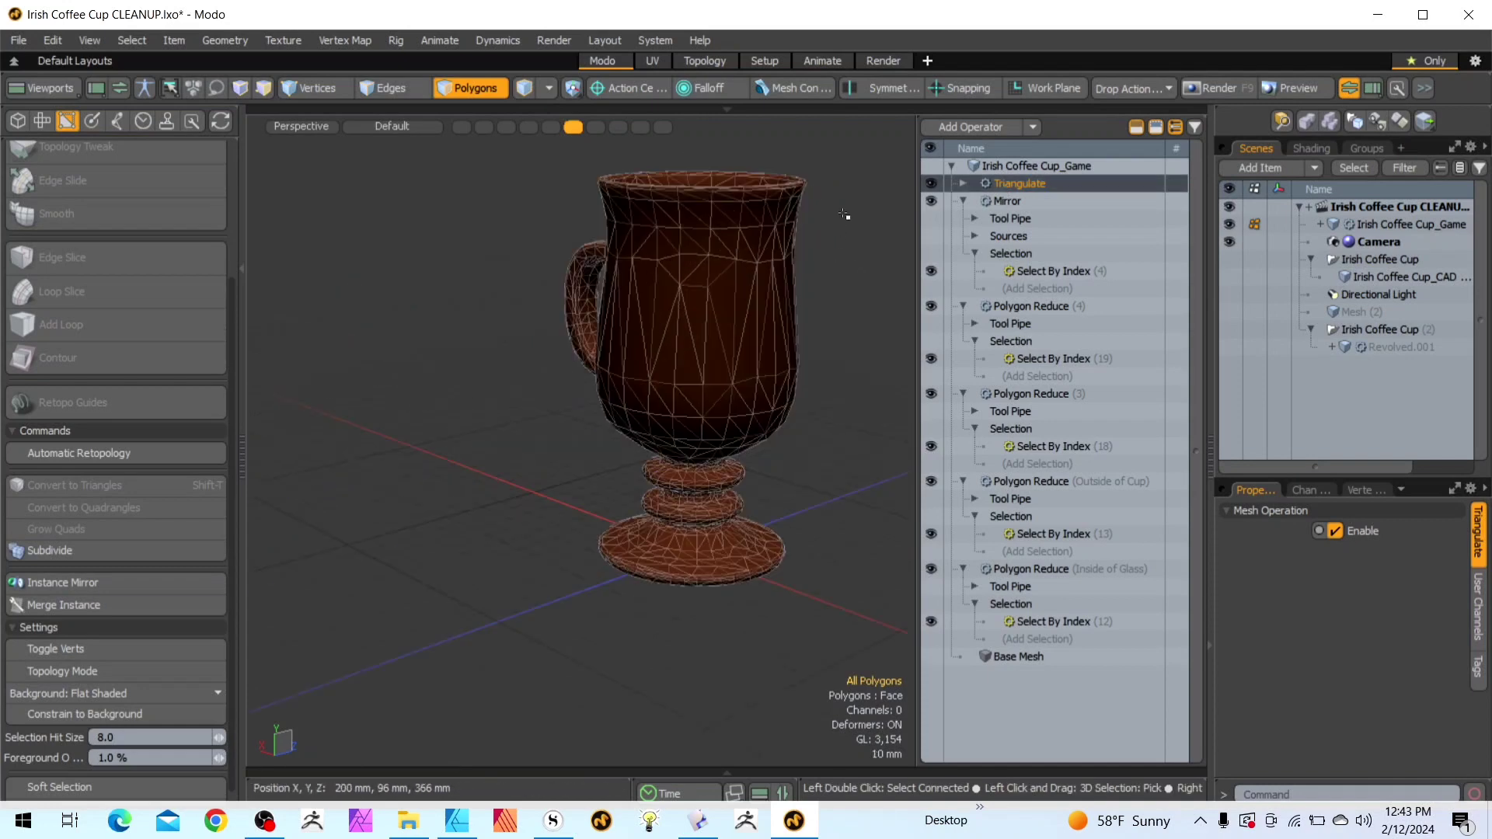
{"action": "scroll", "coordinate": [843, 223], "scroll_direction": "down", "scroll_amount": 1}
{"action": "scroll", "coordinate": [843, 224], "scroll_direction": "up", "scroll_amount": 3}
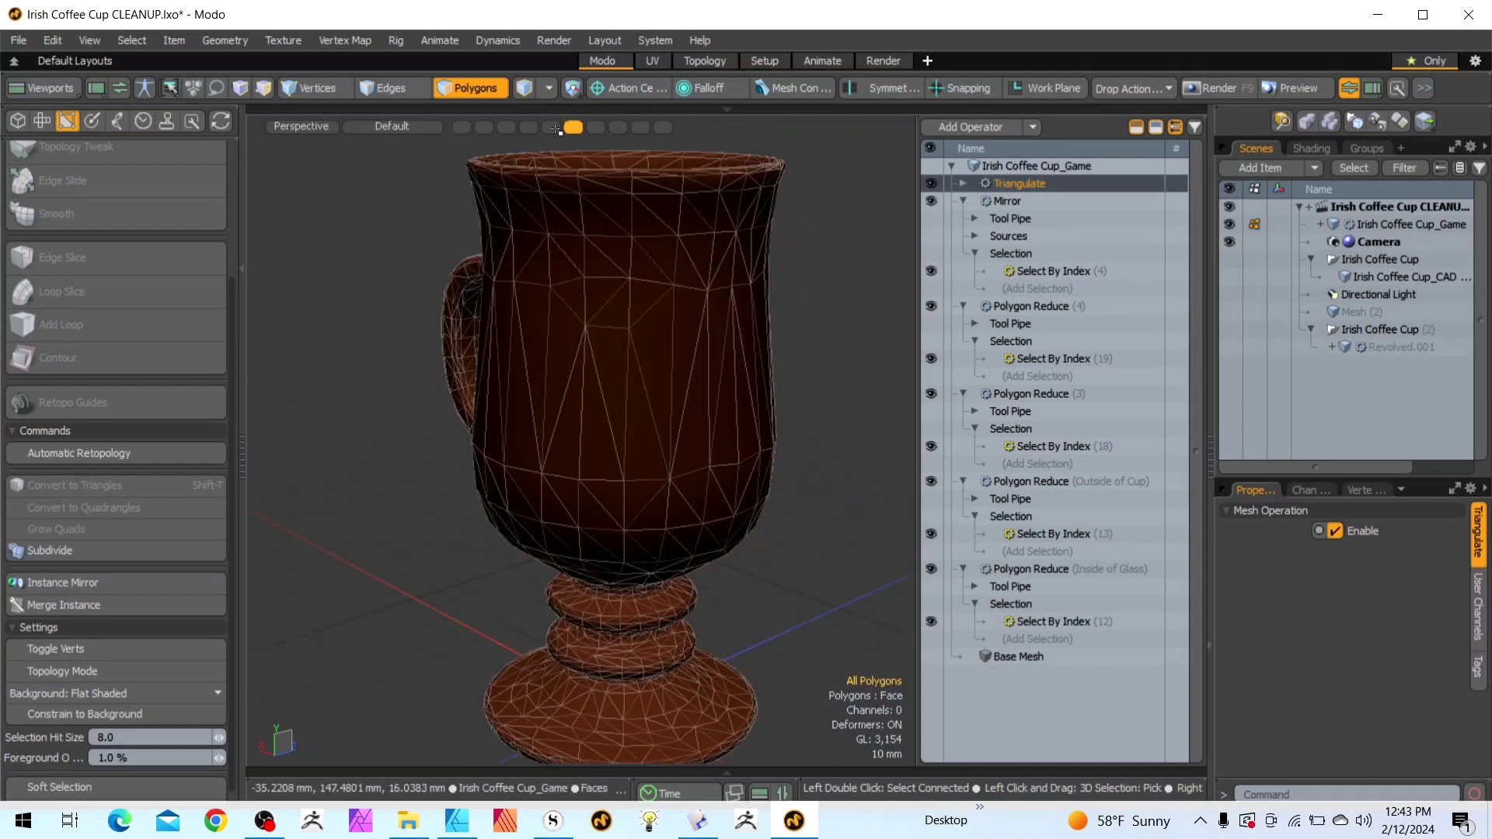
Compare the game mesh with the CAD mesh by temporarily showing the Irish Coffee Cup group over it
{"action": "left_click", "coordinate": [480, 92]}
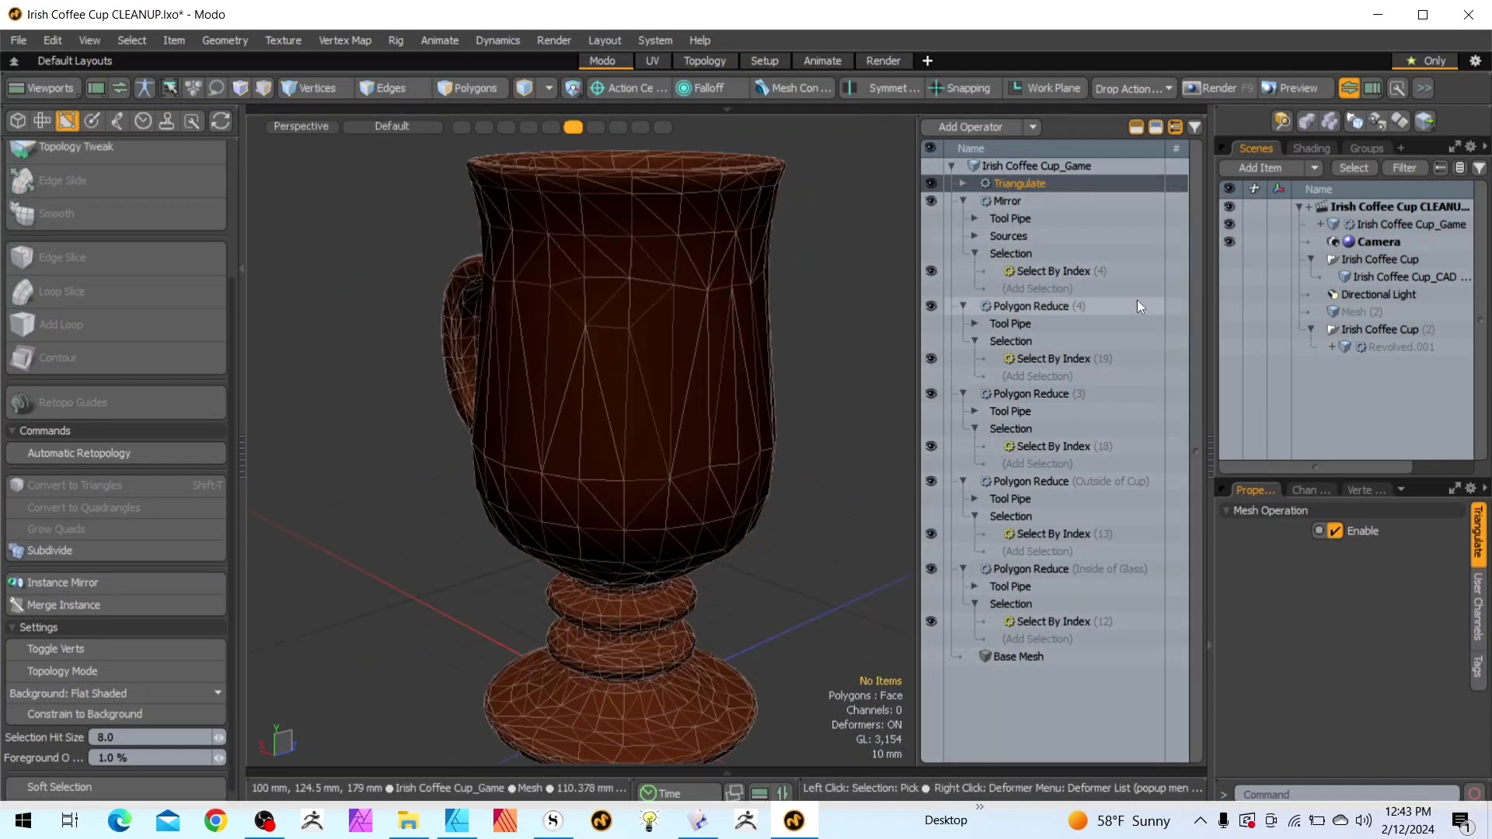
{"action": "left_click", "coordinate": [1228, 258]}
{"action": "left_click", "coordinate": [1360, 259]}
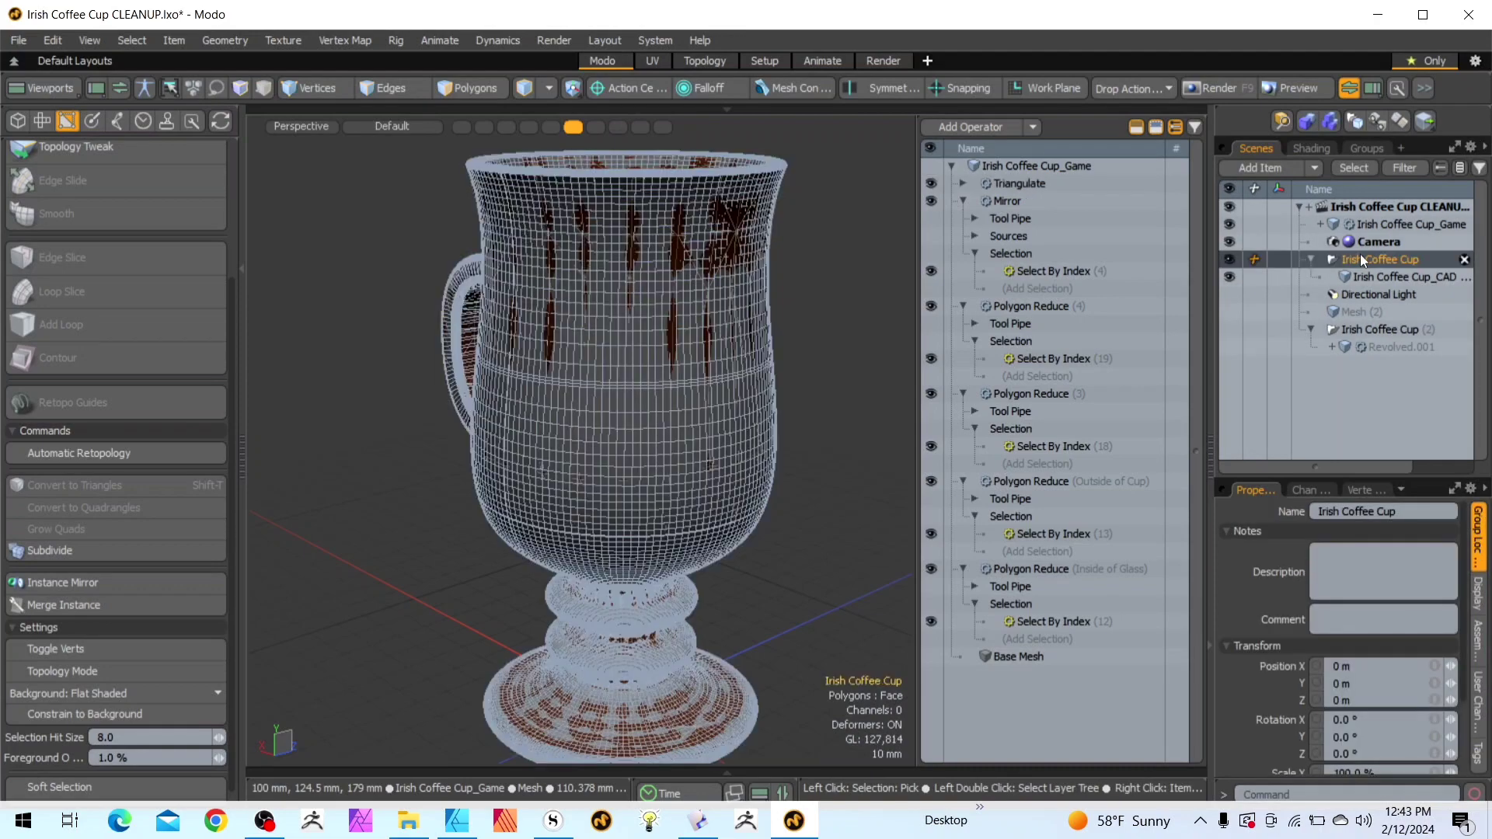
{"action": "left_click", "coordinate": [1383, 225]}
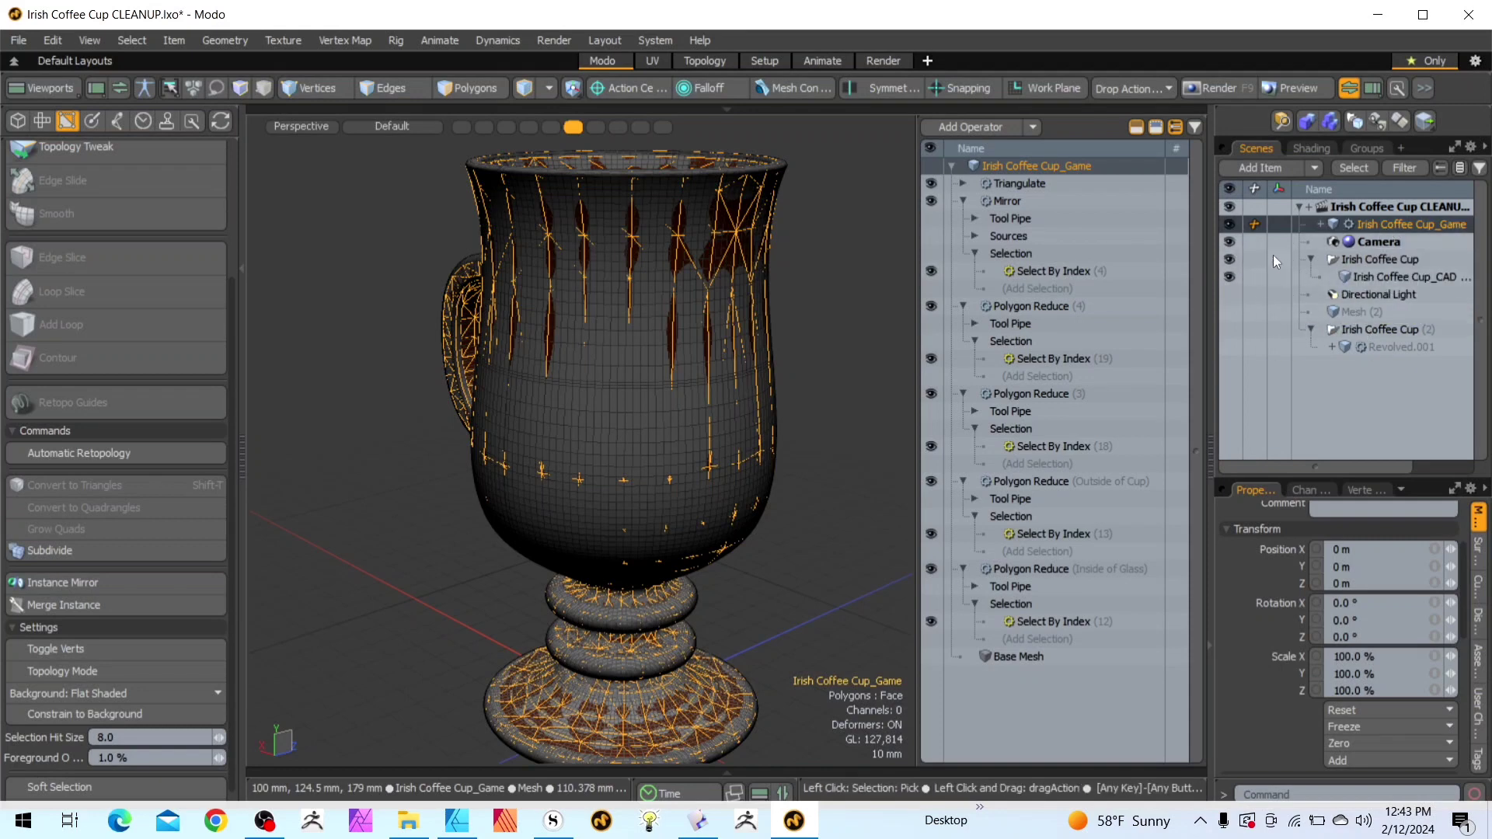
{"action": "left_click", "coordinate": [1233, 258]}
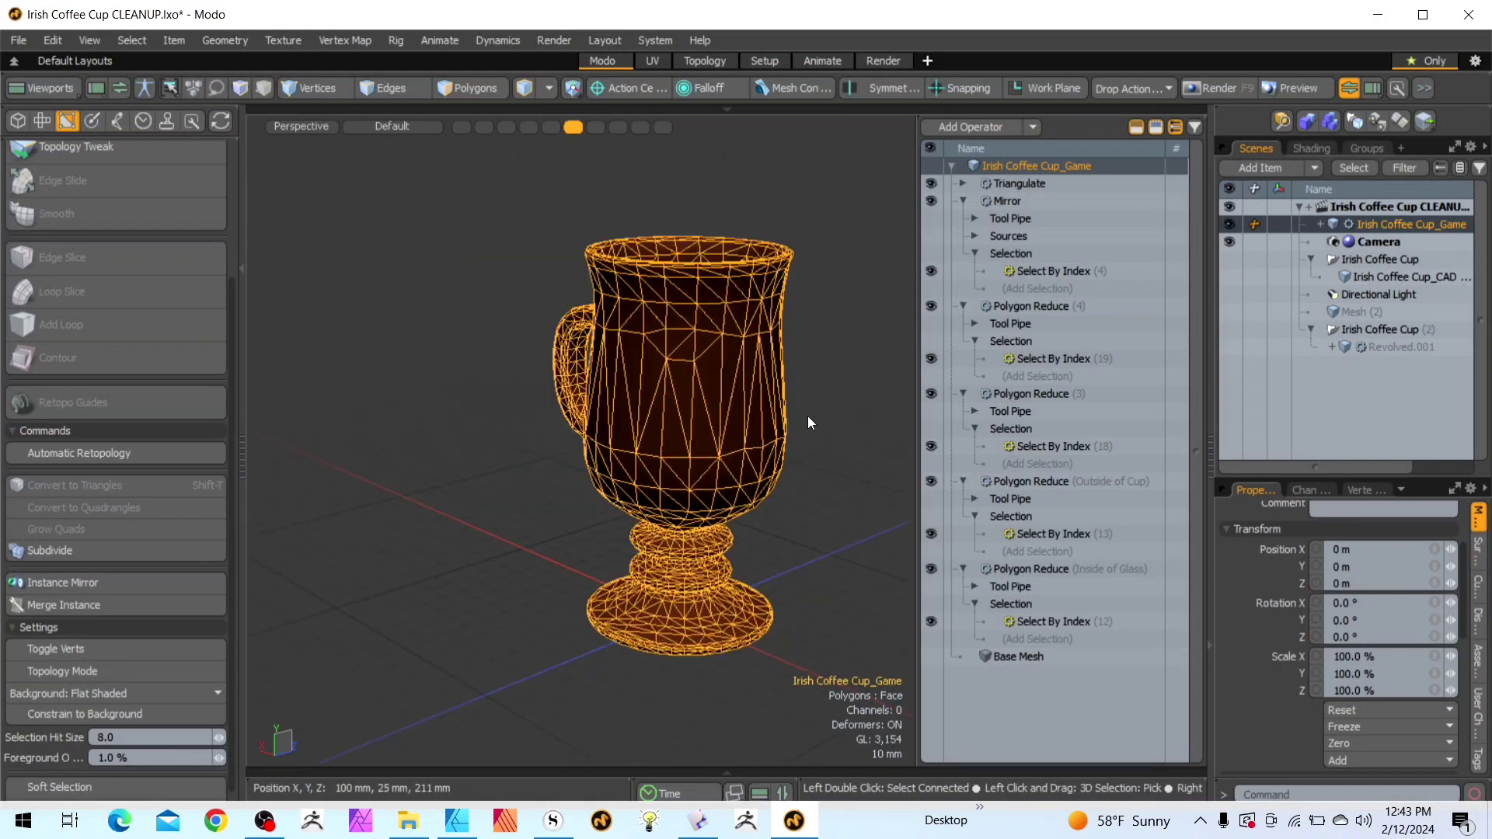
Set the viewport shading to Solid and the active meshes' Wireframe Overlay to None
{"action": "left_click", "coordinate": [809, 417]}
{"action": "left_click", "coordinate": [379, 128]}
{"action": "left_click", "coordinate": [373, 169]}
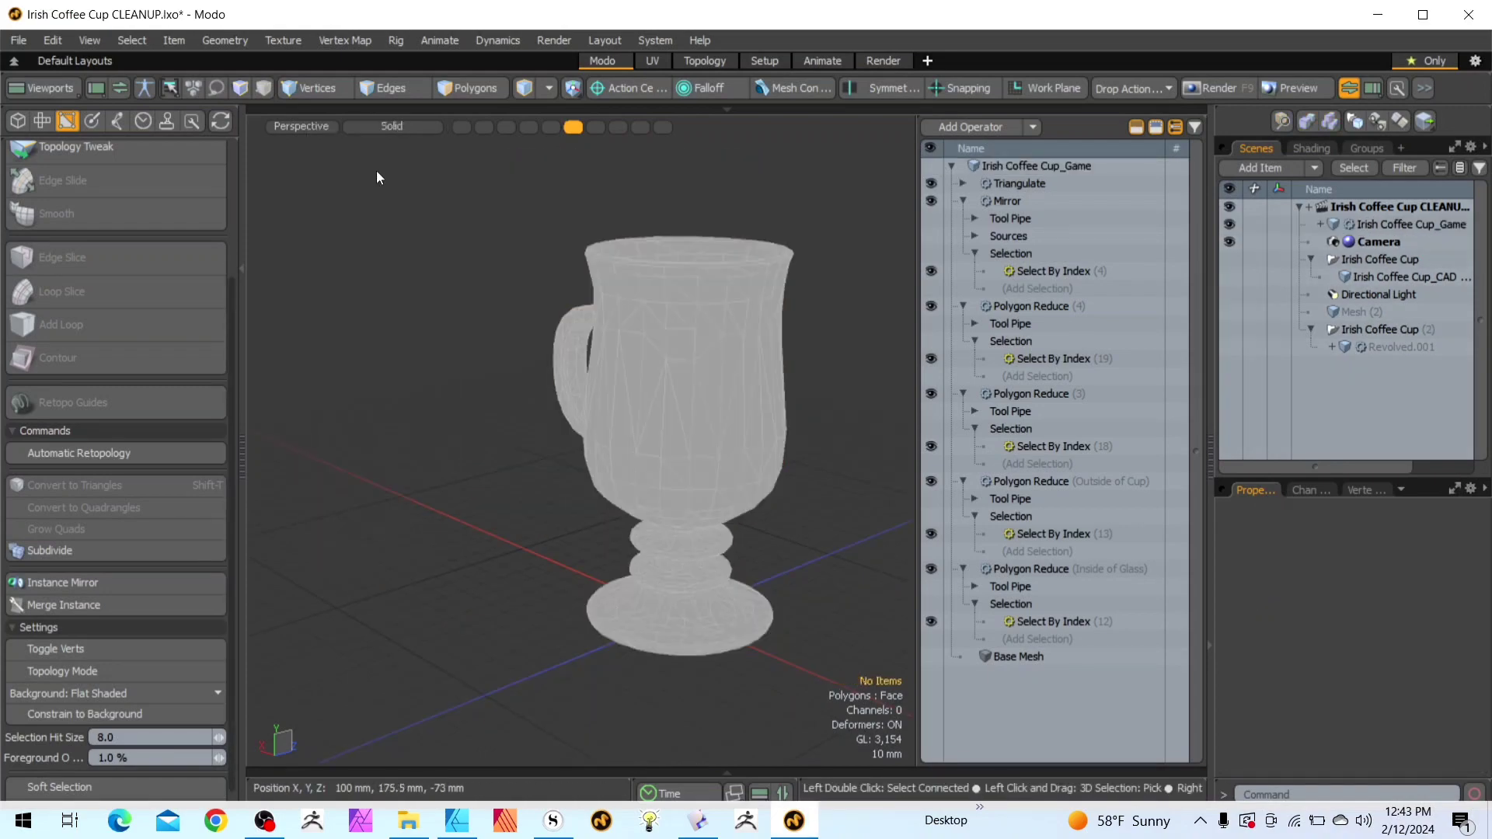
{"action": "key", "text": "o"}
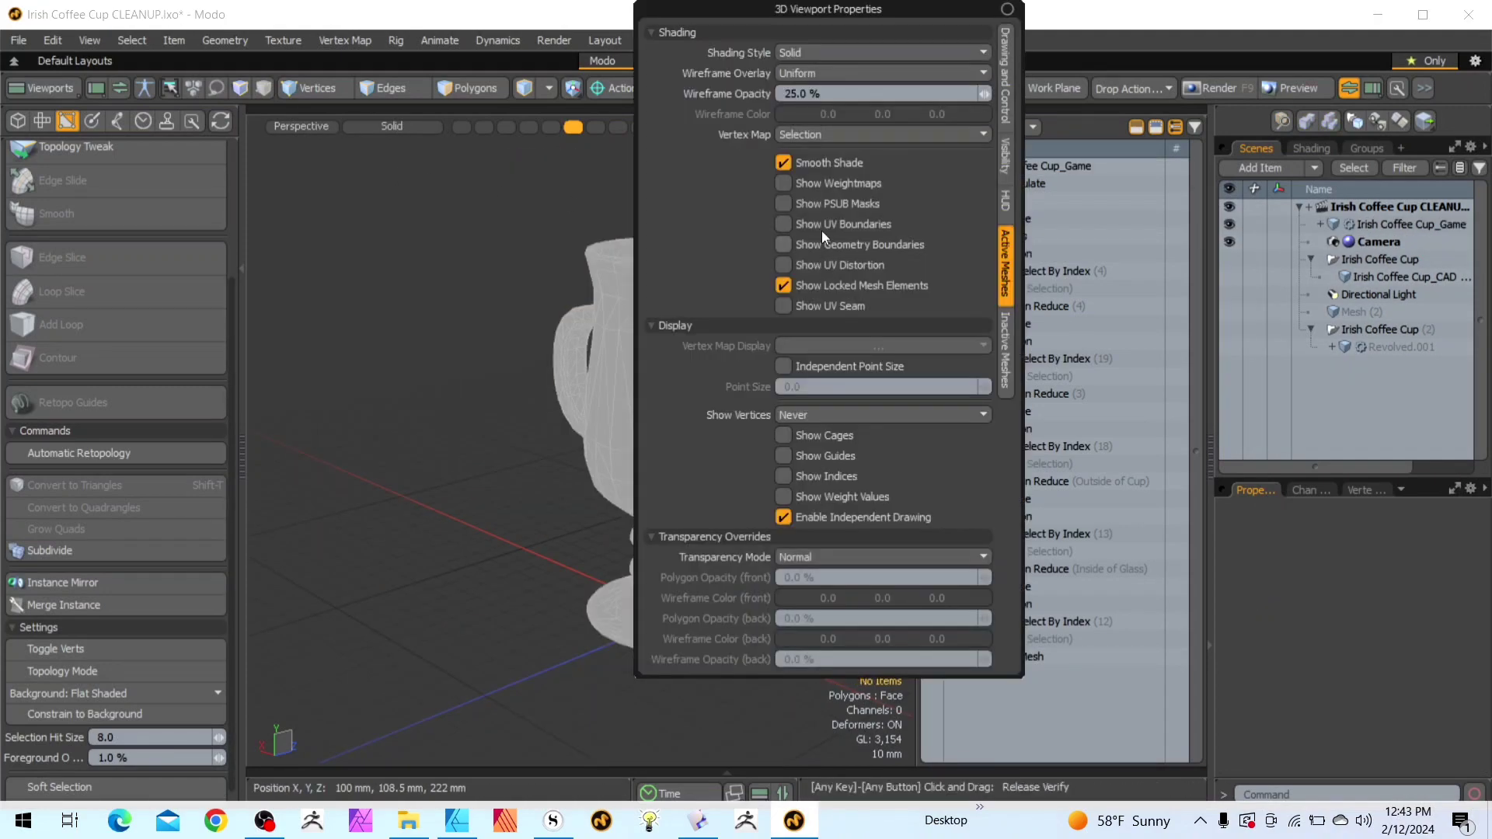
{"action": "left_click", "coordinate": [815, 78]}
{"action": "left_click", "coordinate": [816, 67]}
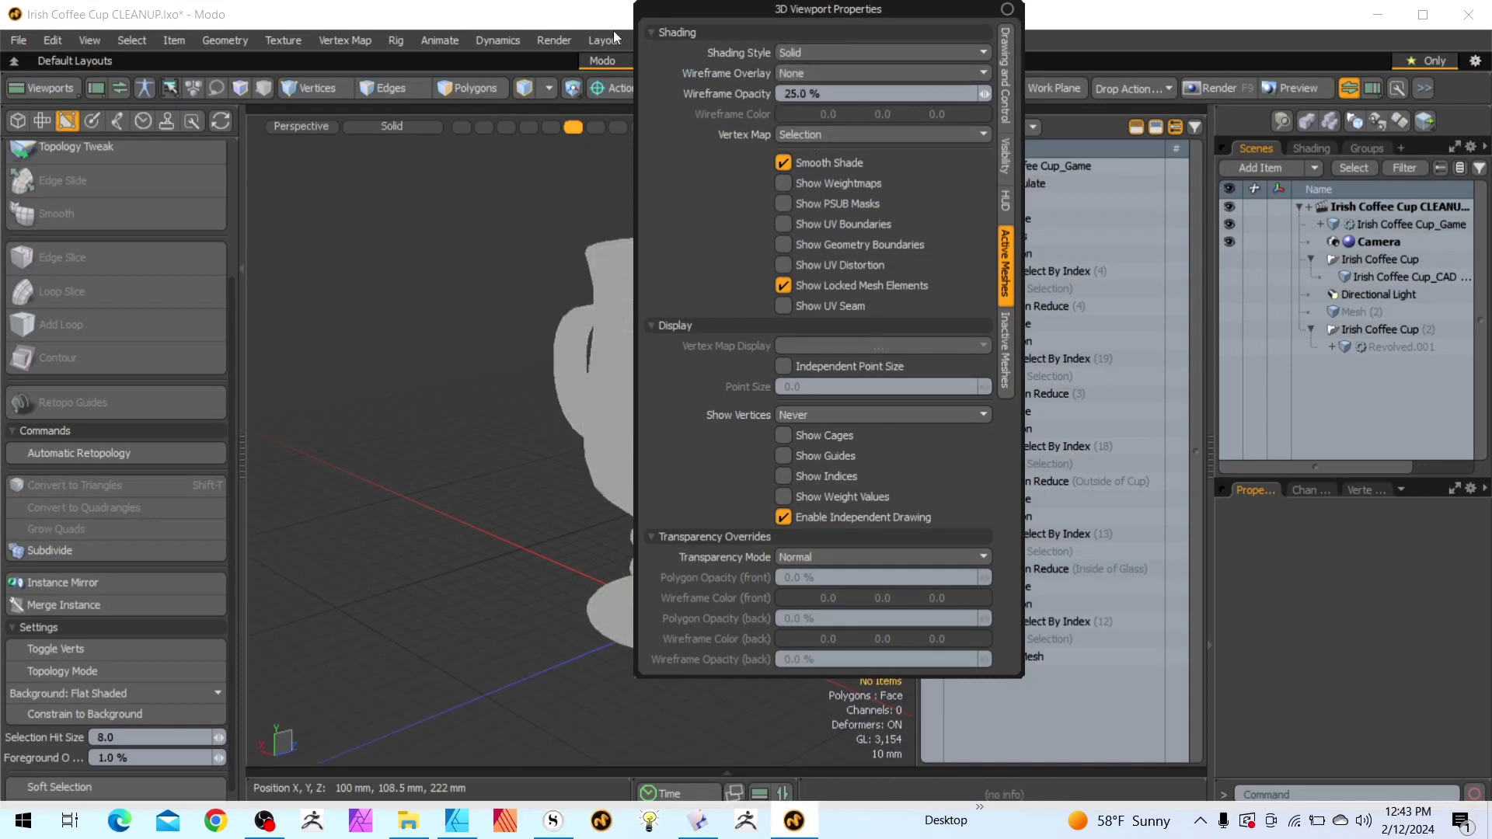
{"action": "left_click_drag", "start_coordinate": [829, 129], "coordinate": [789, 148]}
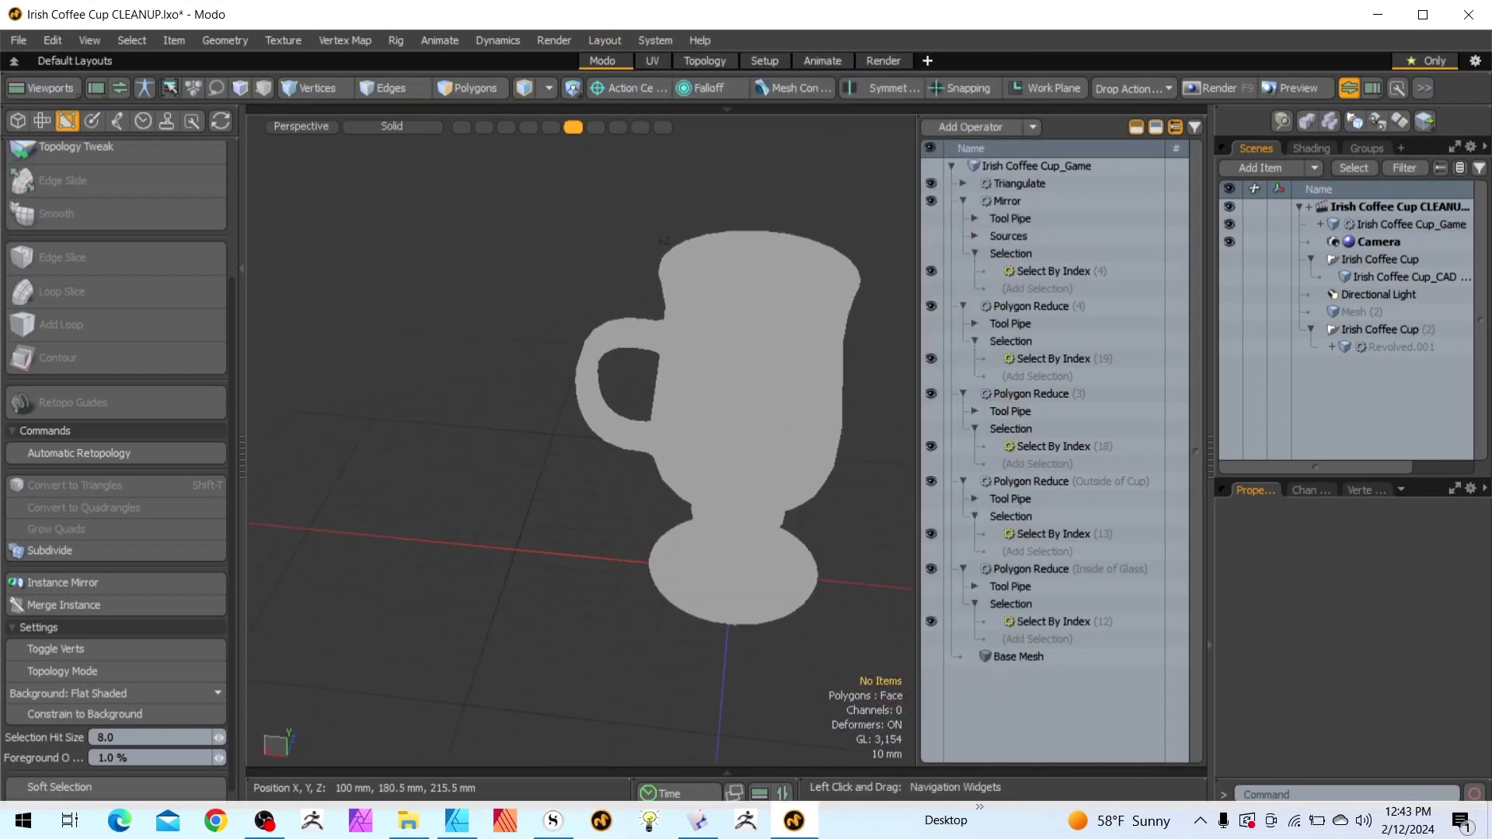
Show the Irish Coffee Cup group and move it 118.5 mm along X, beside the game mesh
{"action": "left_click", "coordinate": [1229, 263]}
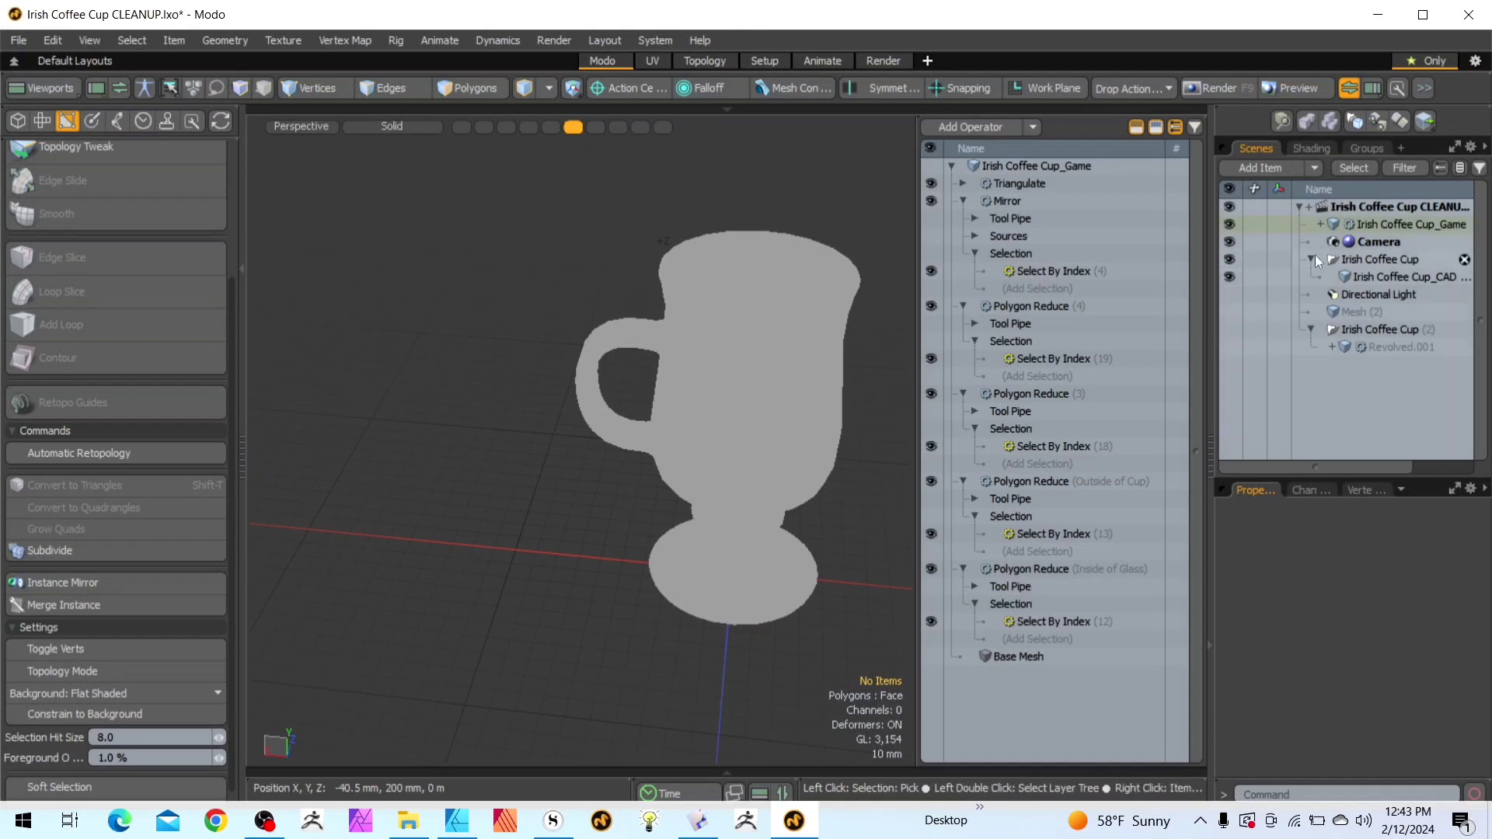
{"action": "left_click", "coordinate": [1355, 260]}
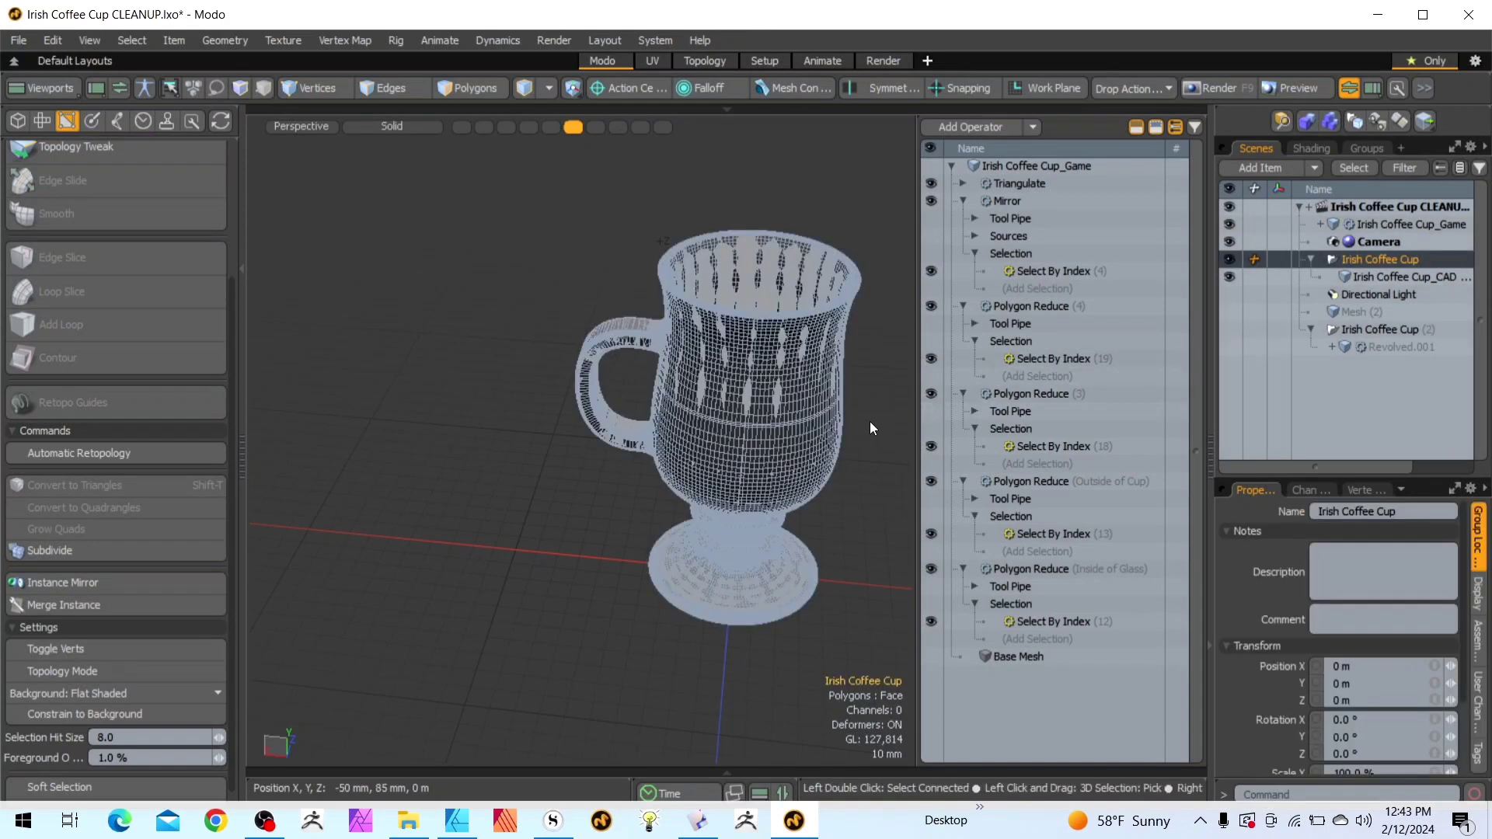
{"action": "key", "text": "y"}
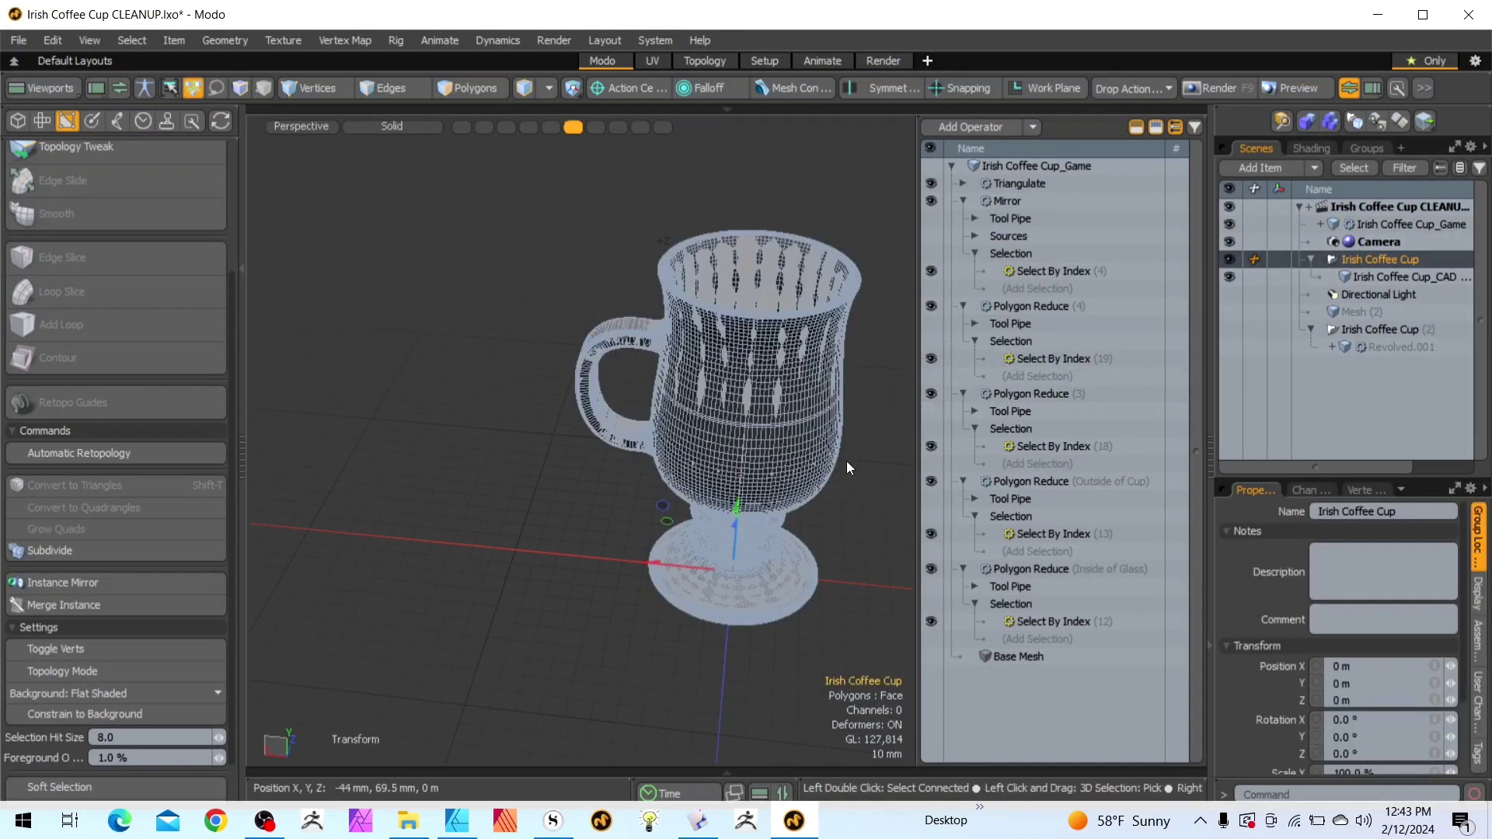
{"action": "left_click_drag", "start_coordinate": [646, 563], "coordinate": [485, 463]}
{"action": "scroll", "coordinate": [491, 463], "scroll_direction": "down", "scroll_amount": 2}
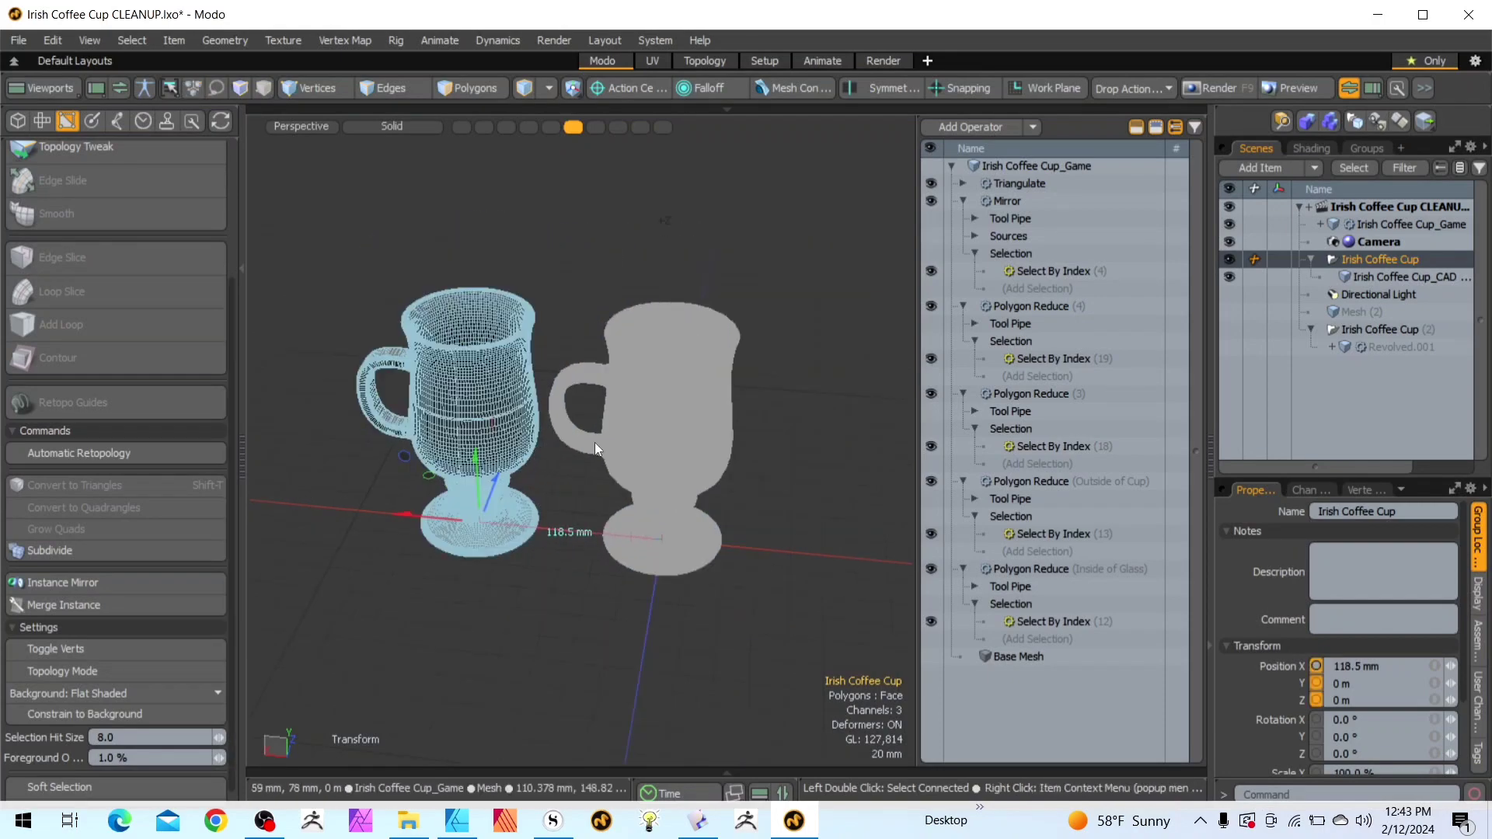
{"action": "scroll", "coordinate": [594, 442], "scroll_direction": "down", "scroll_amount": 1}
{"action": "key", "text": "Escape"}
Show the Irish Coffee Cup (2) group and move it along negative X to the opposite side of the game mesh
{"action": "left_click", "coordinate": [1229, 330]}
{"action": "left_click", "coordinate": [1363, 329]}
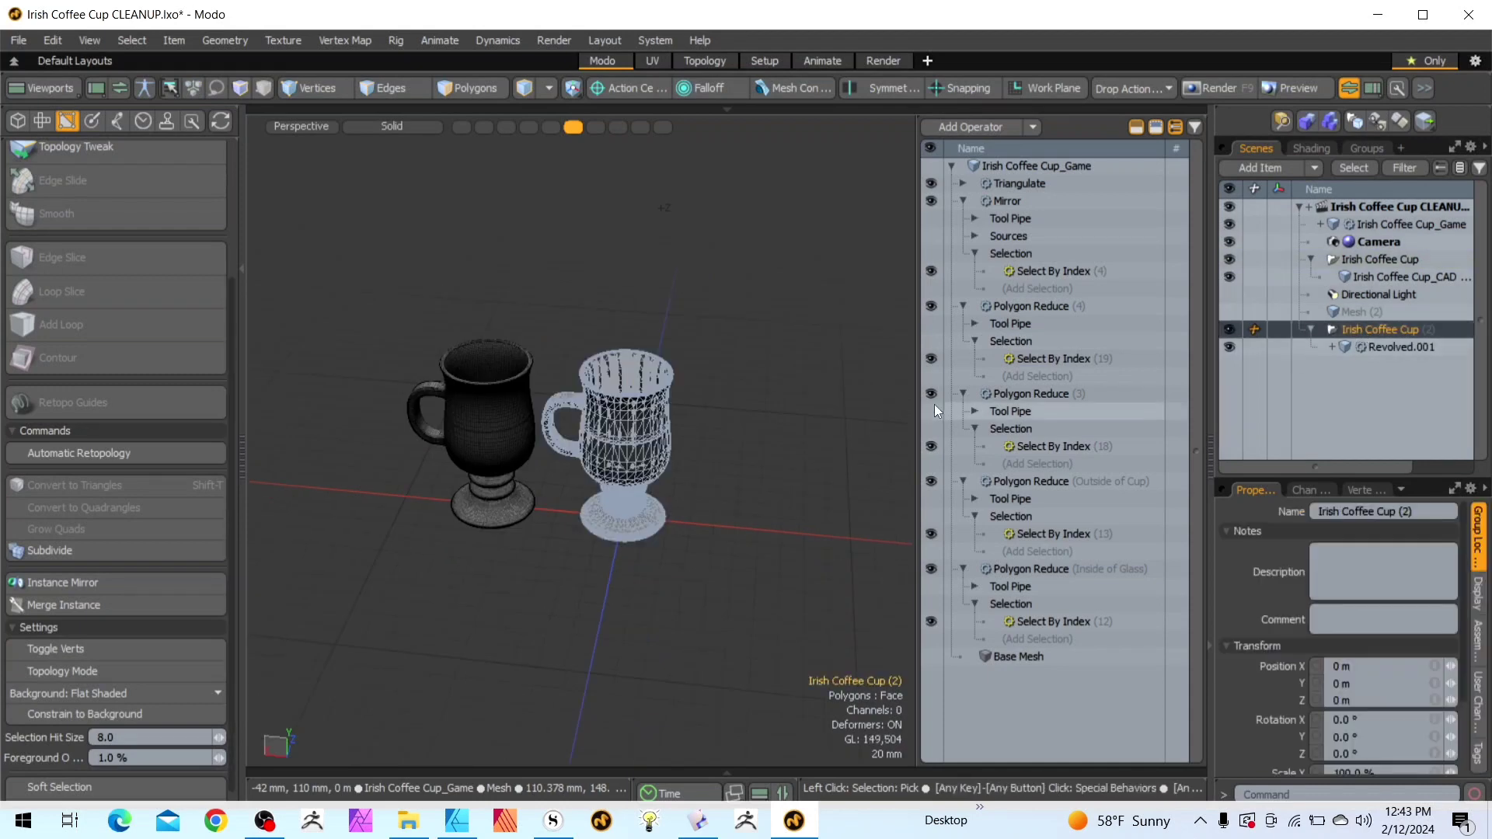
{"action": "key", "text": "y"}
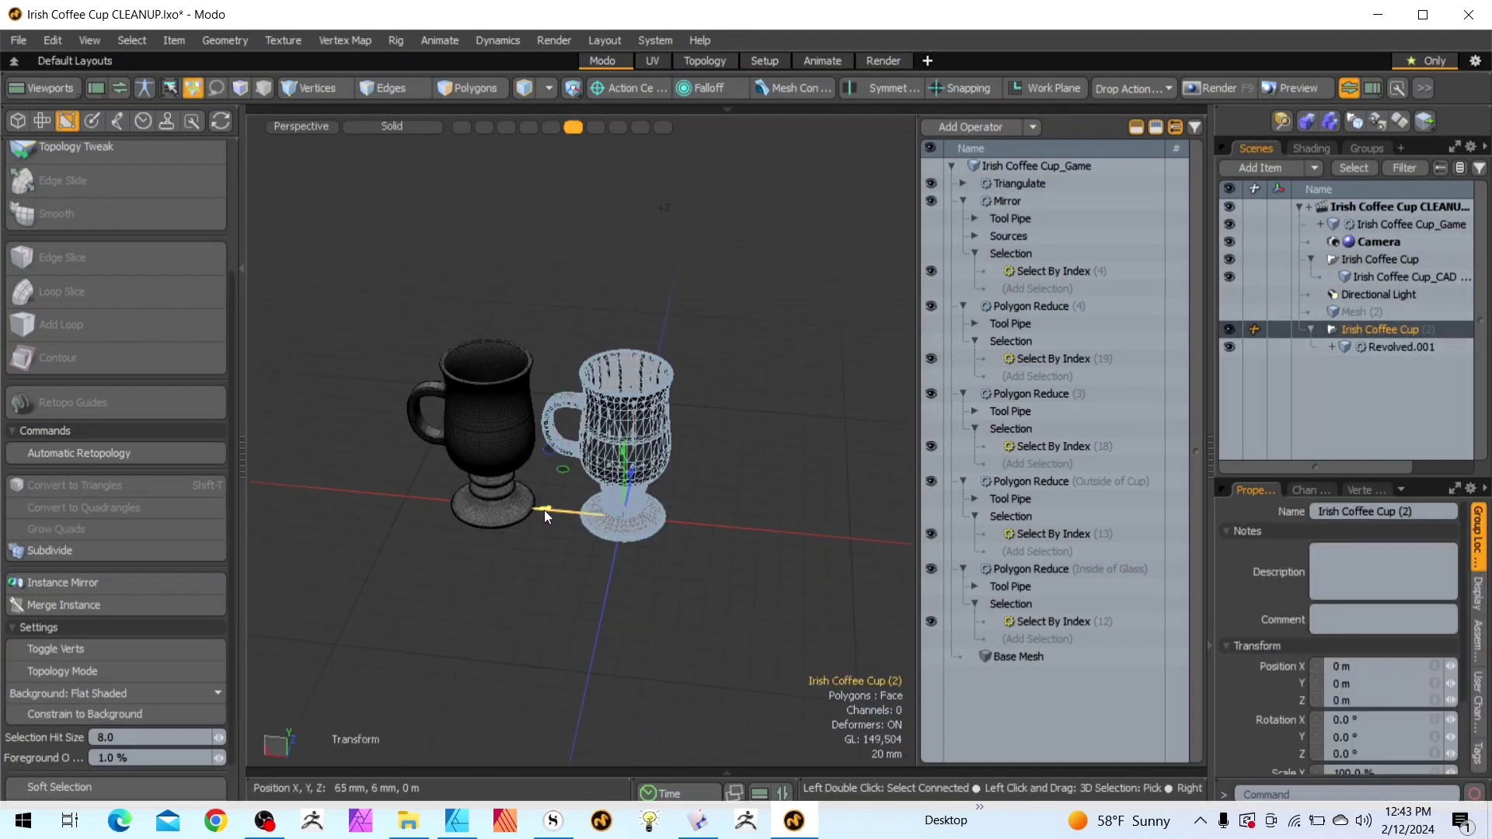
{"action": "left_click_drag", "start_coordinate": [544, 510], "coordinate": [722, 527]}
{"action": "left_click", "coordinate": [711, 345]}
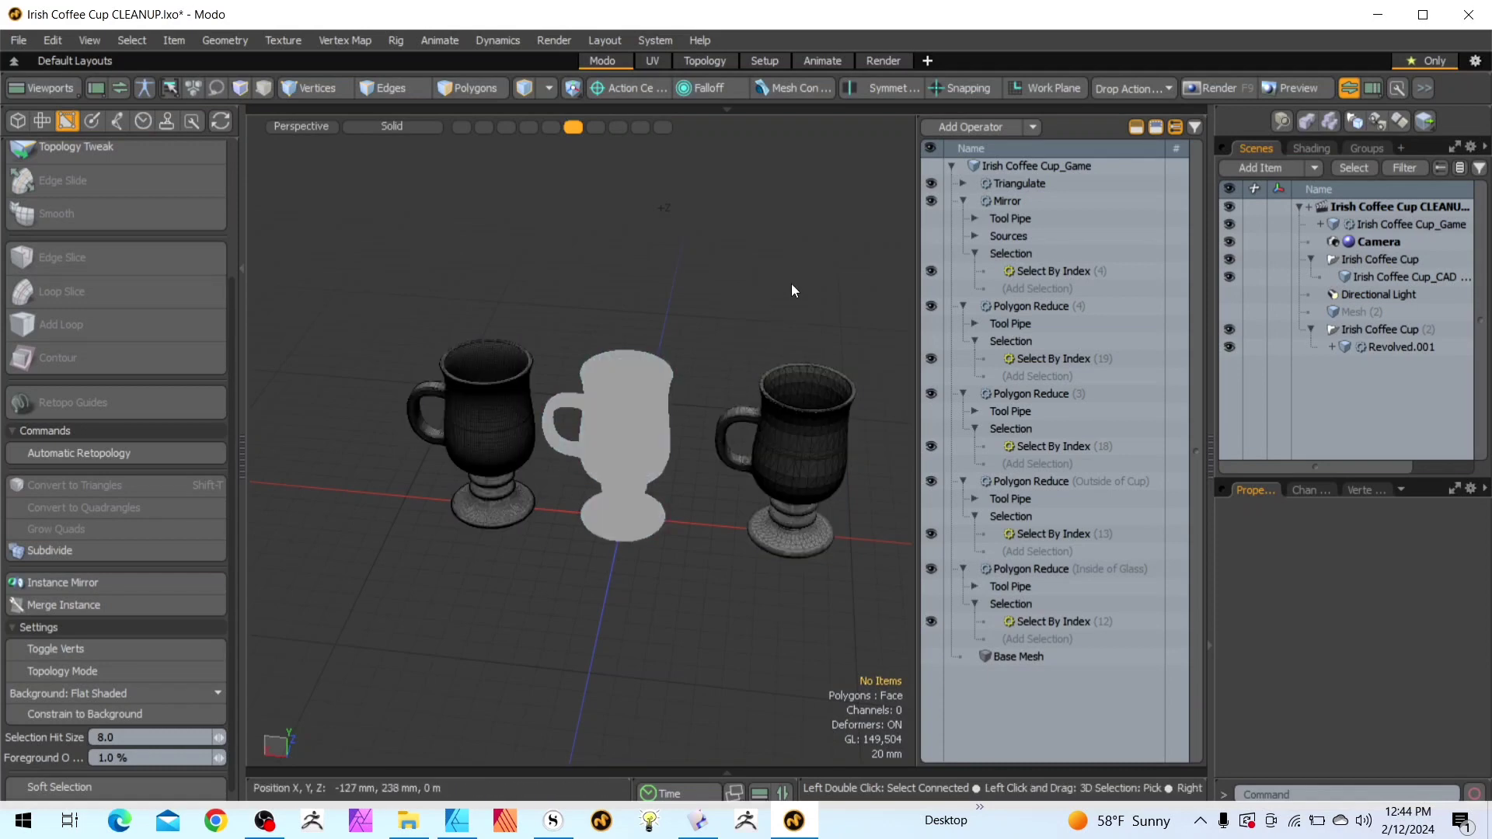
Make inactive meshes display the same as active ones in the 3D viewport
{"action": "key", "text": "o"}
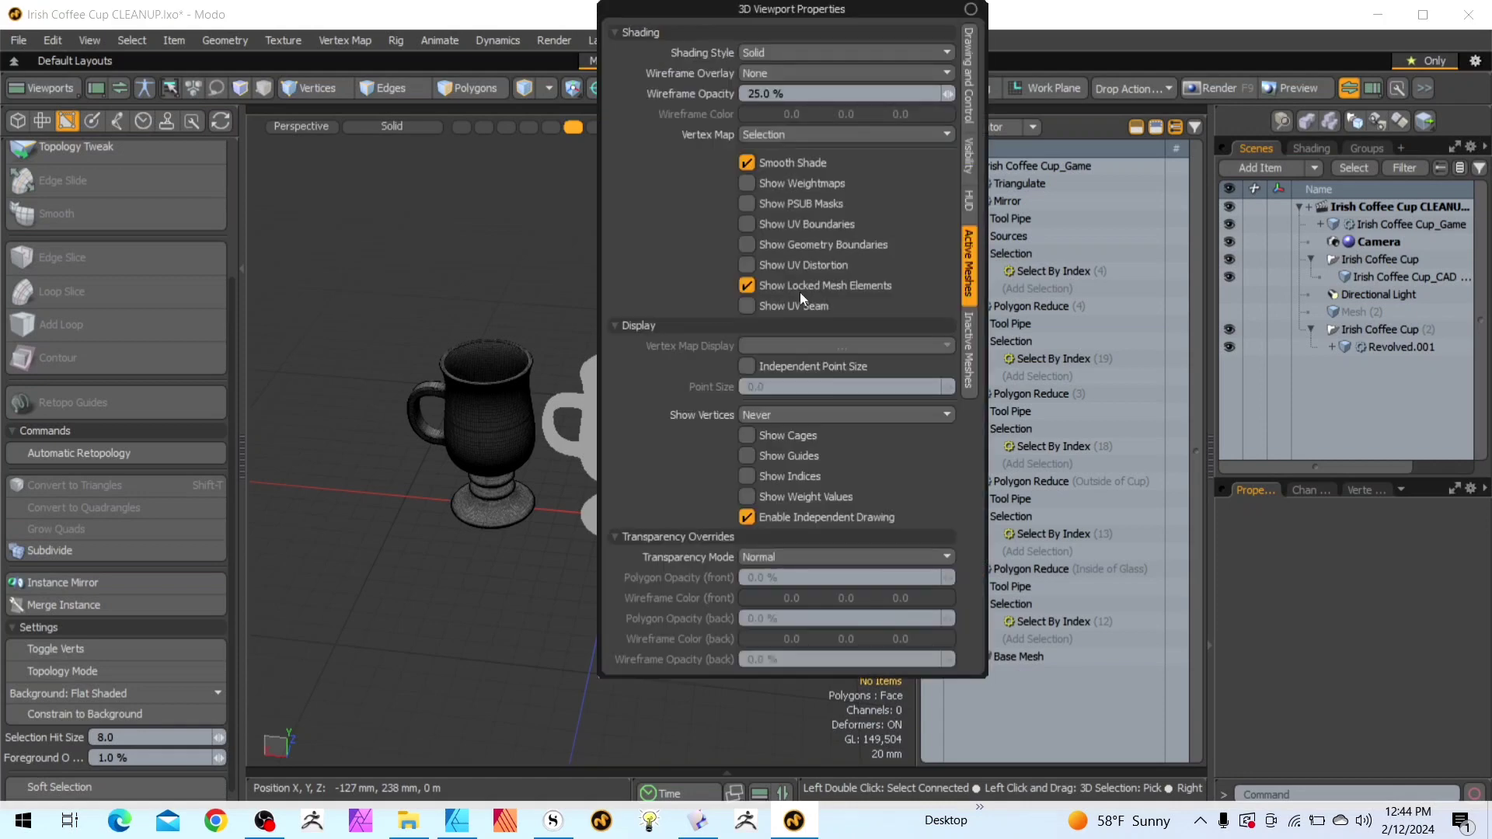
{"action": "left_click", "coordinate": [969, 339]}
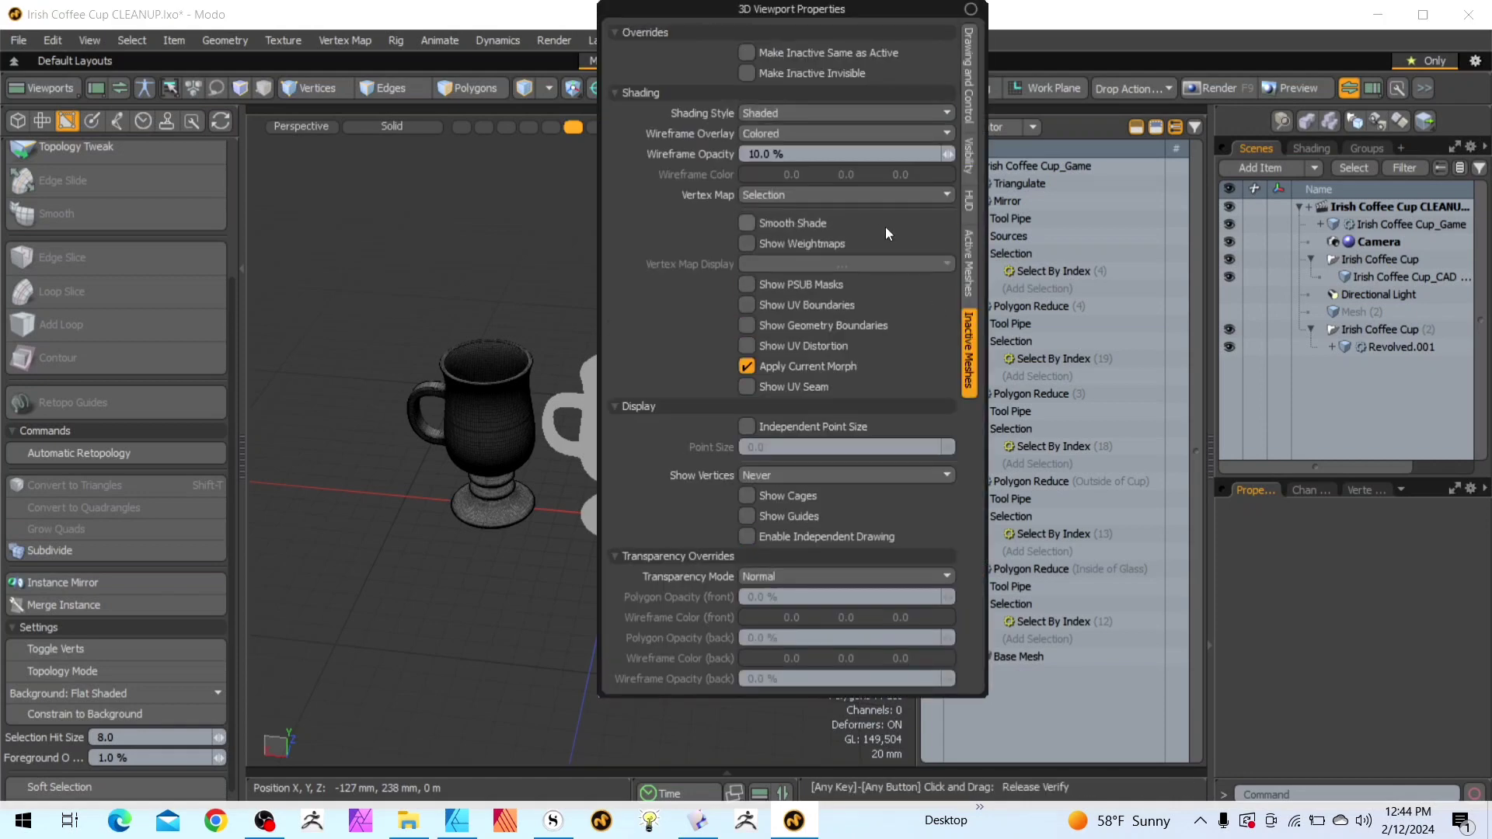
{"action": "left_click", "coordinate": [747, 52]}
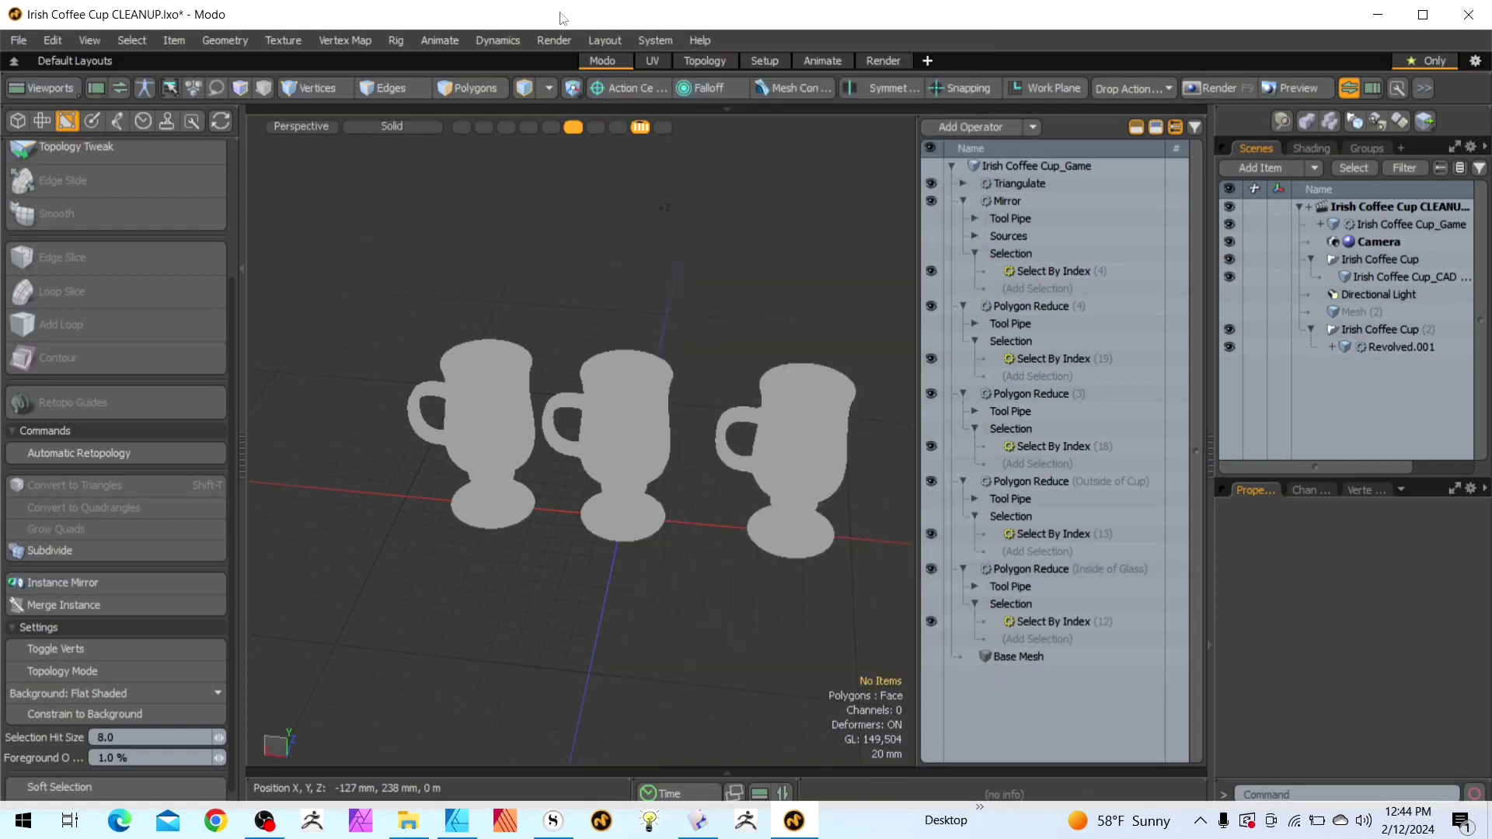
Line up the three glasses in a widened Front view and select the CAD data mesh for comparison
{"action": "left_click", "coordinate": [307, 125]}
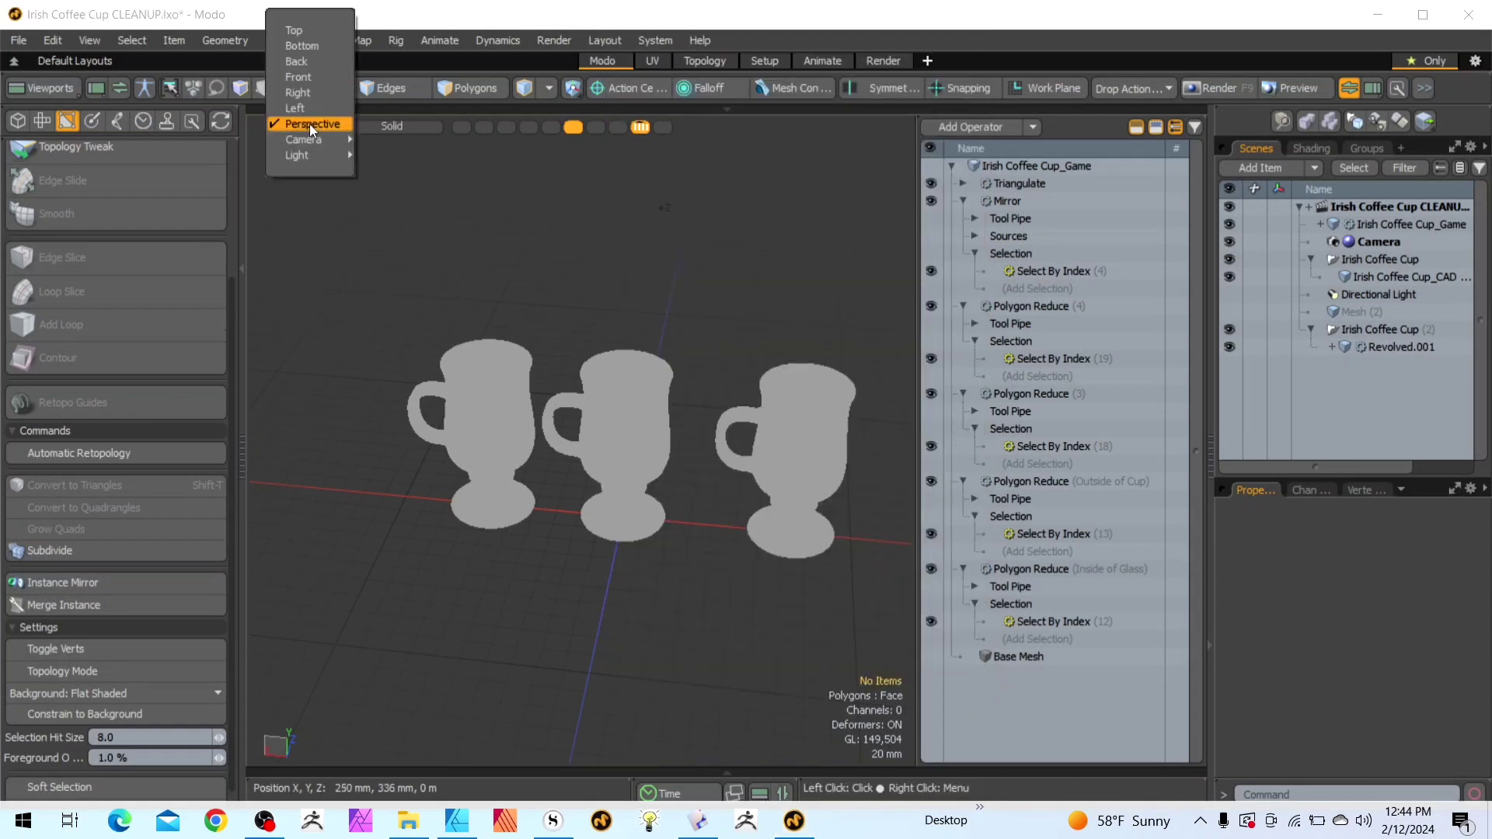
{"action": "left_click", "coordinate": [321, 81]}
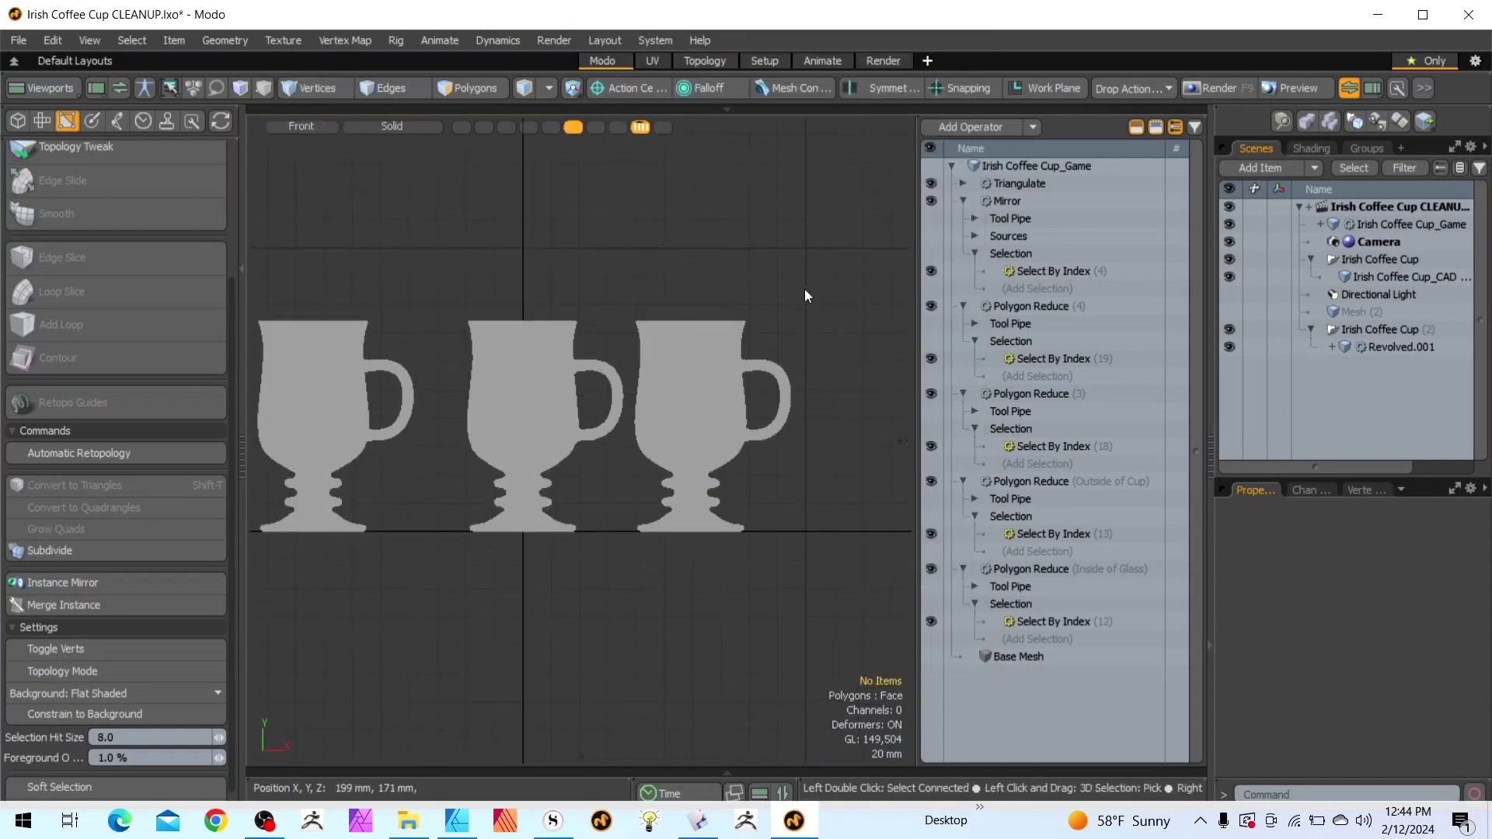
{"action": "scroll", "coordinate": [591, 287], "scroll_direction": "up", "scroll_amount": 2}
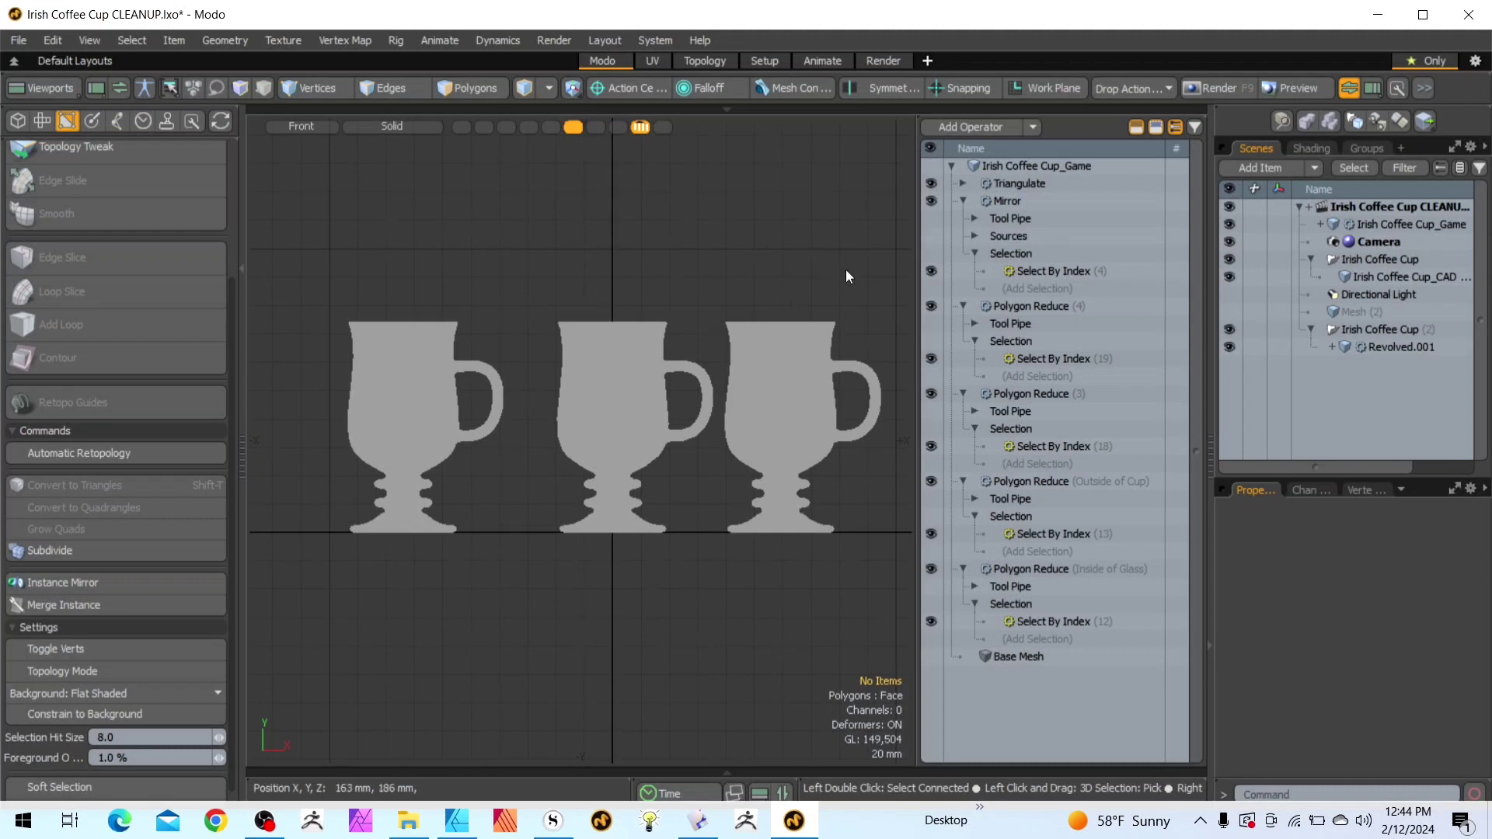
{"action": "left_click_drag", "start_coordinate": [916, 303], "coordinate": [1031, 303]}
{"action": "left_click", "coordinate": [886, 414]}
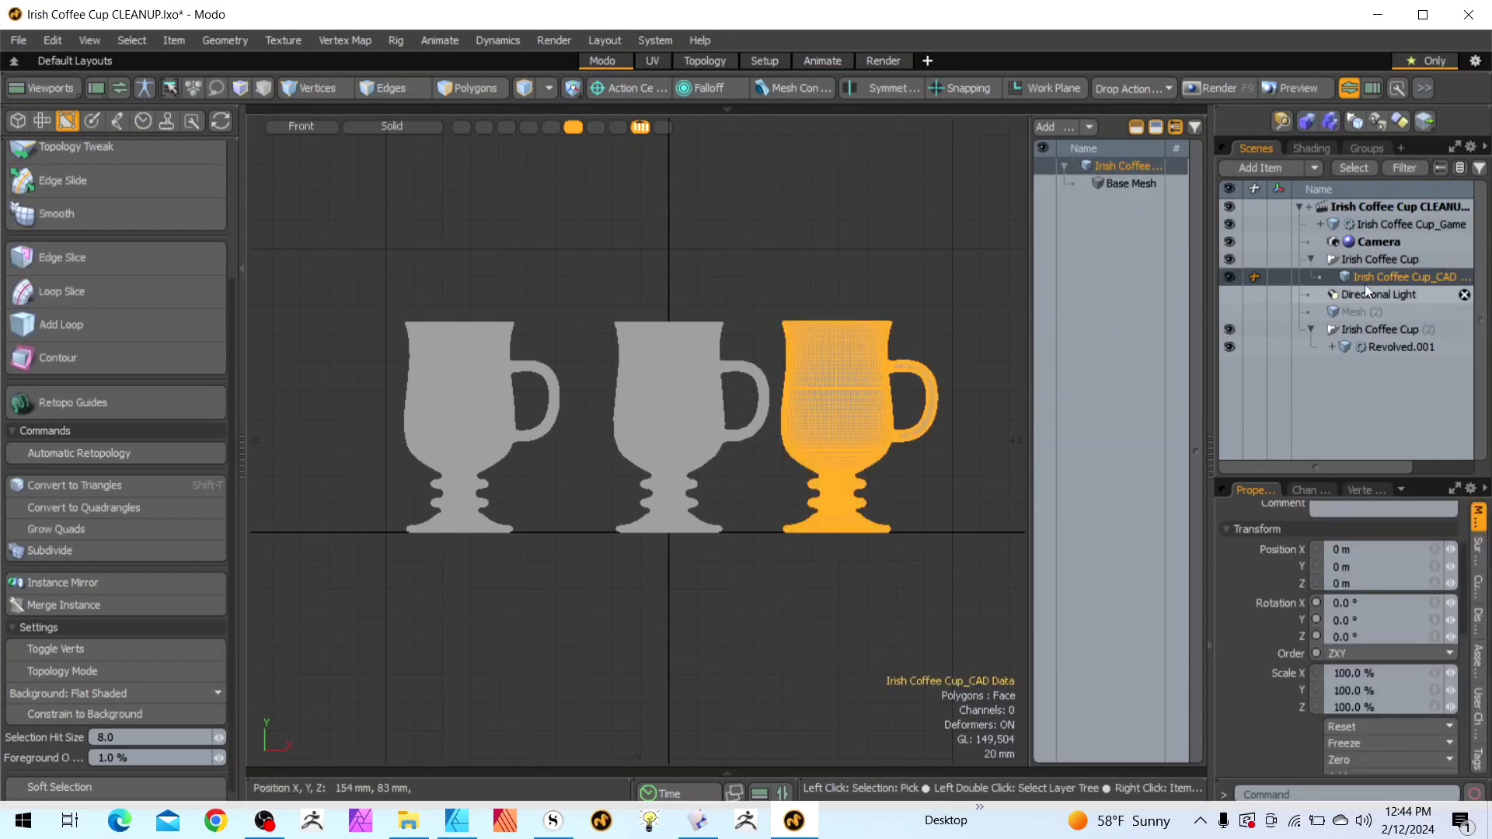
Move the Irish Coffee Cup group 33 mm farther along X, to 151.5 mm, evening out the glass spacing, and clear the selection
{"action": "left_click", "coordinate": [1378, 261]}
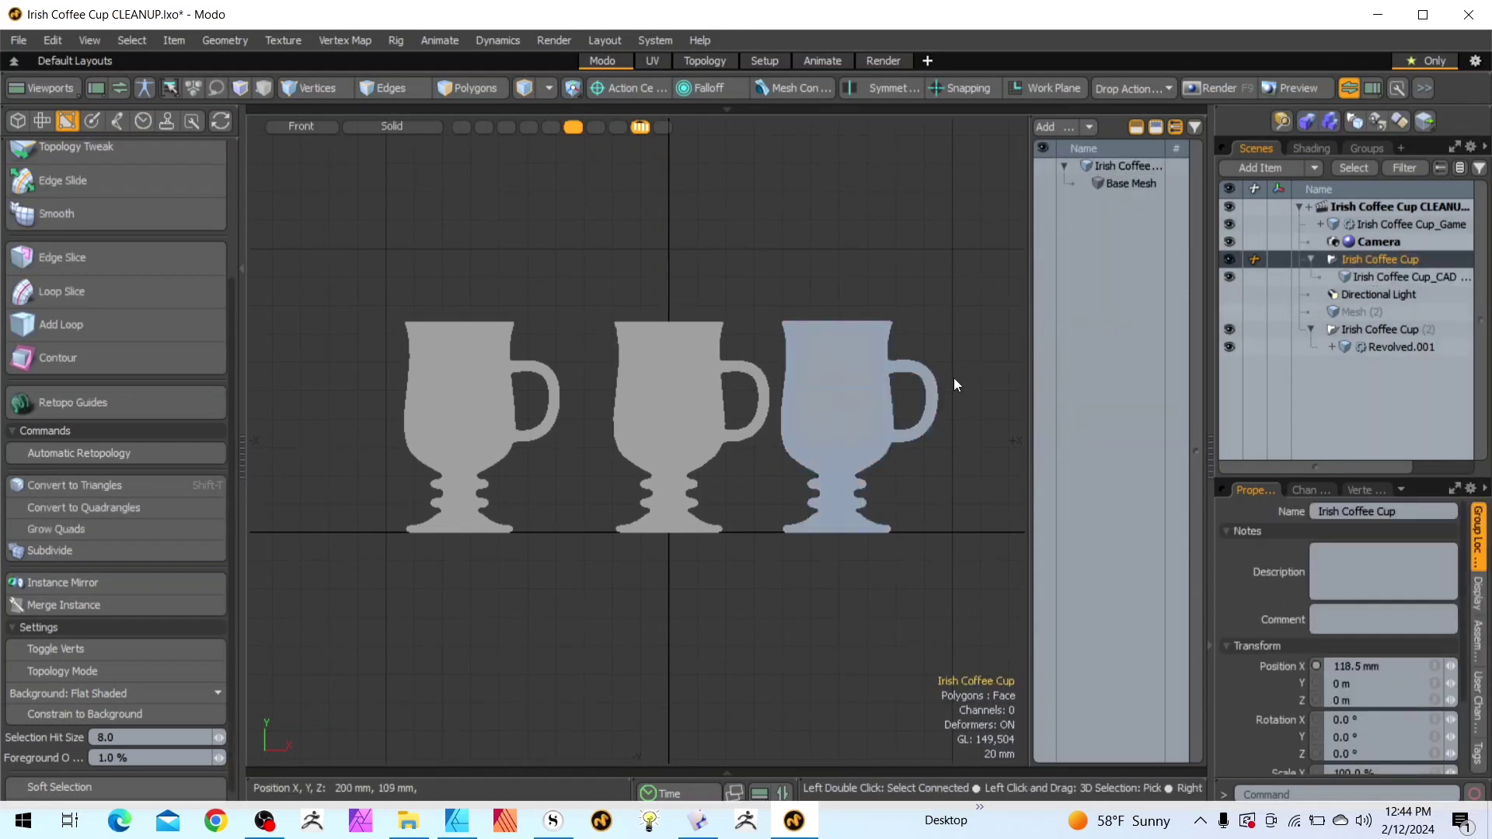
{"action": "key", "text": "w"}
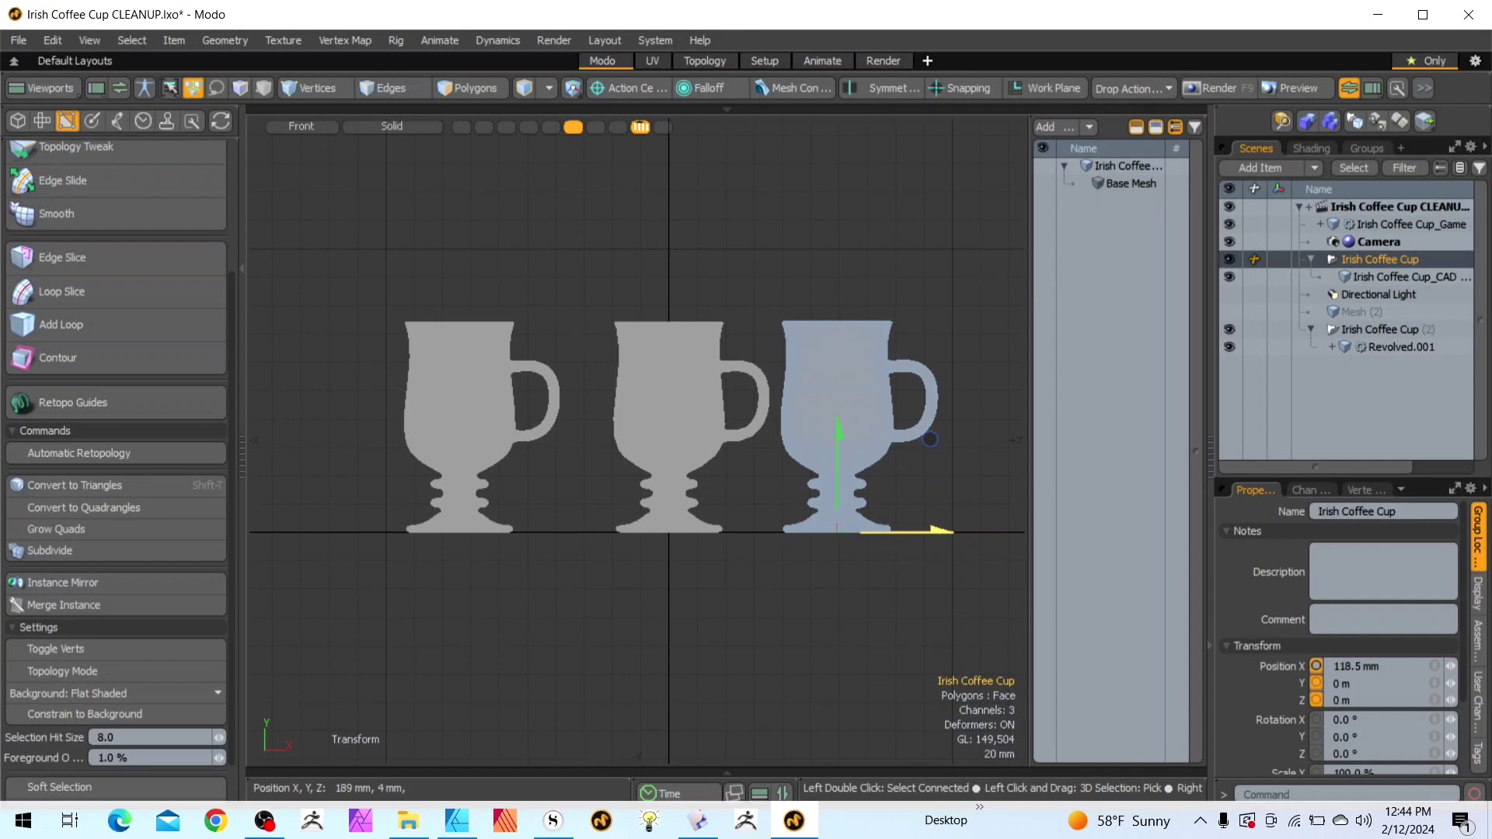
{"action": "left_click_drag", "start_coordinate": [924, 531], "coordinate": [973, 530]}
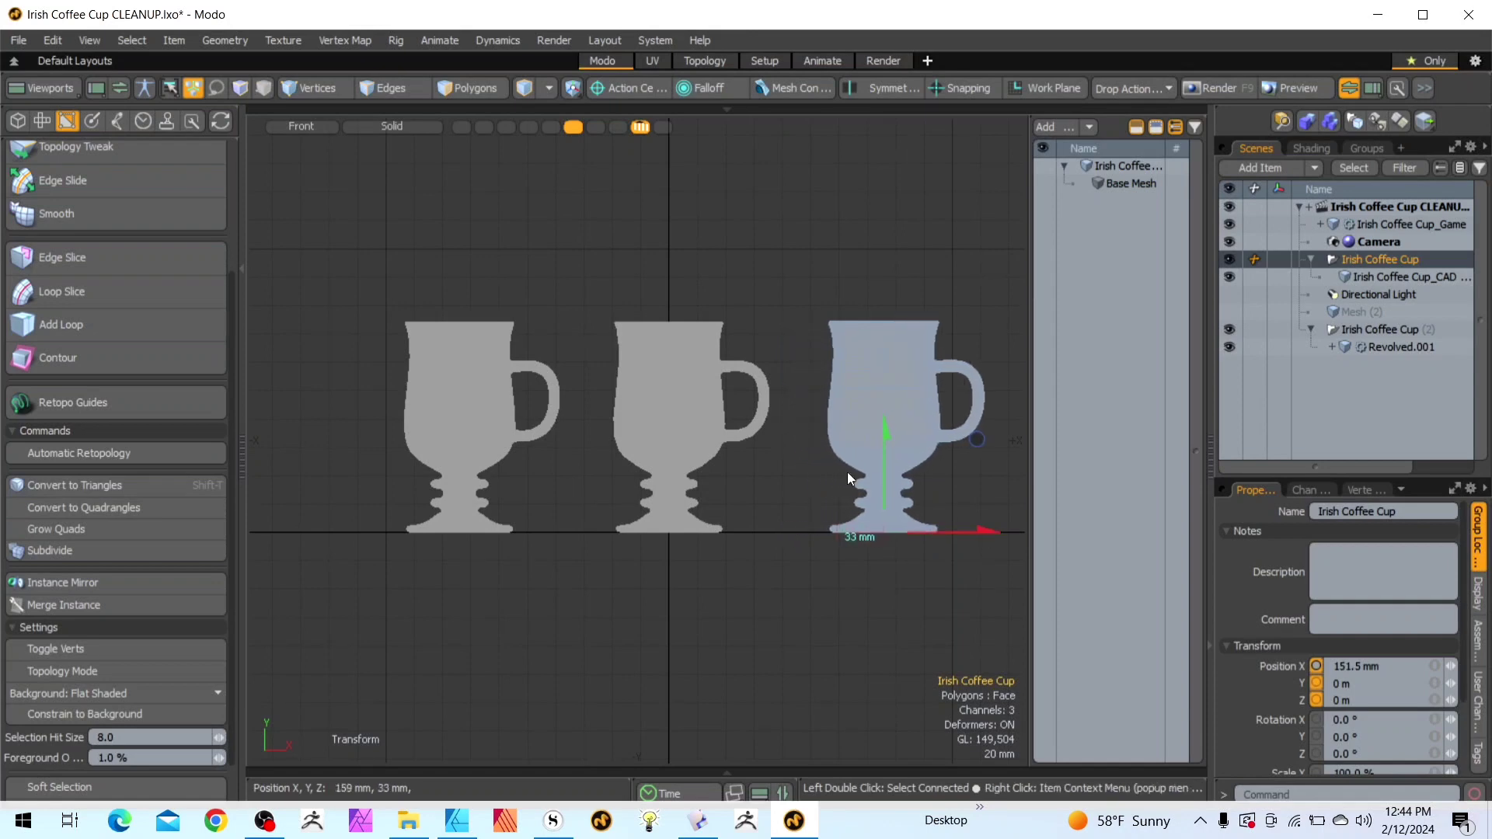
{"action": "key", "text": "space"}
{"action": "left_click", "coordinate": [800, 469]}
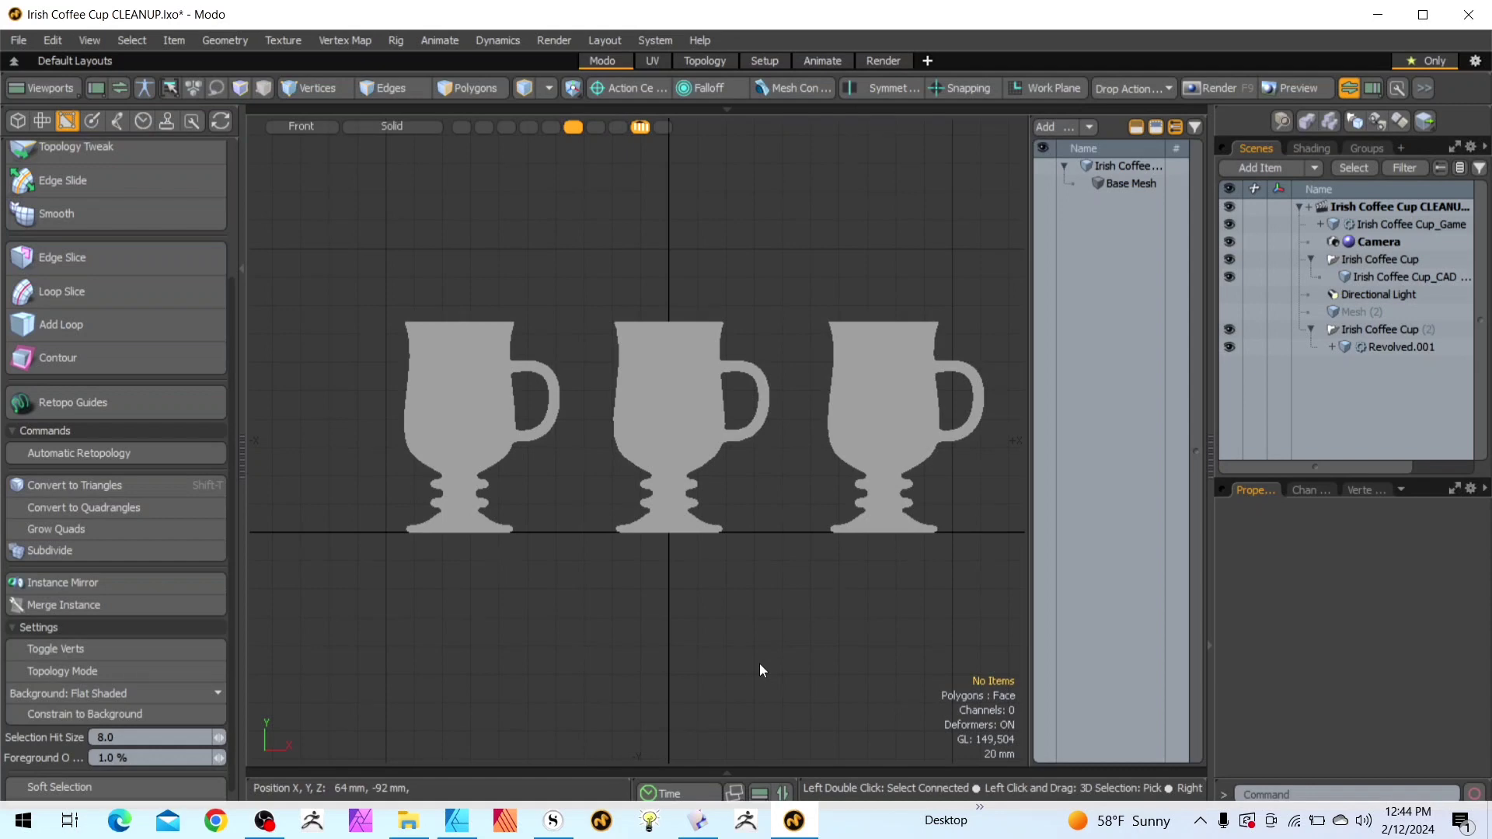
Switch the viewport to Perspective view with Default shading to compare the three glasses up close
{"action": "left_click", "coordinate": [300, 124]}
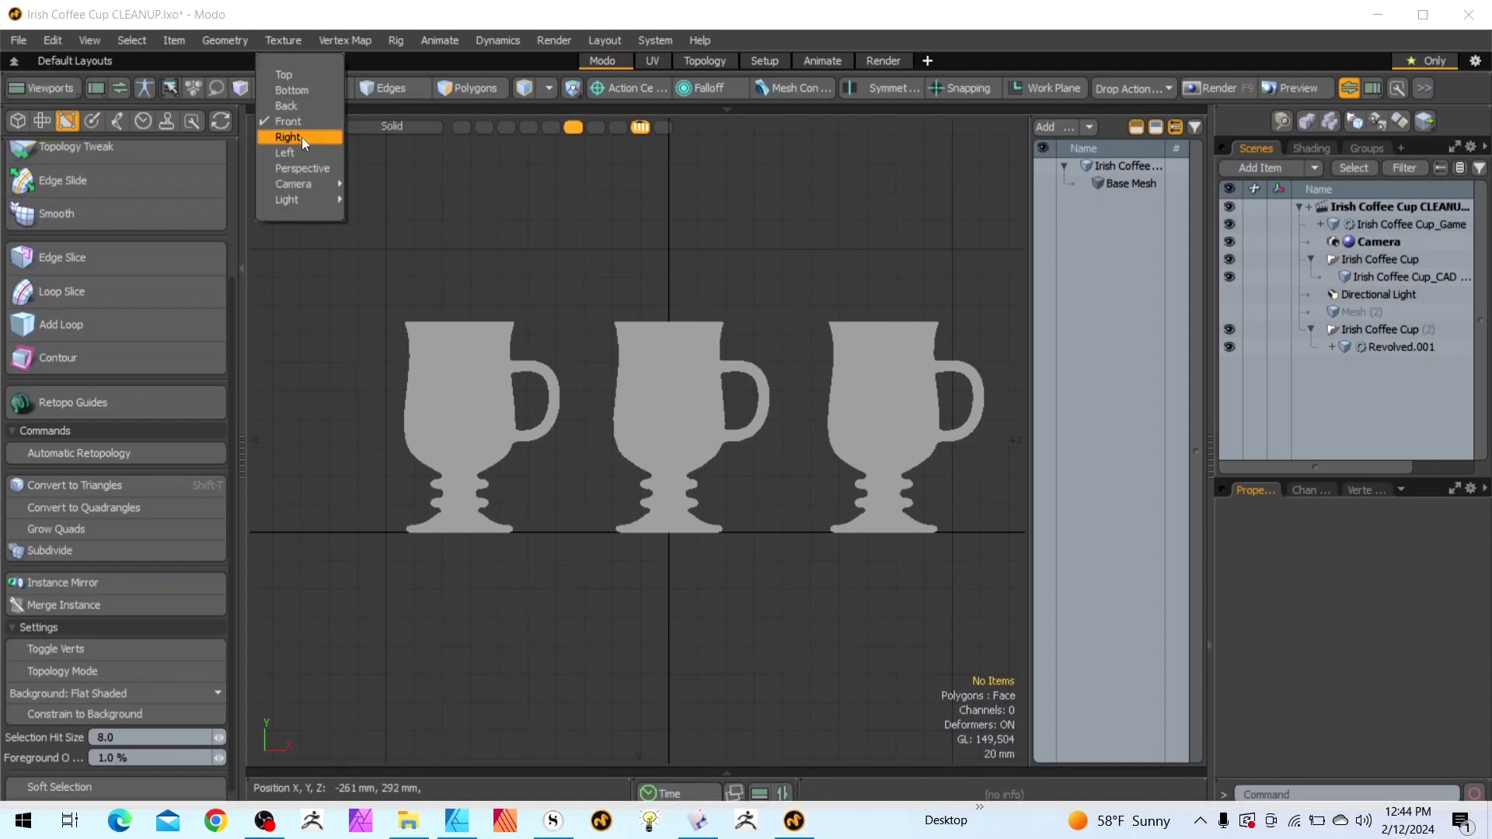
{"action": "left_click", "coordinate": [308, 168]}
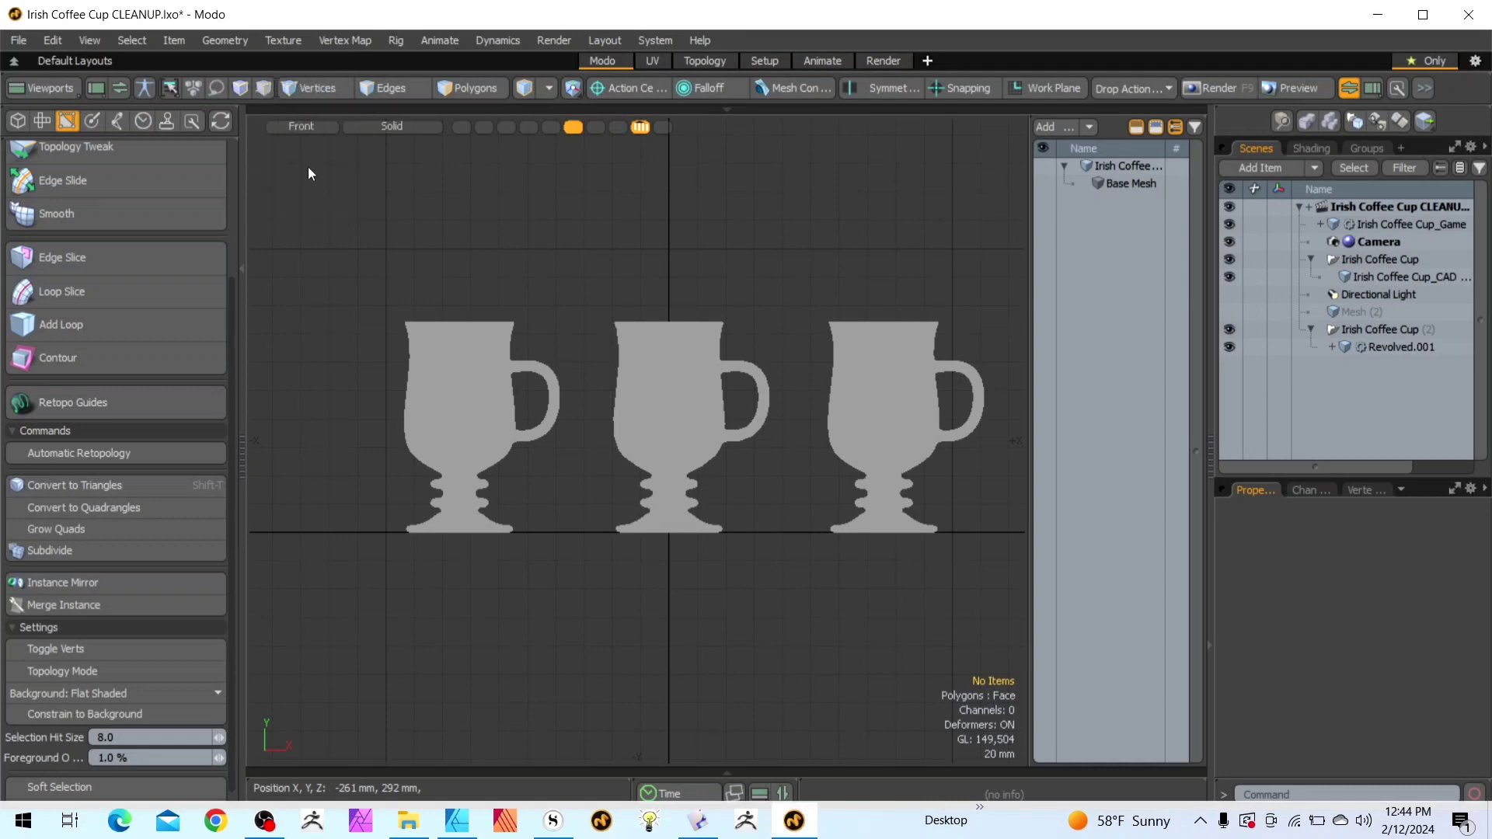
{"action": "left_click", "coordinate": [392, 125]}
{"action": "left_click", "coordinate": [386, 238]}
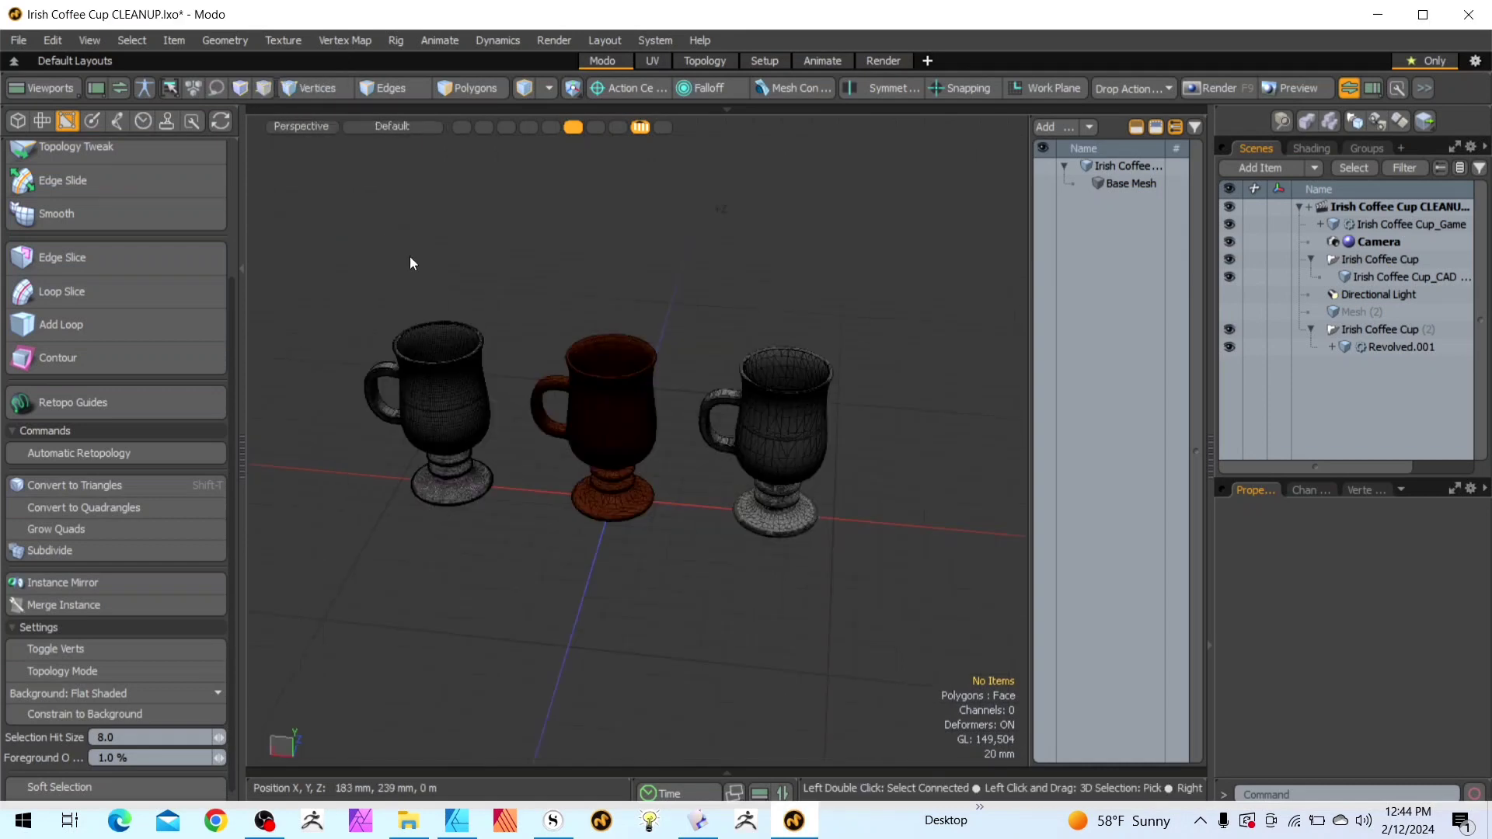
{"action": "scroll", "coordinate": [541, 335], "scroll_direction": "up", "scroll_amount": 2}
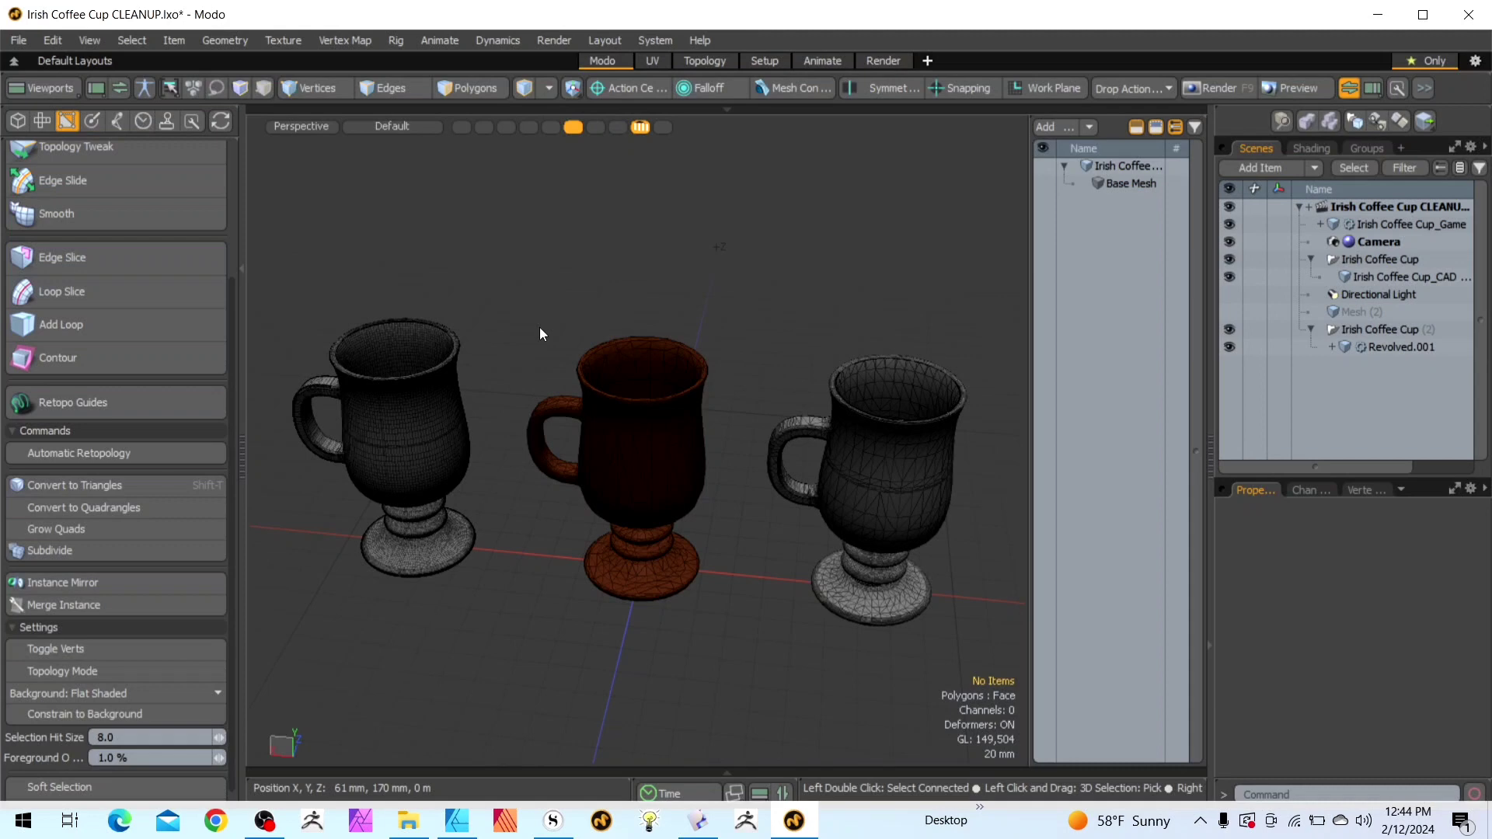